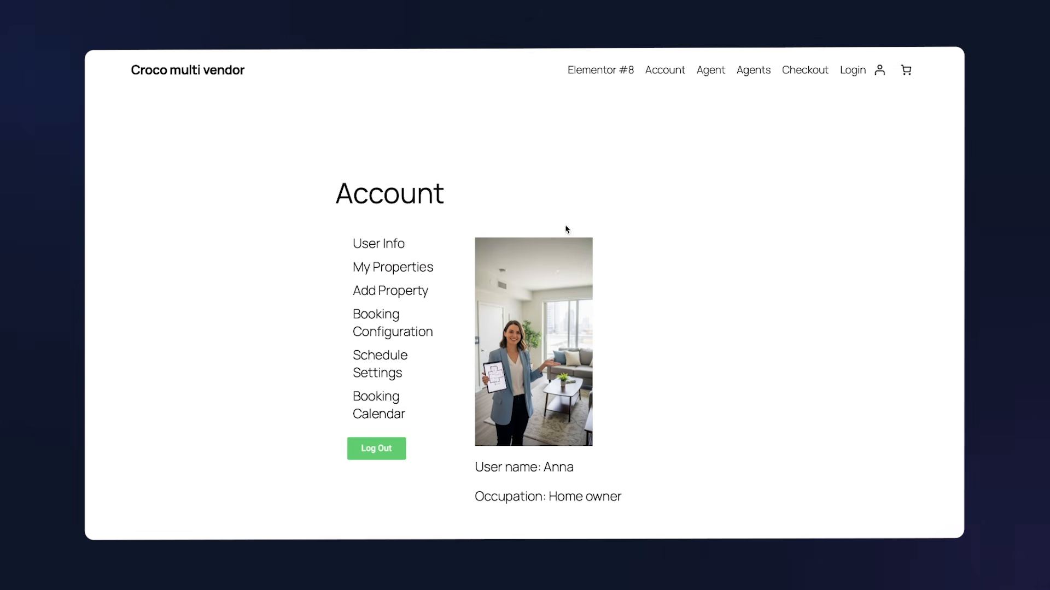
Step: Show the vendor's Booking Calendar and advance it to February 2026
left_click(389, 413)
scroll(554, 454, "down", 2)
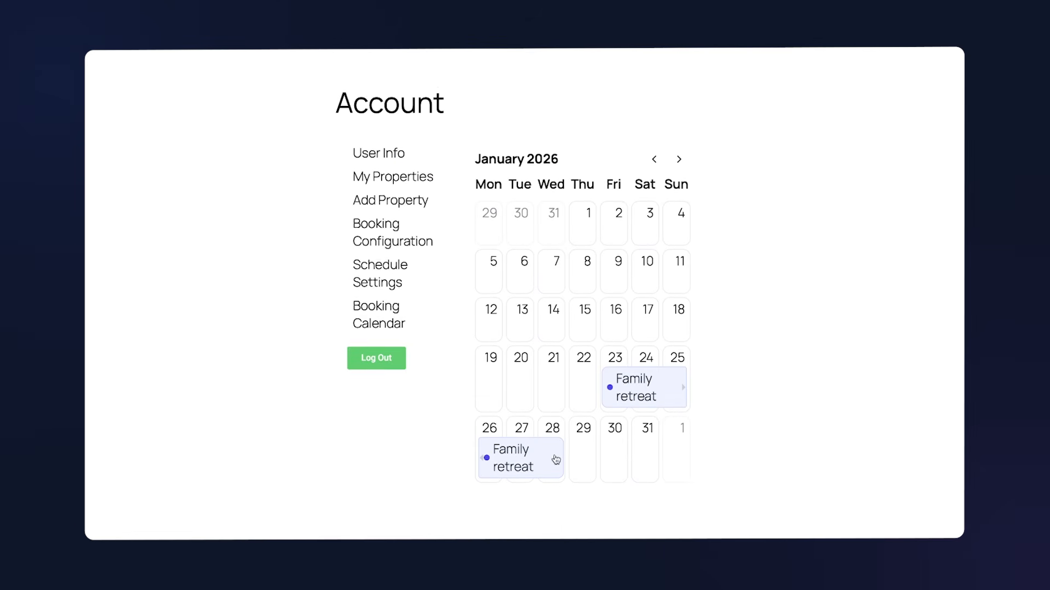
scroll(556, 454, "up", 1)
left_click(680, 197)
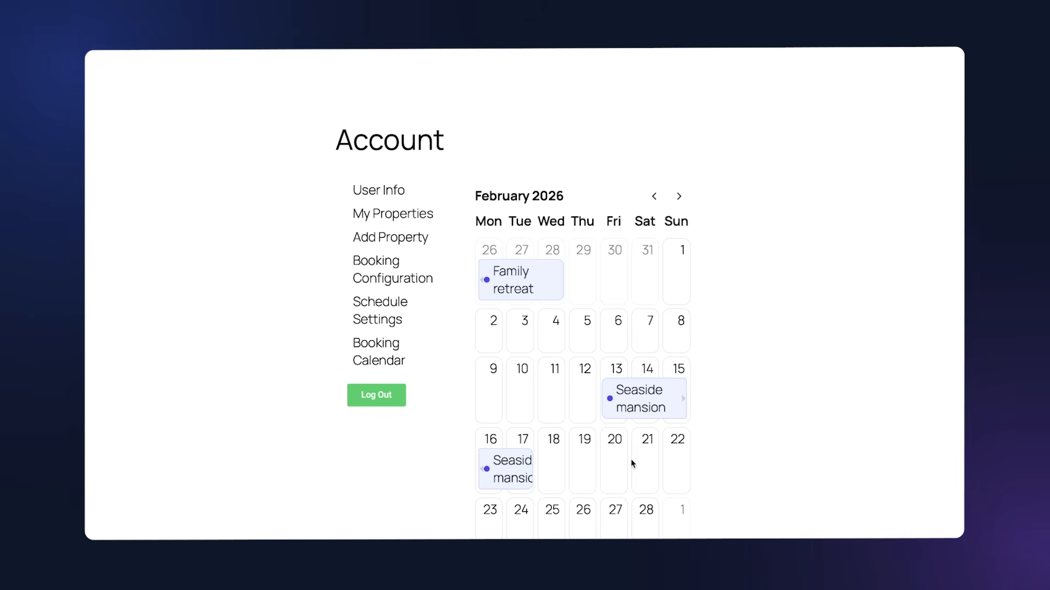
Step: Edit Seaside mansion from My Properties, submit the form, and return to the property list
left_click(400, 216)
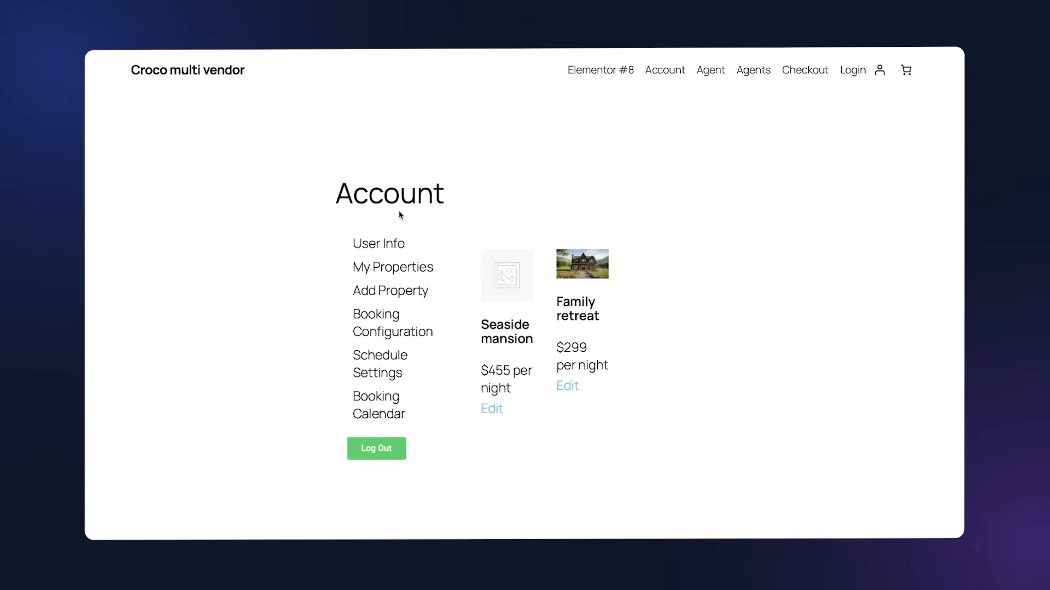
left_click(492, 409)
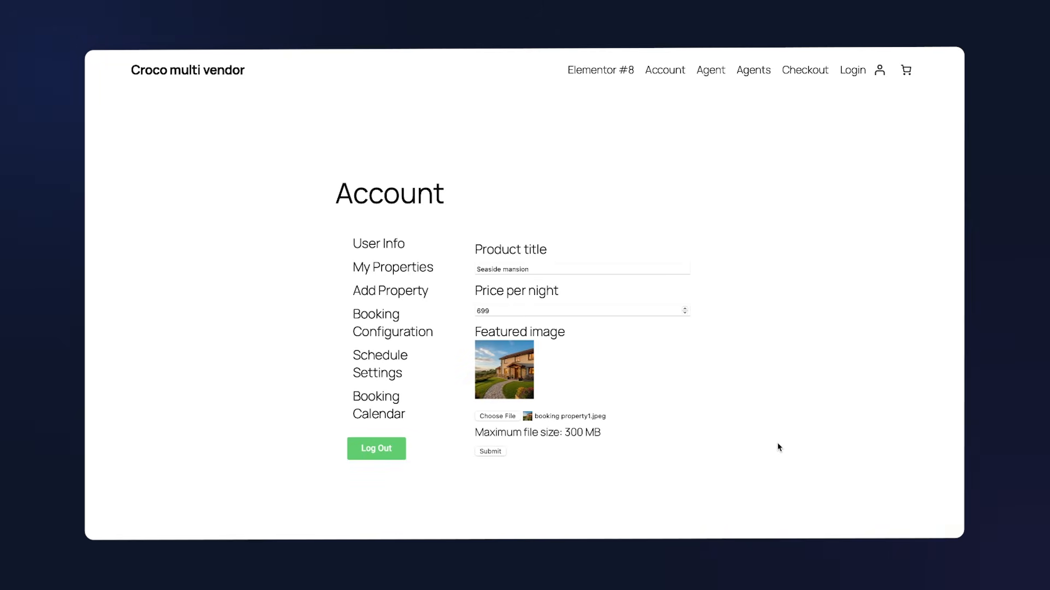
left_click(495, 450)
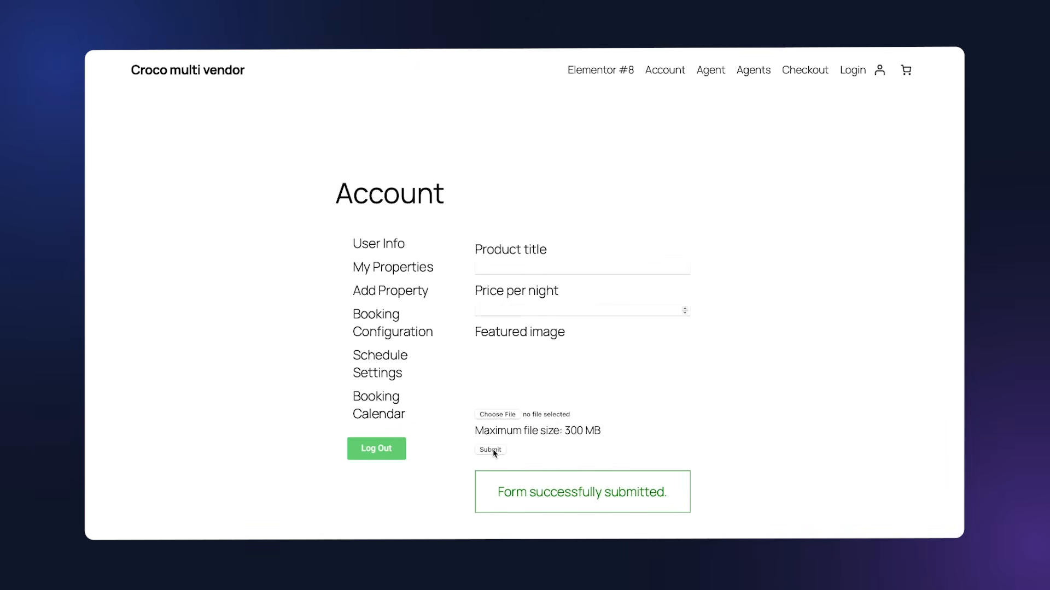
left_click(412, 269)
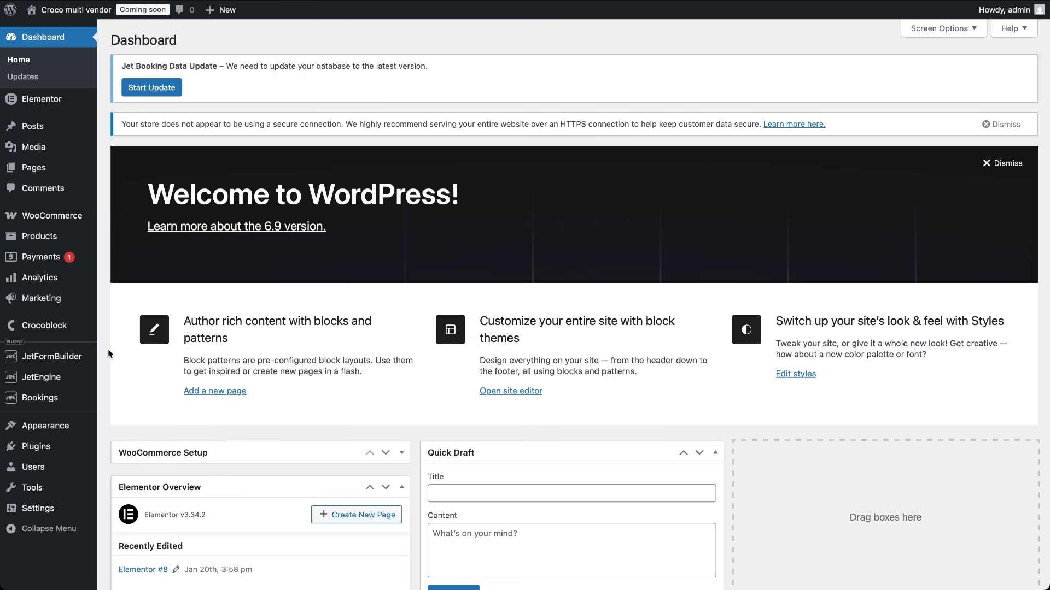
Step: Check the installed Plugins list, then open the JetEngine dashboard with its default modules
left_click(38, 450)
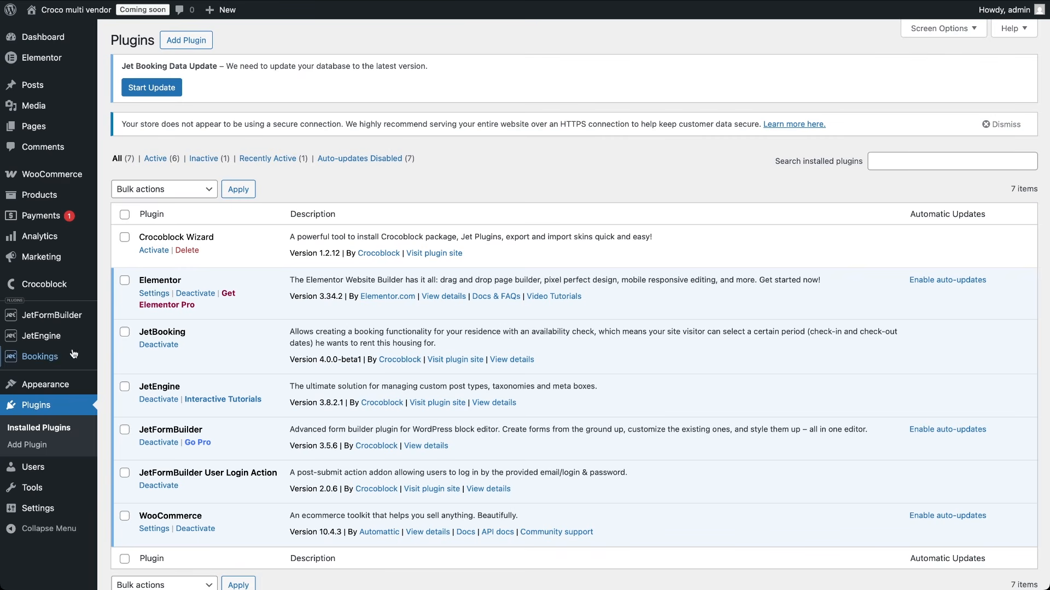
left_click(53, 340)
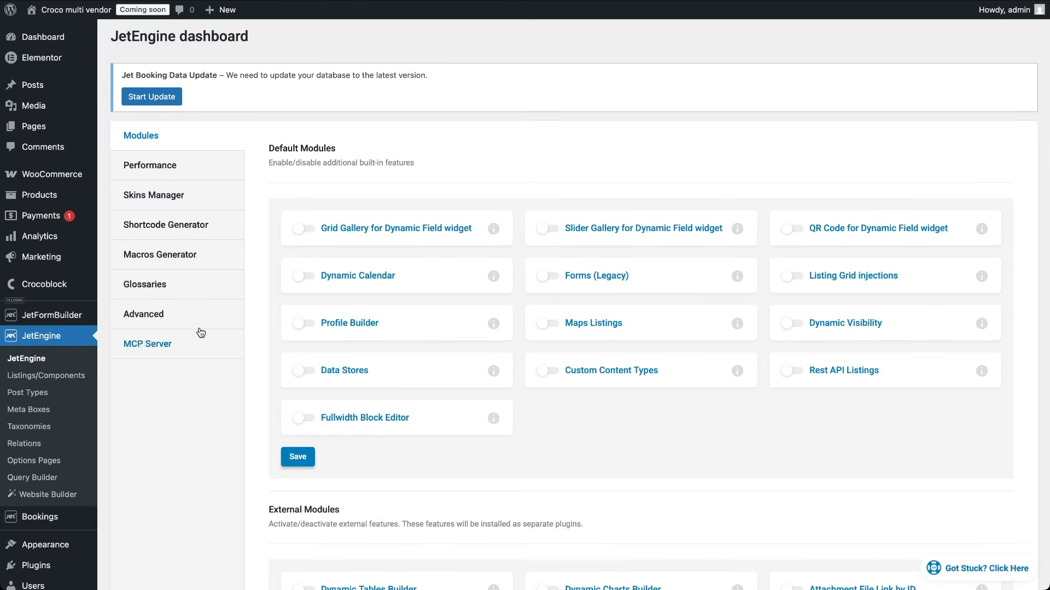
Step: Toggle on the Profile Builder and Dynamic Calendar modules in JetEngine and save
left_click(309, 323)
left_click(311, 281)
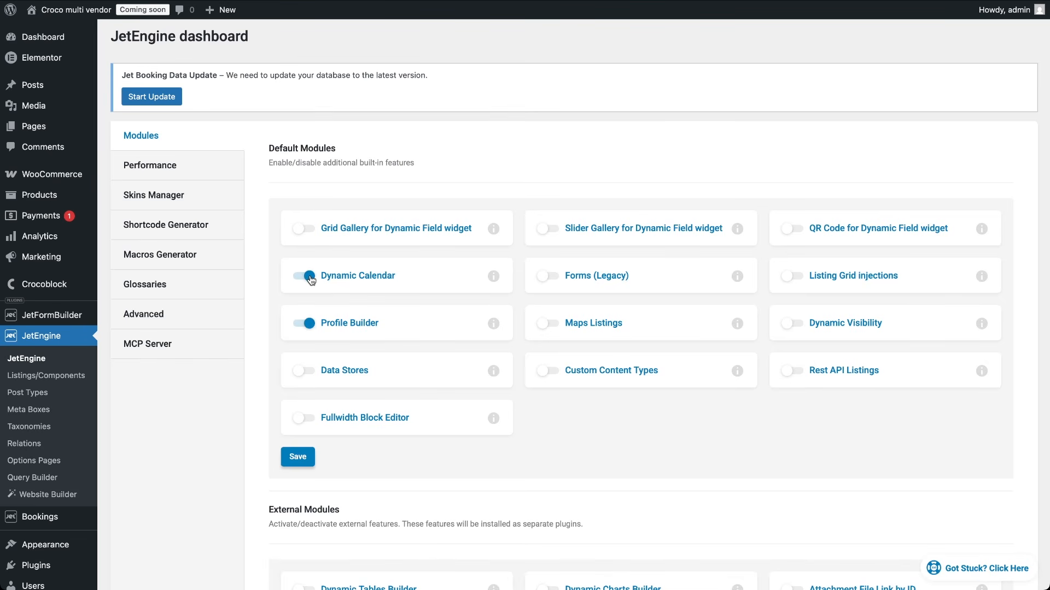
left_click(300, 458)
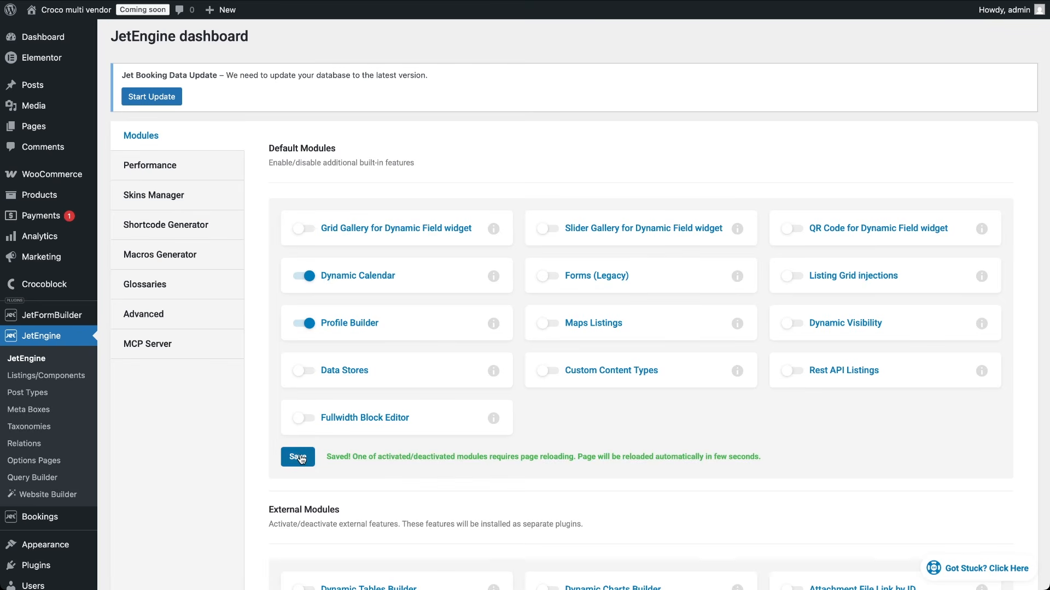
Step: Set the Bookings booking mode to WooCommerce based, then go to WooCommerce Home
mouse_move(57, 520)
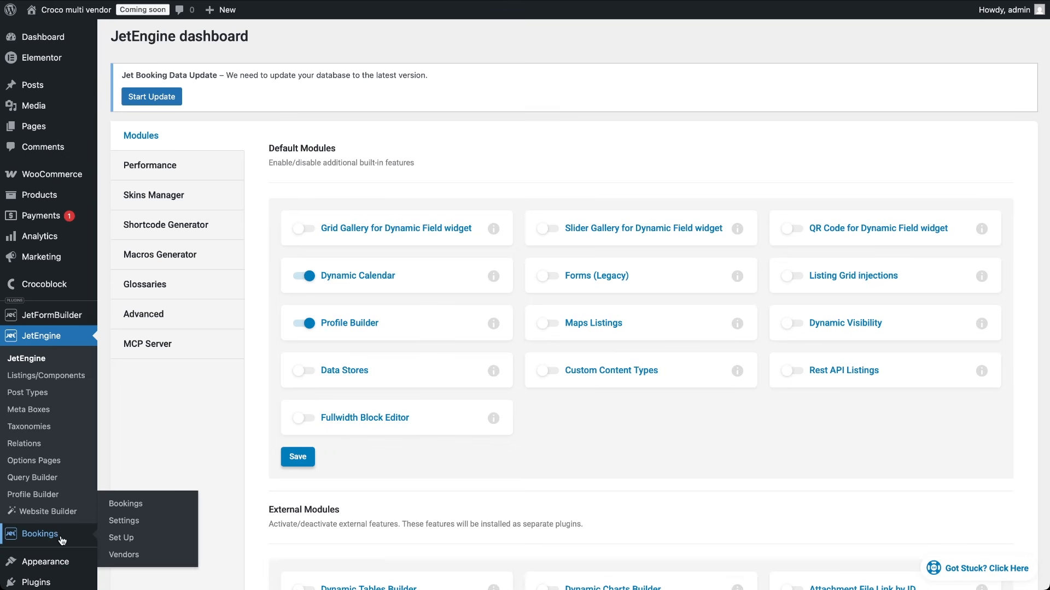
left_click(124, 521)
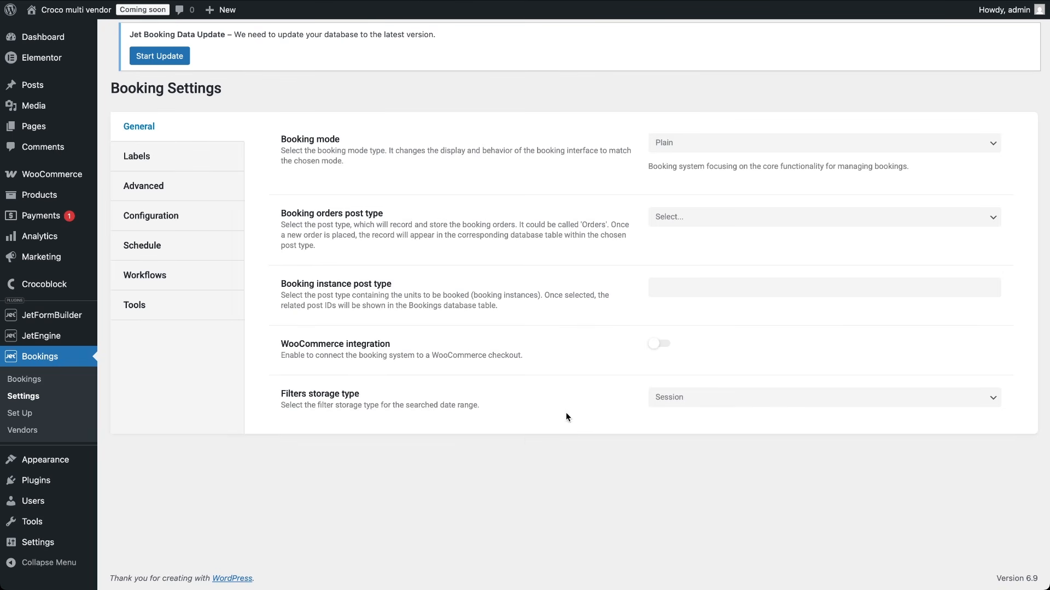
left_click(719, 153)
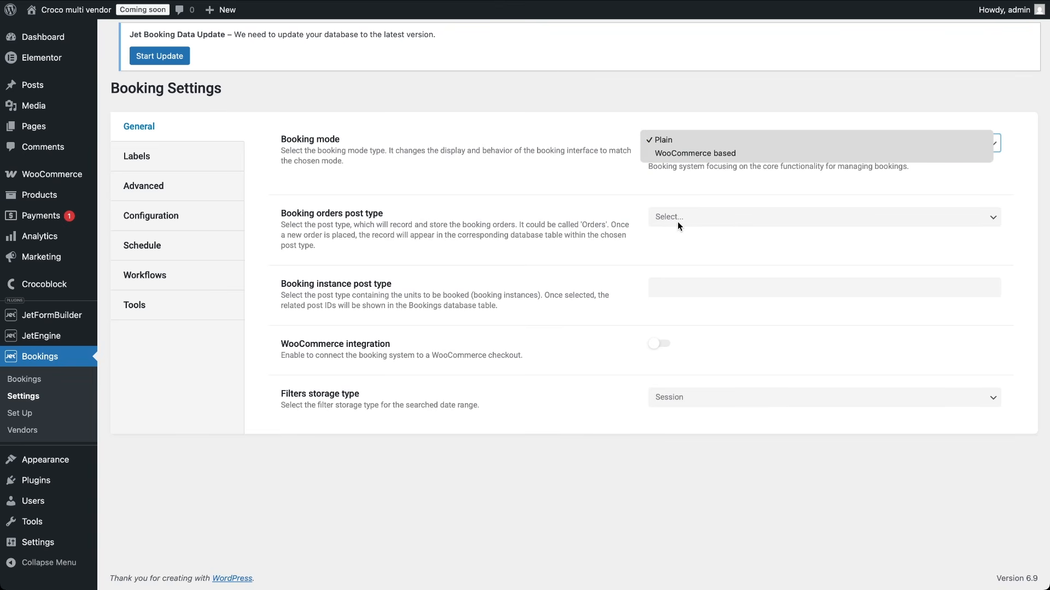
left_click(689, 154)
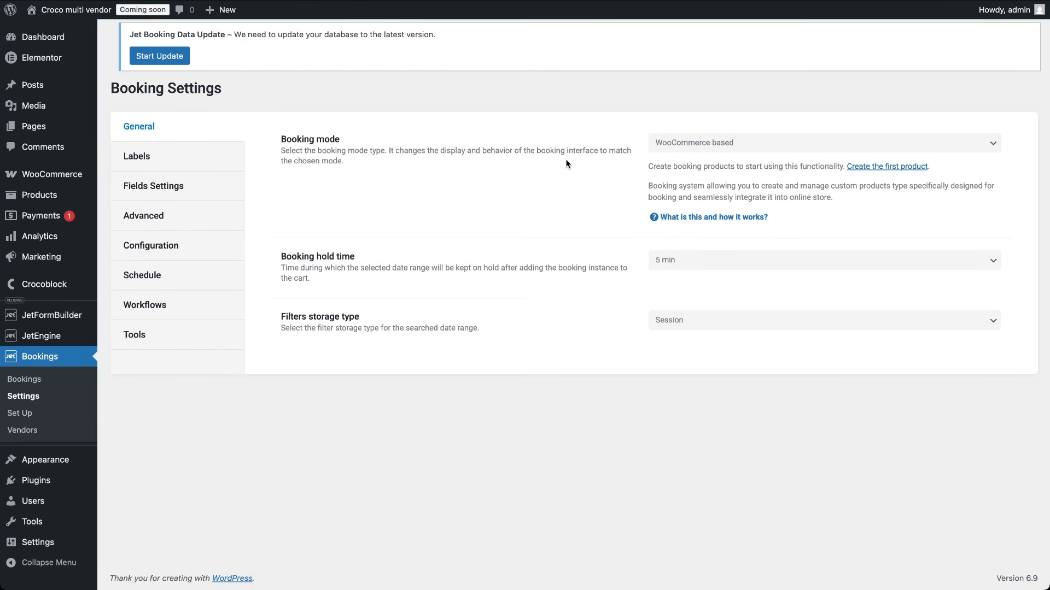
left_click(70, 177)
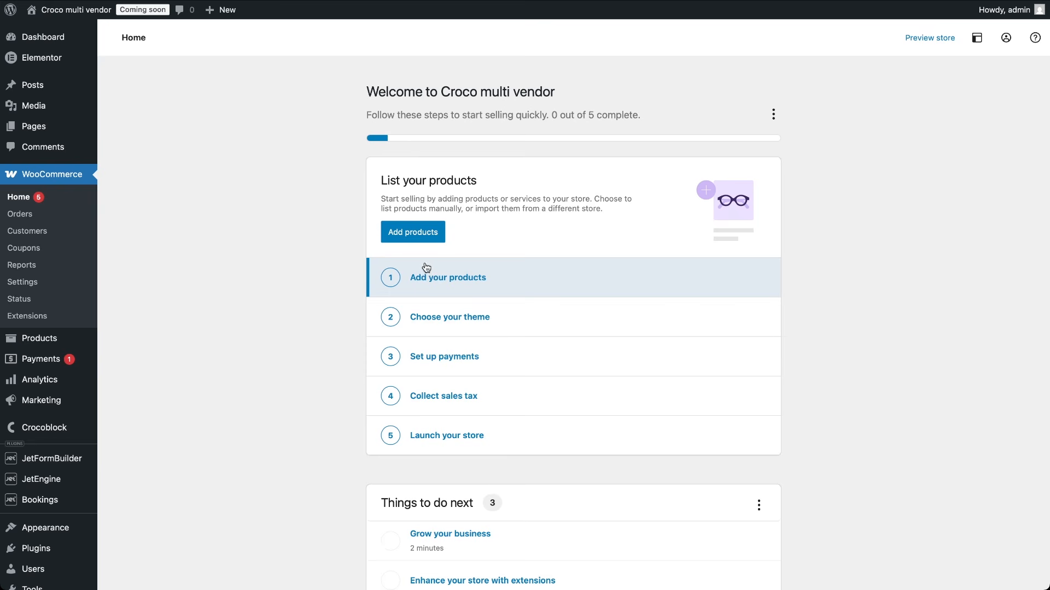
Step: Start a new physical product named 'Meadow Chalet'
left_click(414, 234)
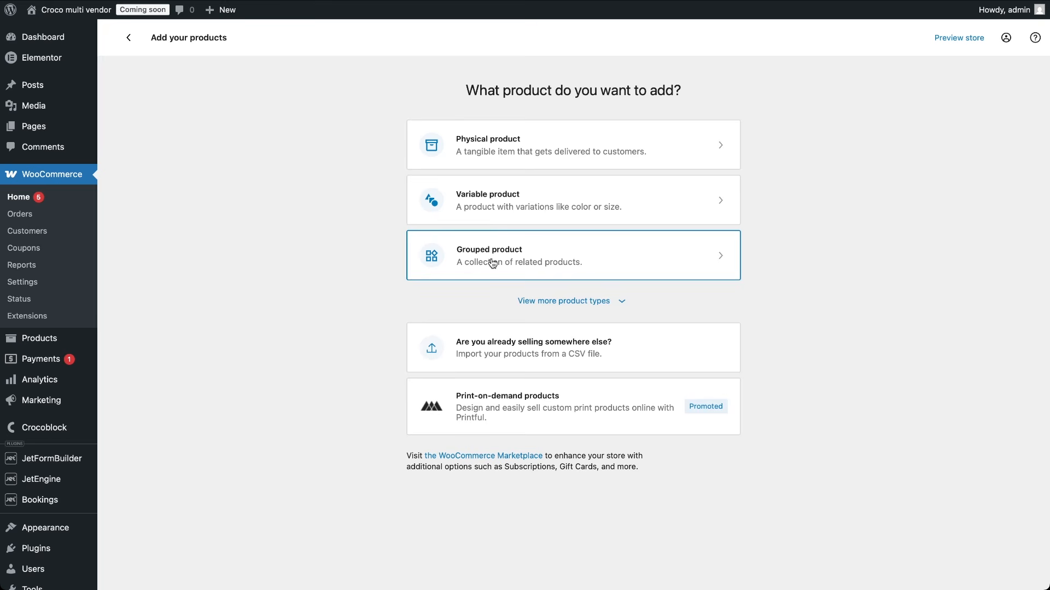
left_click(505, 152)
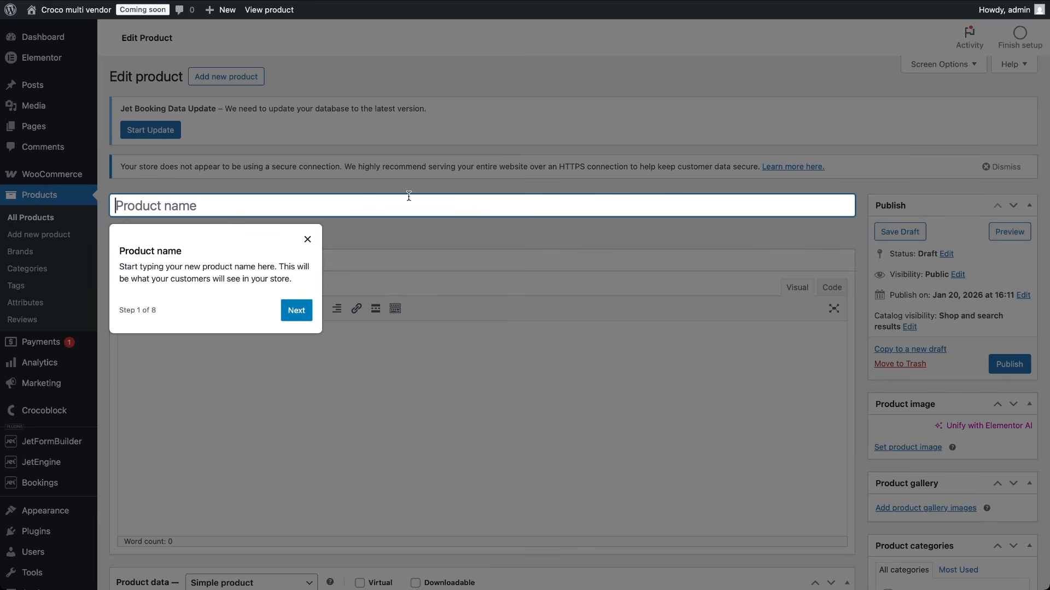
left_click(308, 240)
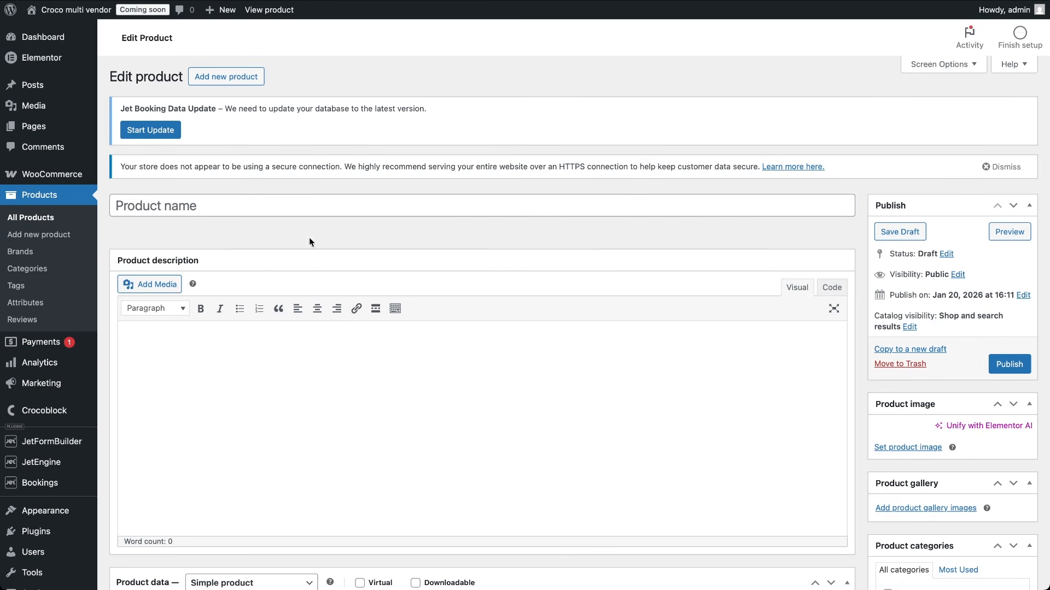
type("Meadow Chalet")
scroll(328, 428, "down", 9)
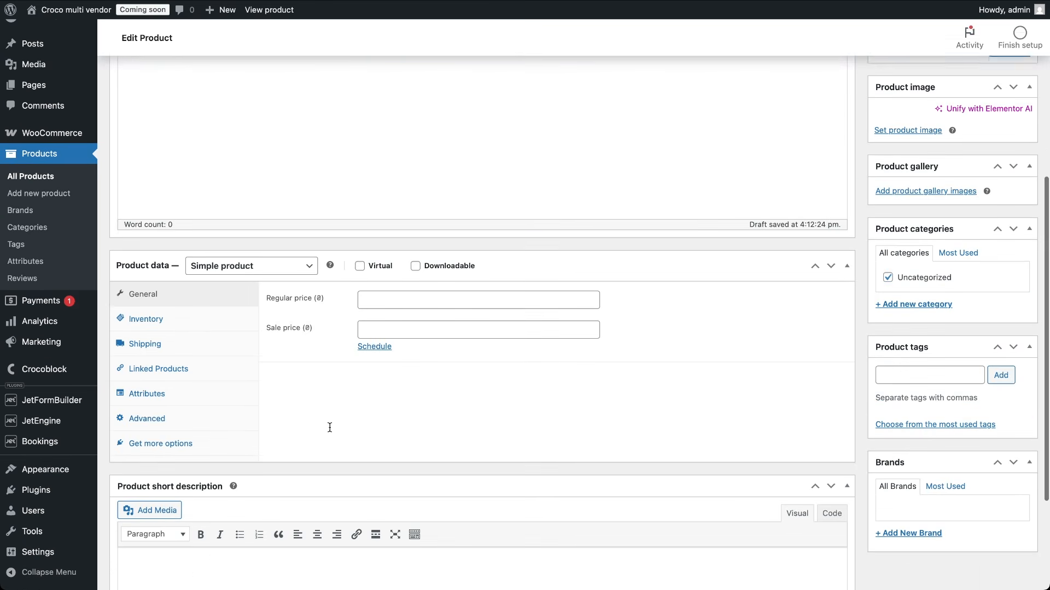
Step: Paste the chalet's short description and set the house photo as product image
left_click(227, 431)
type("A cozy mountain chalet surrounded by nature, perfect for a quiet stay.")
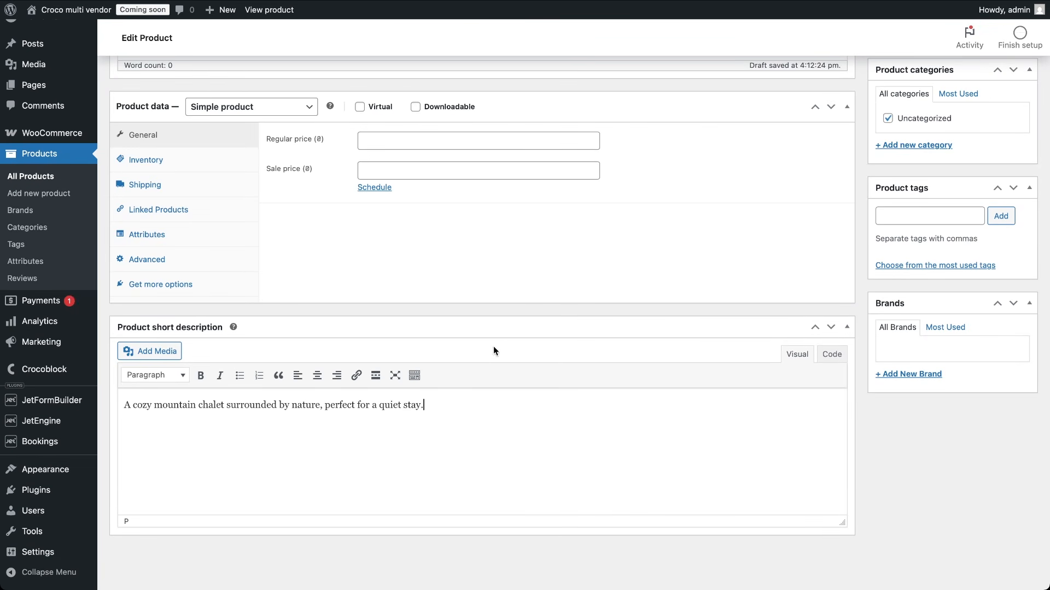
scroll(688, 220, "up", 6)
scroll(688, 219, "up", 2)
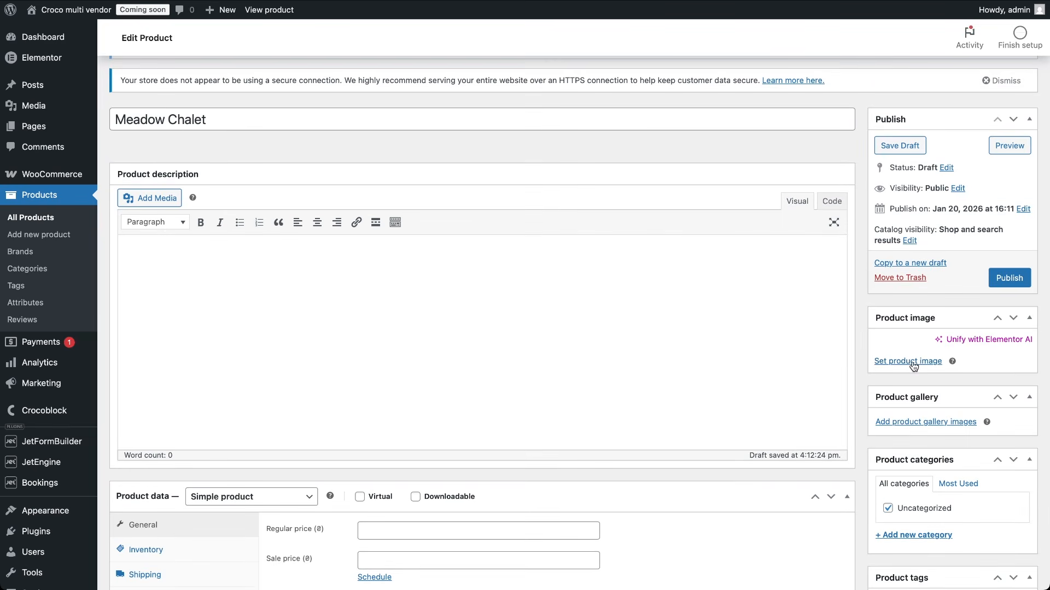
left_click(897, 297)
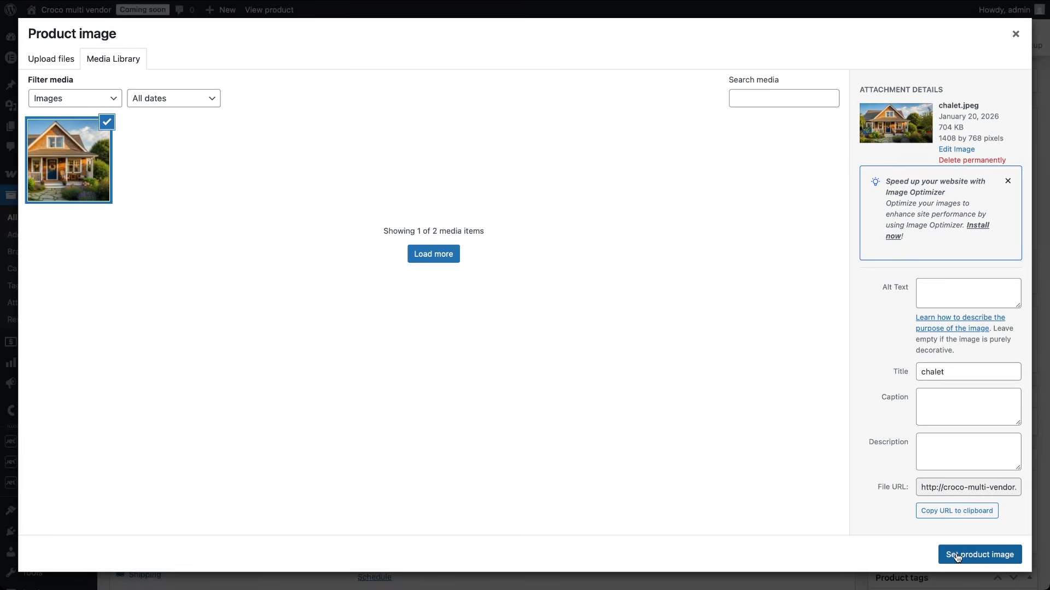
left_click(956, 554)
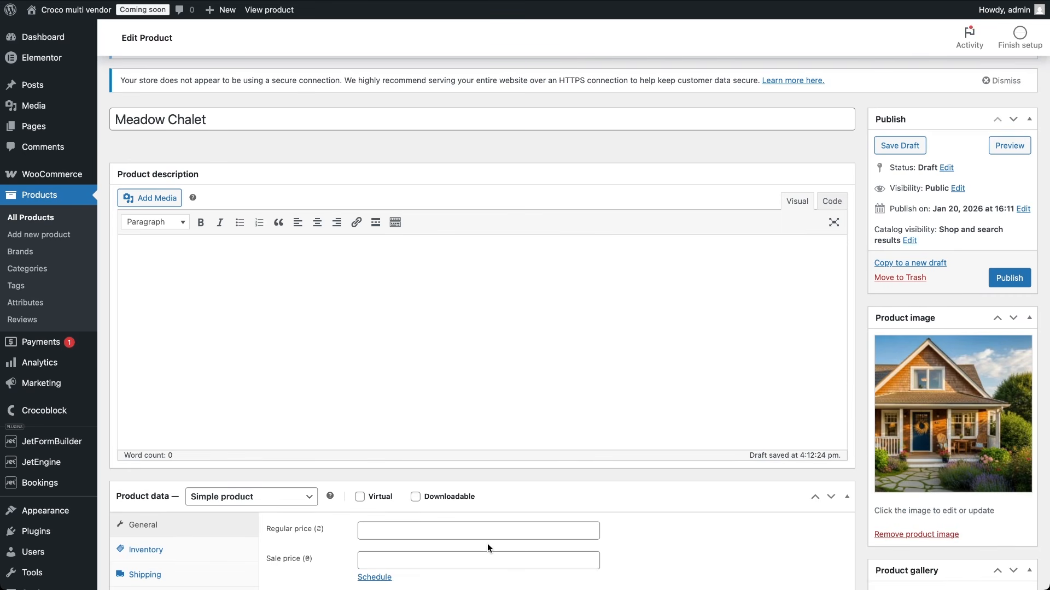
Step: Make it a JetBooking product priced 150 per night and publish it
scroll(488, 543, "down", 3)
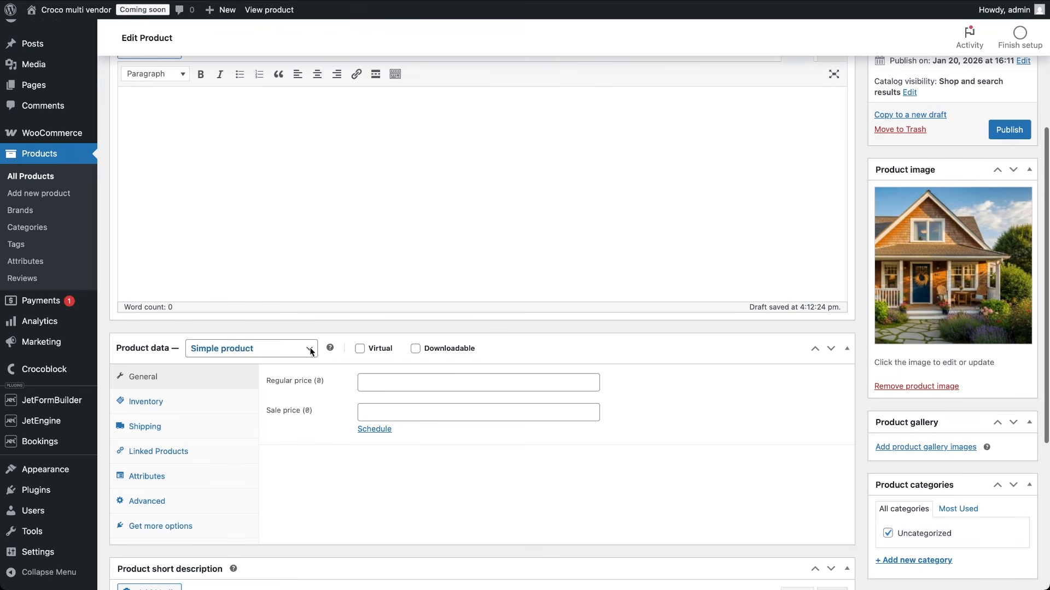
left_click(309, 350)
left_click(275, 404)
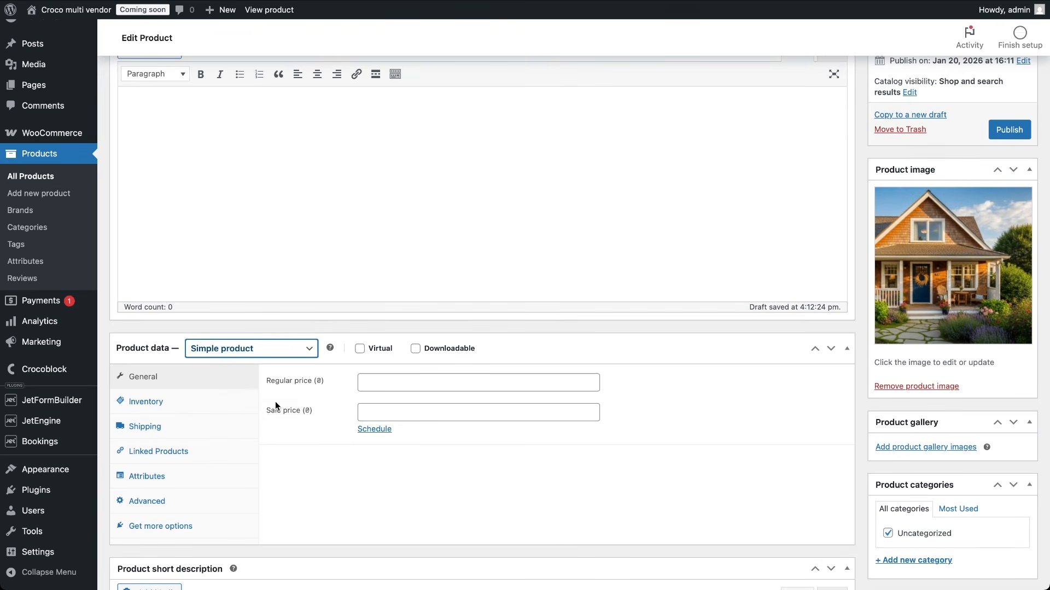
scroll(254, 517, "down", 7)
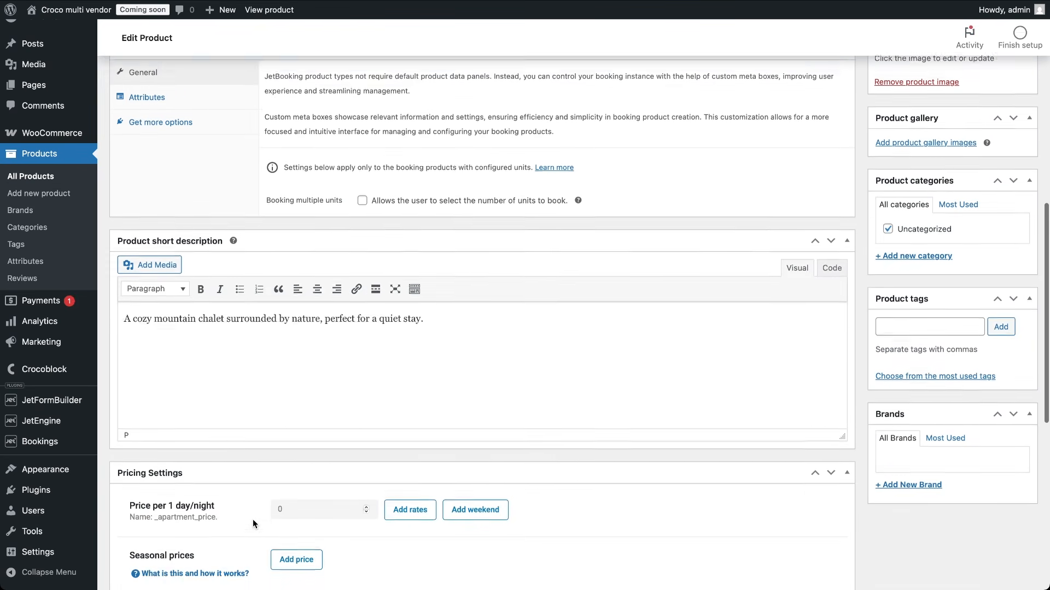
left_click(281, 444)
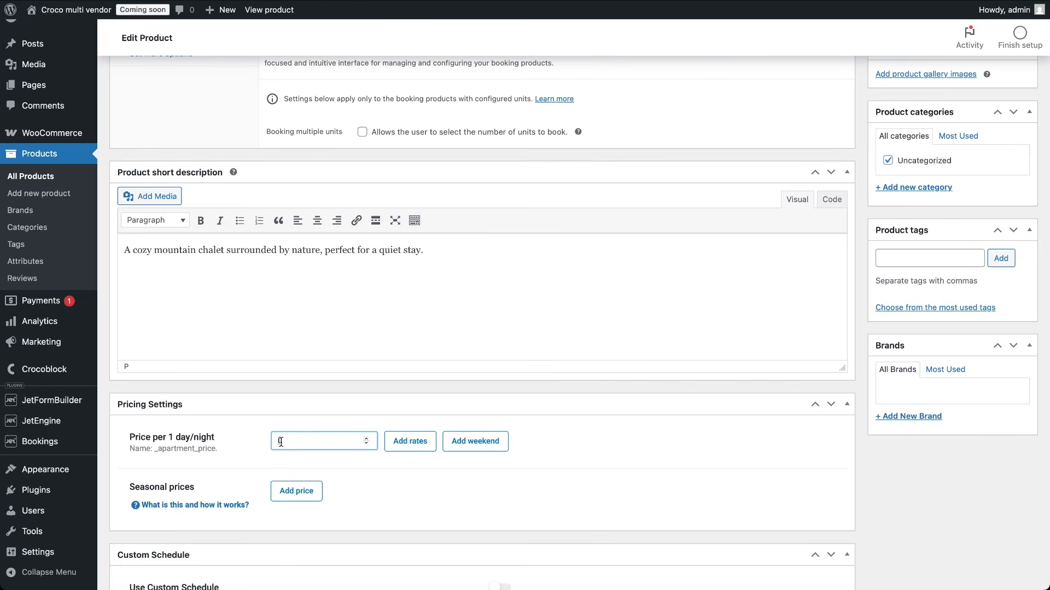
type("150")
scroll(767, 281, "up", 5)
scroll(767, 281, "up", 3)
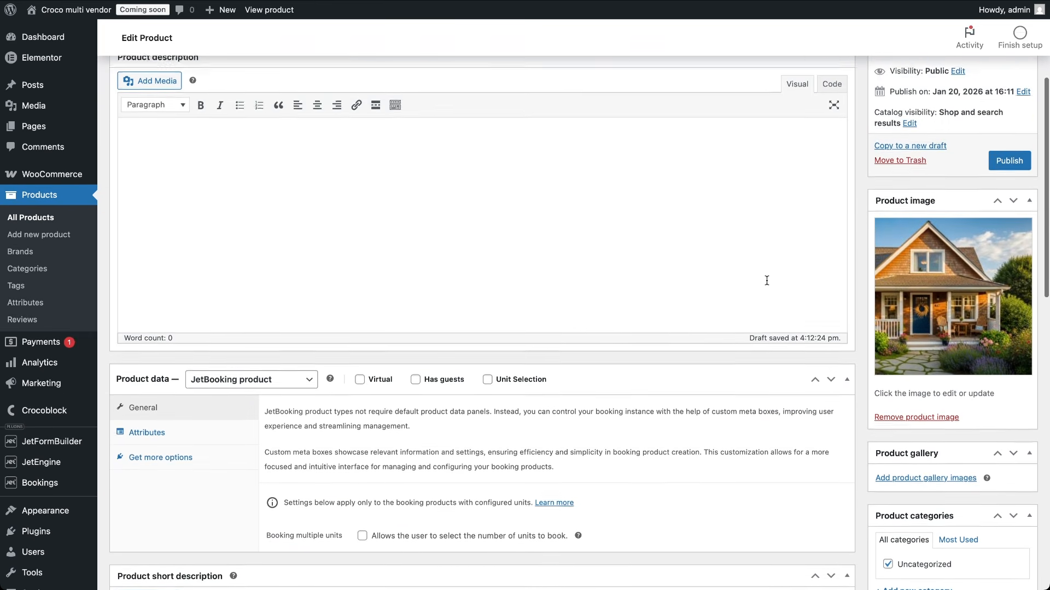
left_click(1011, 213)
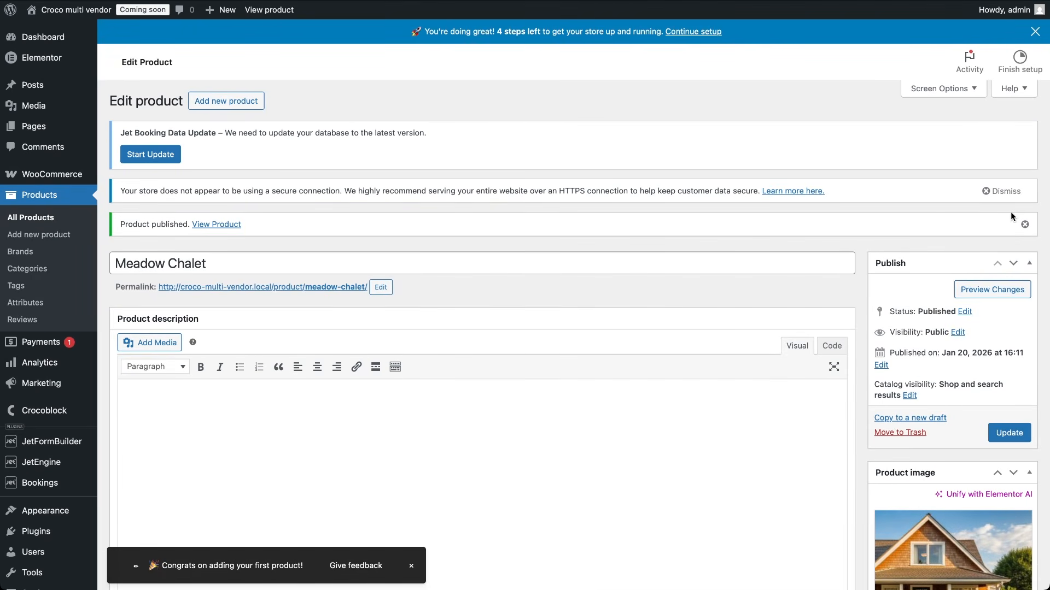
Step: Enable Cash on delivery under the offline payment methods
left_click(69, 180)
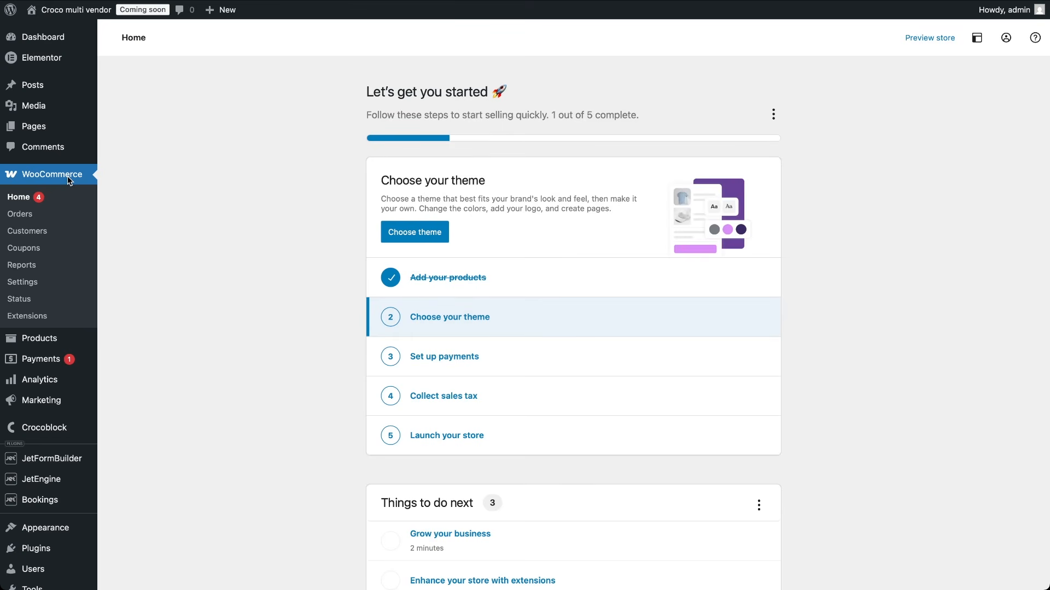
left_click(426, 364)
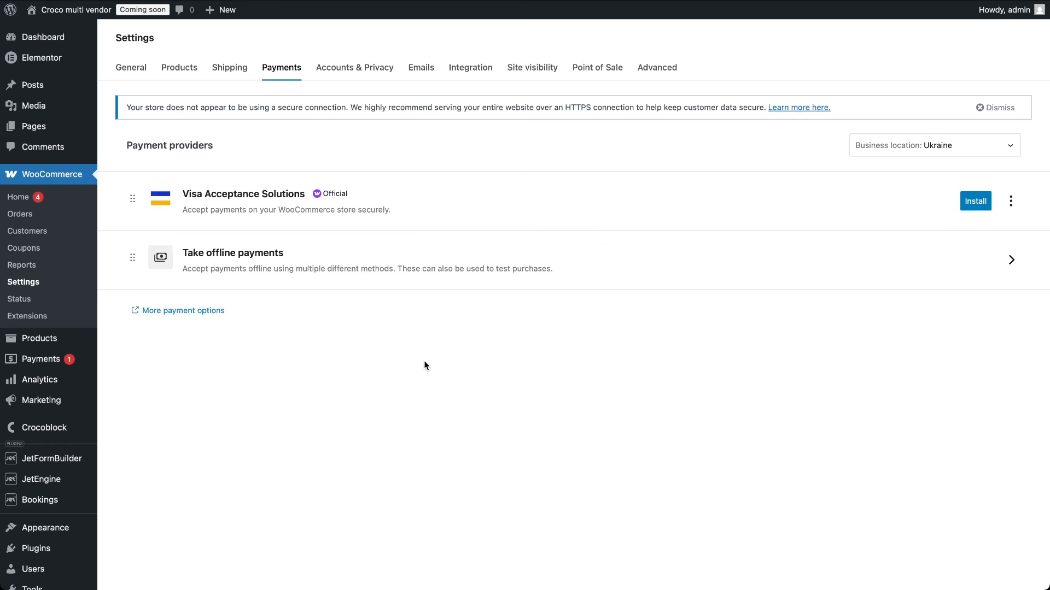
left_click(283, 258)
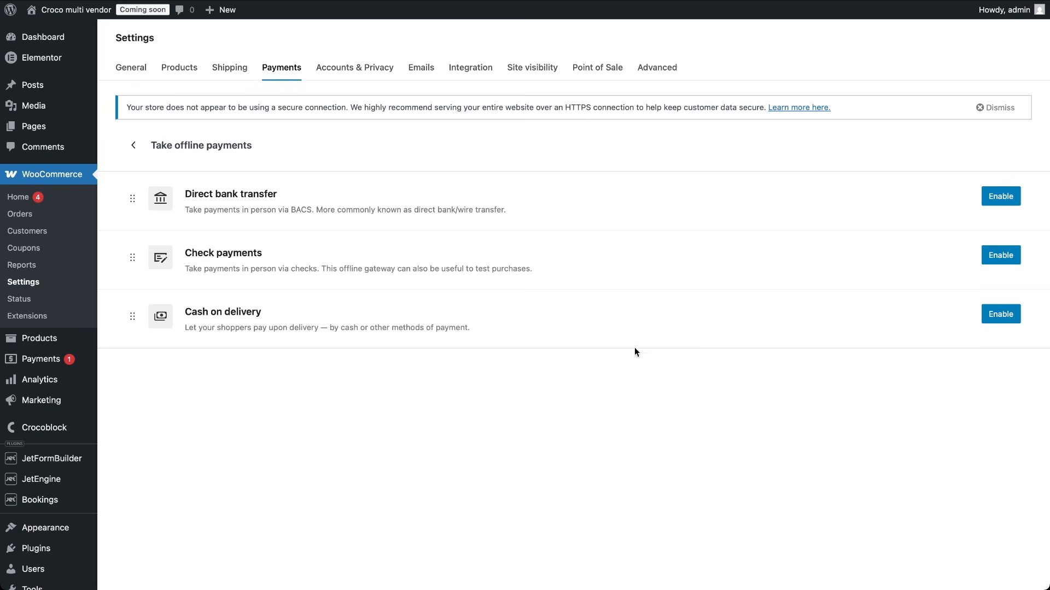
left_click(1005, 325)
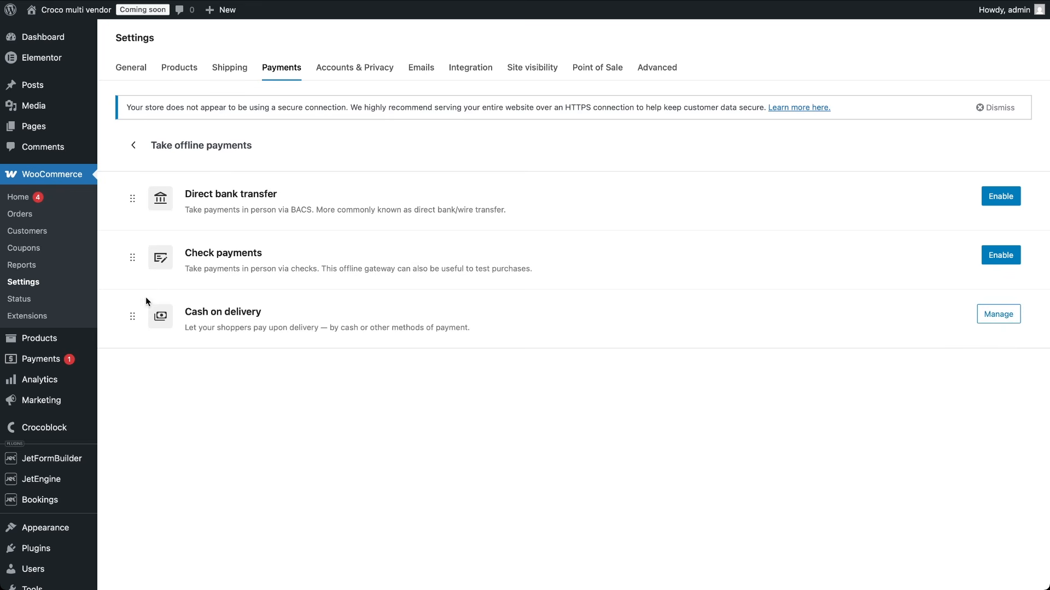
Step: Launch the store so it goes live, then return to WooCommerce Home
left_click(80, 181)
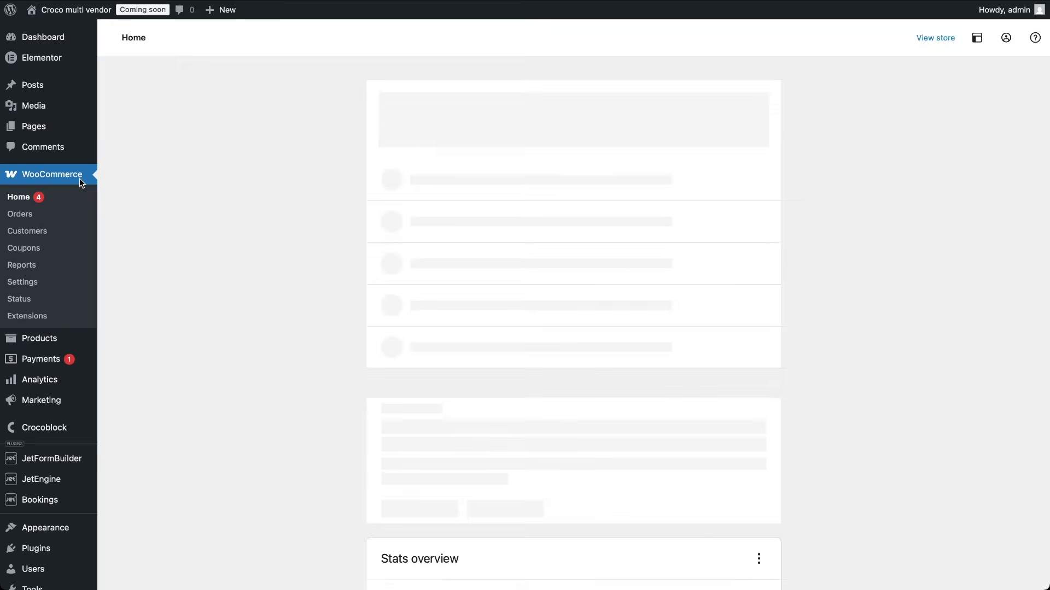
left_click(427, 429)
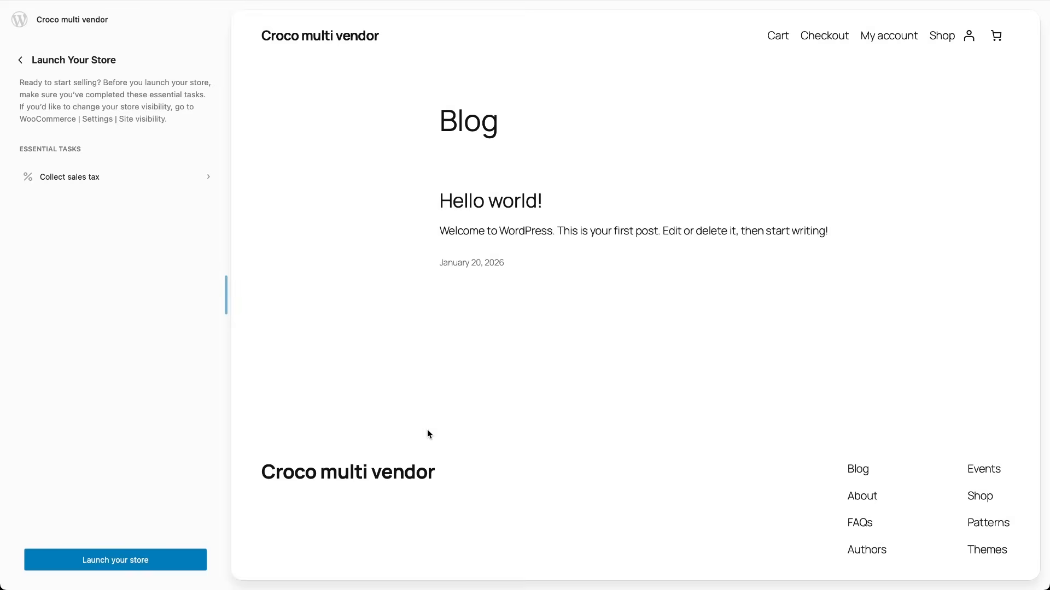
left_click(143, 560)
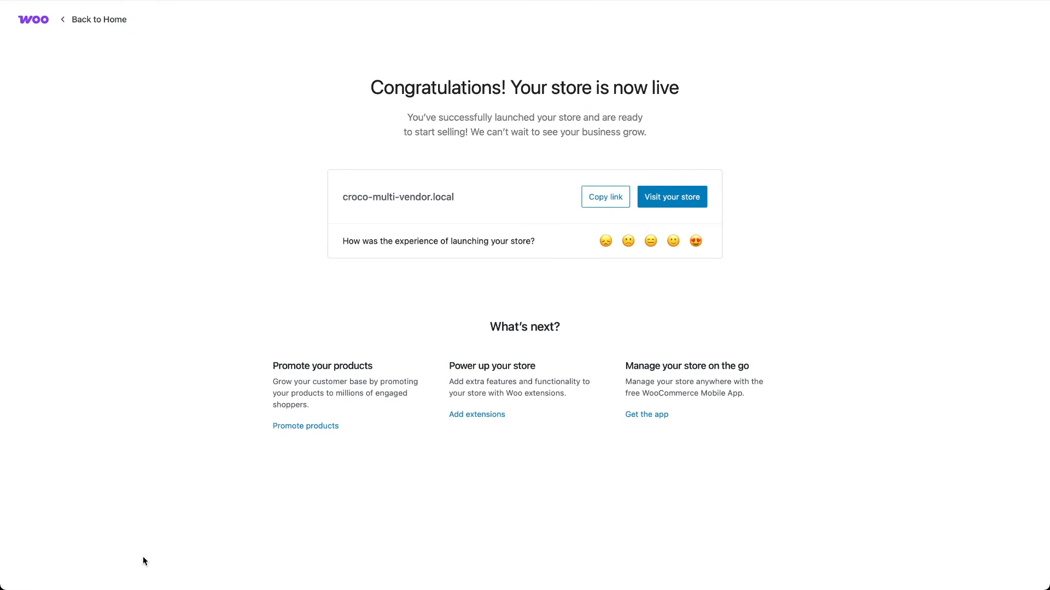
left_click(63, 20)
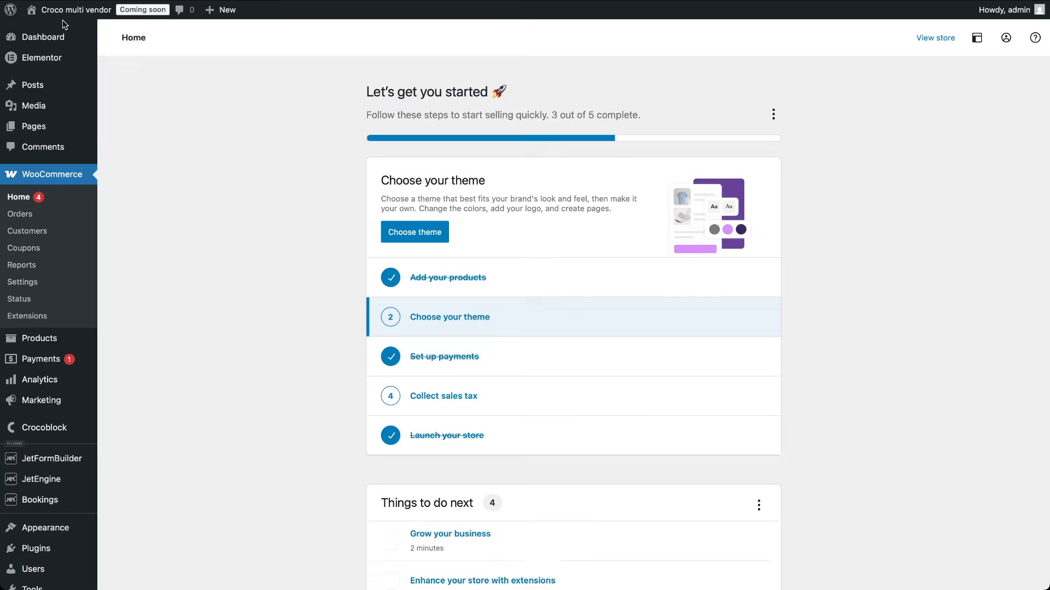
scroll(65, 425, "down", 3)
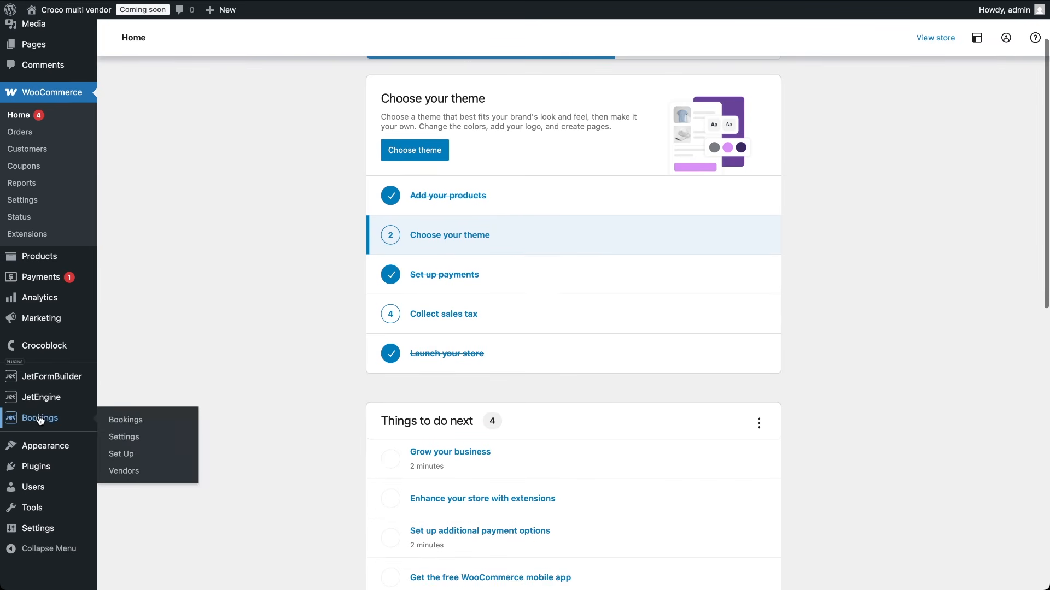
Step: Start a new user from All Users, entering the username and e-mail address
mouse_move(32, 487)
left_click(133, 489)
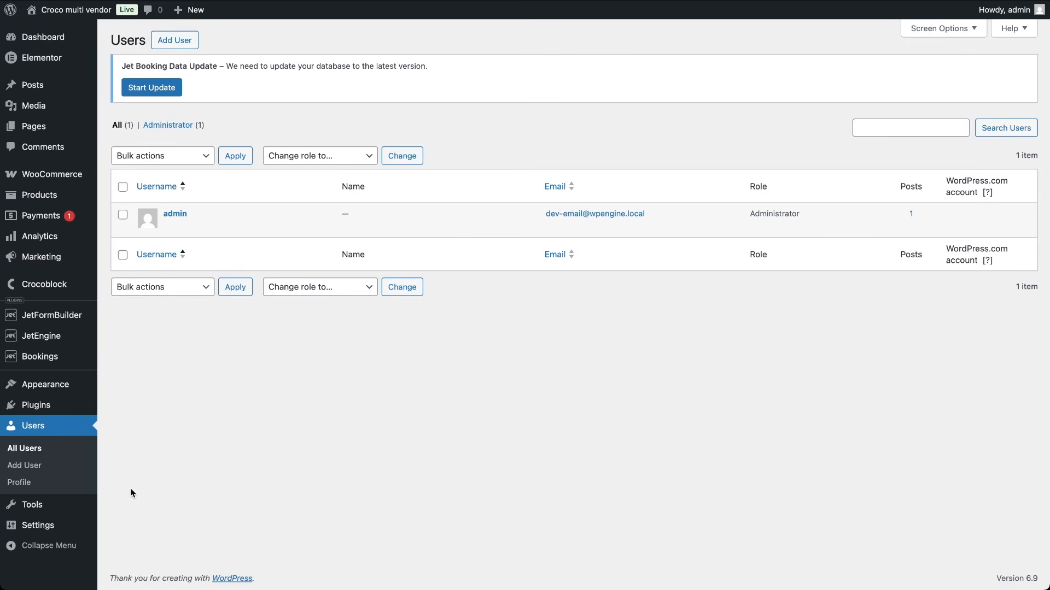
left_click(160, 40)
left_click(261, 149)
type("Anna")
key("Tab")
type("anna@test.com")
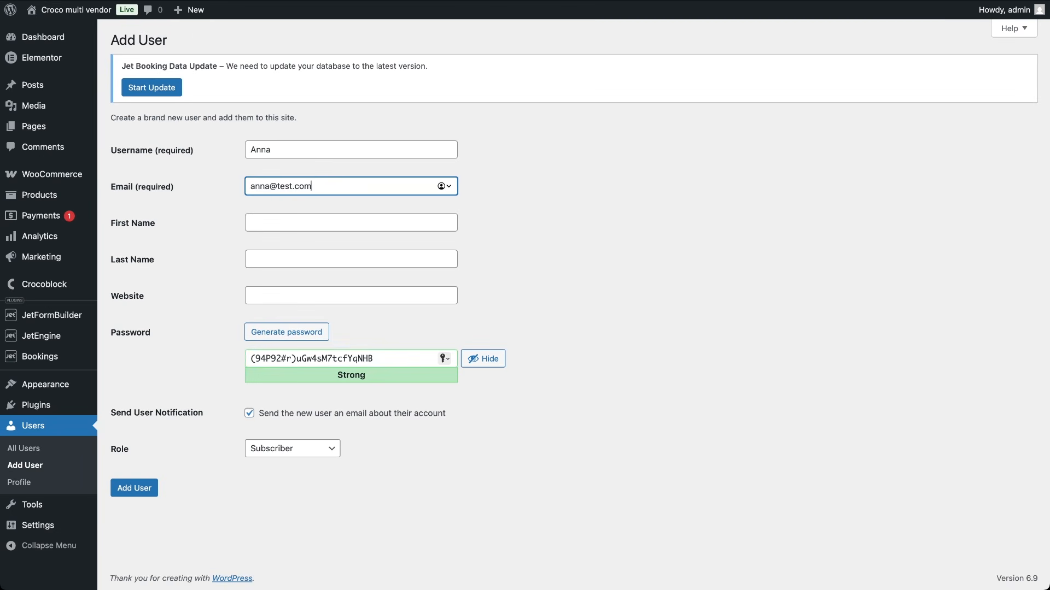
Step: Set a weak password, skip the notification e-mail and assign the JetBooking Vendor role
triple_click(304, 356)
type("1111")
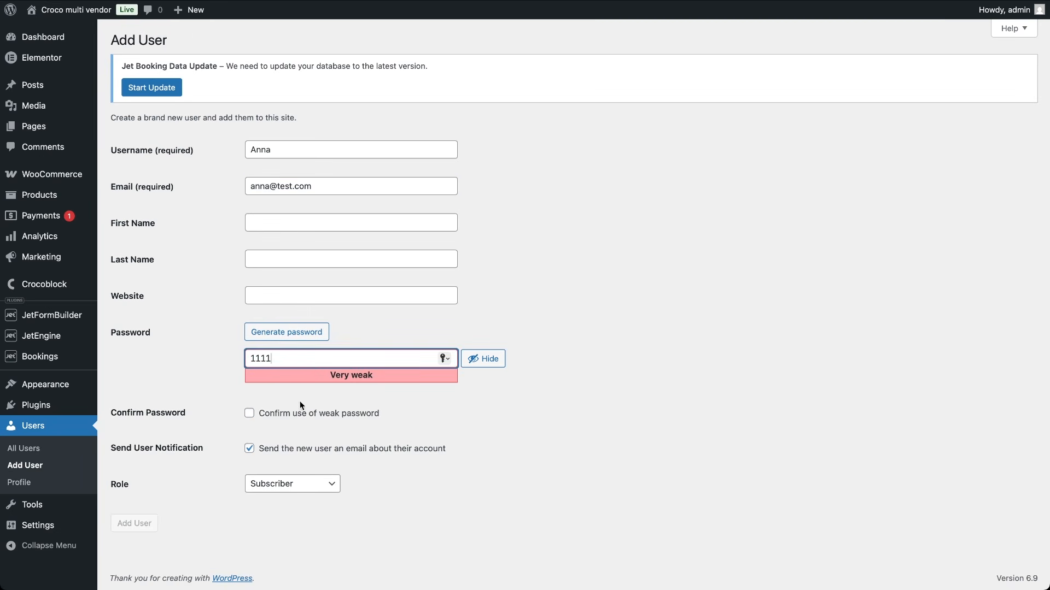
left_click(252, 417)
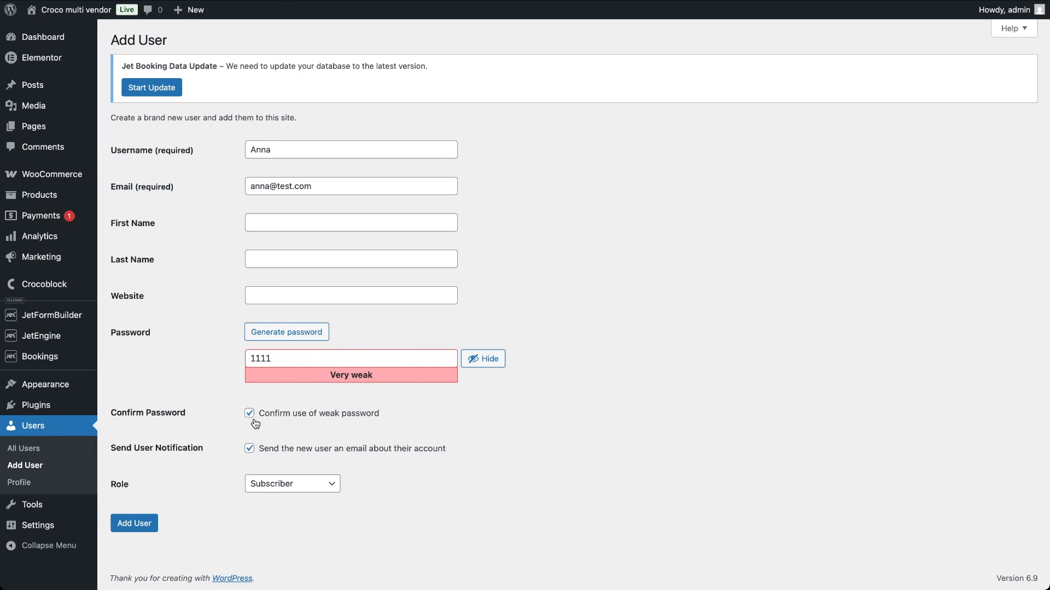
left_click(250, 451)
left_click(315, 485)
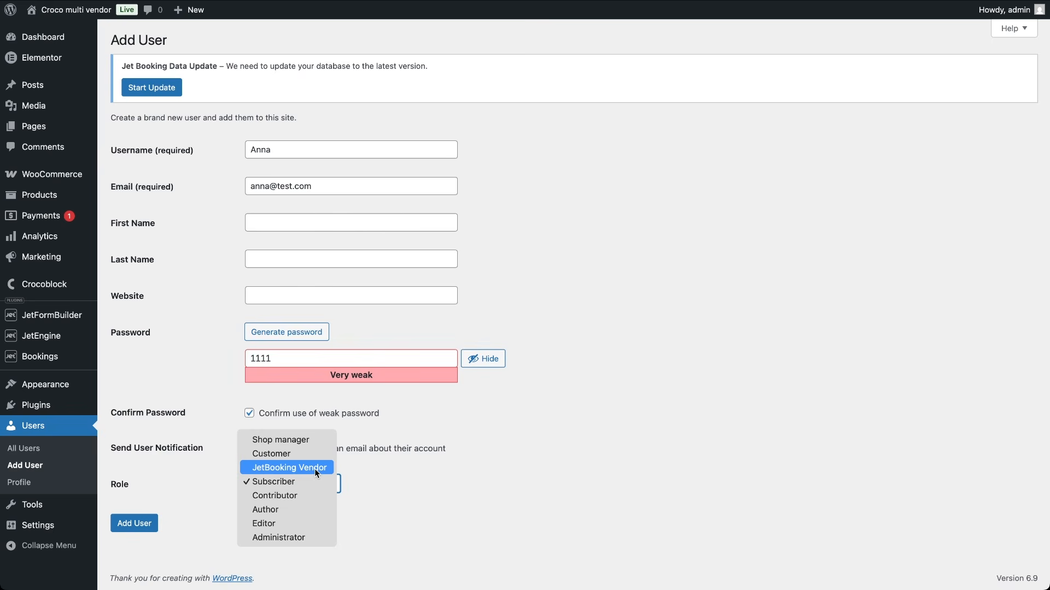
left_click(316, 474)
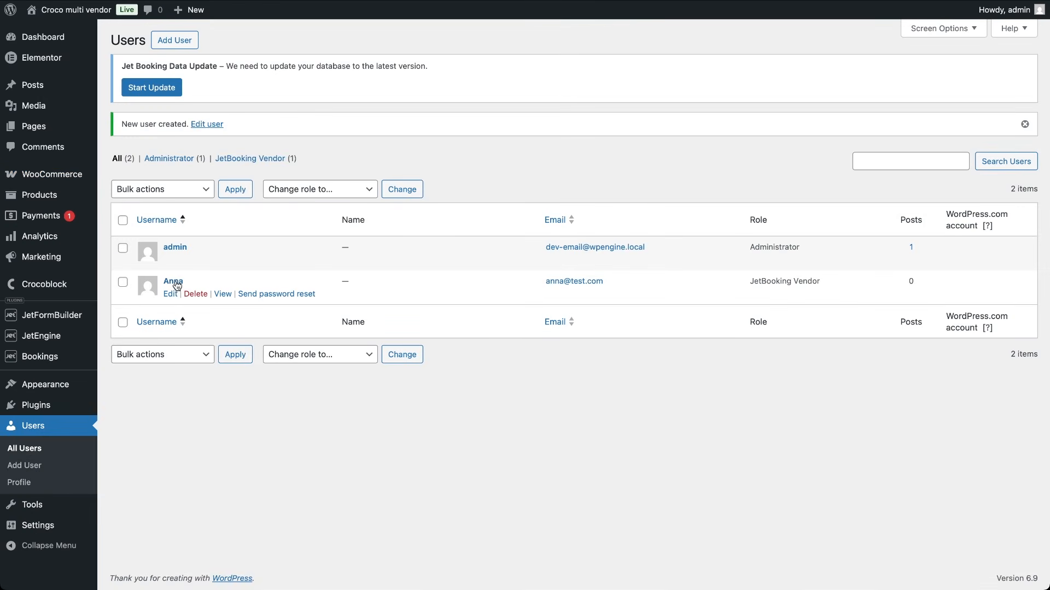
Step: Review the new vendor's Edit User page, then go to JetEngine Meta Boxes
left_click(170, 295)
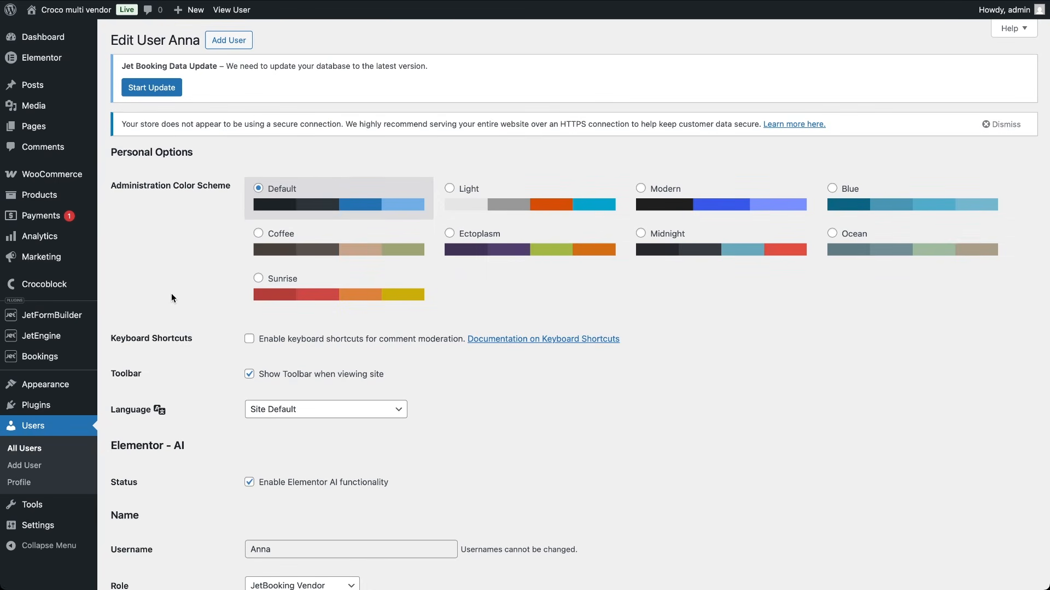
scroll(172, 295, "down", 5)
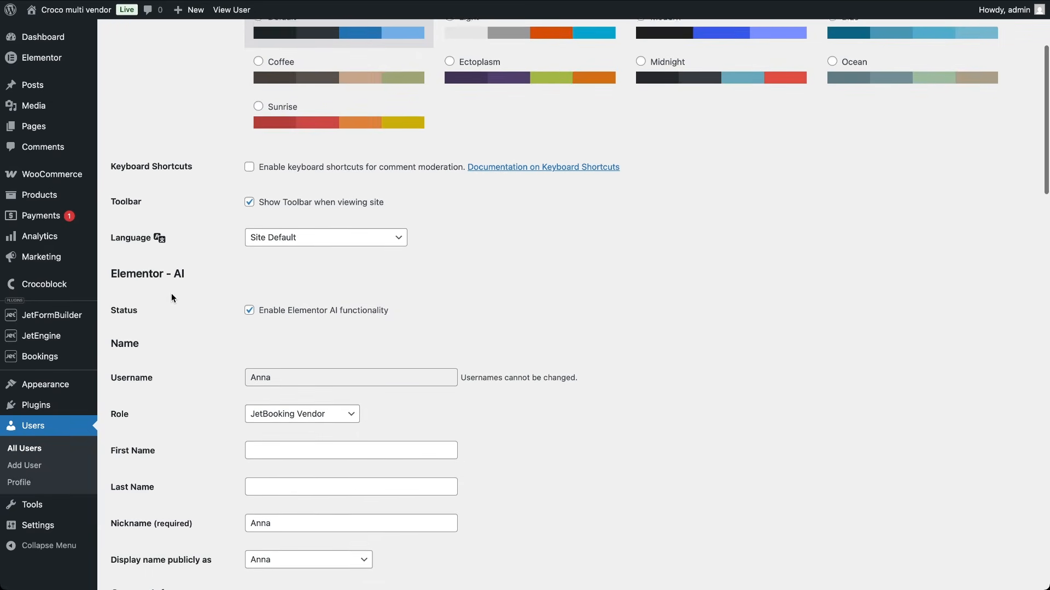
scroll(172, 296, "down", 6)
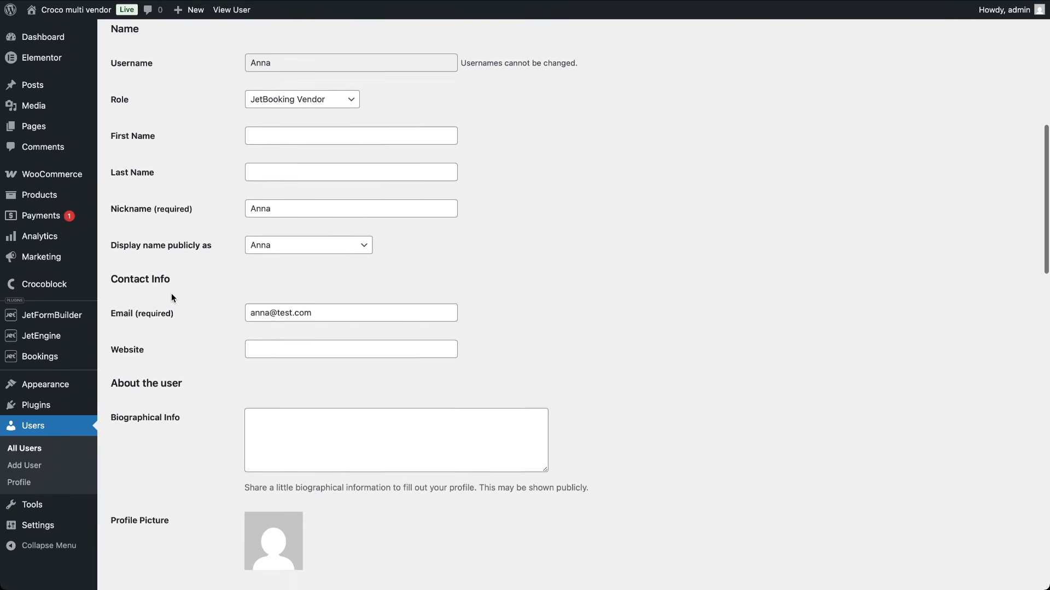
scroll(172, 295, "down", 4)
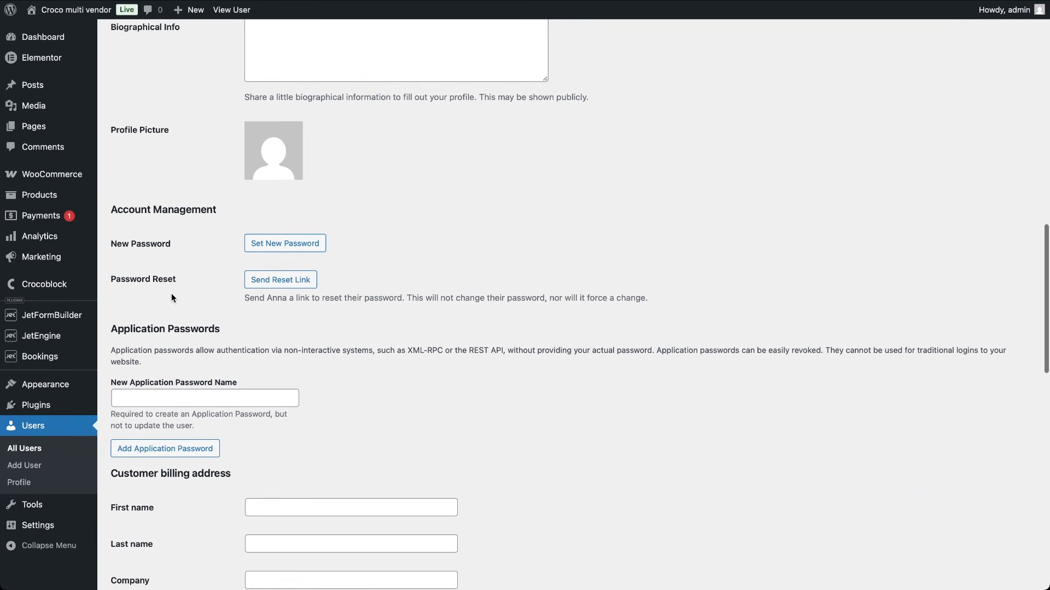
scroll(172, 297, "down", 6)
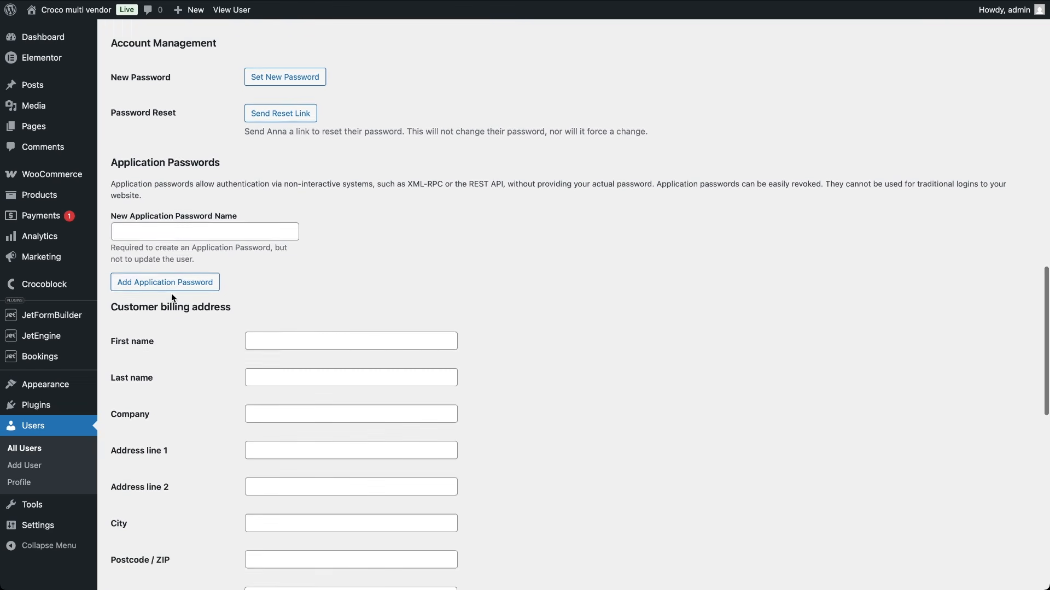
scroll(171, 295, "down", 8)
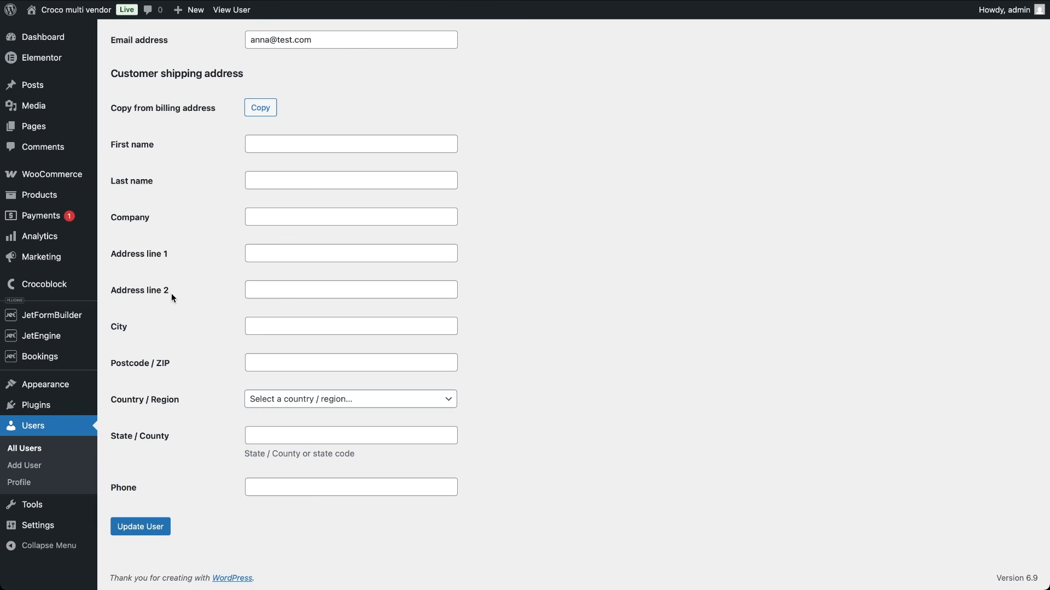
mouse_move(49, 335)
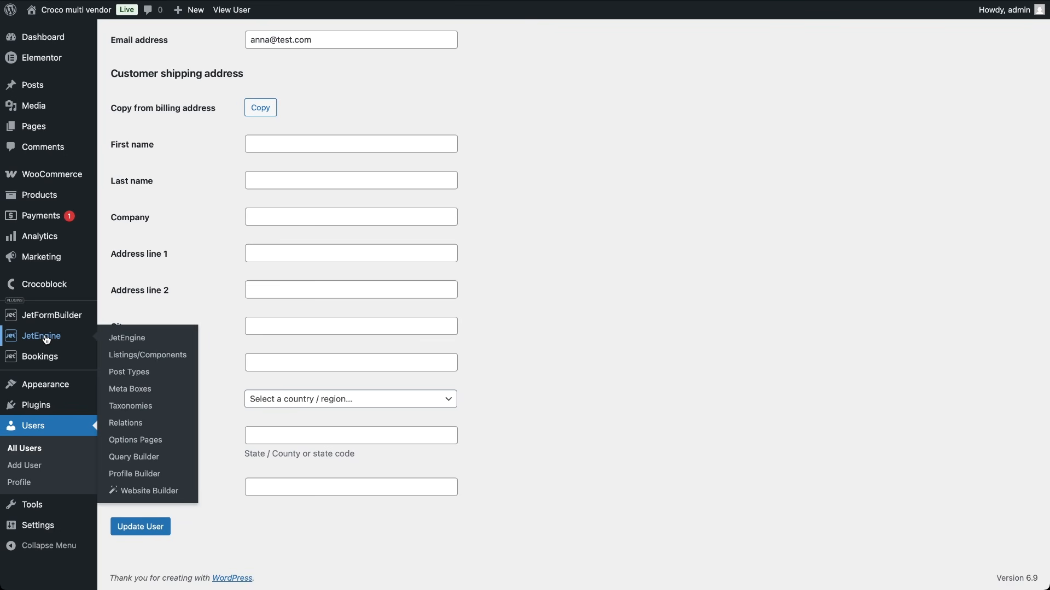
left_click(127, 391)
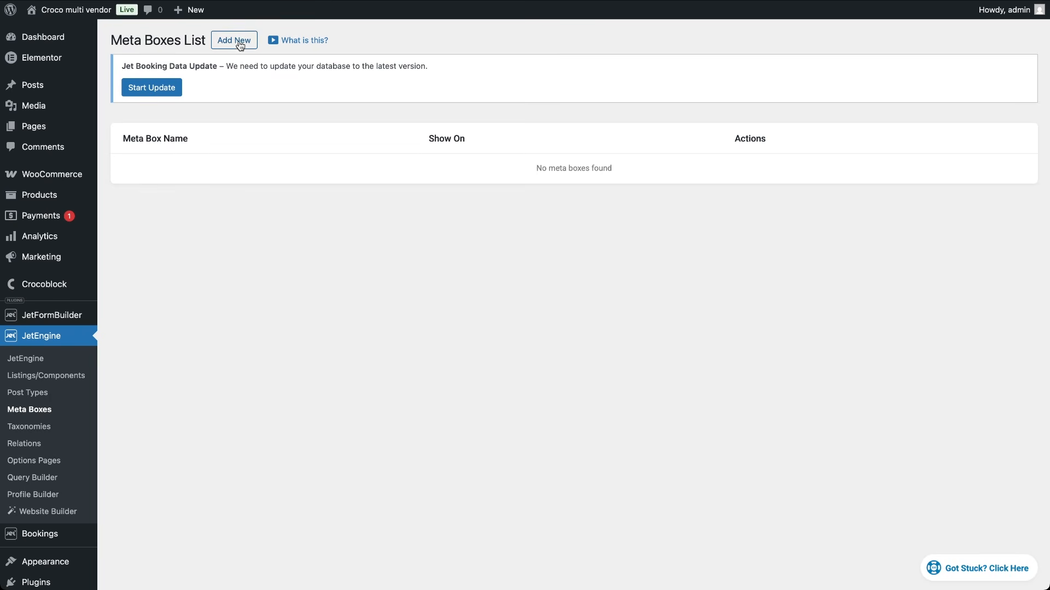
Step: Create a 'User meta' meta box for Users, shown on Edit User & Profile pages
left_click(239, 43)
left_click(471, 189)
type("User meta")
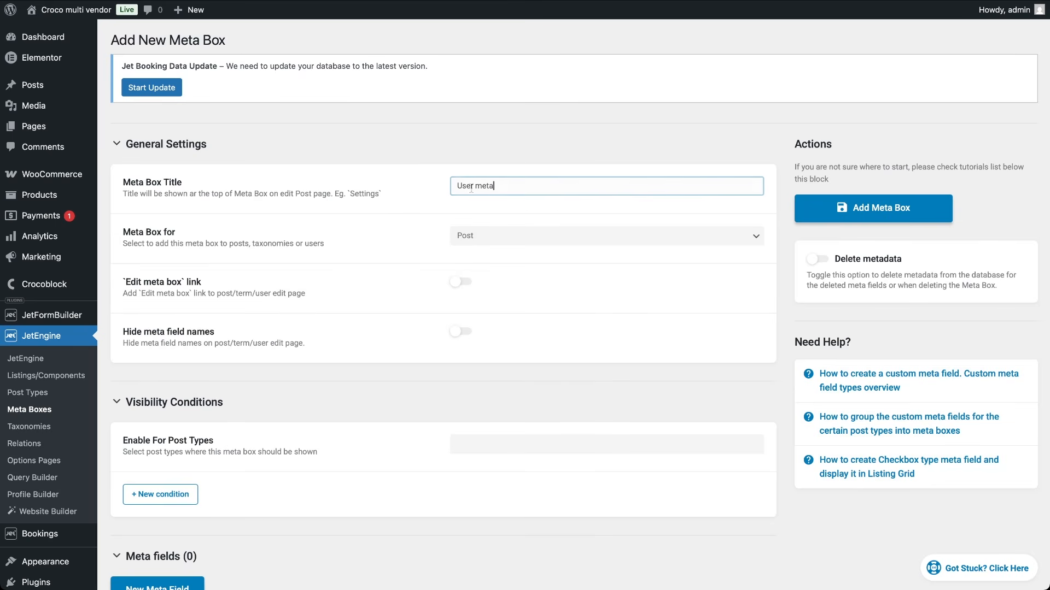
left_click(503, 234)
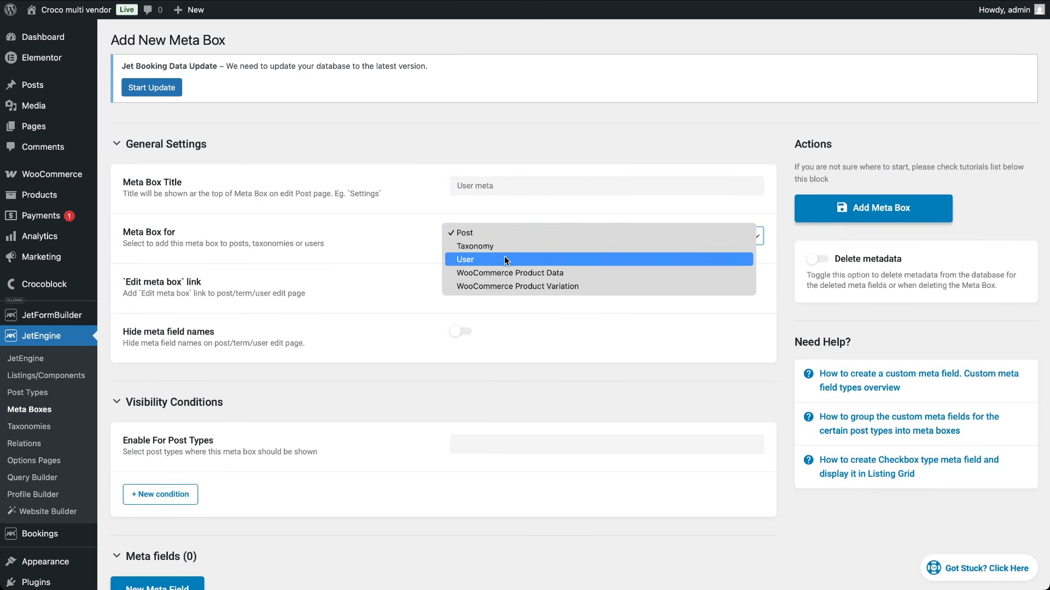
left_click(504, 259)
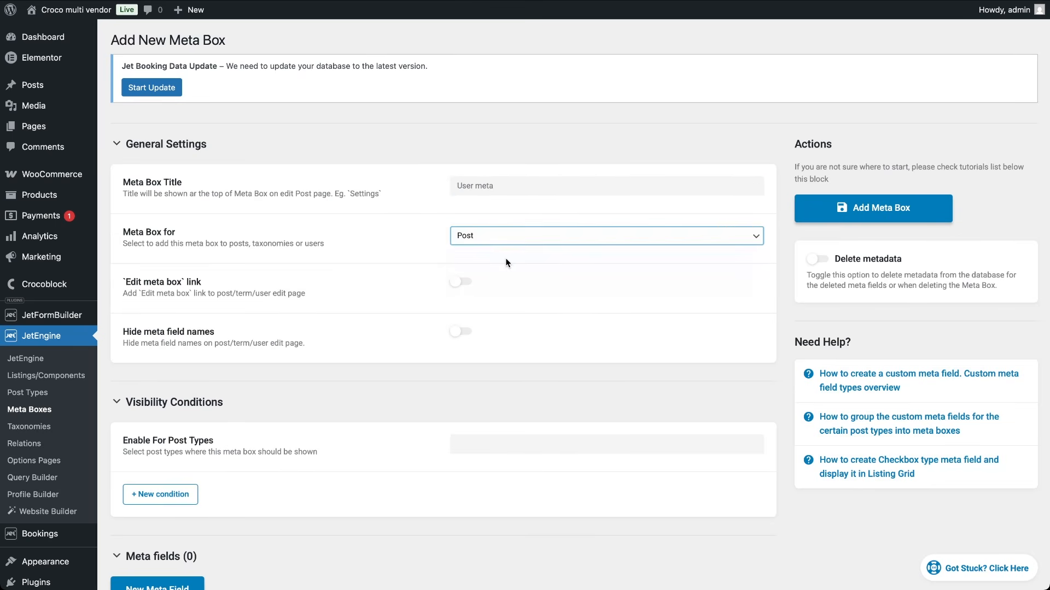
left_click(513, 438)
left_click(512, 455)
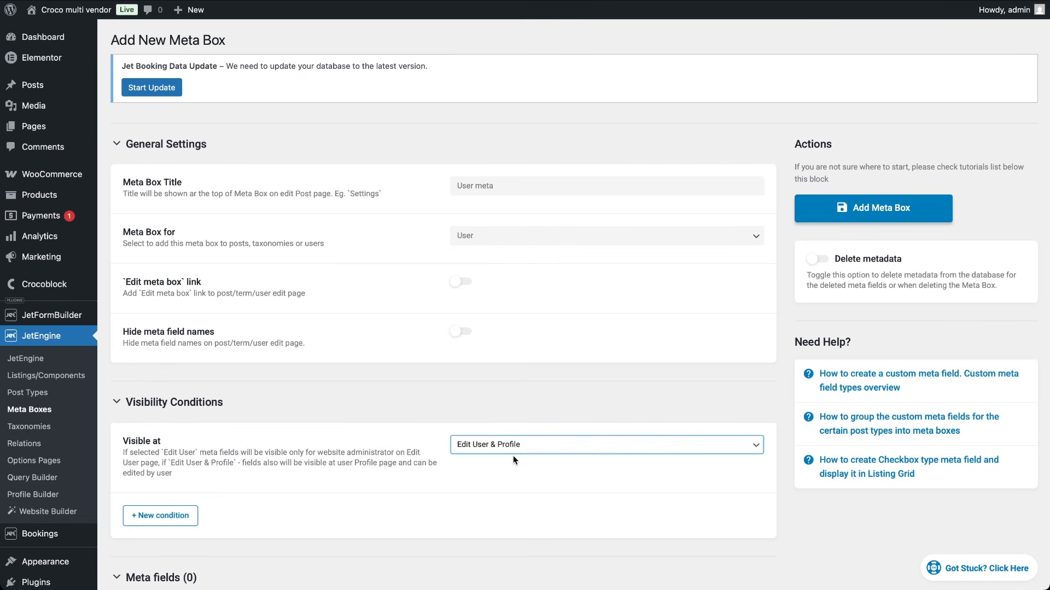
scroll(346, 523, "down", 2)
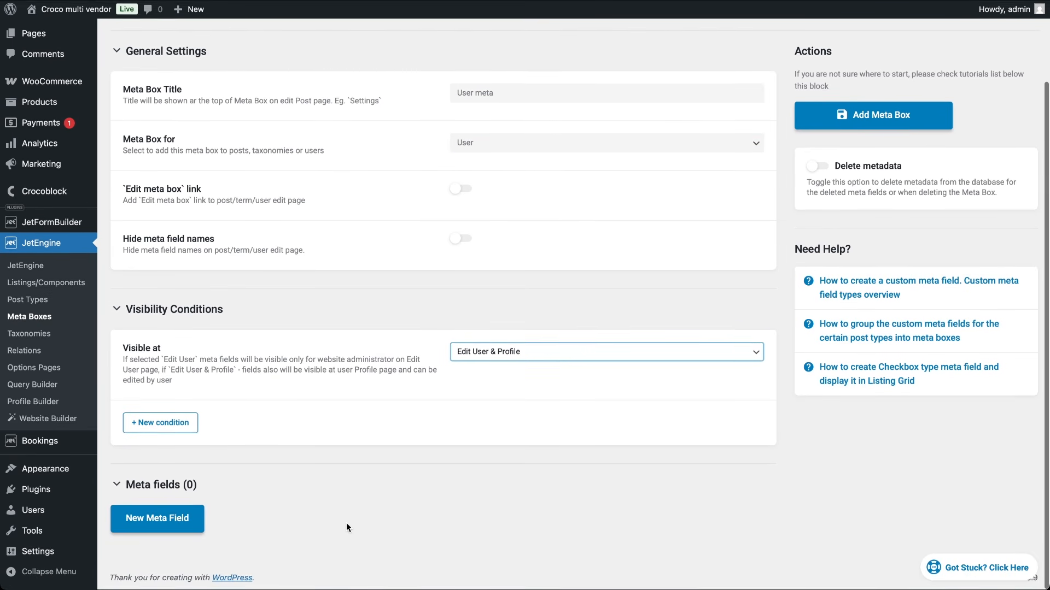
Step: Add an Occupation text field to the meta box
left_click(180, 518)
scroll(328, 549, "down", 1)
scroll(328, 550, "down", 1)
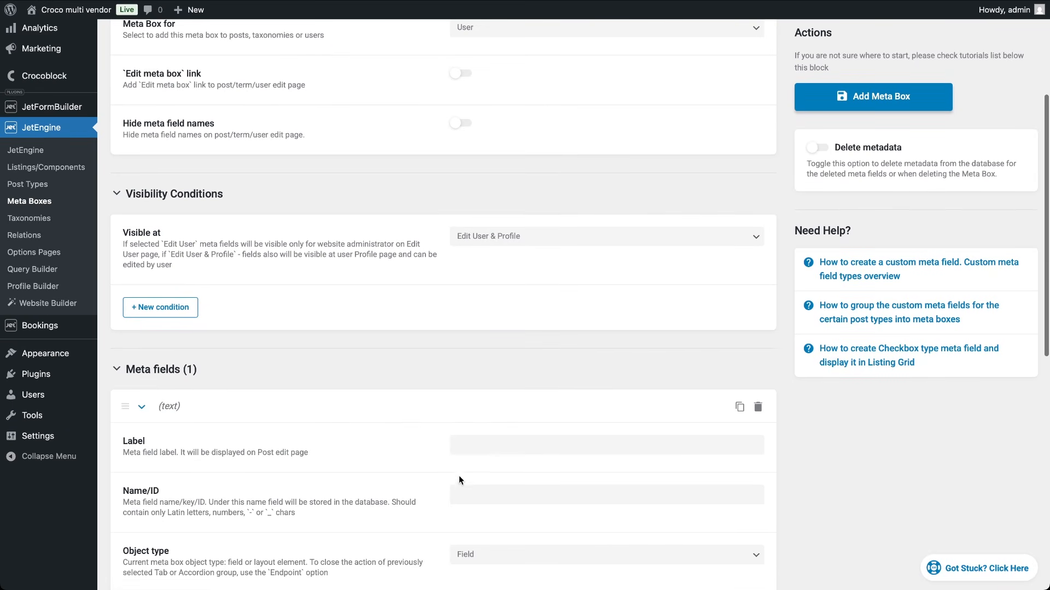
left_click(489, 445)
type("Occupation")
scroll(550, 543, "down", 3)
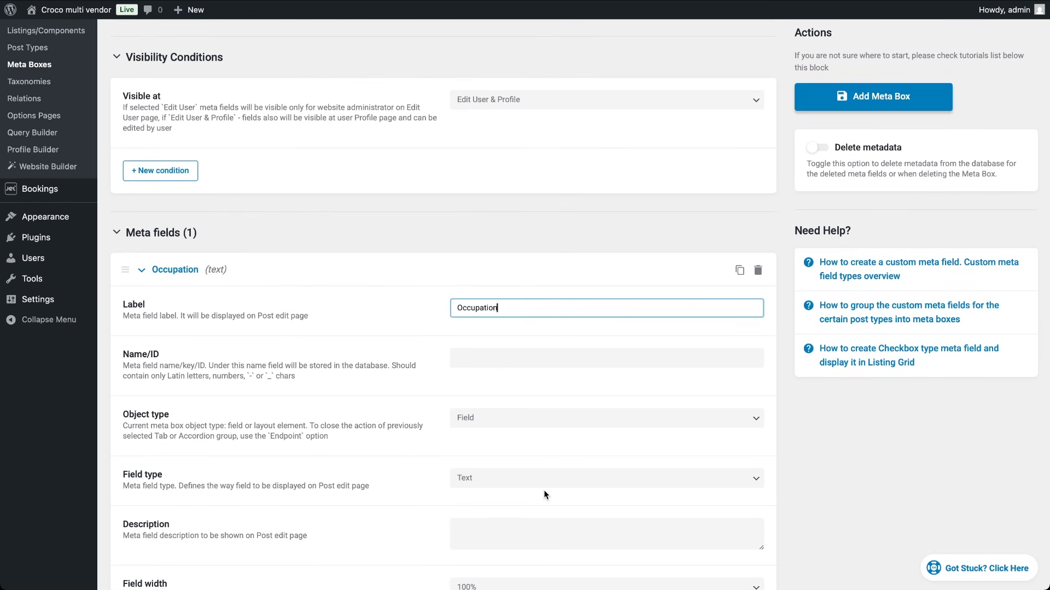
scroll(543, 490, "down", 7)
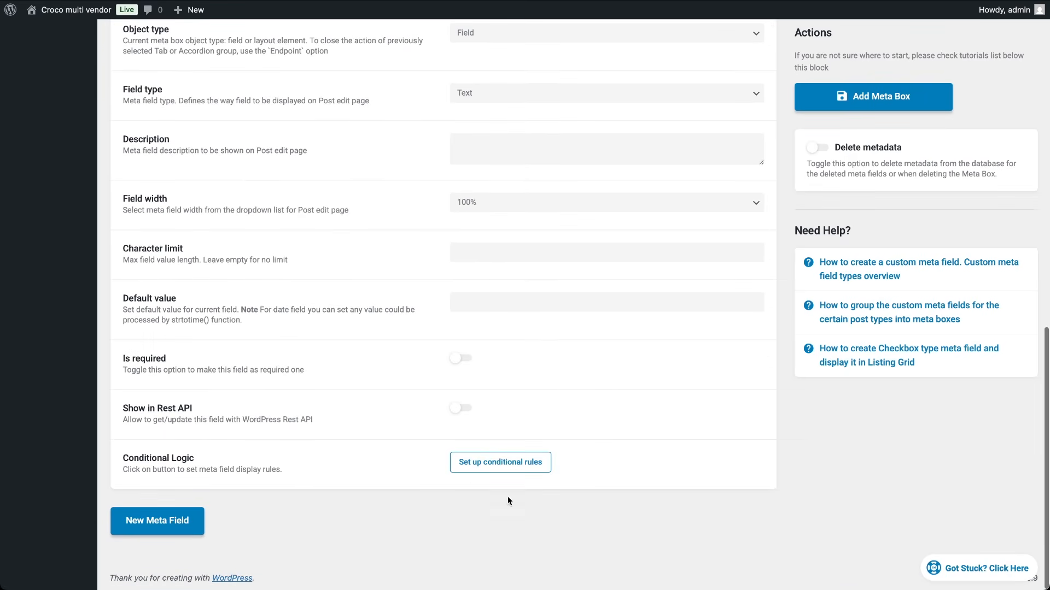
Step: Add a 'User image' field (ID user_image) with Media field type
left_click(164, 521)
scroll(383, 525, "down", 3)
left_click(519, 431)
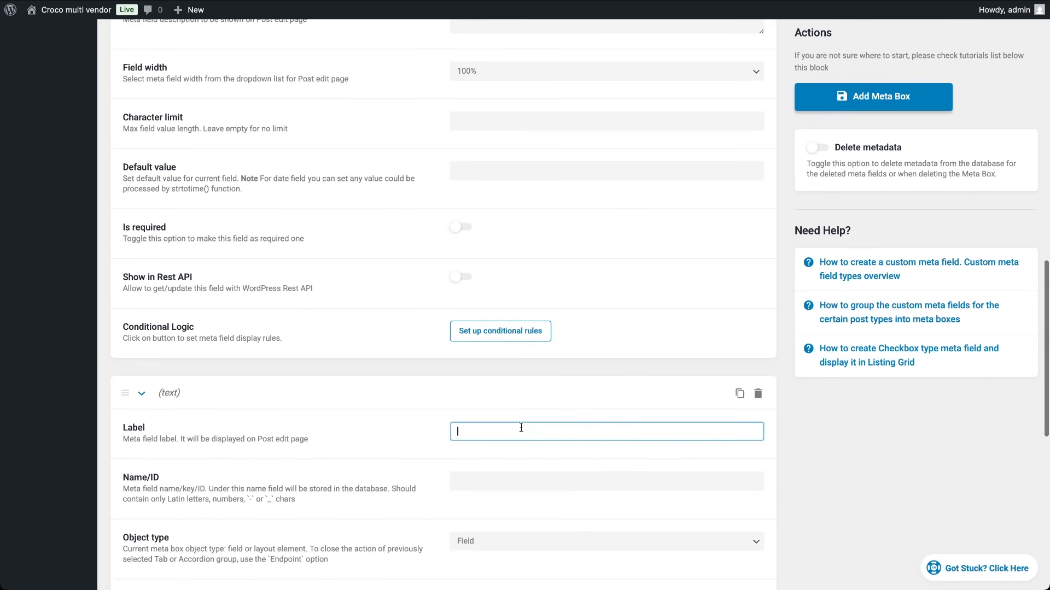
type("User image")
left_click(447, 509)
scroll(465, 470, "down", 3)
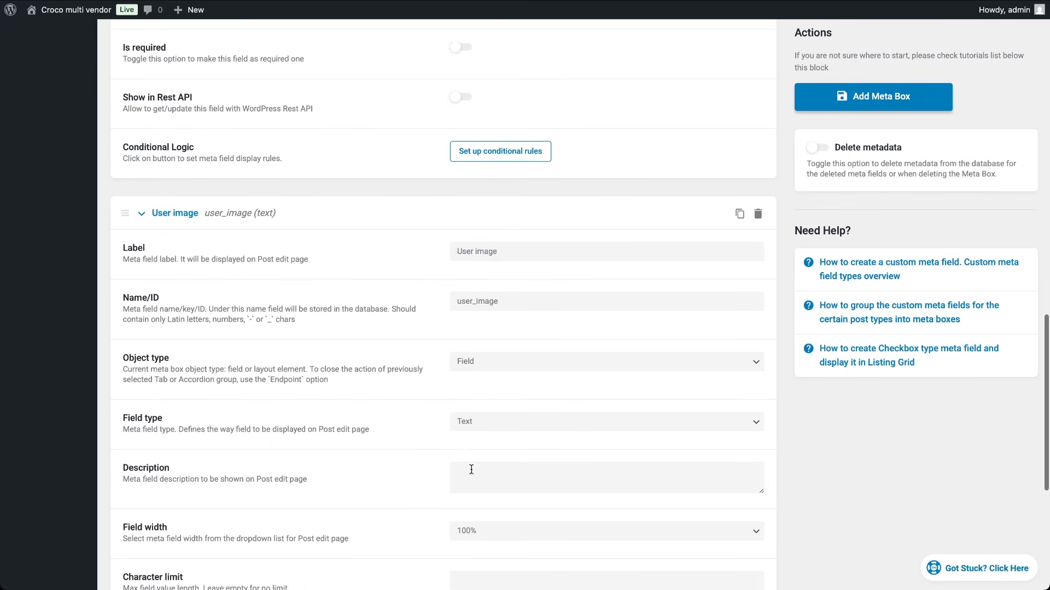
left_click(485, 422)
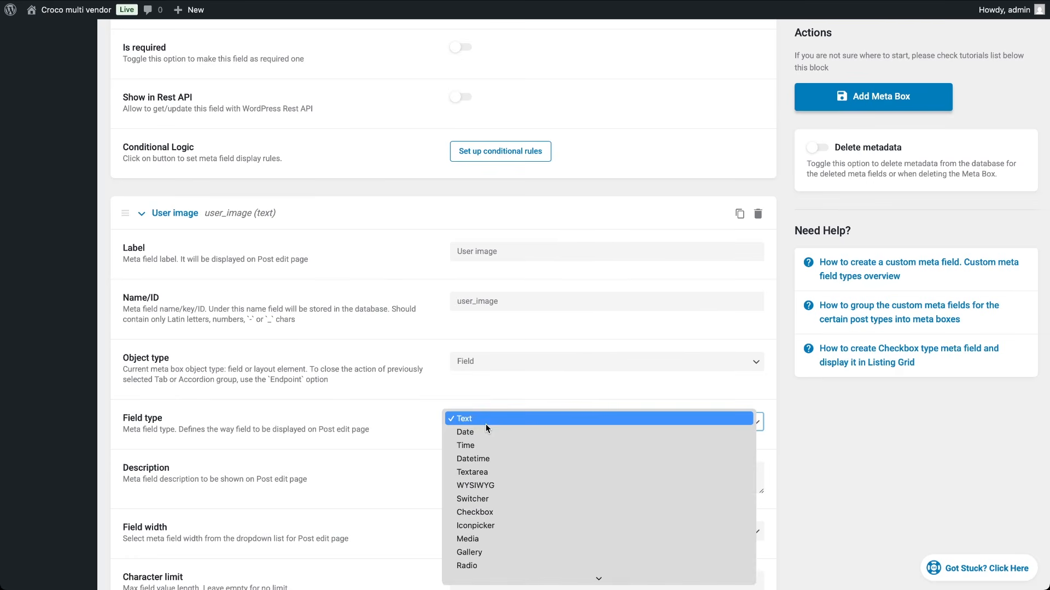
left_click(475, 538)
scroll(389, 528, "down", 6)
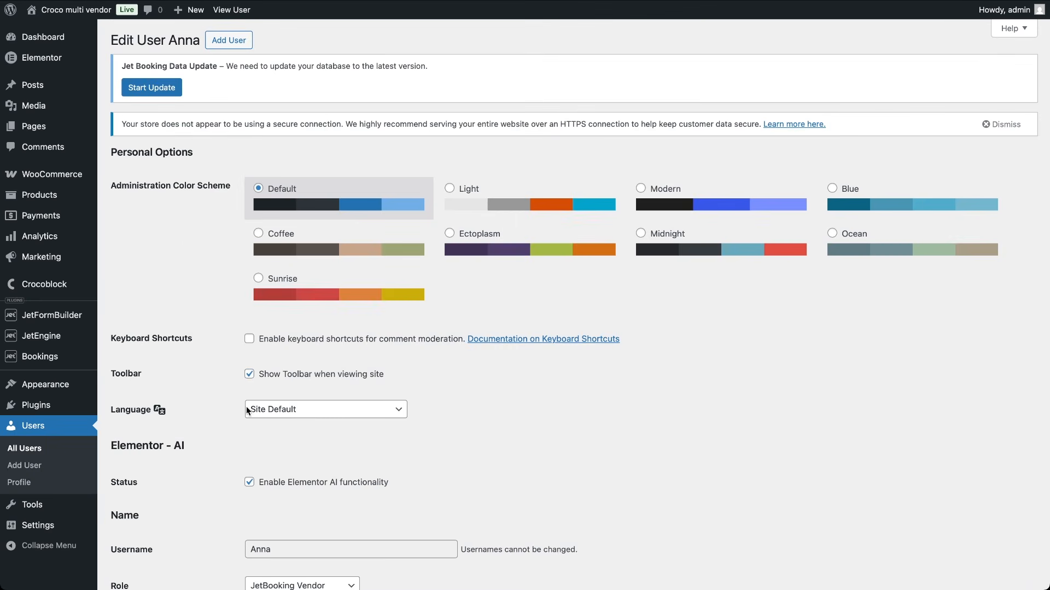
scroll(247, 416, "down", 20)
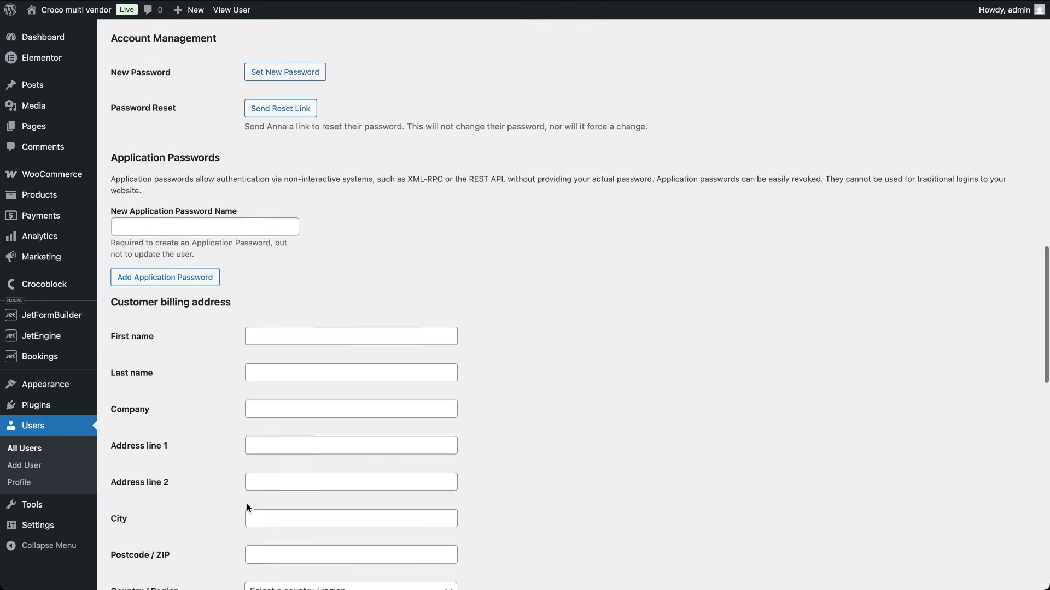
Step: Give the user Occupation 'Home owner' and a User image photo, update, and return to Users
scroll(247, 508, "down", 2)
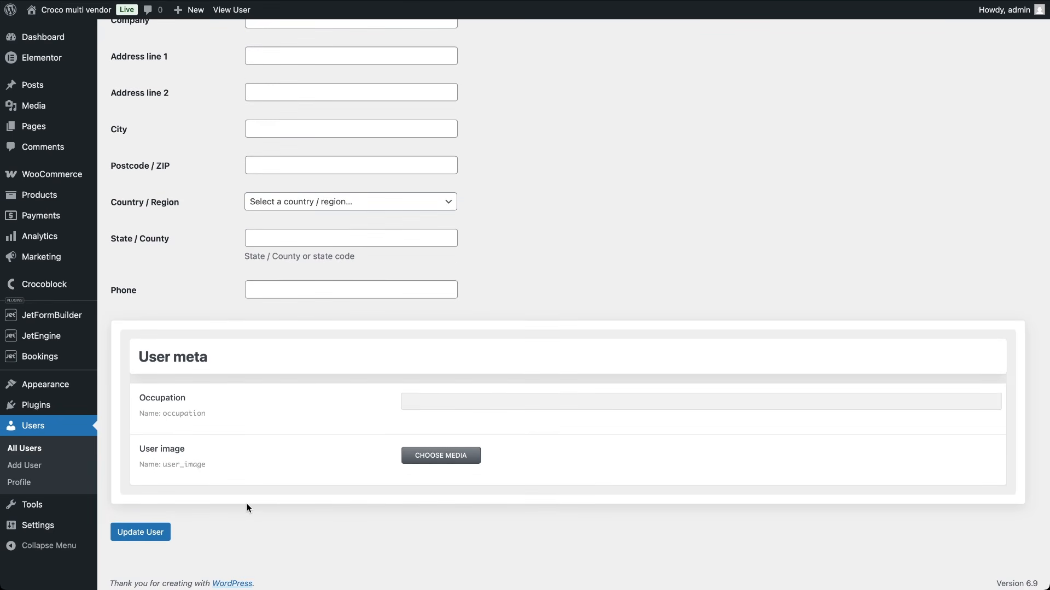
left_click(482, 404)
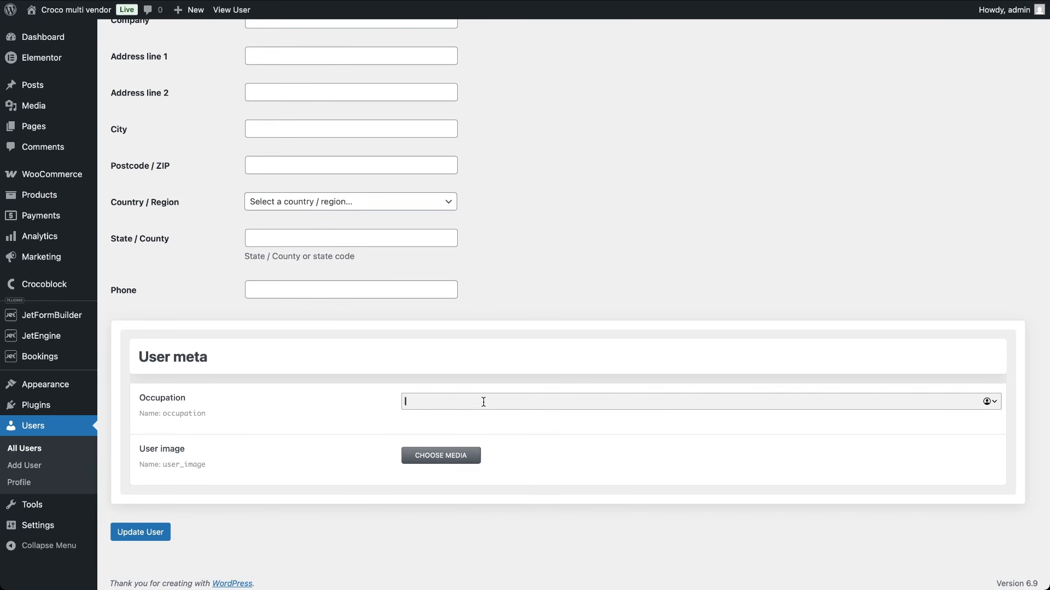
type("Home owner")
left_click(462, 458)
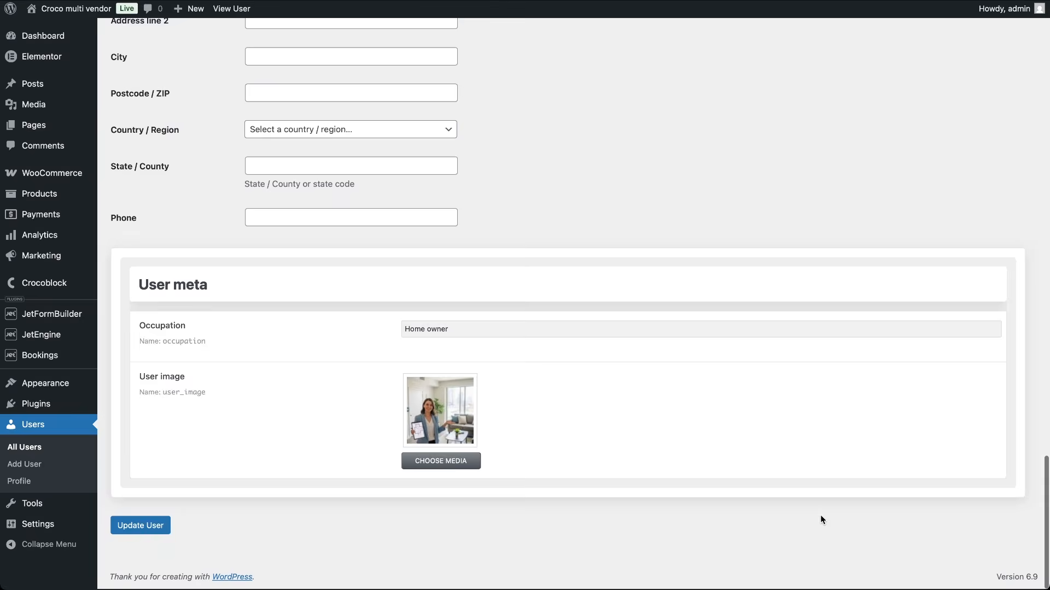
left_click(156, 526)
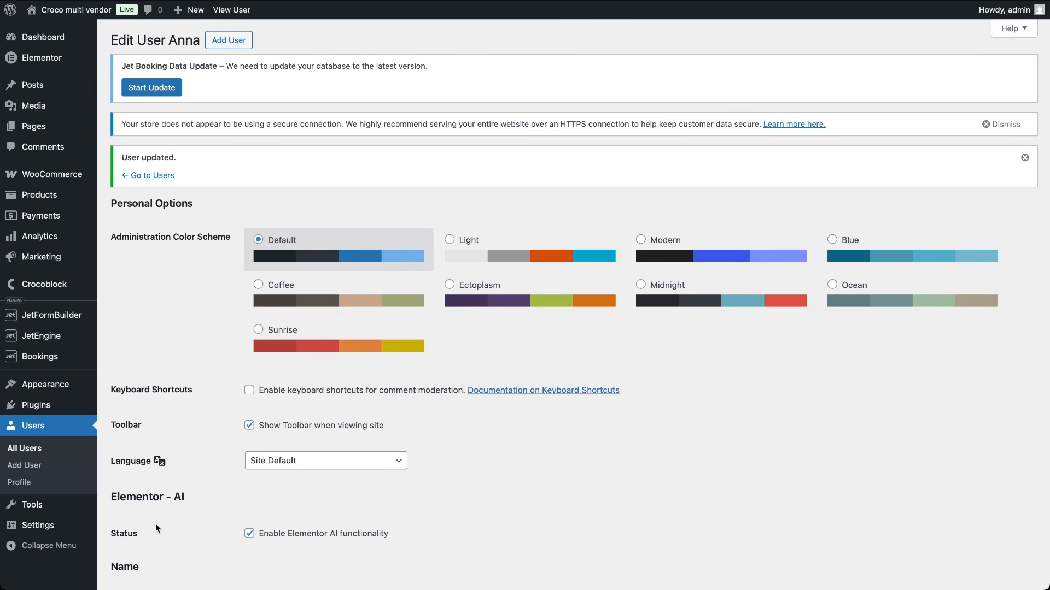
left_click(25, 465)
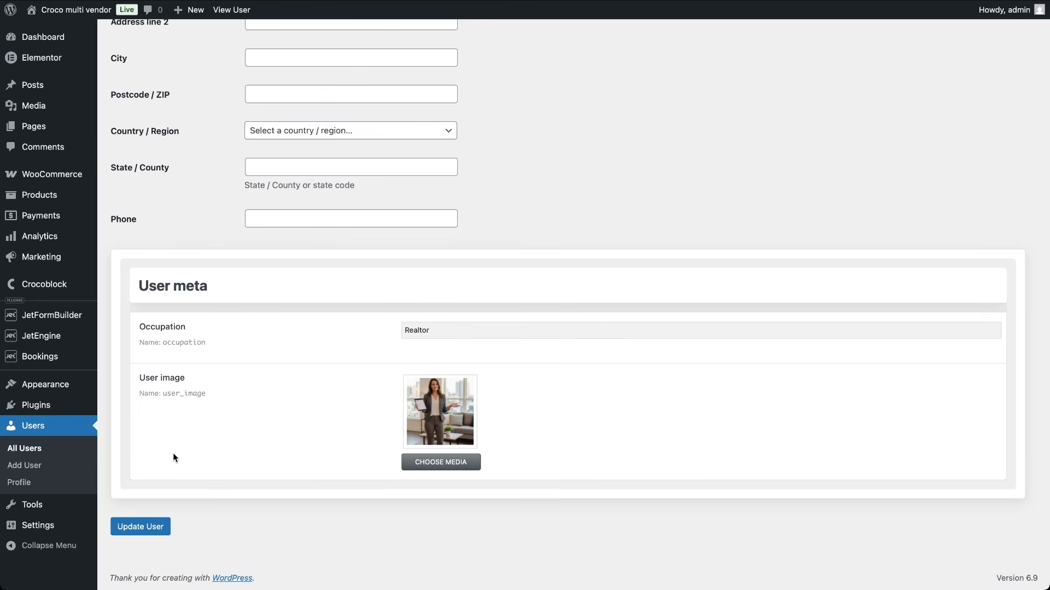
mouse_move(63, 340)
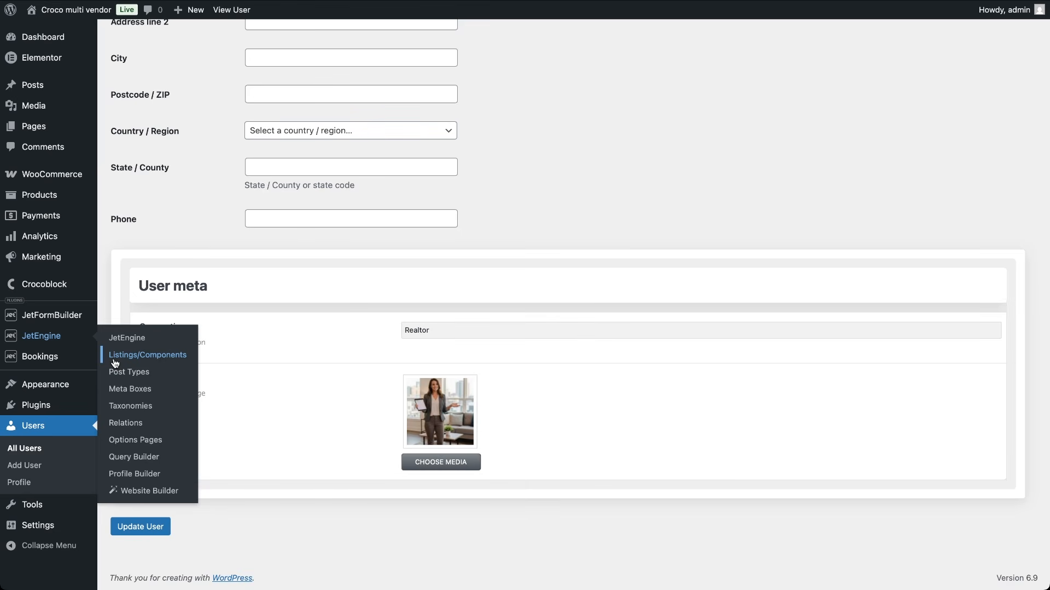
Step: Start a new Query Builder query named 'properties query' of type WC Product Query
left_click(129, 457)
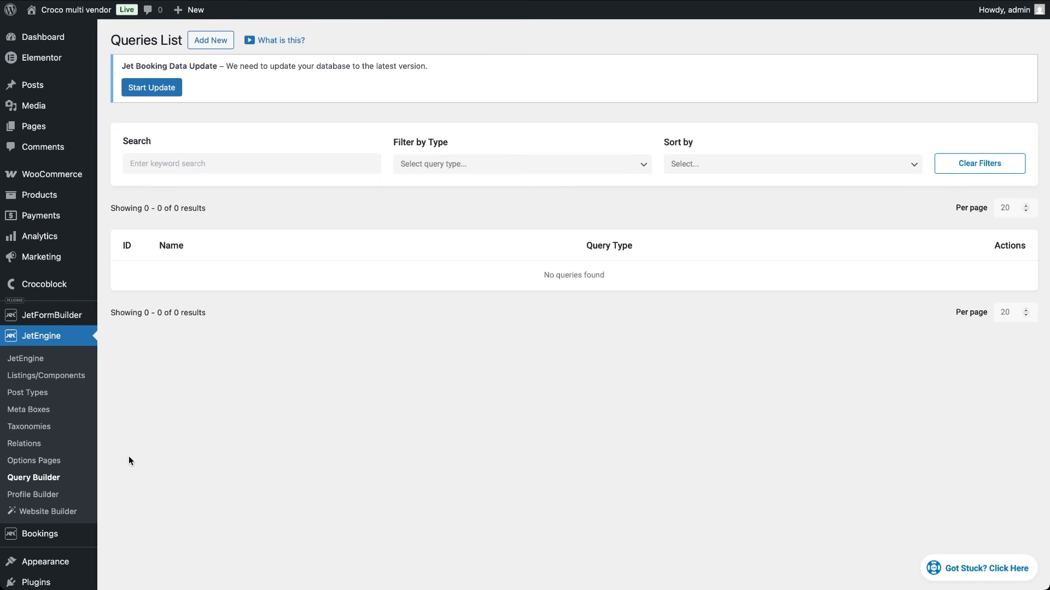
left_click(223, 42)
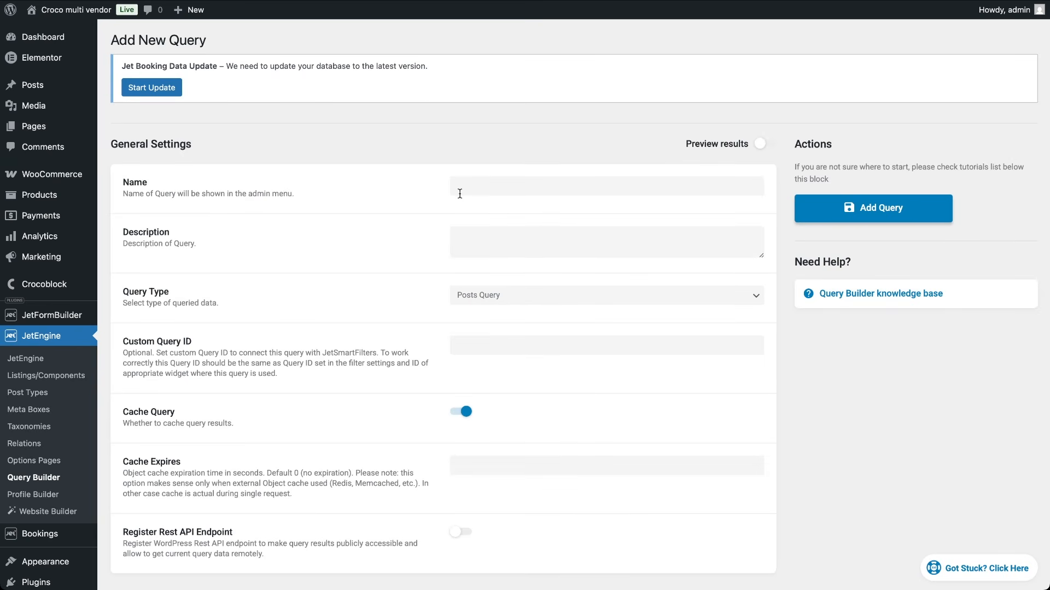
left_click(461, 189)
type("properties query")
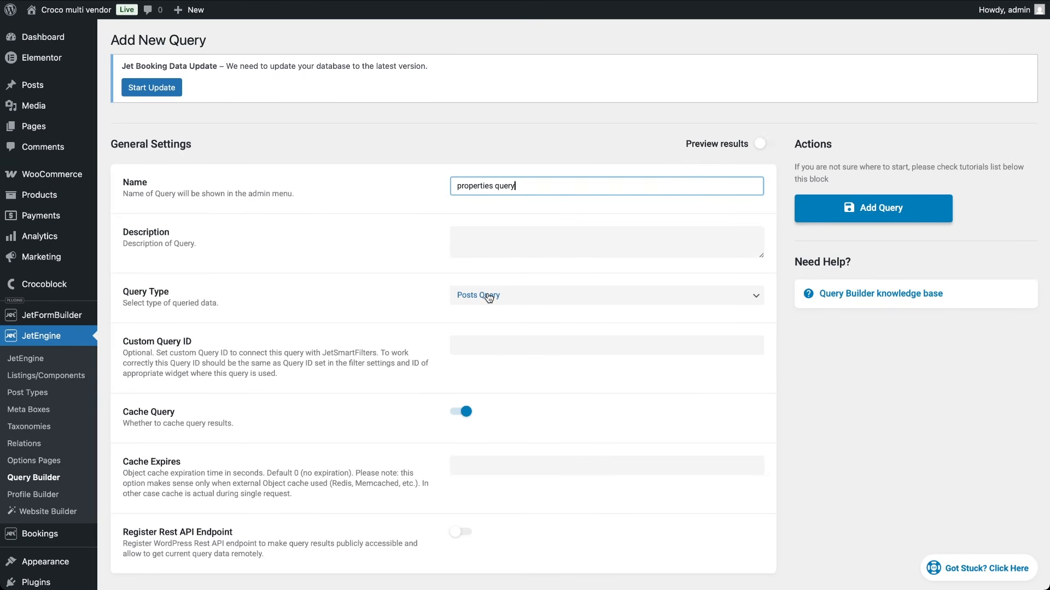
left_click(488, 296)
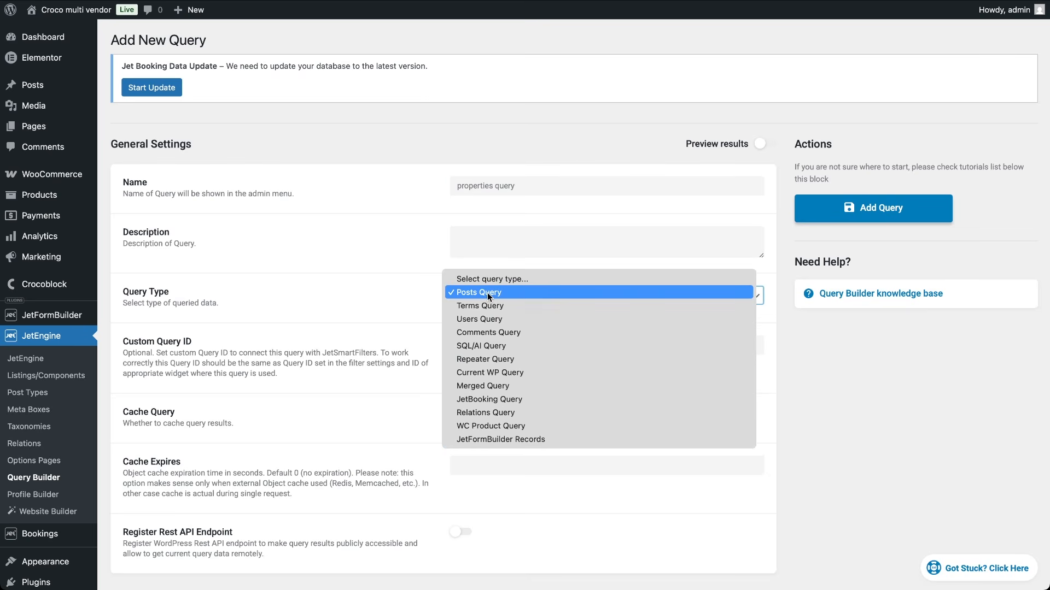
left_click(516, 425)
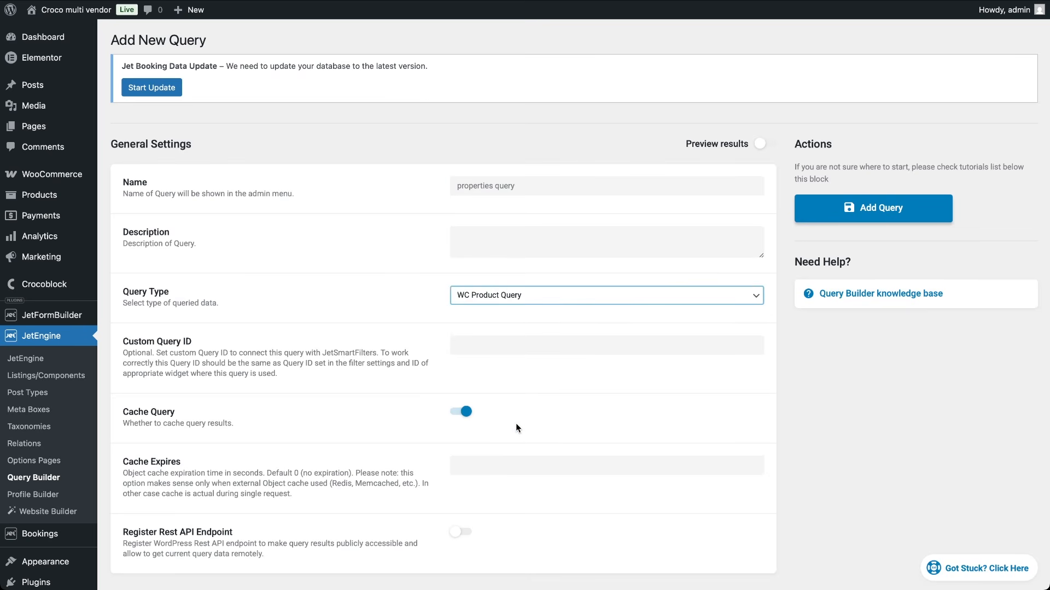
Step: Limit it to Published products, save the query, and open Listings/Components
scroll(516, 425, "down", 3)
left_click(538, 508)
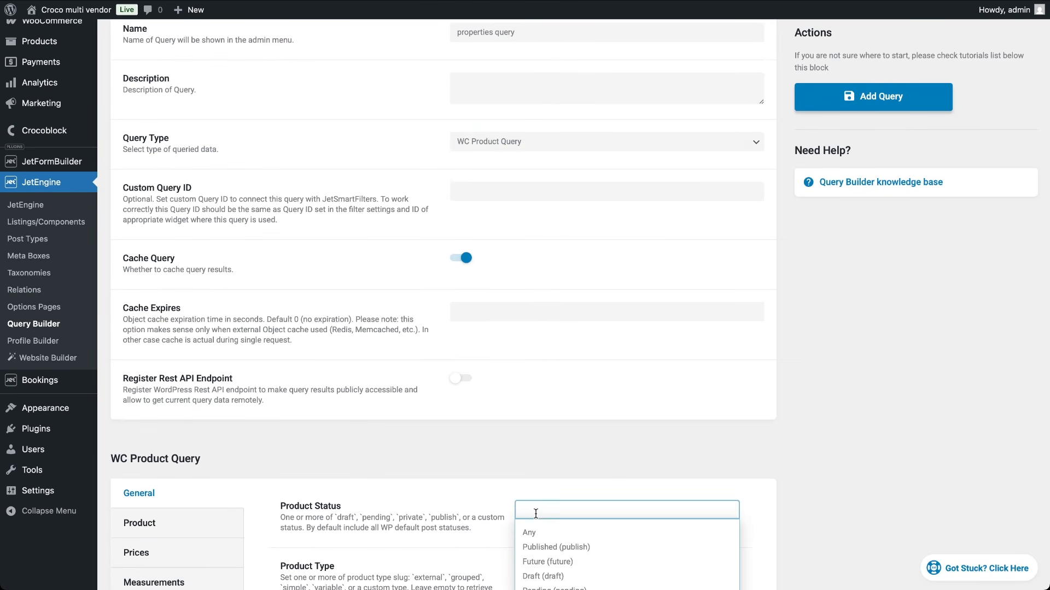
left_click(542, 542)
scroll(563, 218, "up", 3)
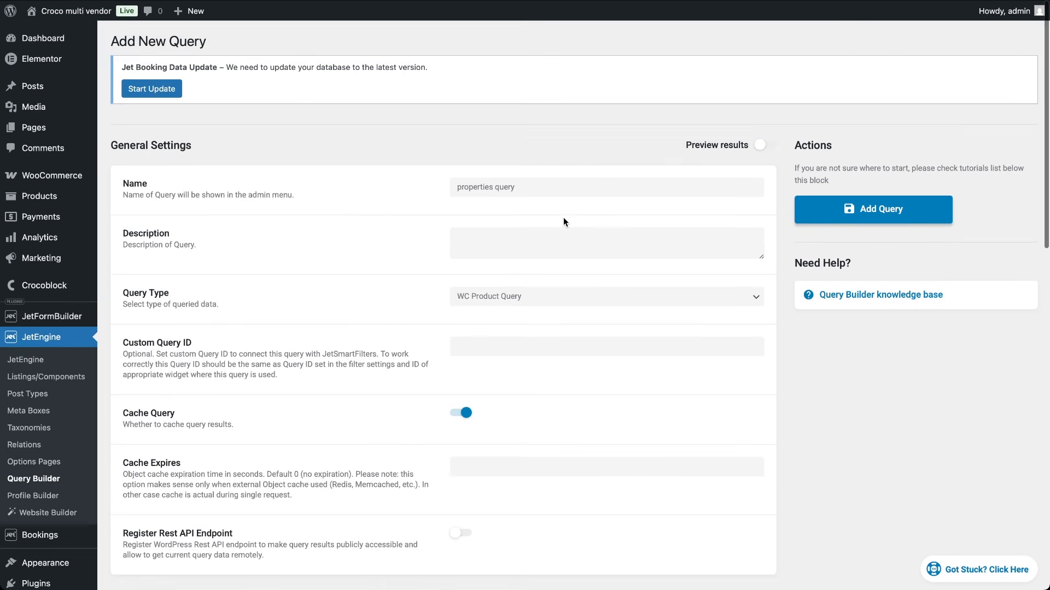
left_click(868, 210)
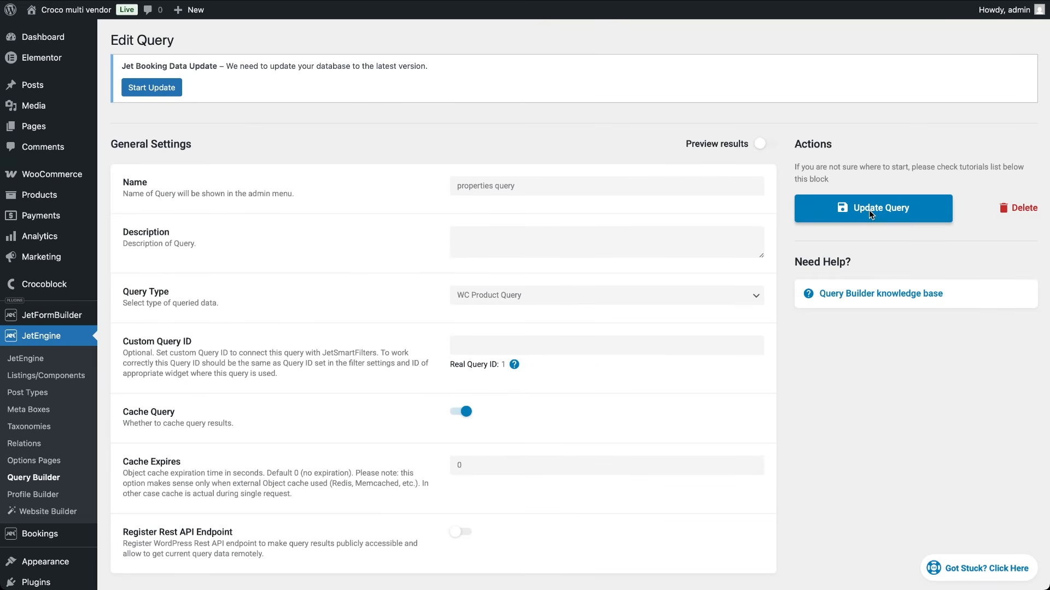
left_click(34, 377)
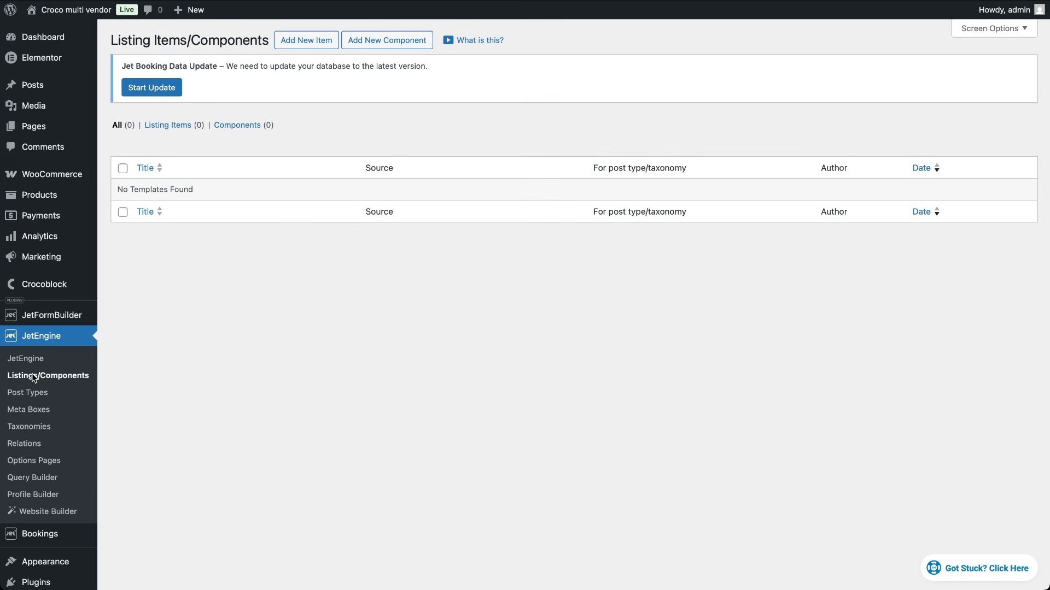
Step: Create an Elementor listing item named 'property' with Query Builder as source and the properties query
left_click(311, 42)
left_click(390, 217)
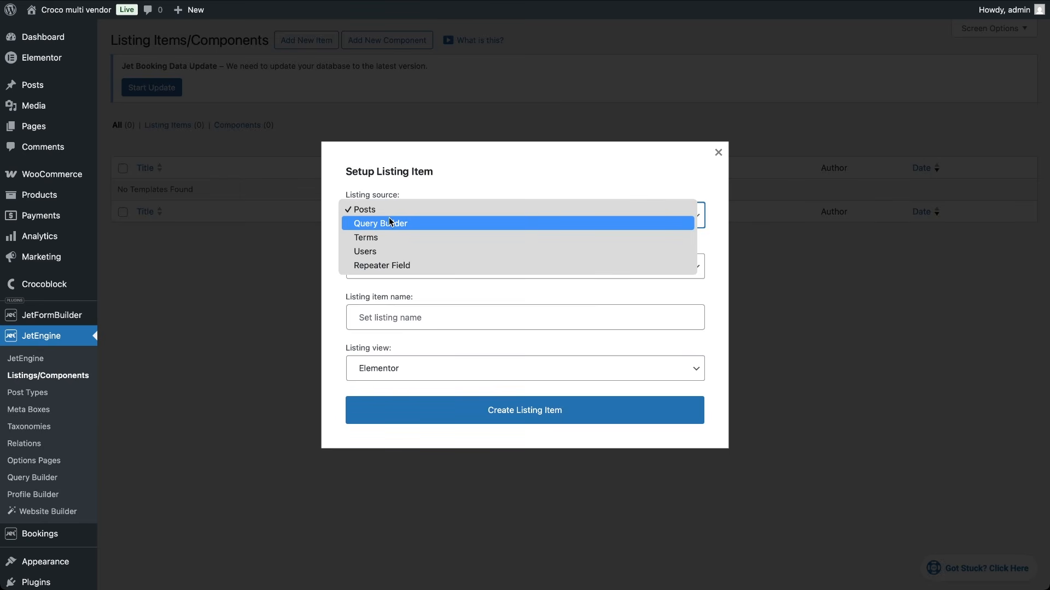
left_click(390, 222)
left_click(395, 266)
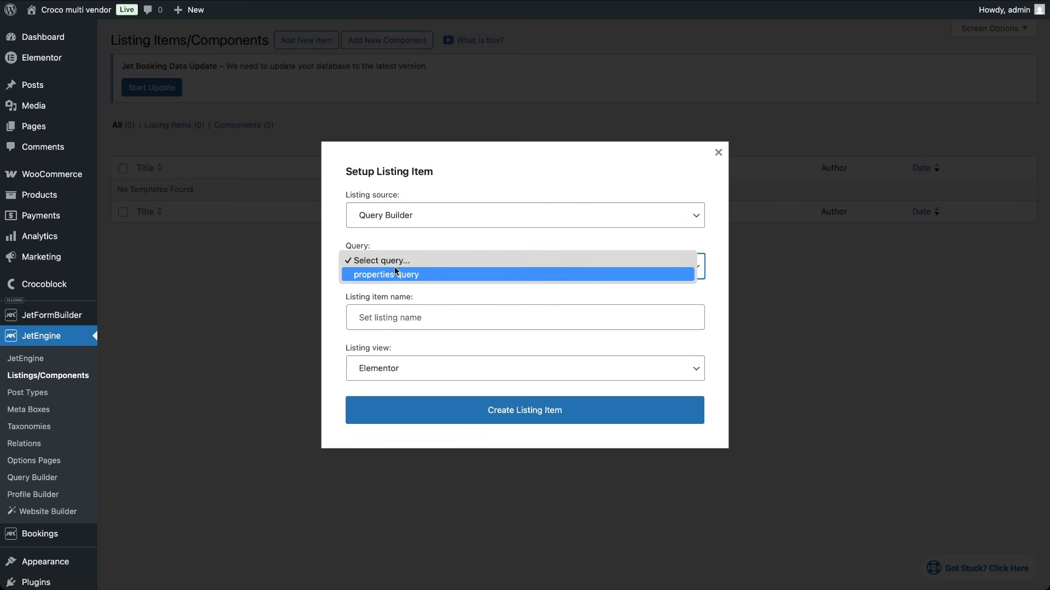
left_click(395, 274)
left_click(410, 320)
type("property")
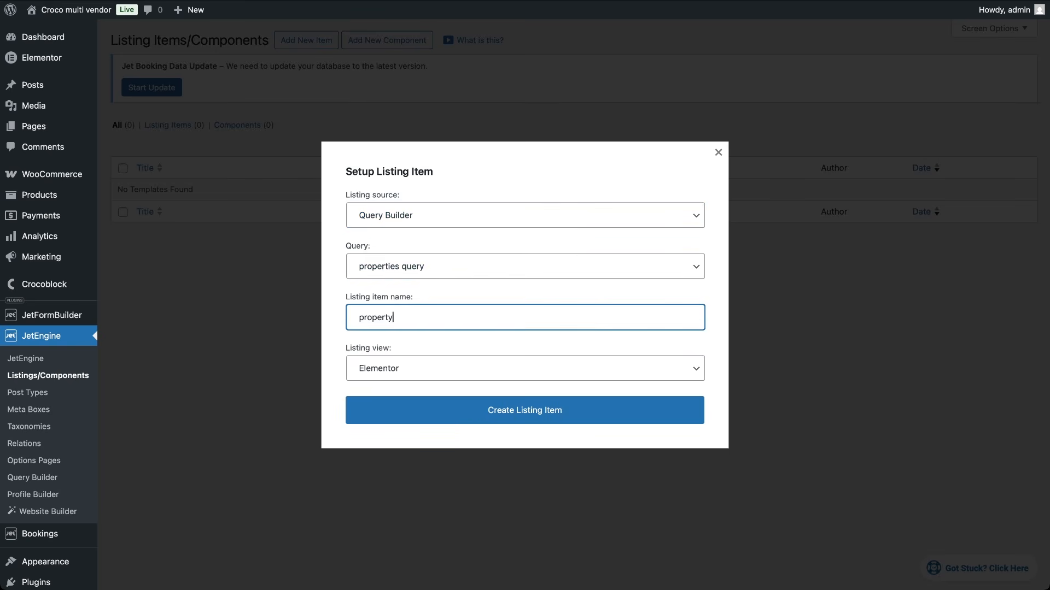
left_click(475, 414)
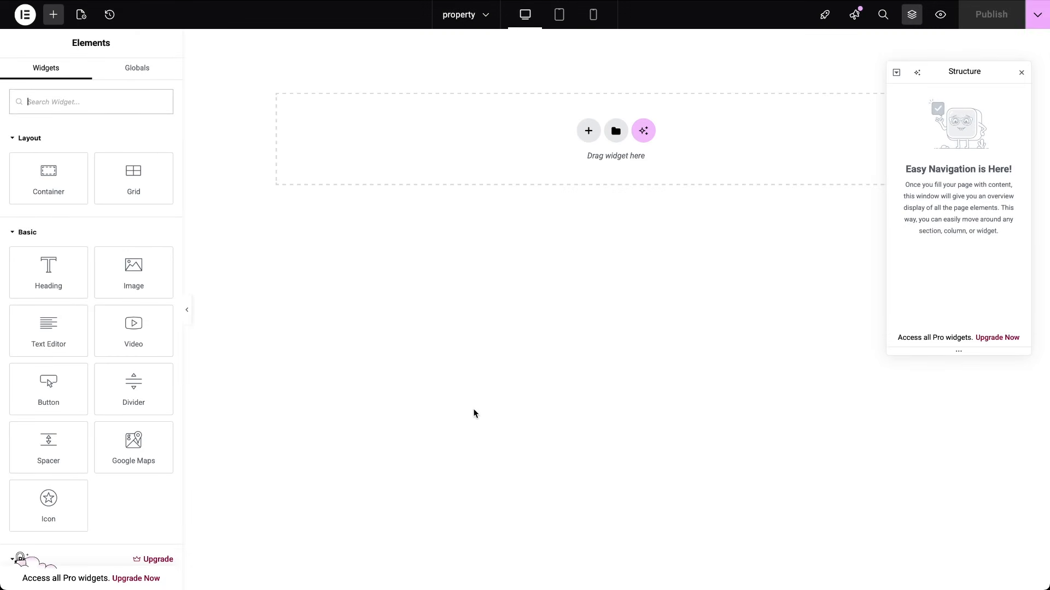
Step: Set the listing's Preview Width to 300 in the Listing Settings
left_click(81, 14)
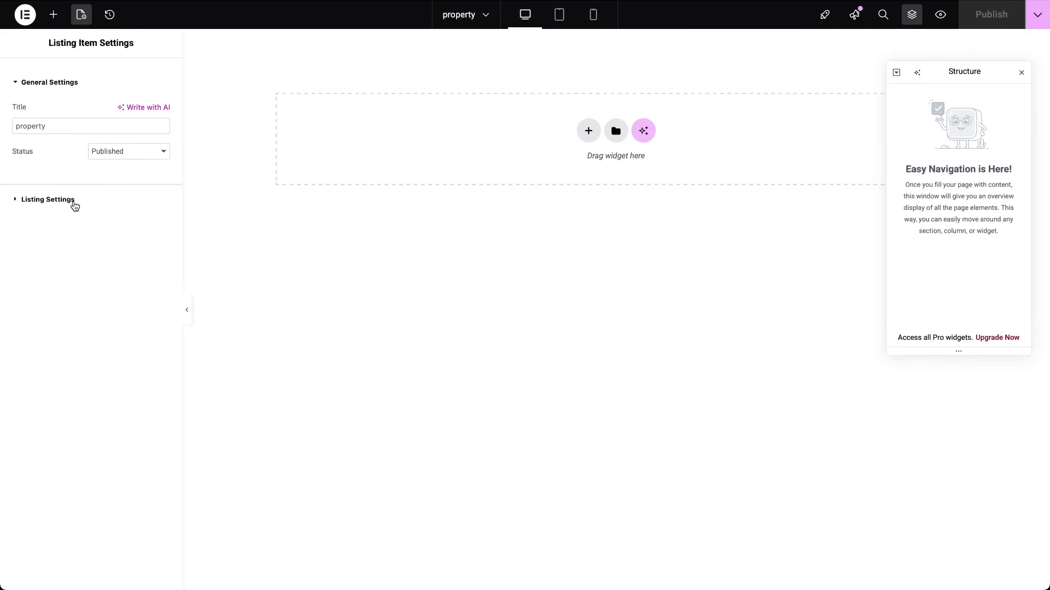
left_click(75, 204)
left_click(150, 281)
type("300")
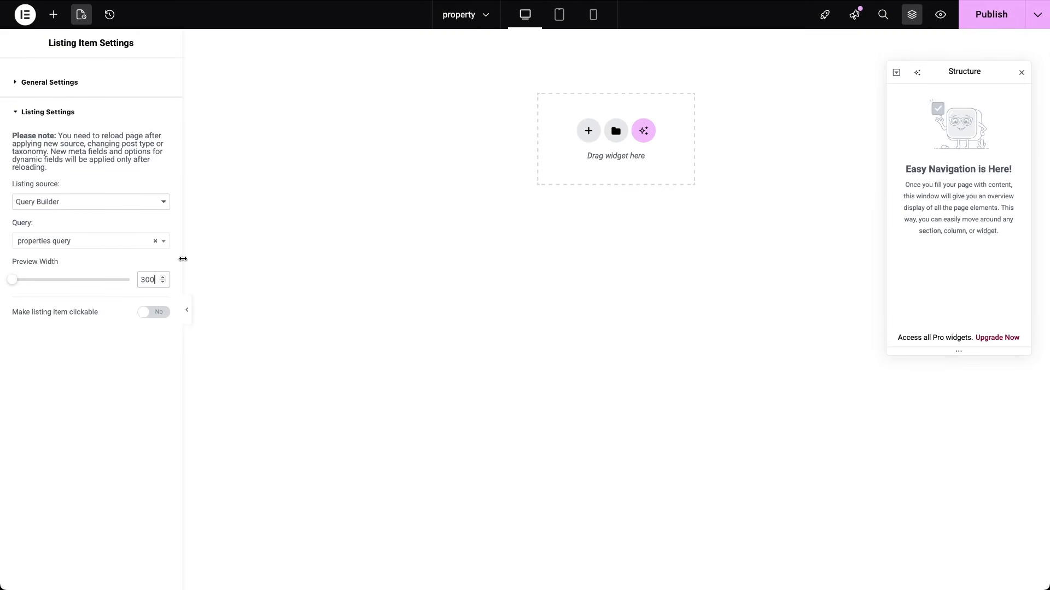
left_click(190, 232)
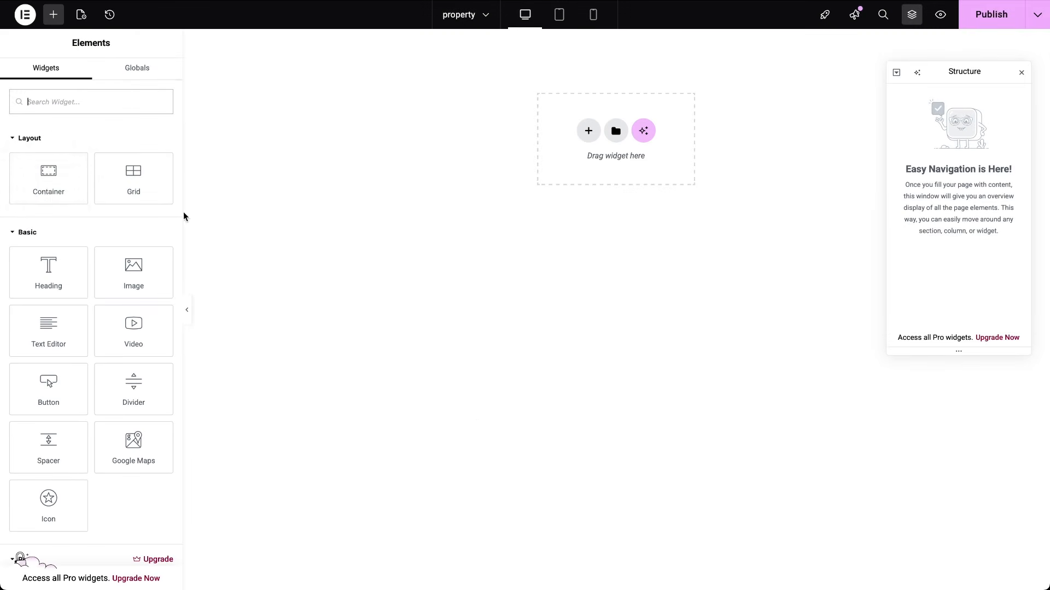
Step: Add a container with an 8 px border radius and a box shadow, then find the Dynamic Image widget
left_click(45, 186)
left_click(86, 78)
left_click(38, 245)
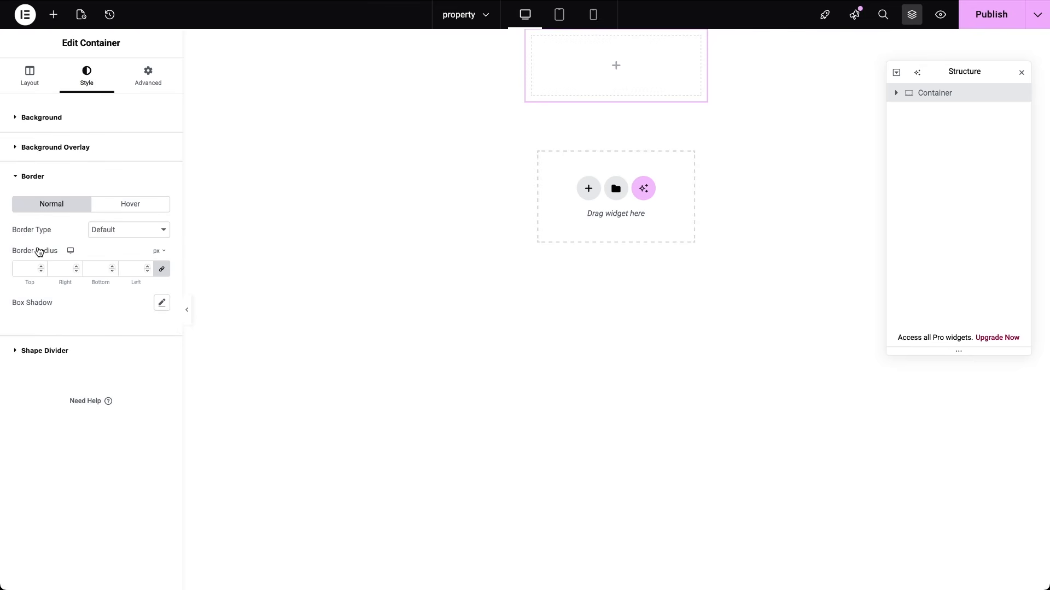
left_click(27, 269)
type("8")
left_click(162, 302)
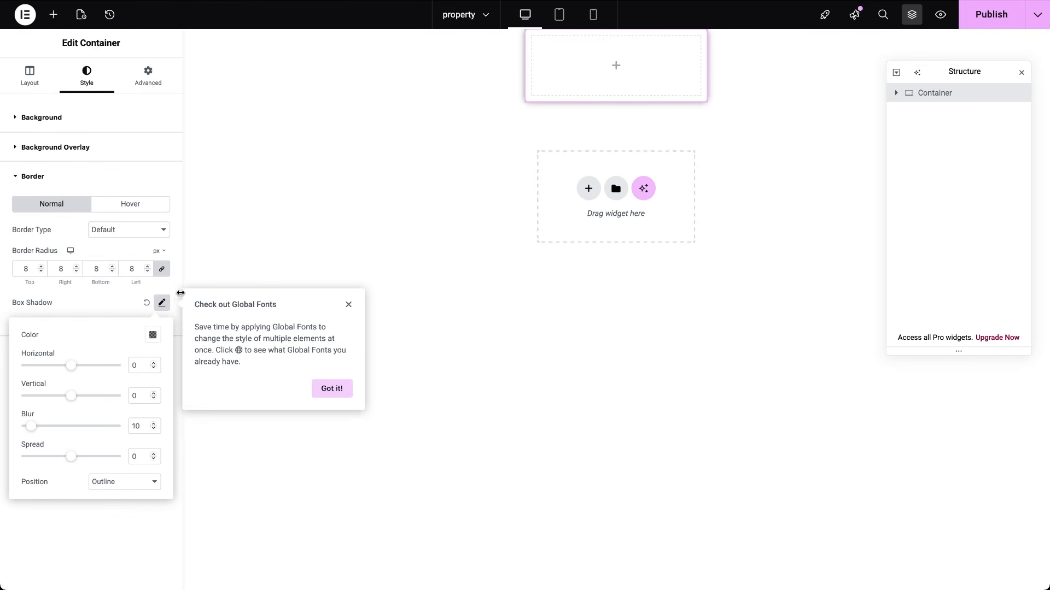
left_click(53, 13)
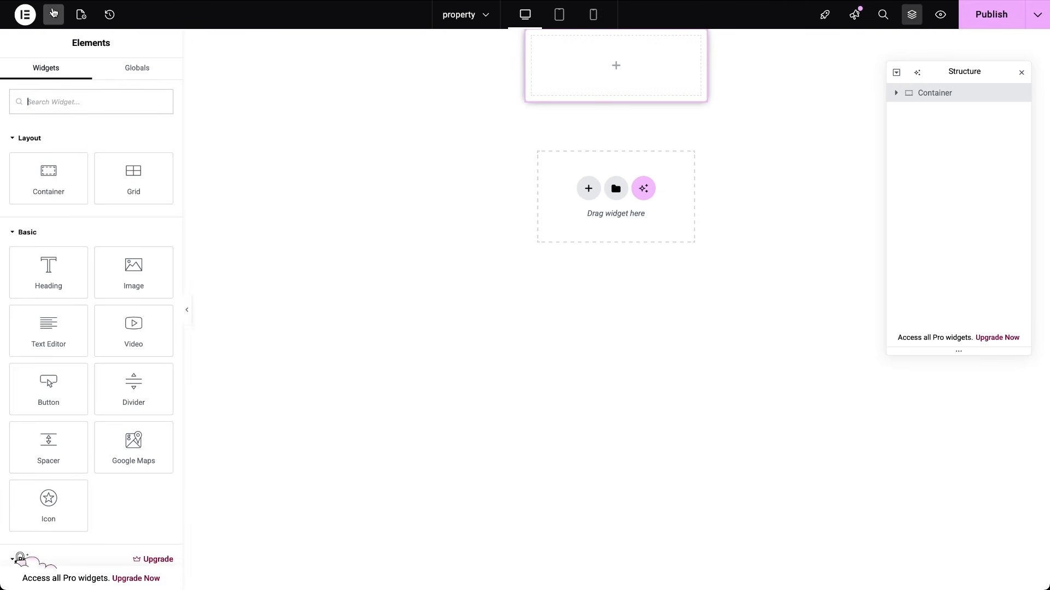
type("dynamic image")
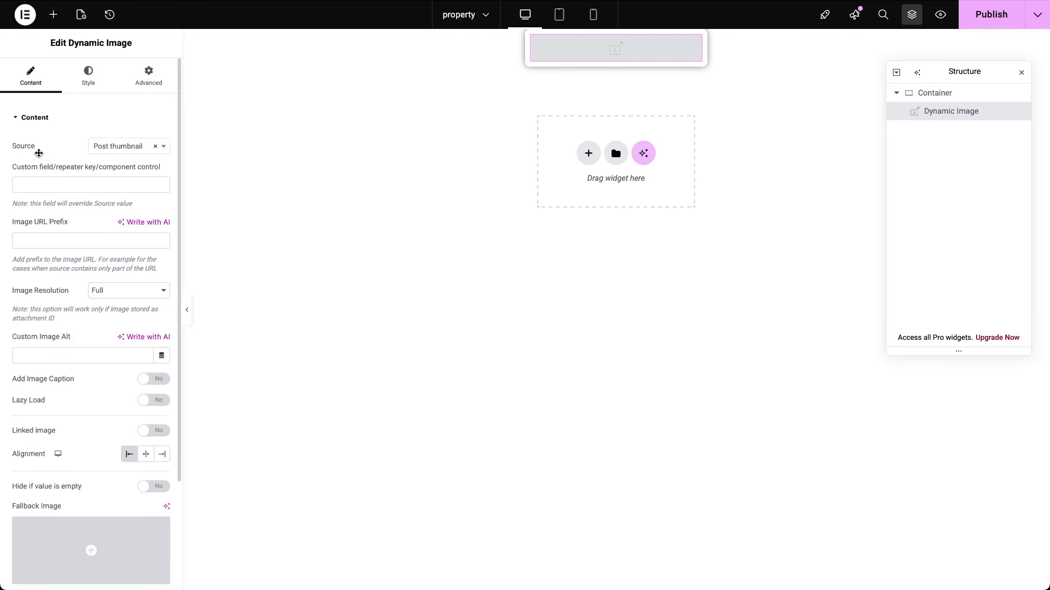
Step: Set the Dynamic Image source to Featured Image and add a Dynamic Field below it
left_click(127, 150)
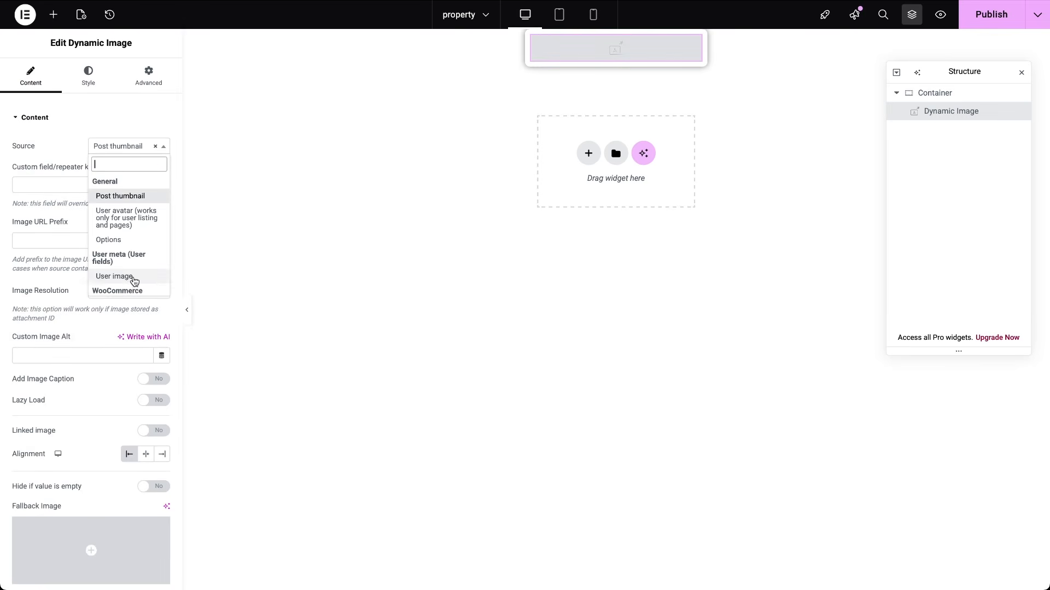
scroll(133, 279, "down", 1)
left_click(129, 288)
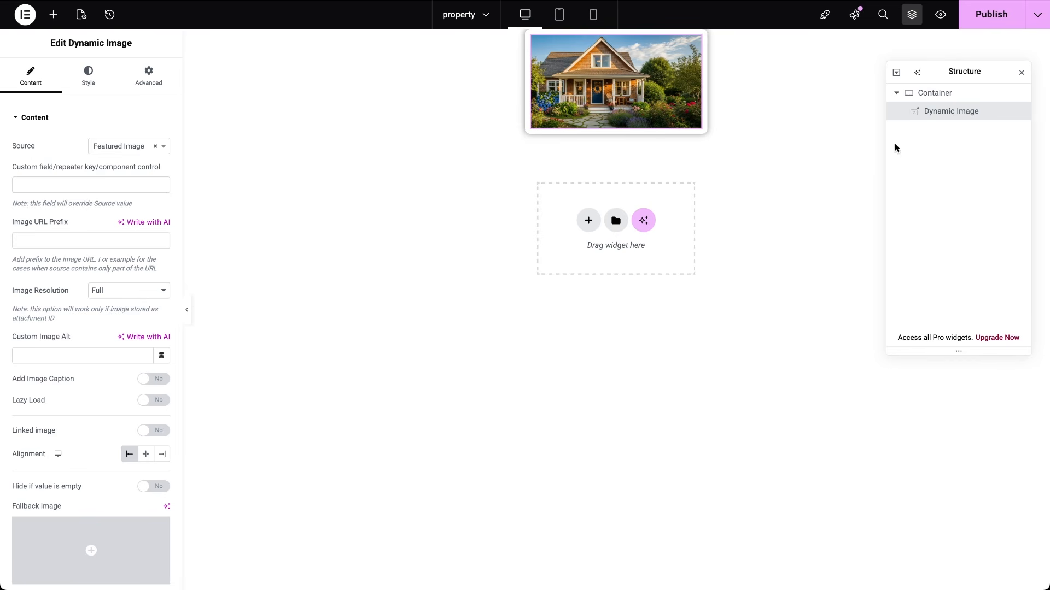
left_click(932, 93)
left_click(54, 14)
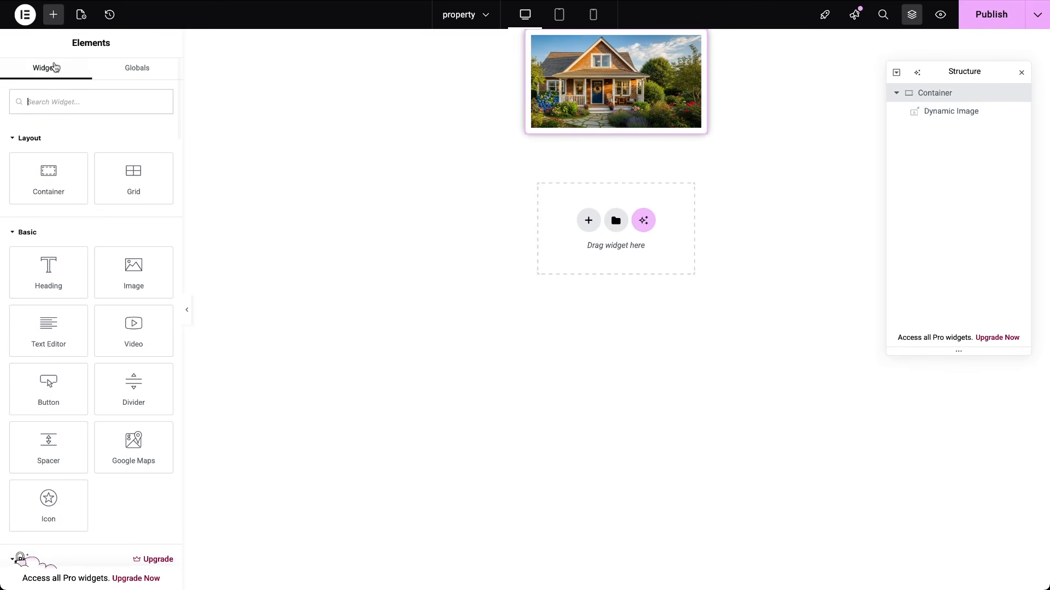
type("field")
left_click(47, 154)
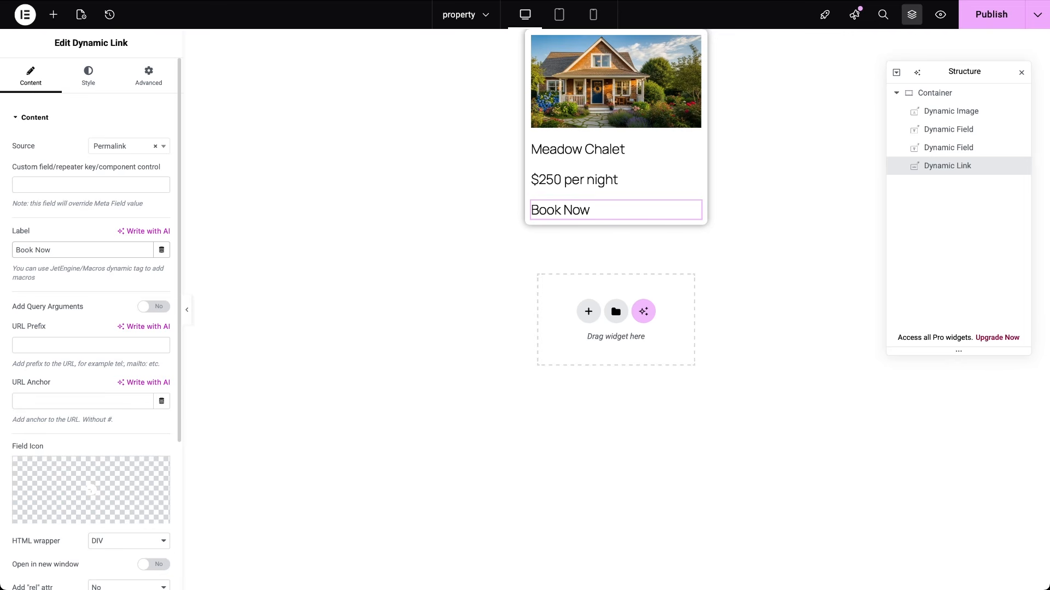
Step: Link the Book Now button to the WooCommerce product permalink
left_click(123, 151)
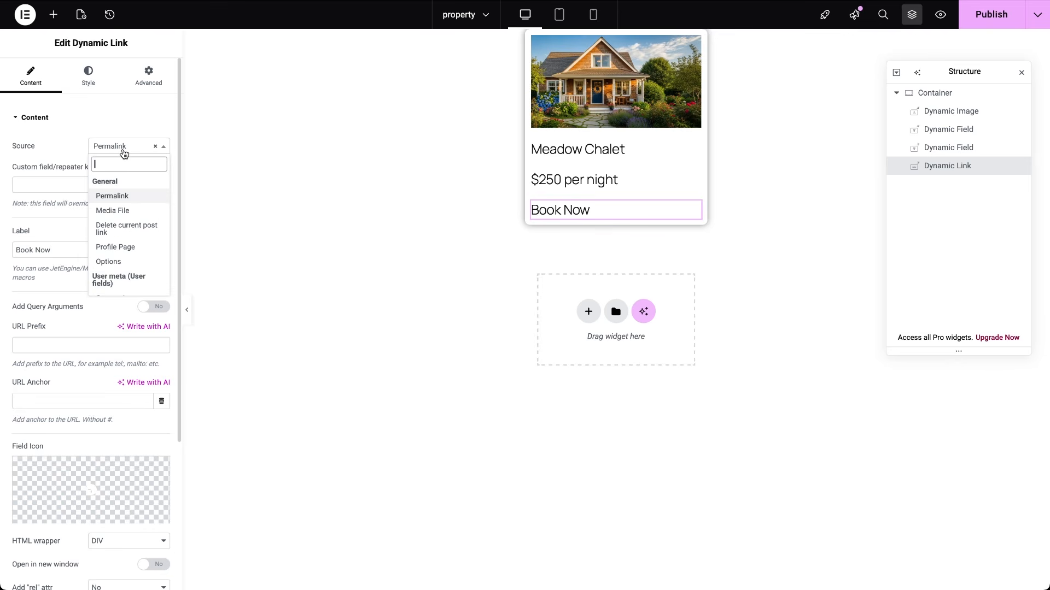
scroll(112, 246, "down", 5)
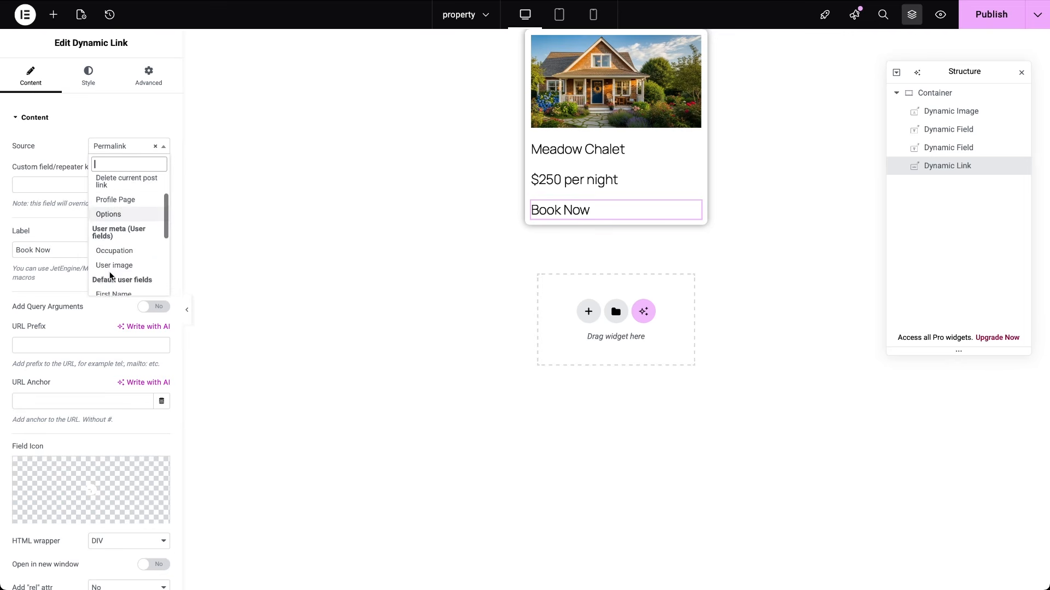
scroll(110, 277, "down", 2)
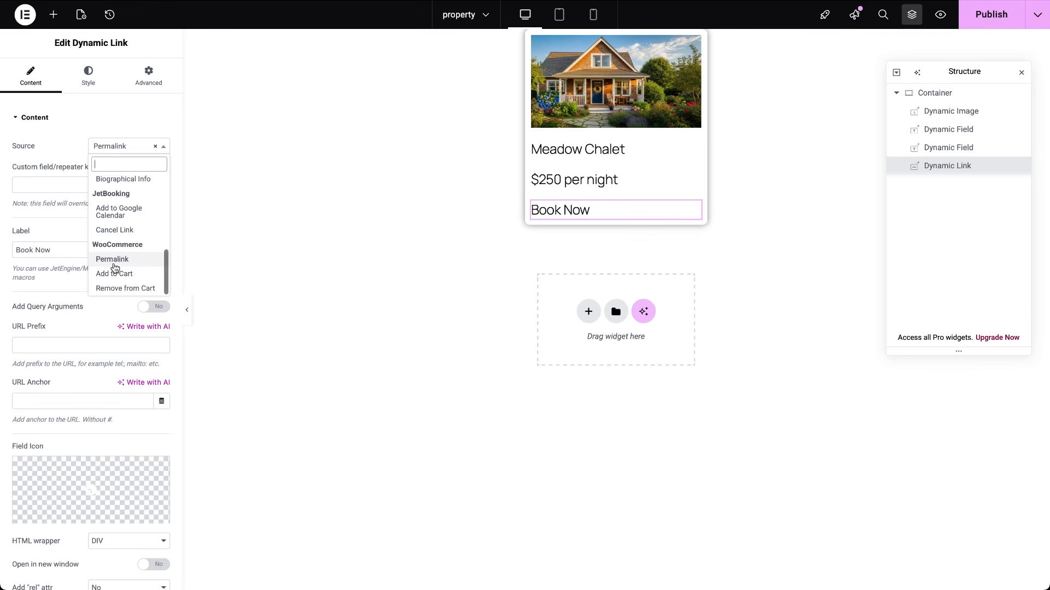
left_click(116, 263)
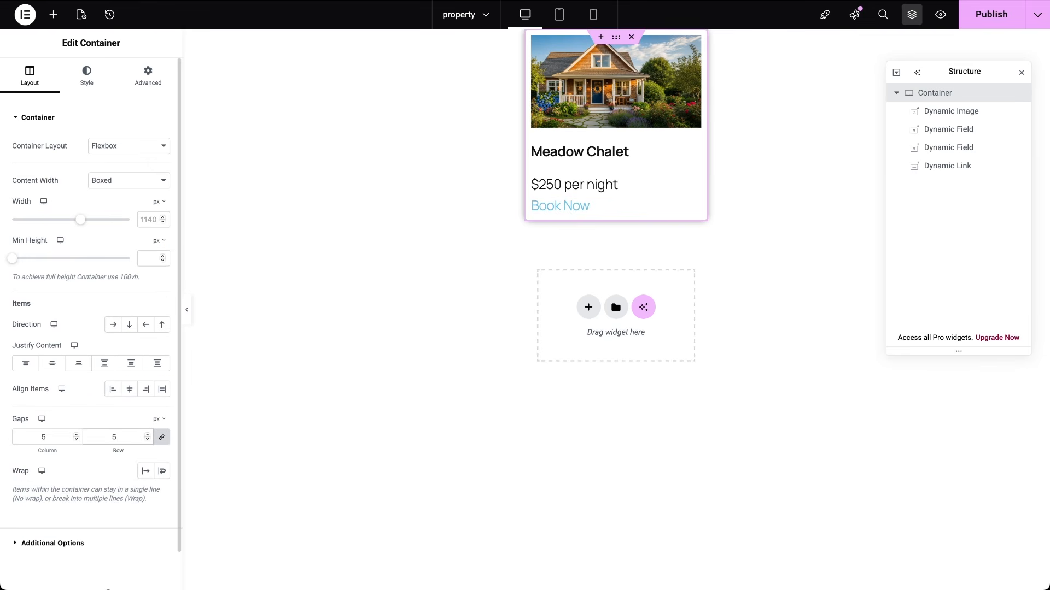
Step: Publish the property listing template and exit to WordPress
left_click(991, 16)
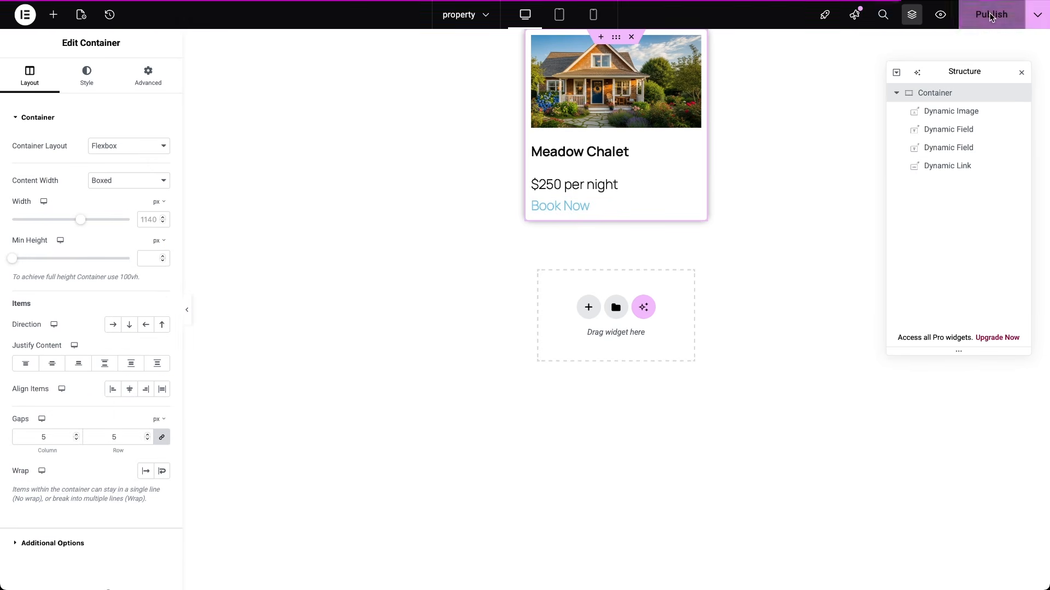
left_click(26, 21)
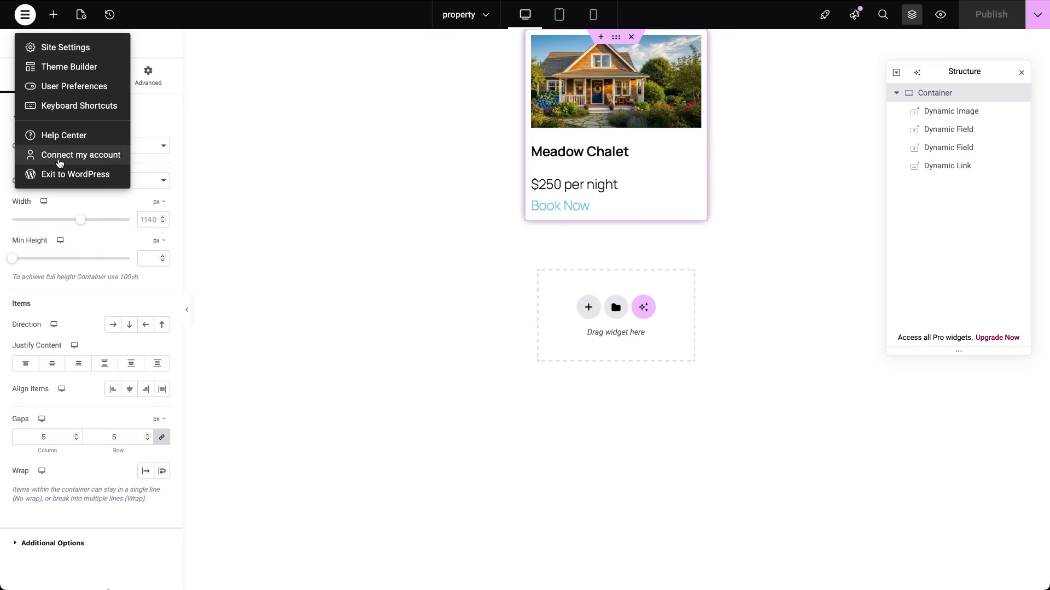
left_click(28, 23)
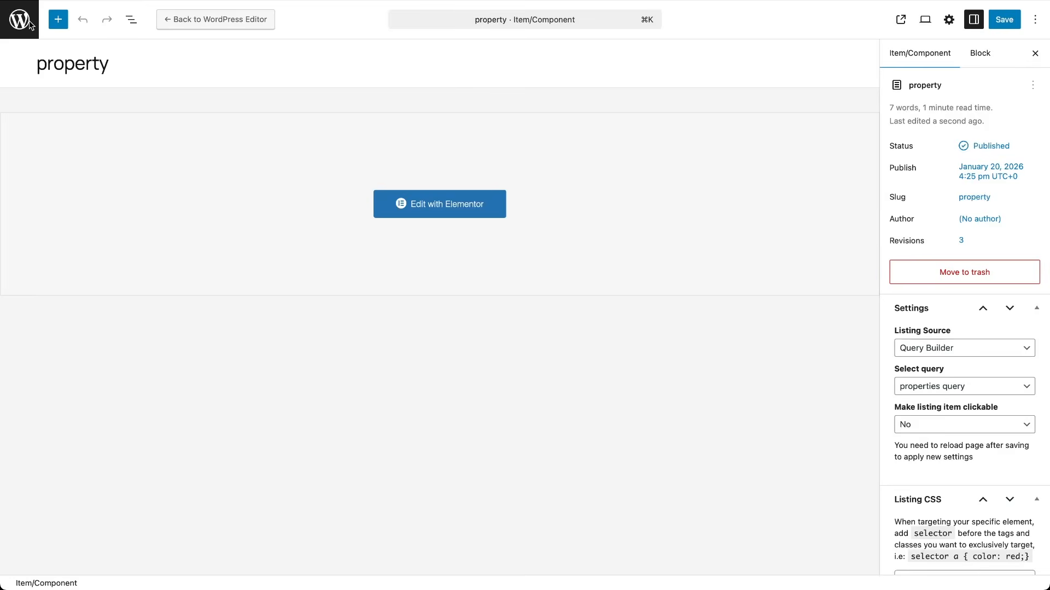
Step: Create a new listing item named 'vendor' with Users as its source
left_click(28, 23)
mouse_move(44, 57)
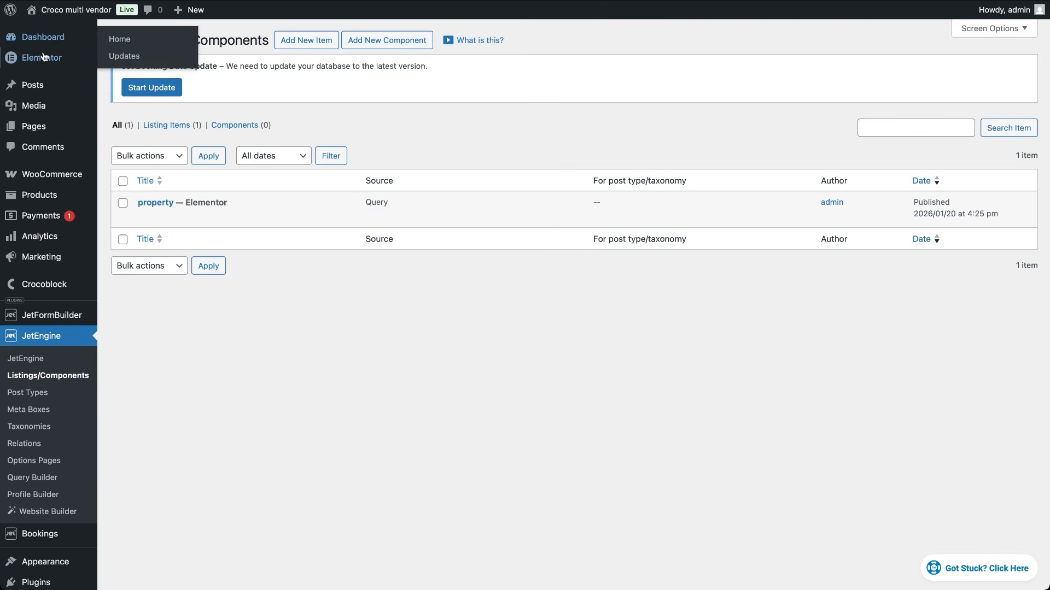
left_click(306, 42)
left_click(404, 224)
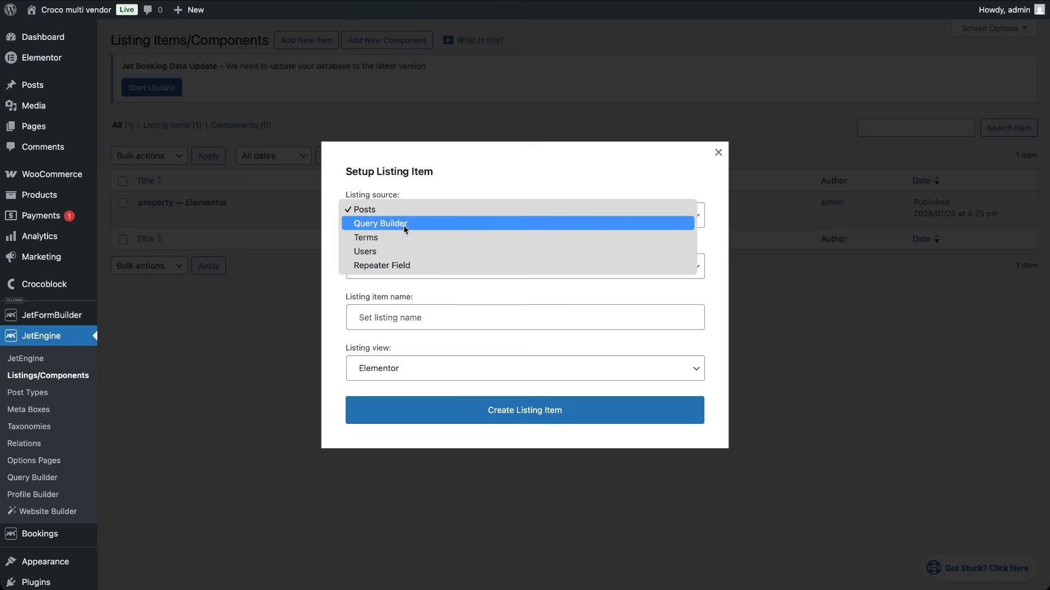
left_click(396, 253)
key("Tab")
type("vendor")
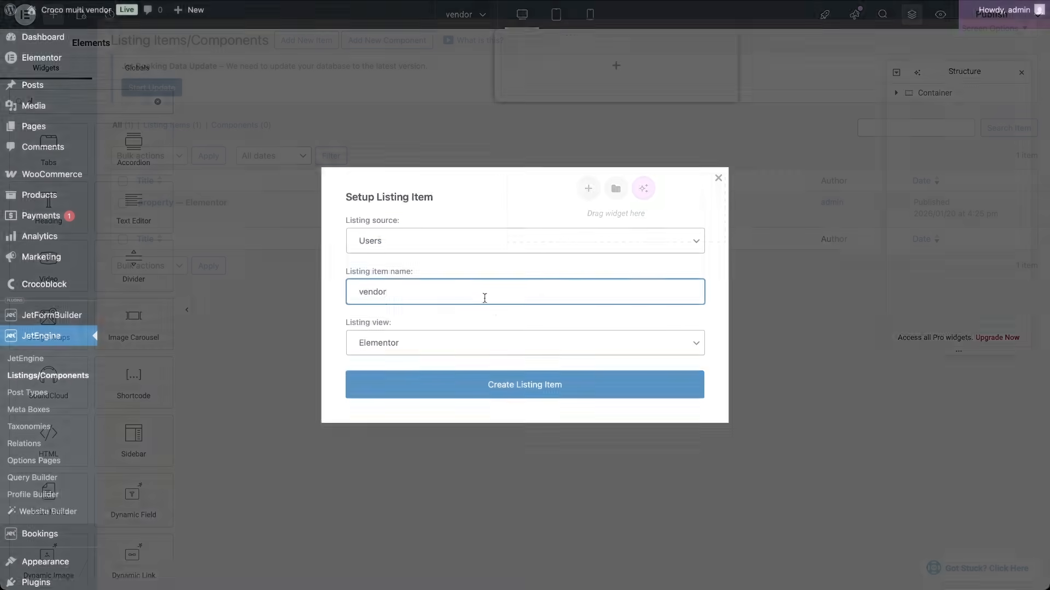
Step: Add a Dynamic Image to the vendor card, publish it, and exit to the listings admin page
type("am")
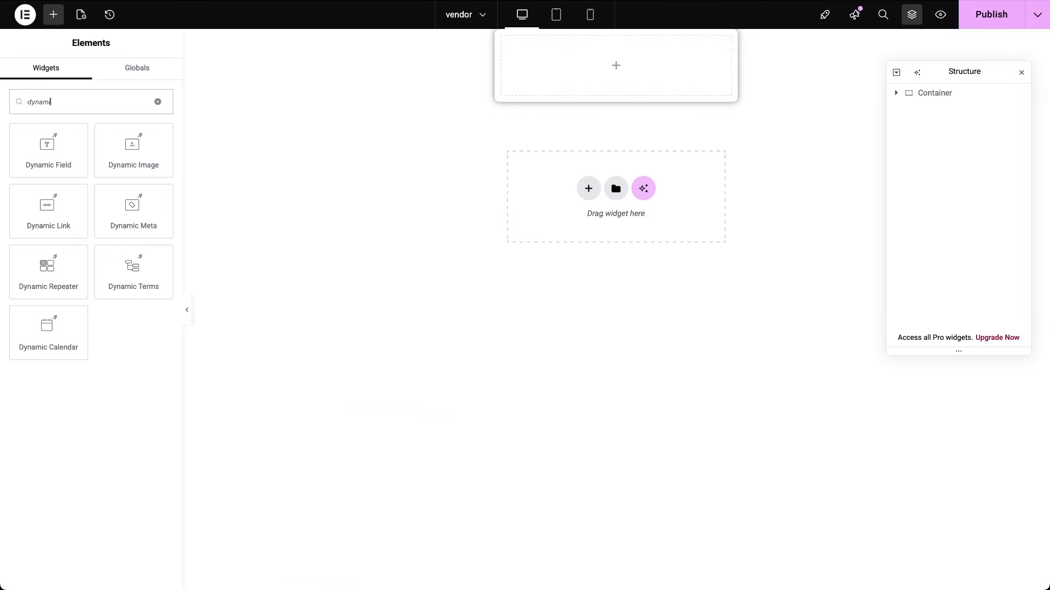
type("ic im")
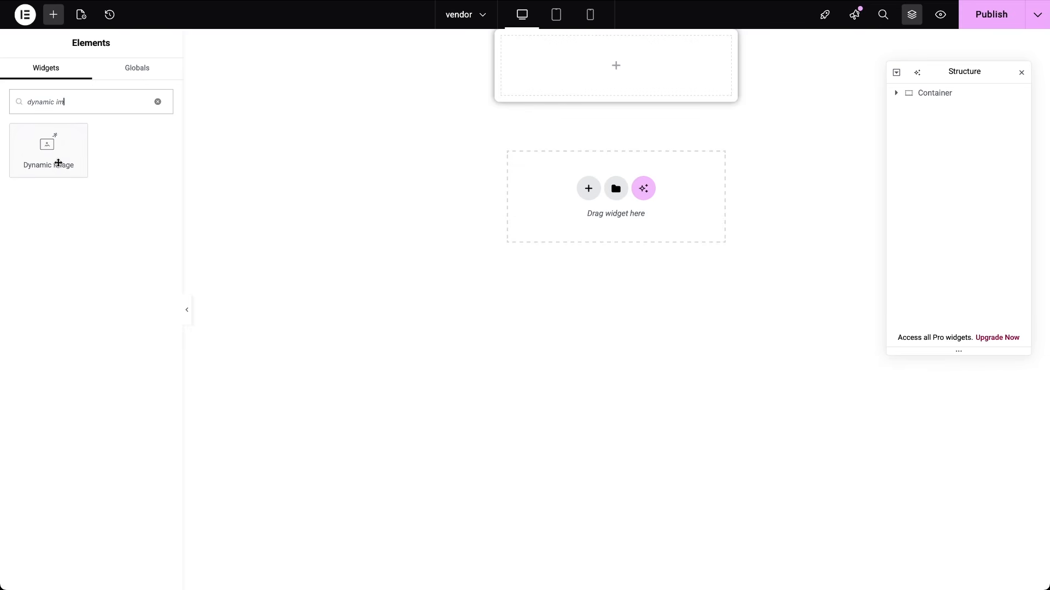
left_click_drag(42, 160, 590, 83)
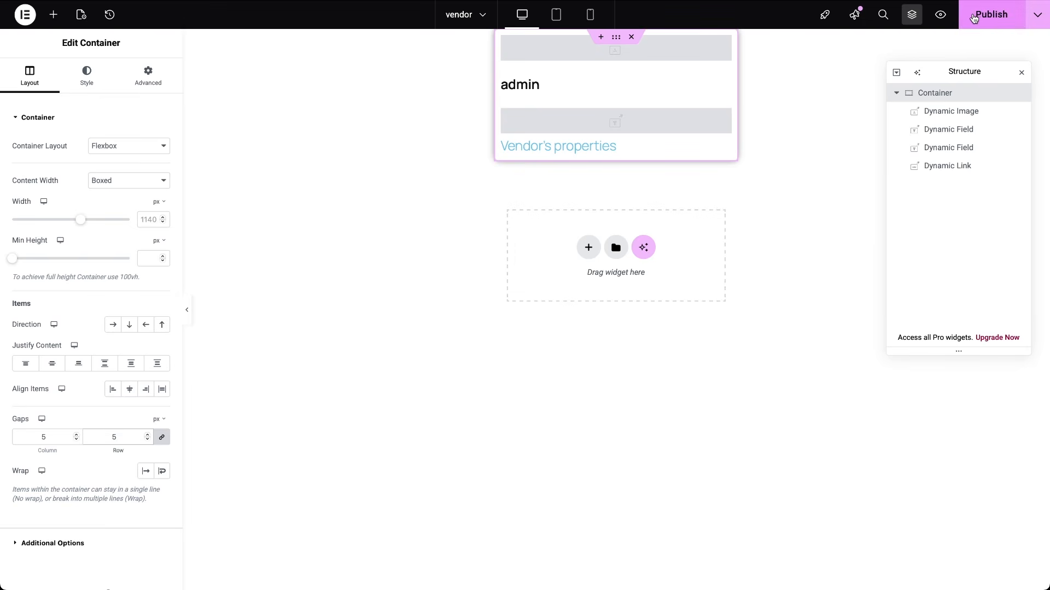
left_click(974, 18)
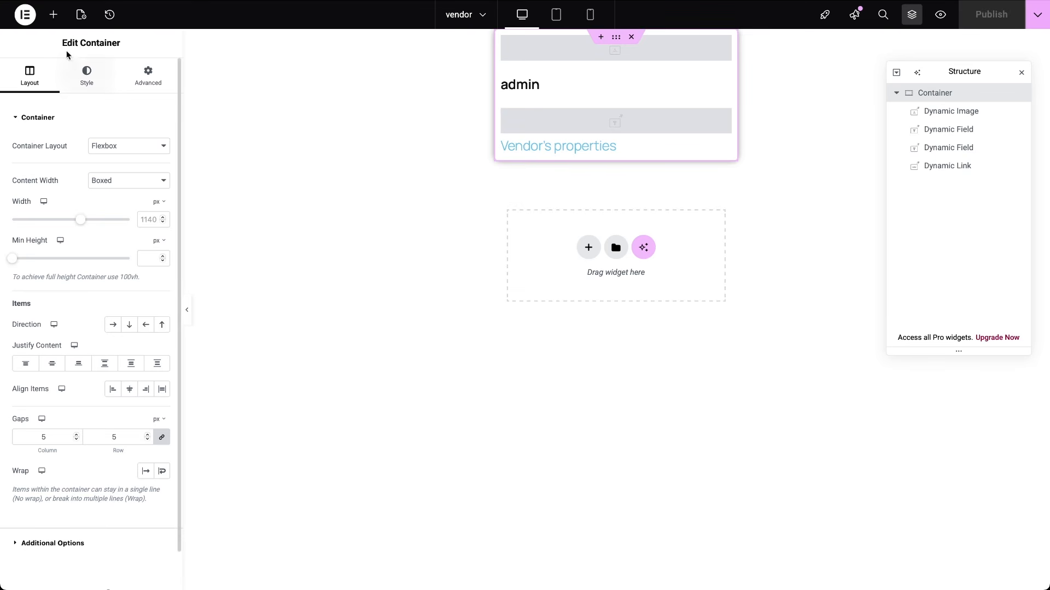
left_click(28, 17)
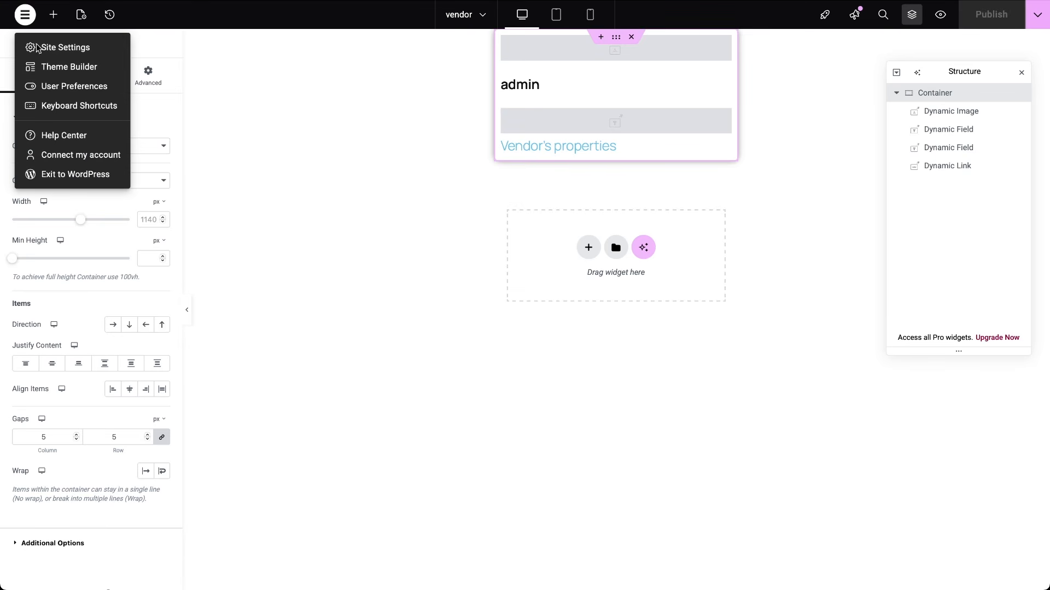
left_click(47, 175)
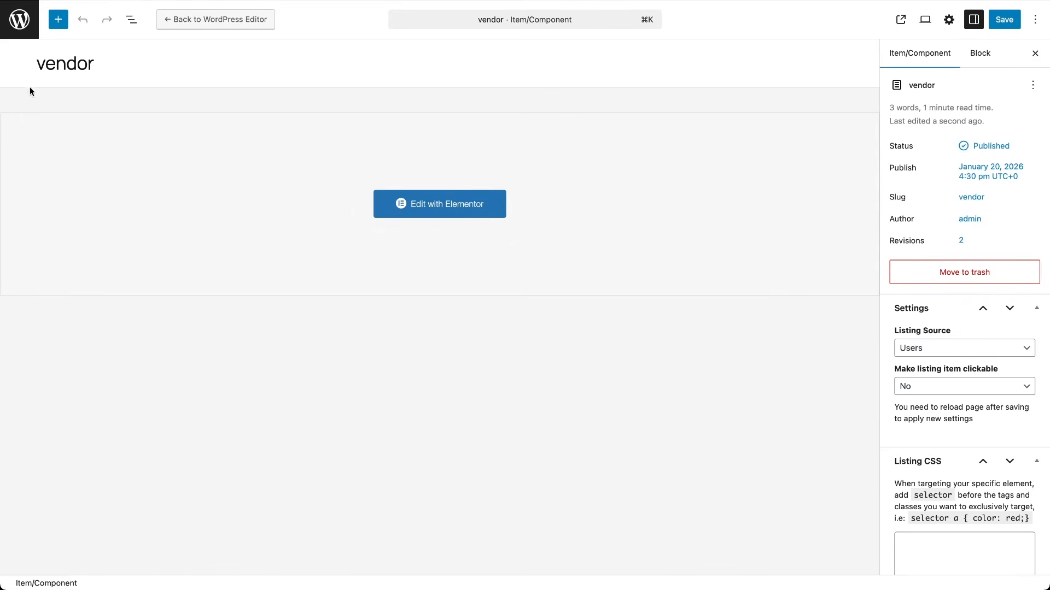
left_click(19, 15)
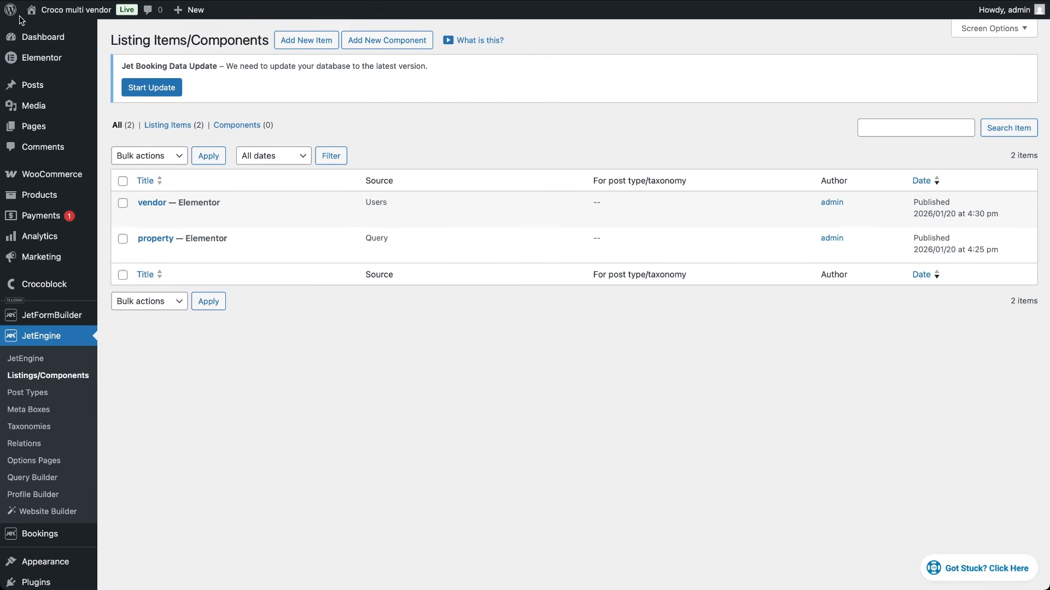
Step: On the Elementor #8 page, add a container holding a heading with pasted title text
left_click(36, 128)
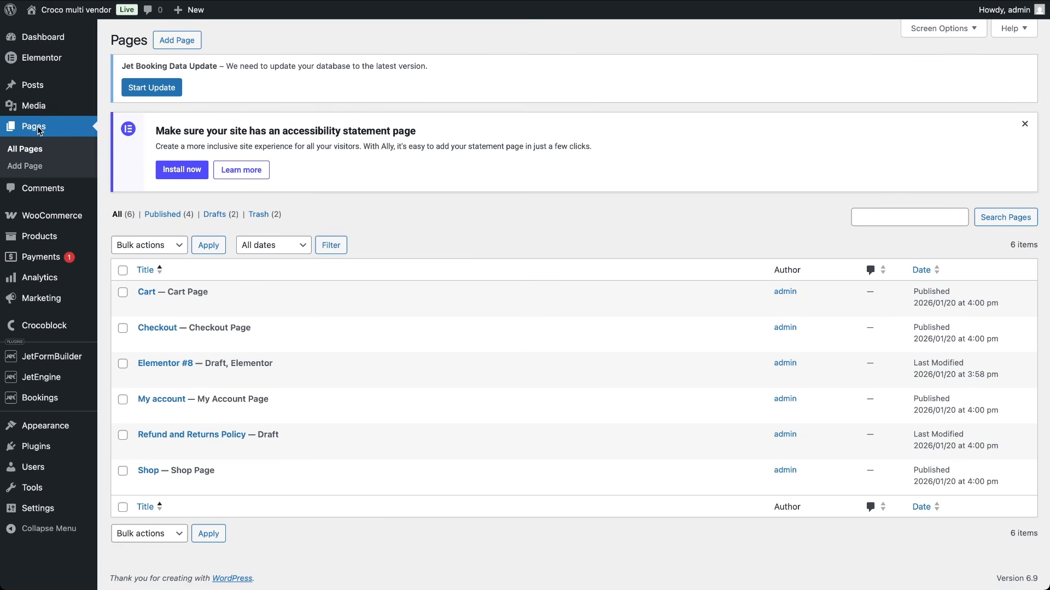
mouse_move(173, 365)
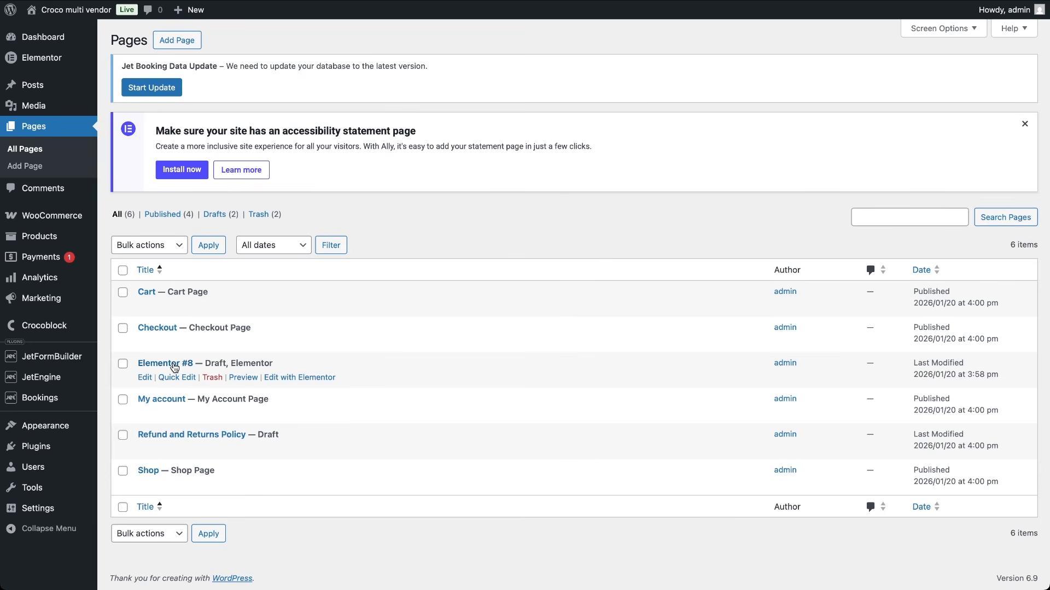
left_click(295, 378)
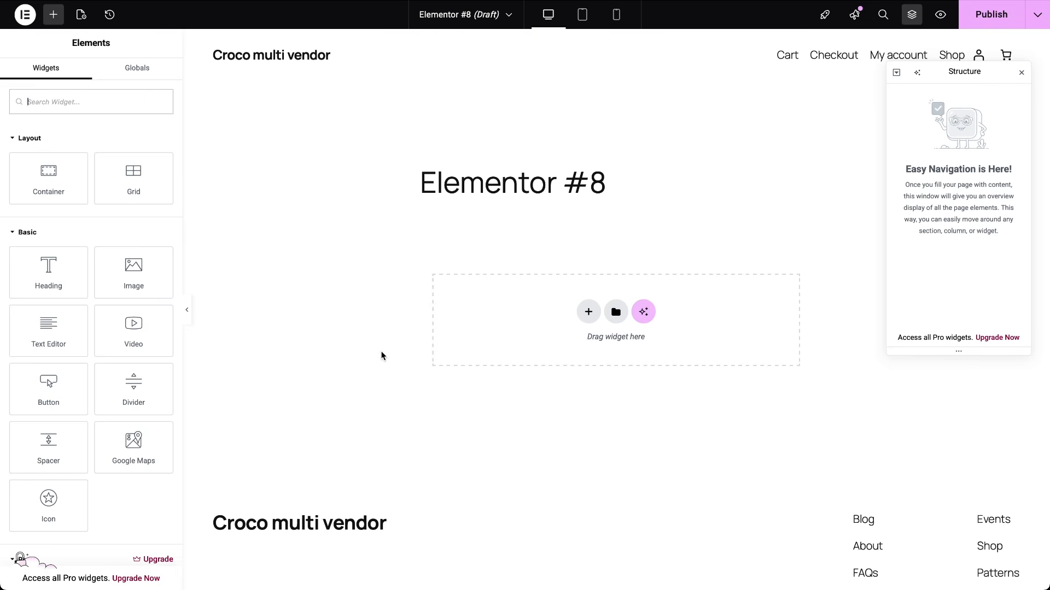
left_click(49, 178)
left_click(53, 14)
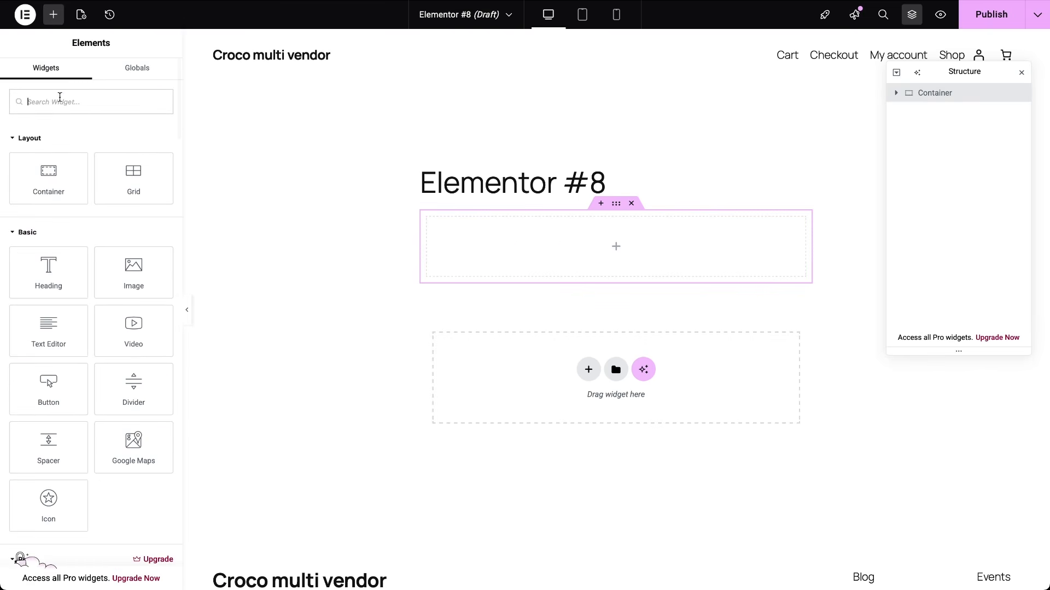
left_click(48, 273)
left_click(108, 167)
key("ctrl+a")
type("Properties available for booking")
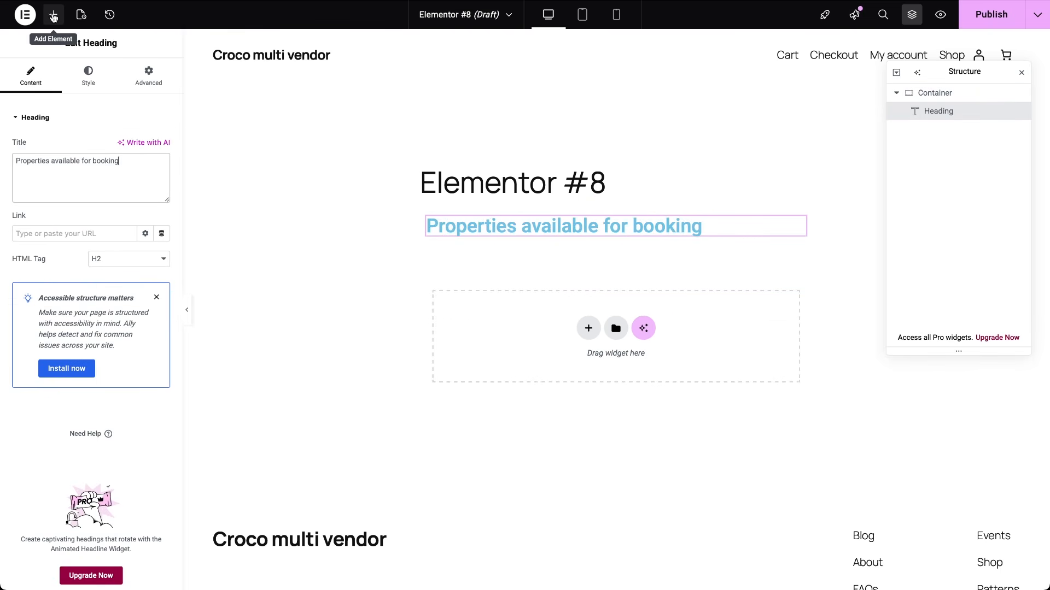
Step: Add a Listing Grid under the heading and duplicate the heading-and-grid section
left_click(53, 14)
type("grid")
left_click_drag(43, 145, 427, 252)
left_click(936, 93)
right_click(937, 94)
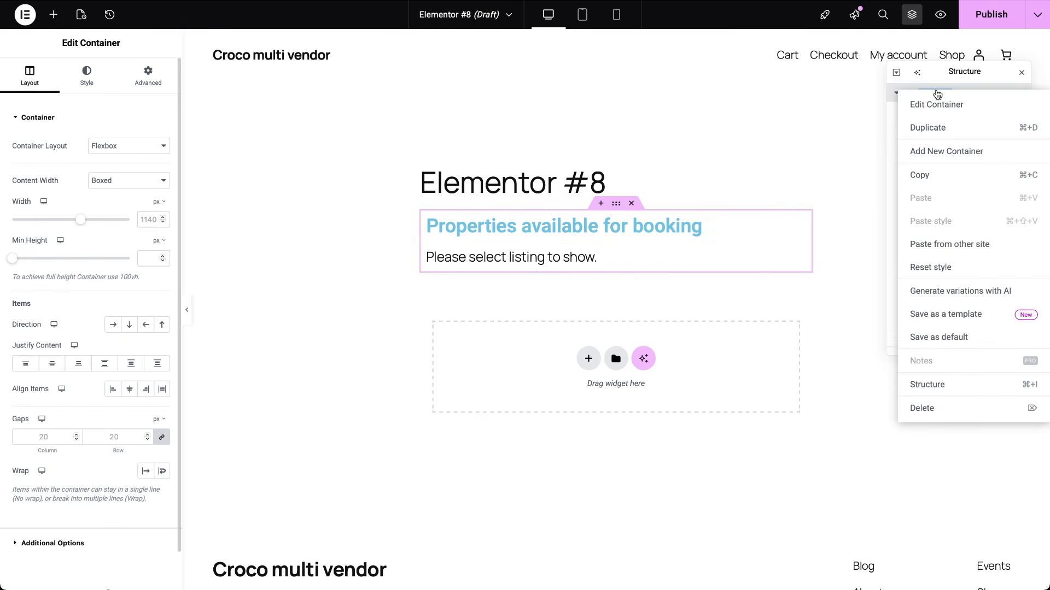
left_click(937, 127)
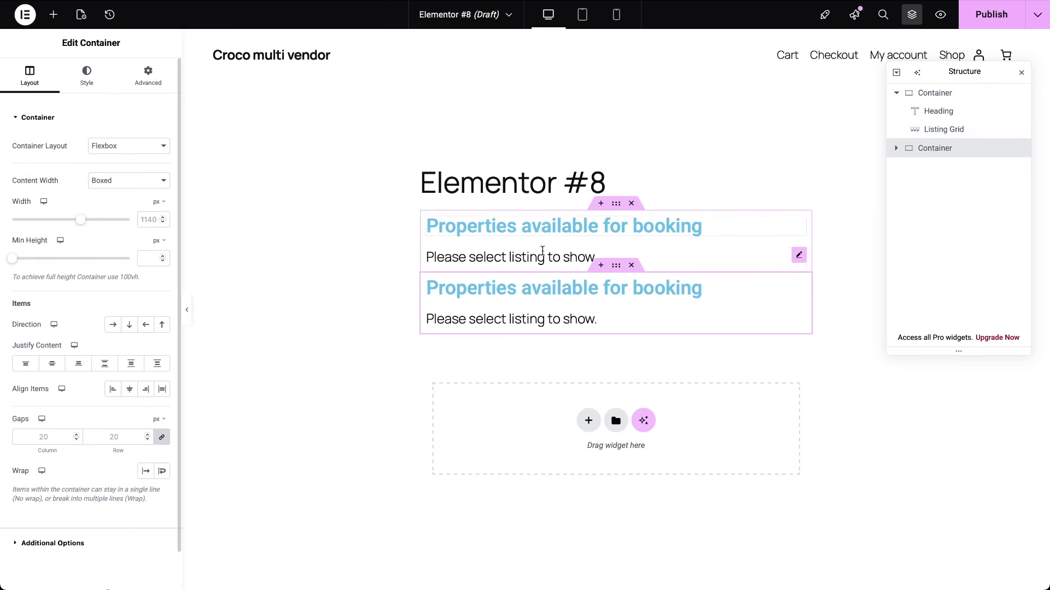
Step: Set the first Listing Grid to display the property listing
left_click(542, 251)
left_click(145, 146)
type("pro")
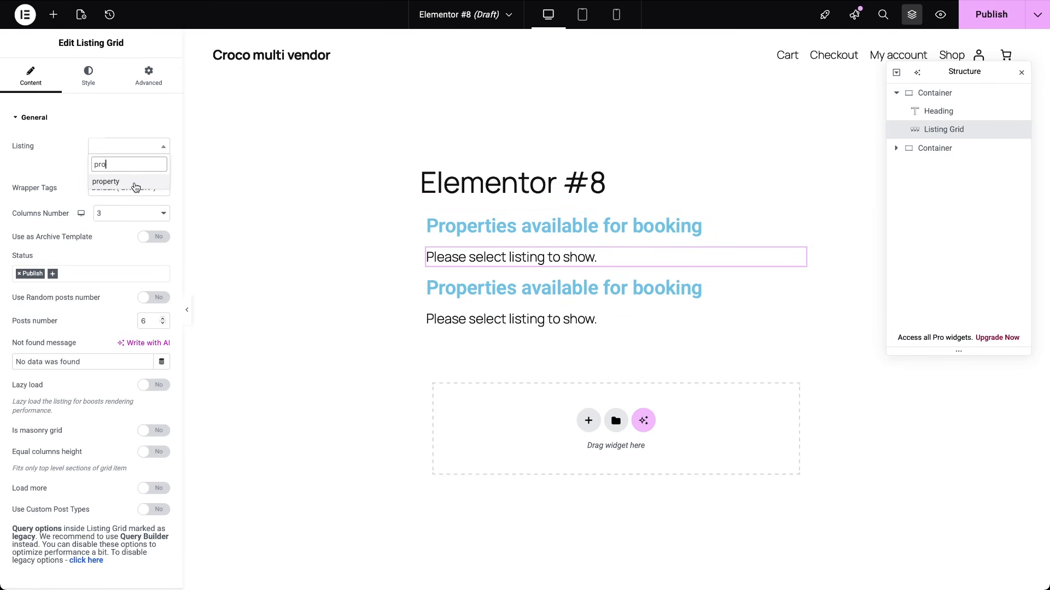
left_click(135, 186)
Step: Select the Listing Grid under the Our vendors heading and open its settings
left_click(895, 148)
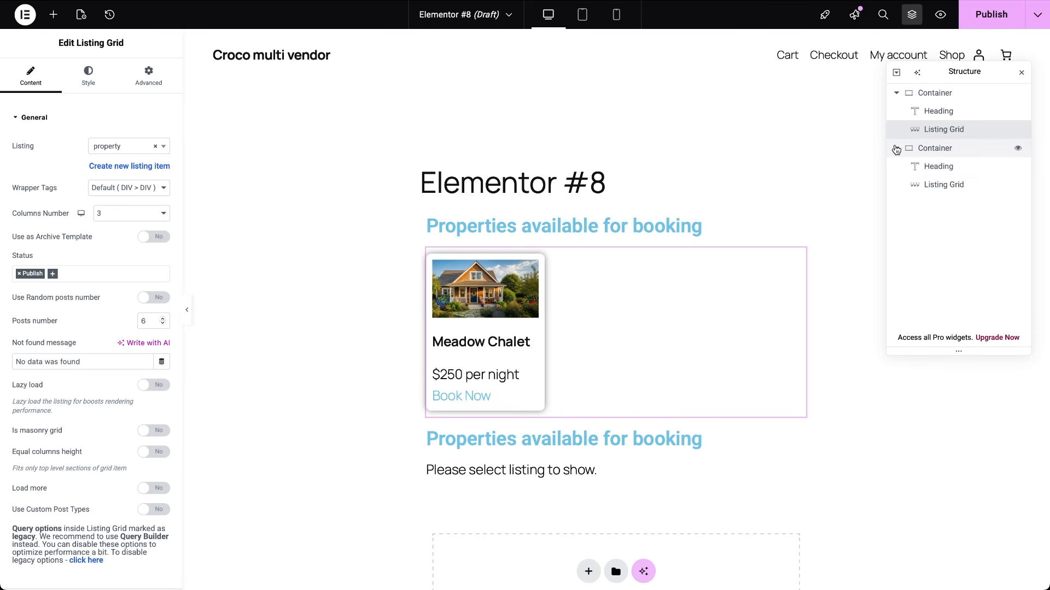
left_click(929, 168)
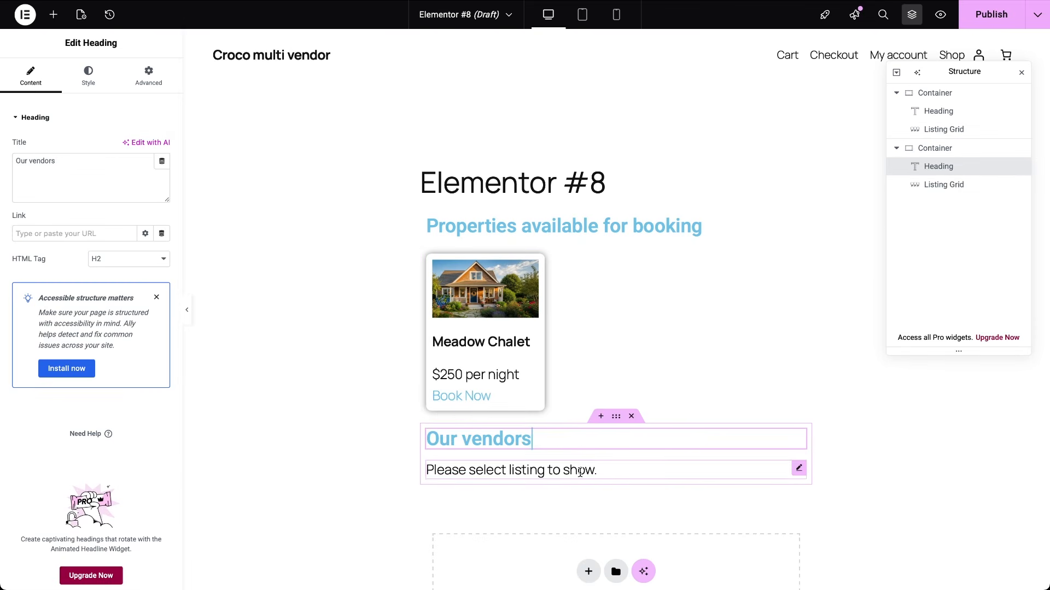
left_click(581, 472)
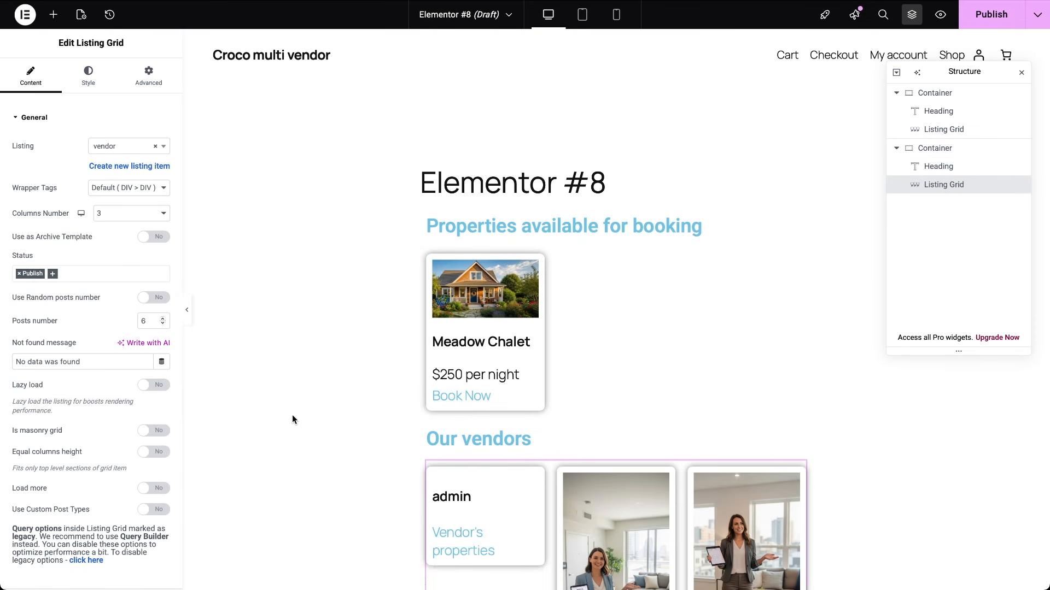
scroll(292, 415, "down", 5)
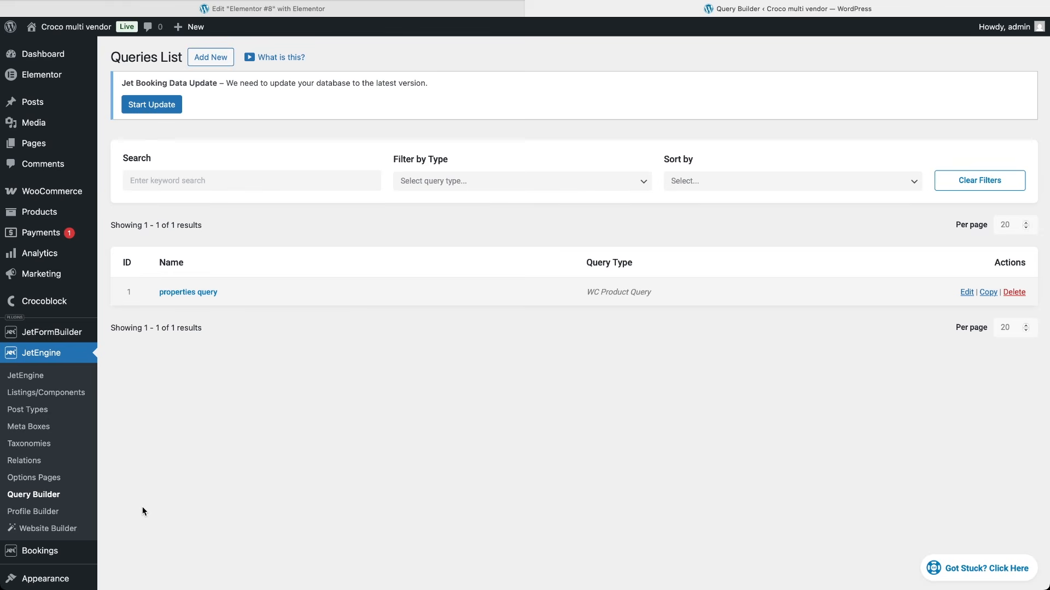
Step: Add a Users Query named 'vendors' restricted to the JetBooking Vendor role and save it
left_click(213, 57)
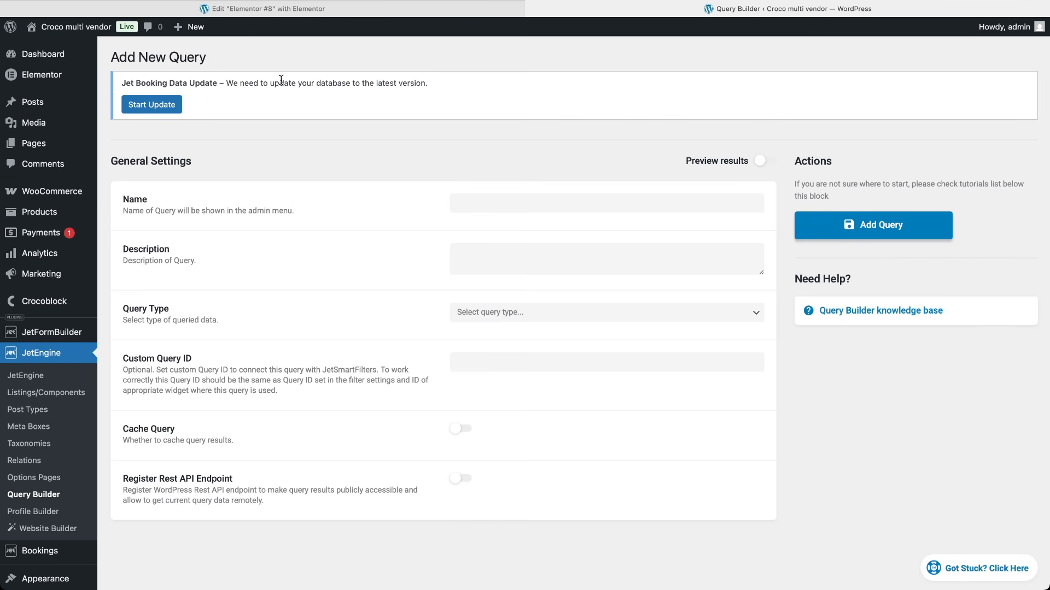
left_click(464, 199)
type("vendors")
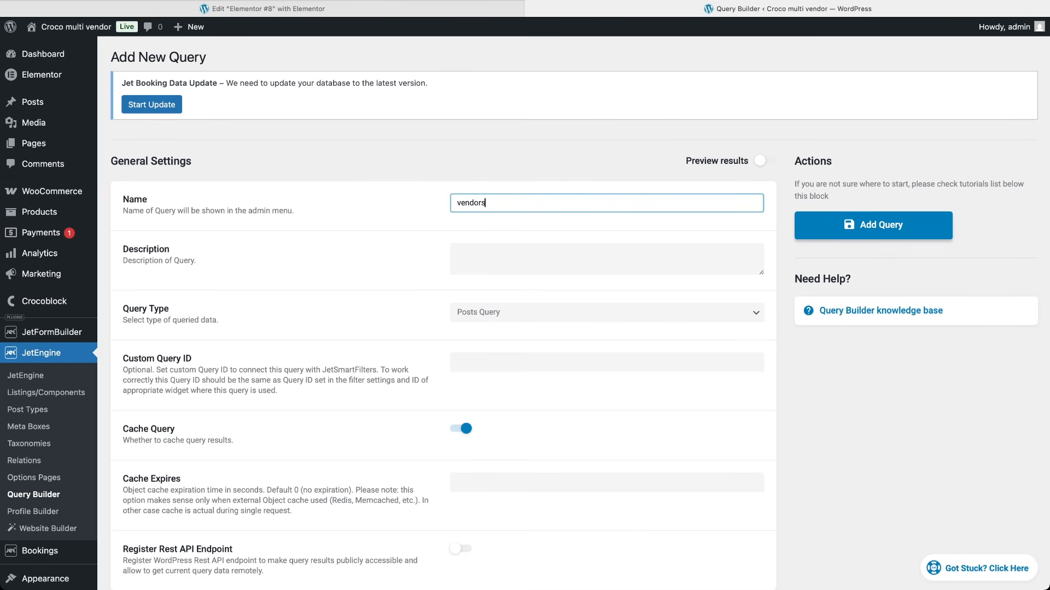
left_click(513, 320)
left_click(510, 336)
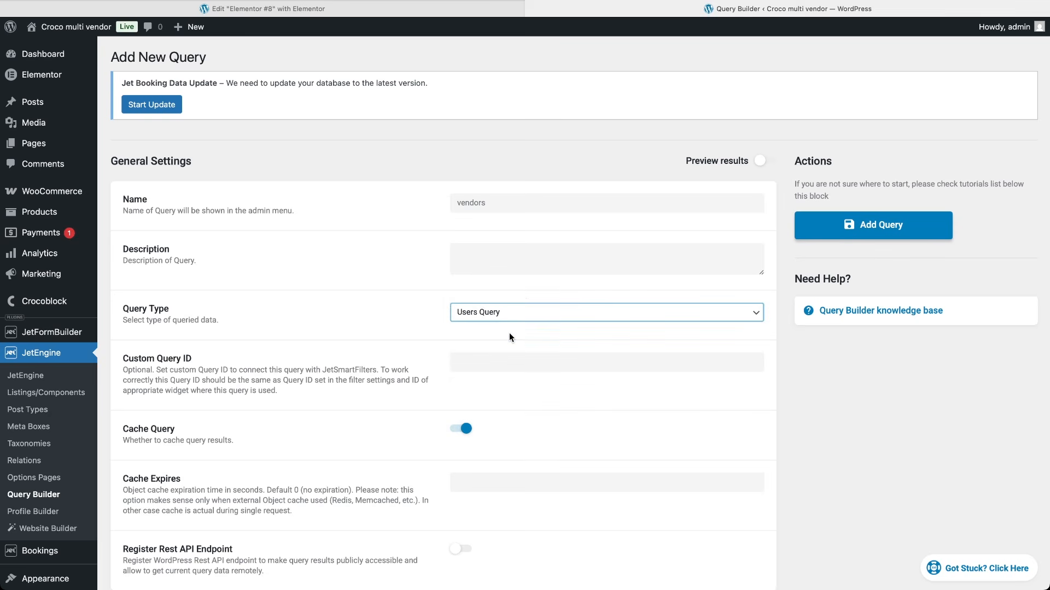
scroll(559, 457, "down", 5)
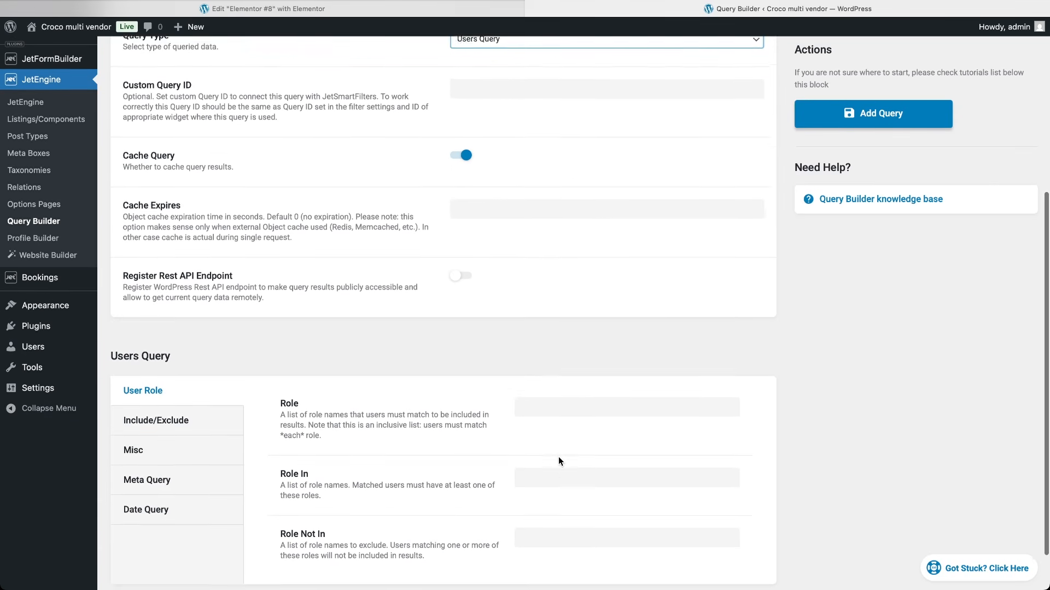
left_click(558, 391)
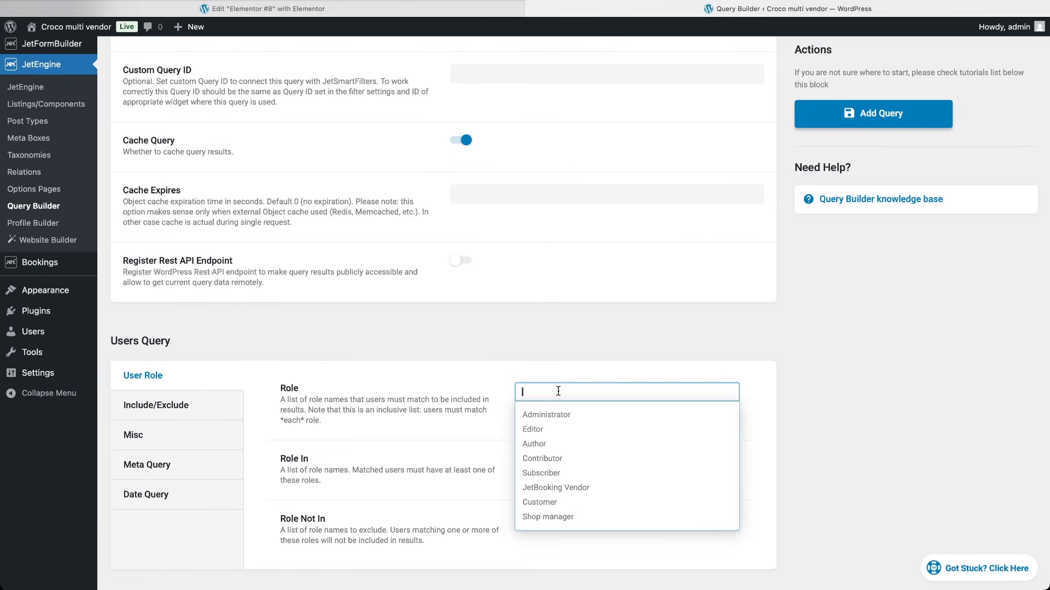
type("jet")
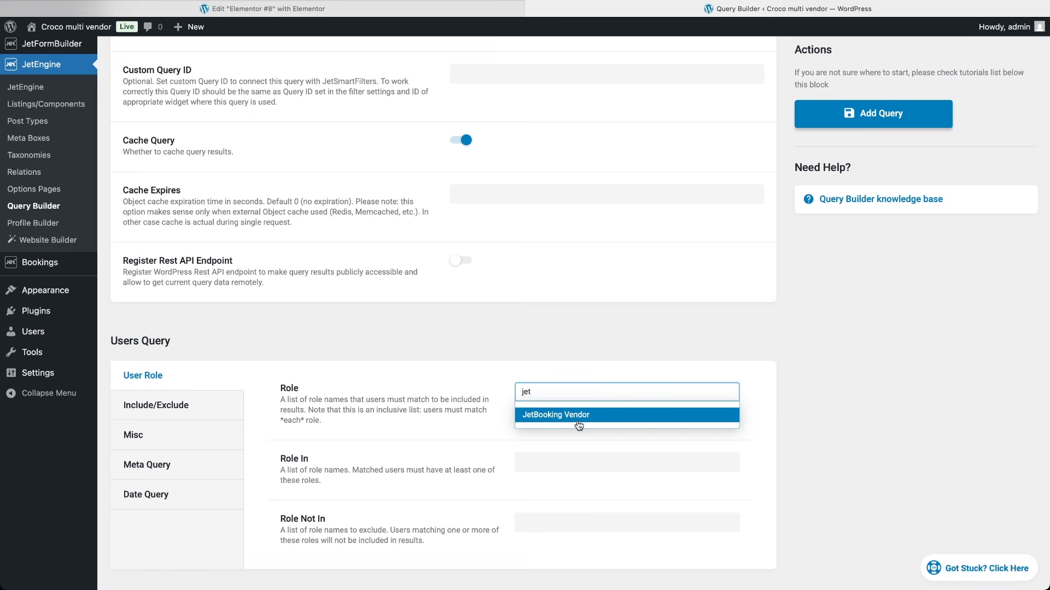
left_click(577, 423)
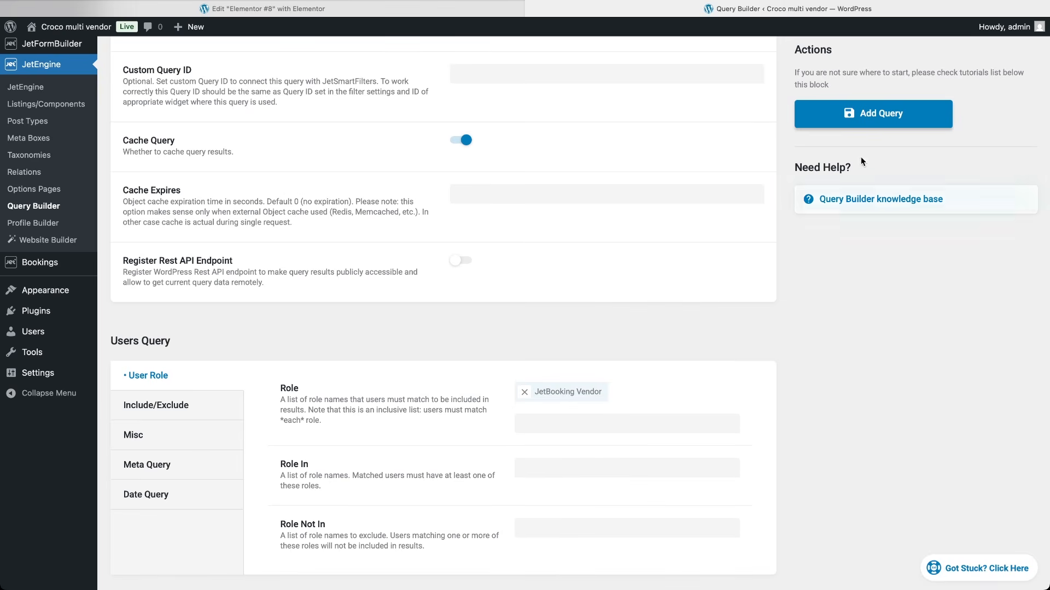
left_click(866, 110)
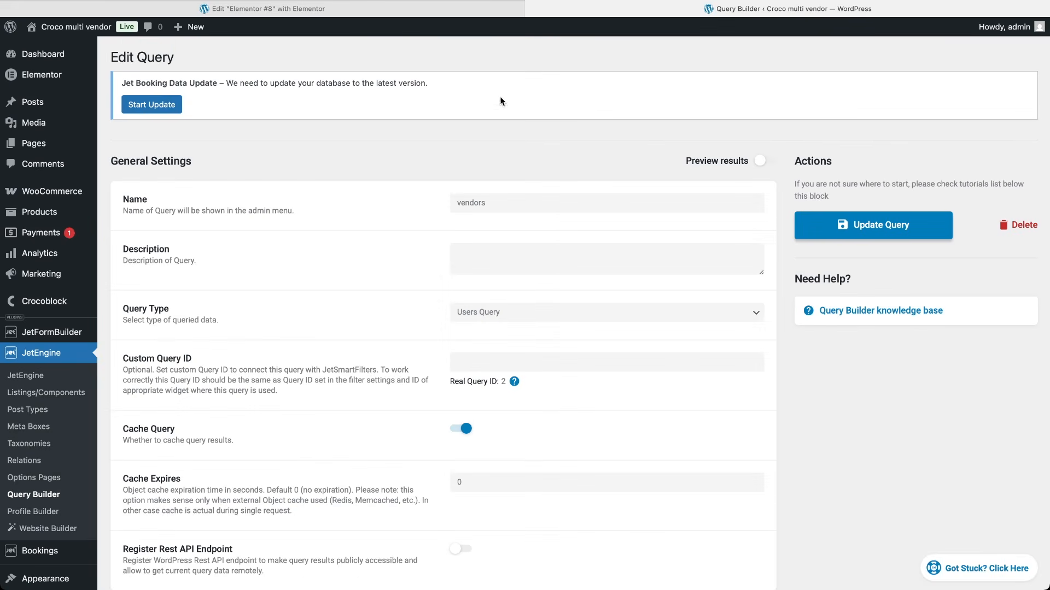
left_click(415, 10)
Step: Enable Use Custom Query on the Our vendors grid and select the vendors query
left_click(573, 536)
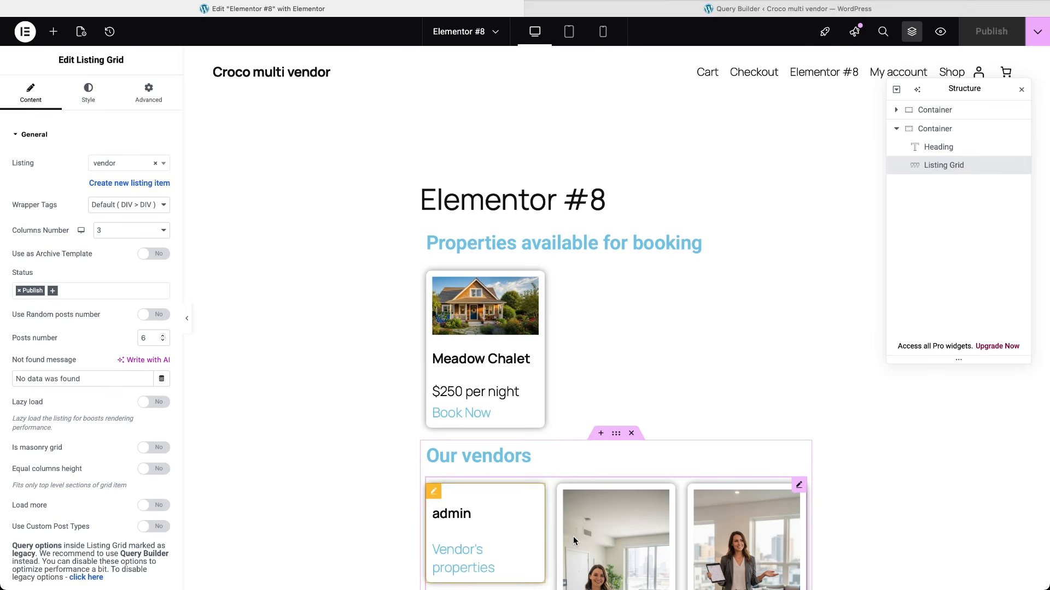
scroll(291, 479, "down", 3)
scroll(91, 487, "down", 4)
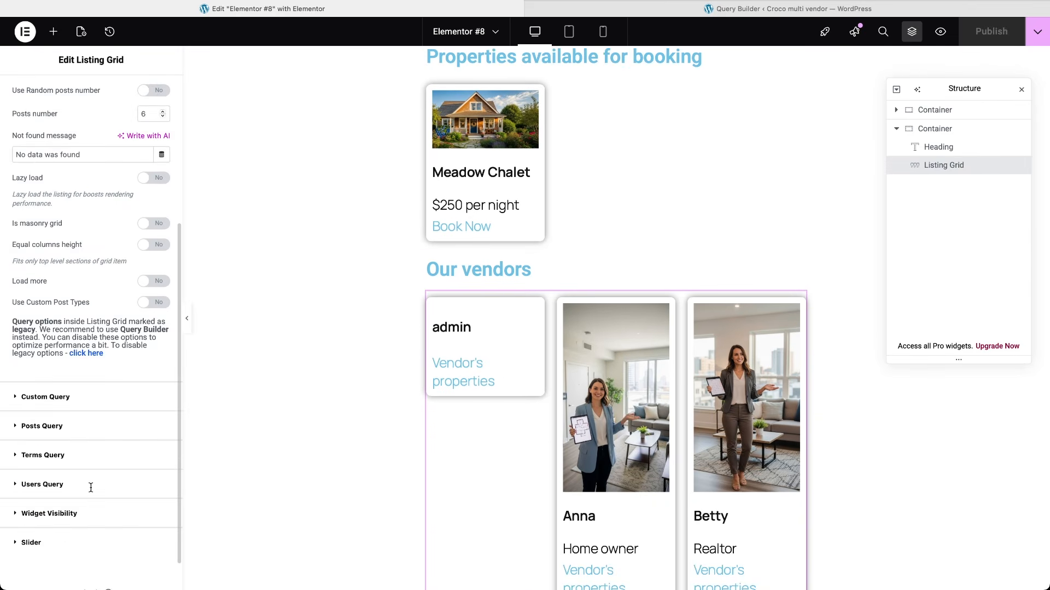
left_click(22, 398)
left_click(153, 189)
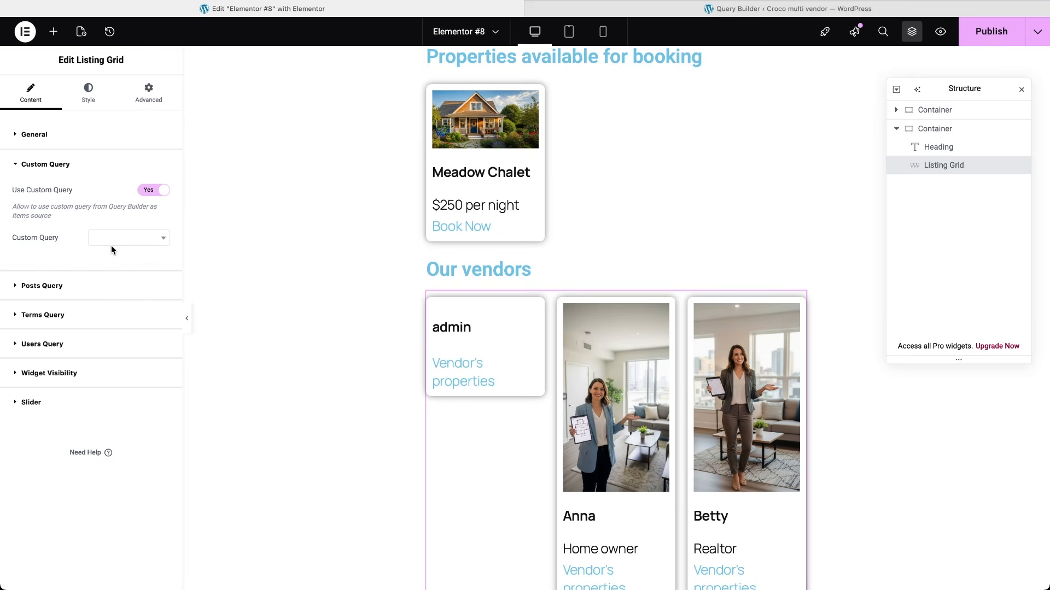
left_click(111, 243)
type("ven")
left_click(108, 270)
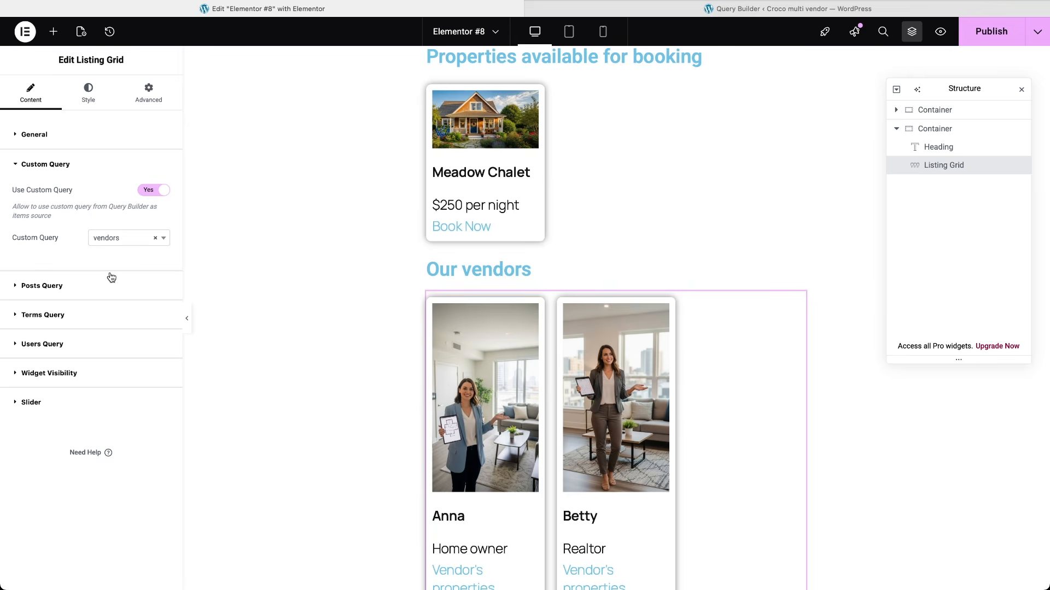
Step: Set the grid's Columns Number to 2, publish the page, and preview it live
left_click(22, 135)
left_click(110, 230)
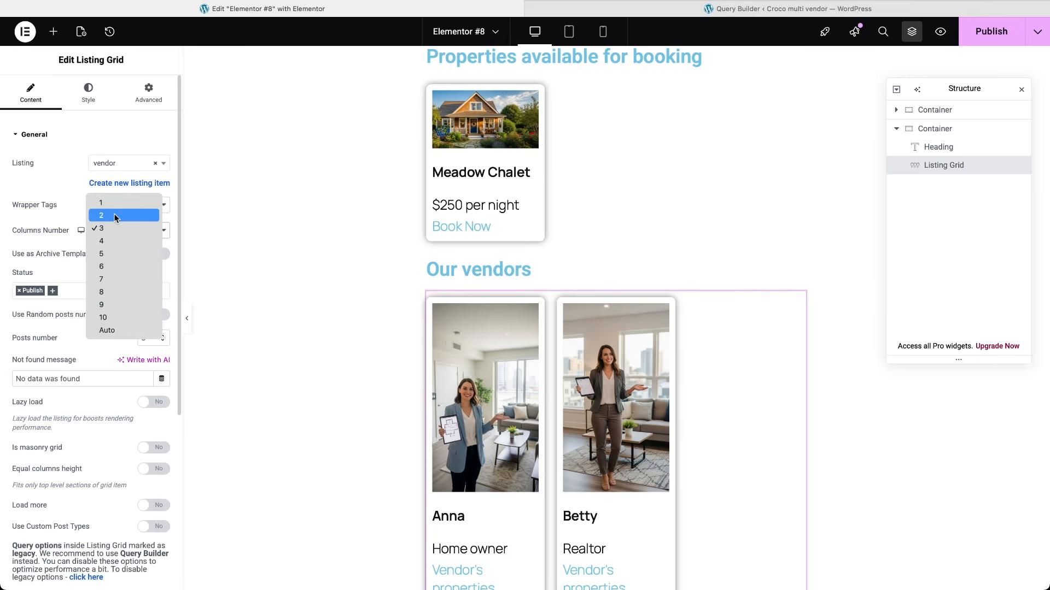
left_click(113, 215)
scroll(350, 439, "down", 3)
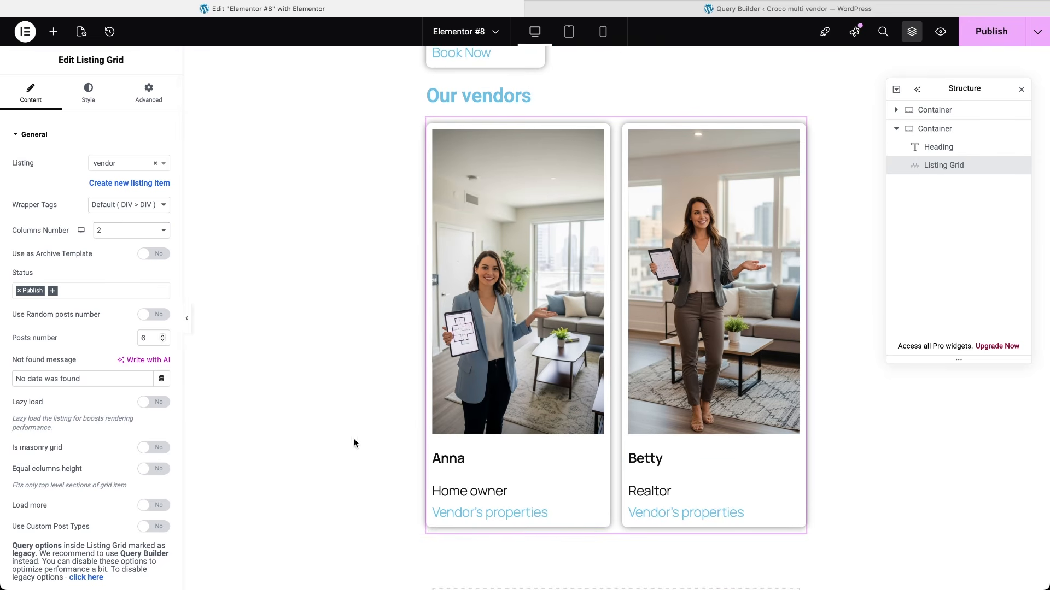
left_click(989, 31)
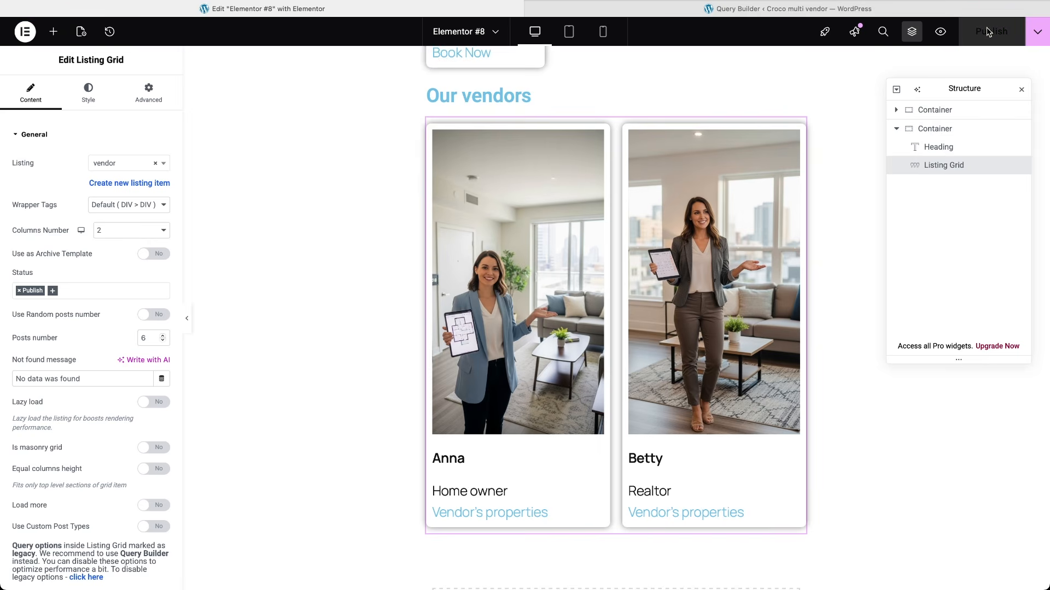
left_click(941, 32)
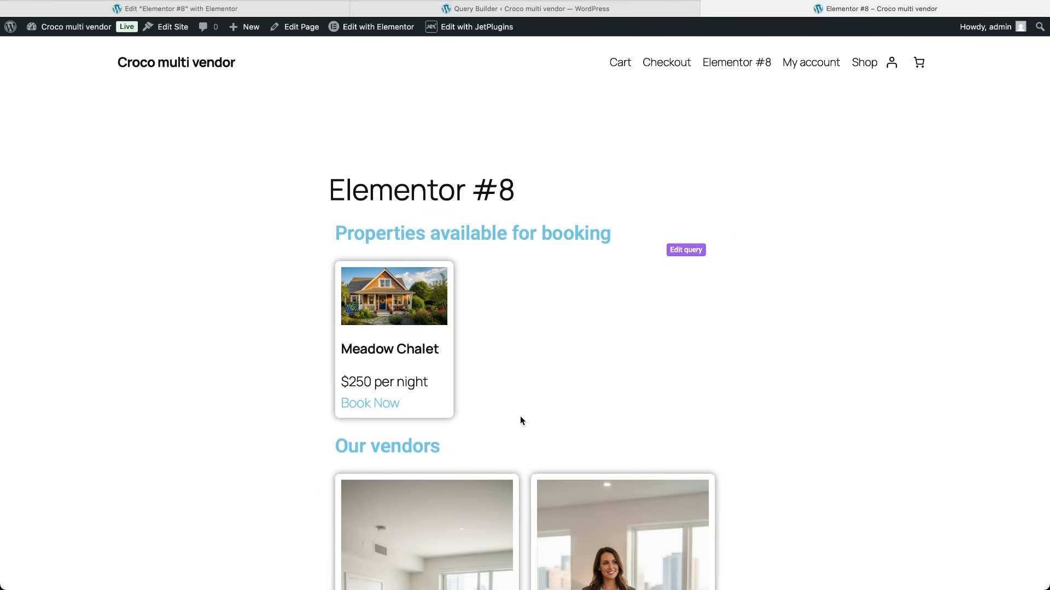
Step: Scroll through the live Elementor #8 page, then go to the admin's About WordPress 6.9 screen
scroll(520, 418, "down", 6)
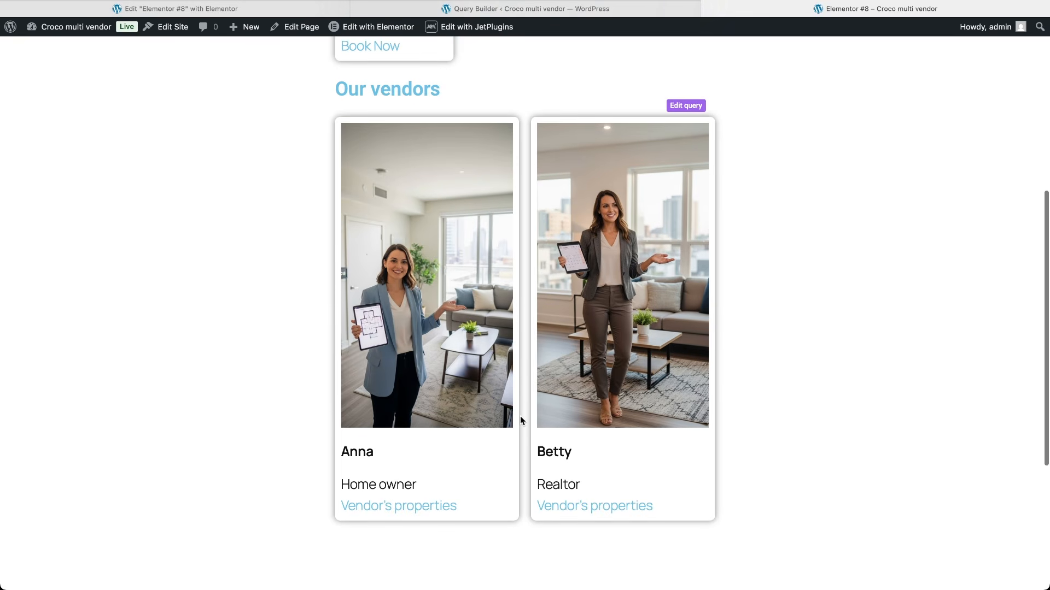
scroll(520, 419, "up", 4)
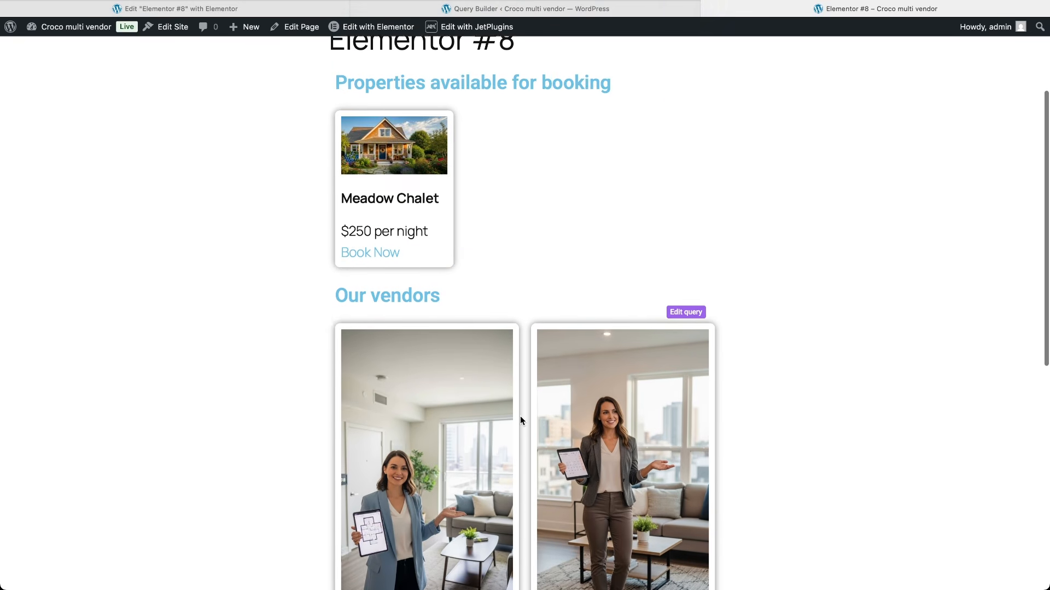
scroll(520, 420, "up", 2)
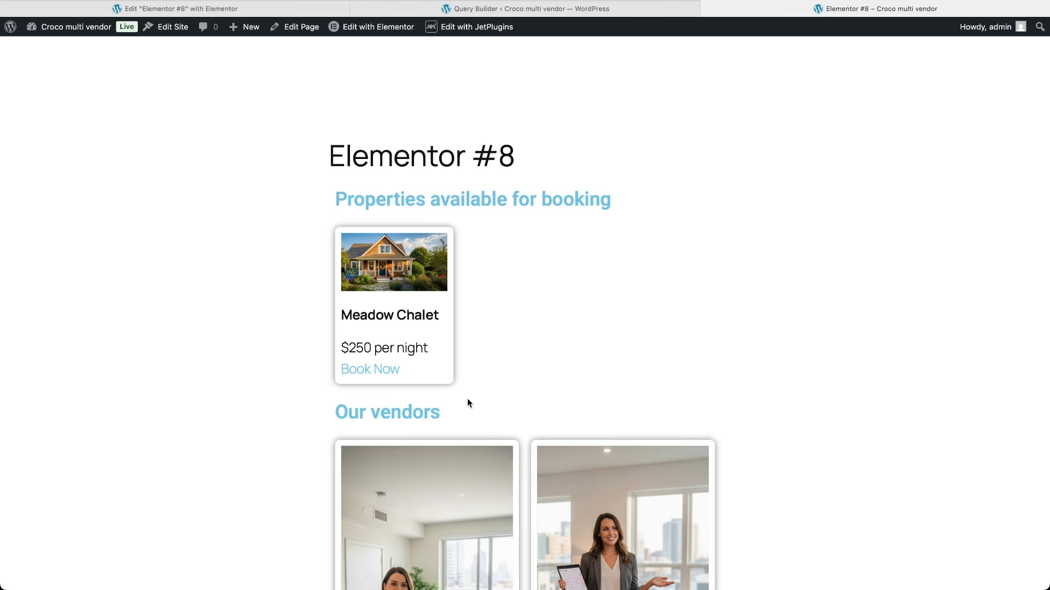
left_click(10, 27)
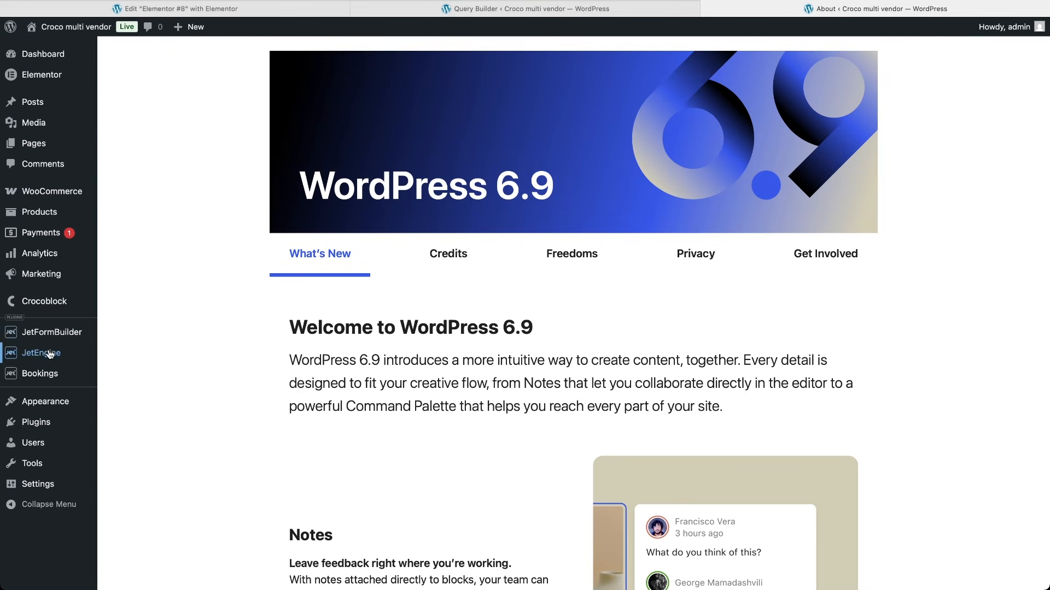
Step: Set JetEngine Profile Builder's Template mode to Content and save the settings
mouse_move(49, 355)
left_click(148, 494)
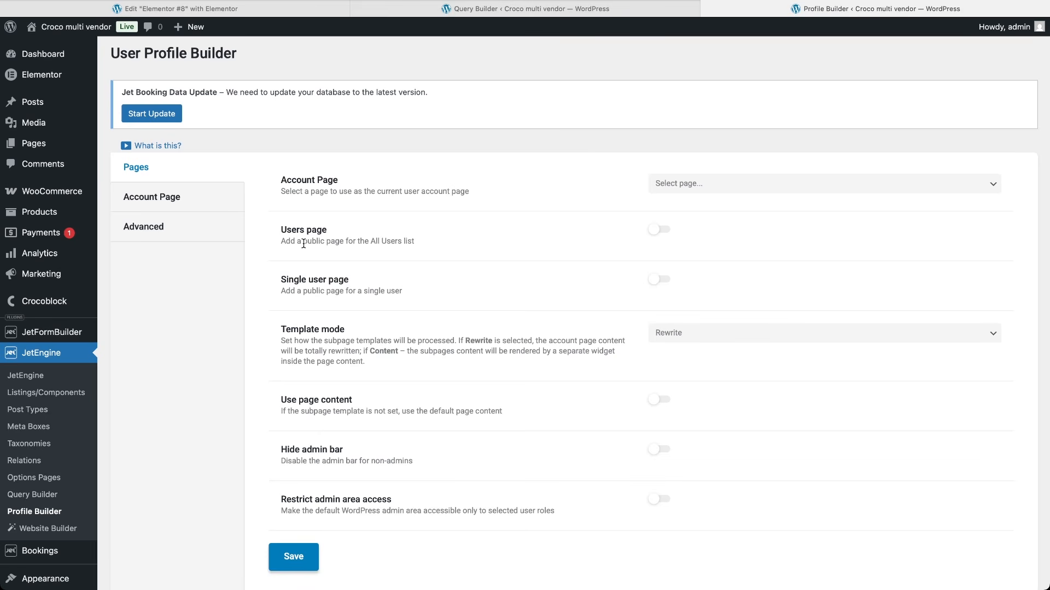
left_click_drag(303, 242, 343, 243)
left_click(343, 243)
scroll(423, 356, "down", 2)
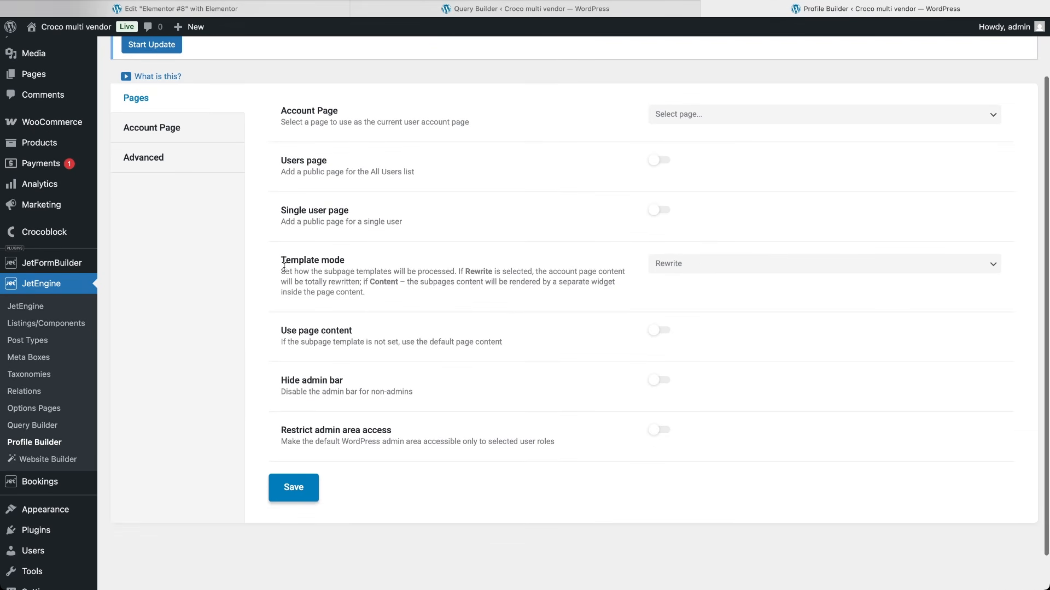
left_click(671, 266)
left_click(697, 274)
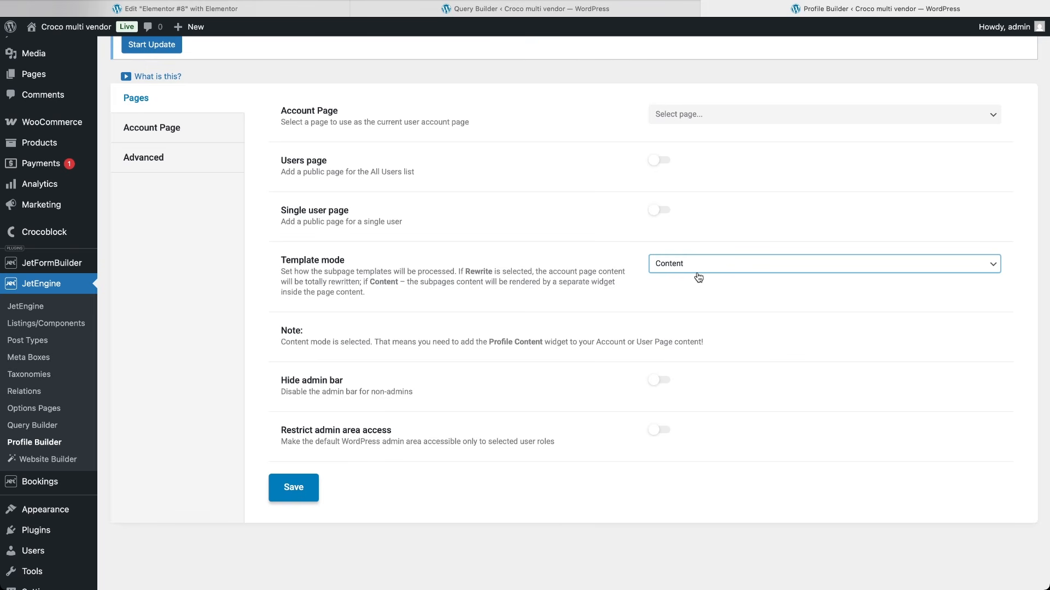
left_click(293, 489)
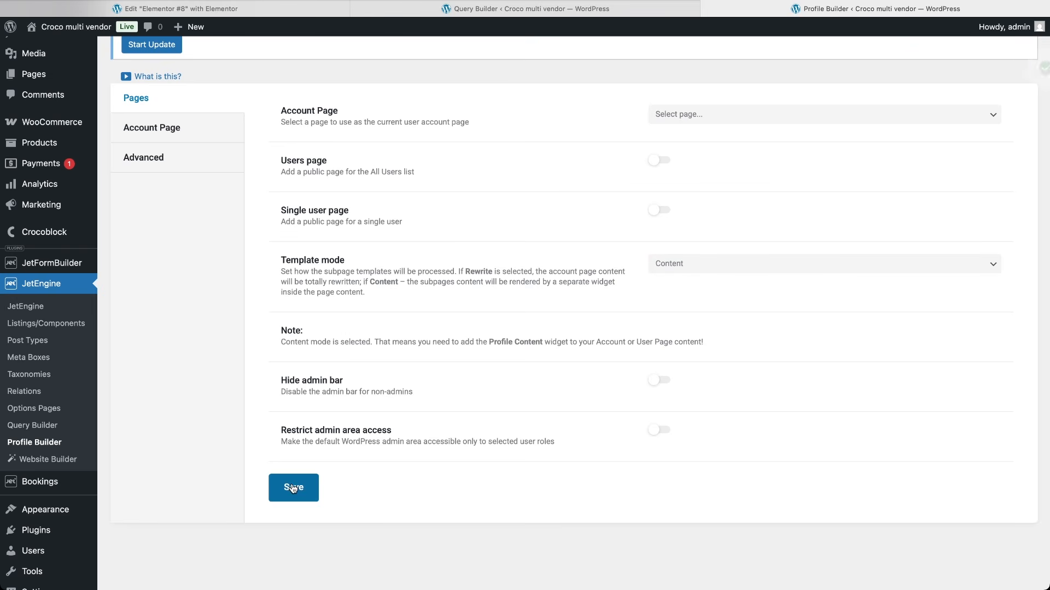
left_click(269, 10)
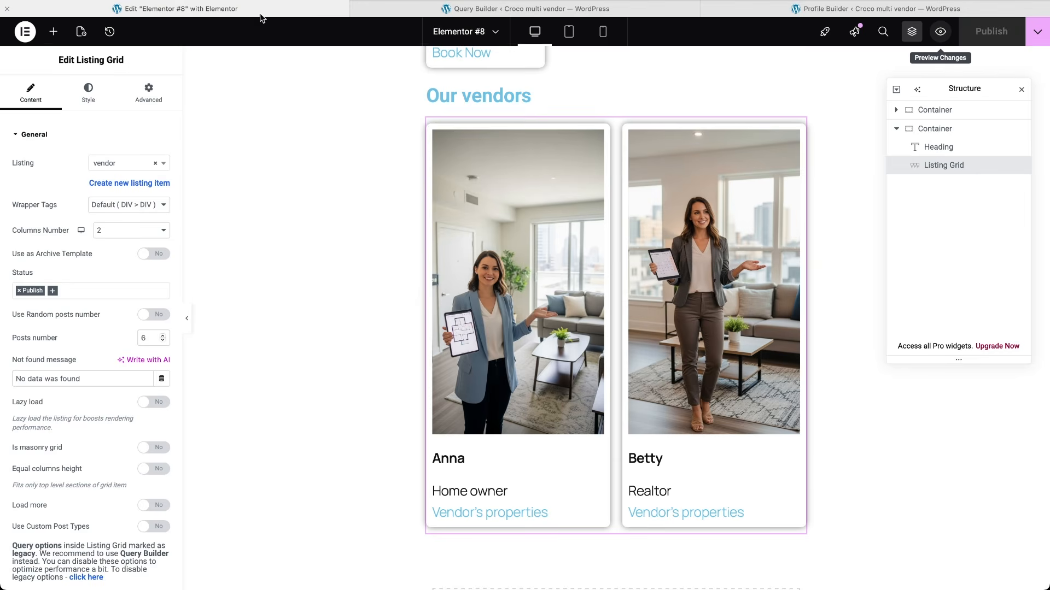
Step: Exit Elementor, add a new page titled 'Account', and open it with Edit with Elementor
left_click(24, 31)
left_click(53, 193)
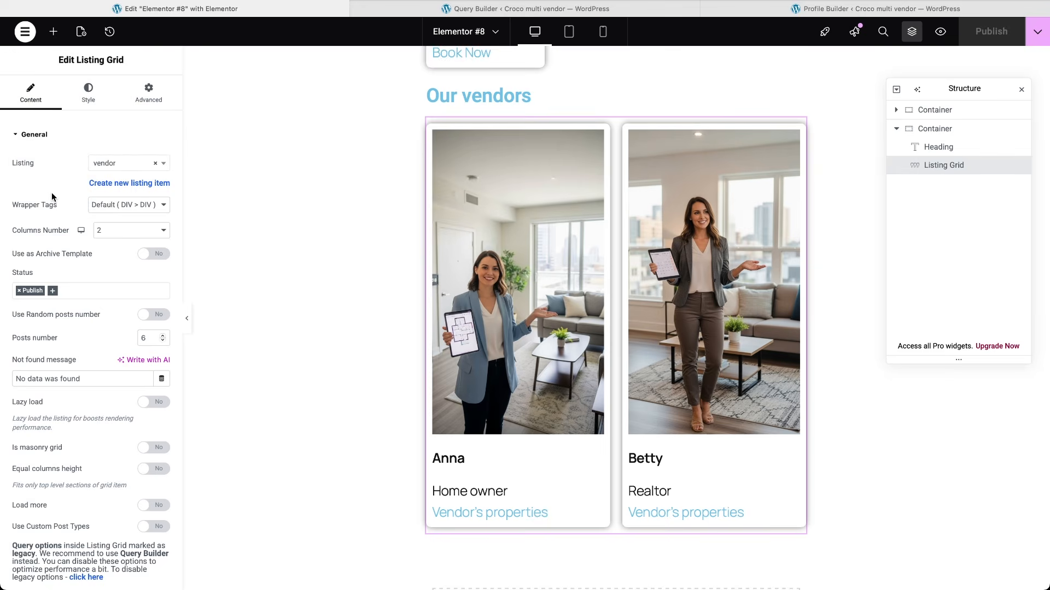
left_click(21, 39)
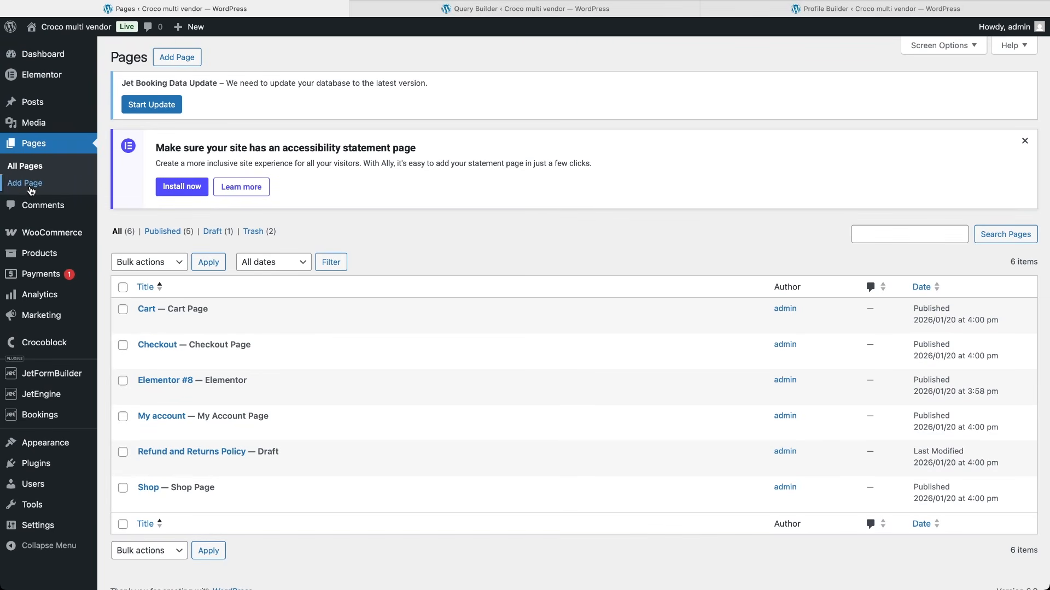
left_click(29, 188)
type("Account")
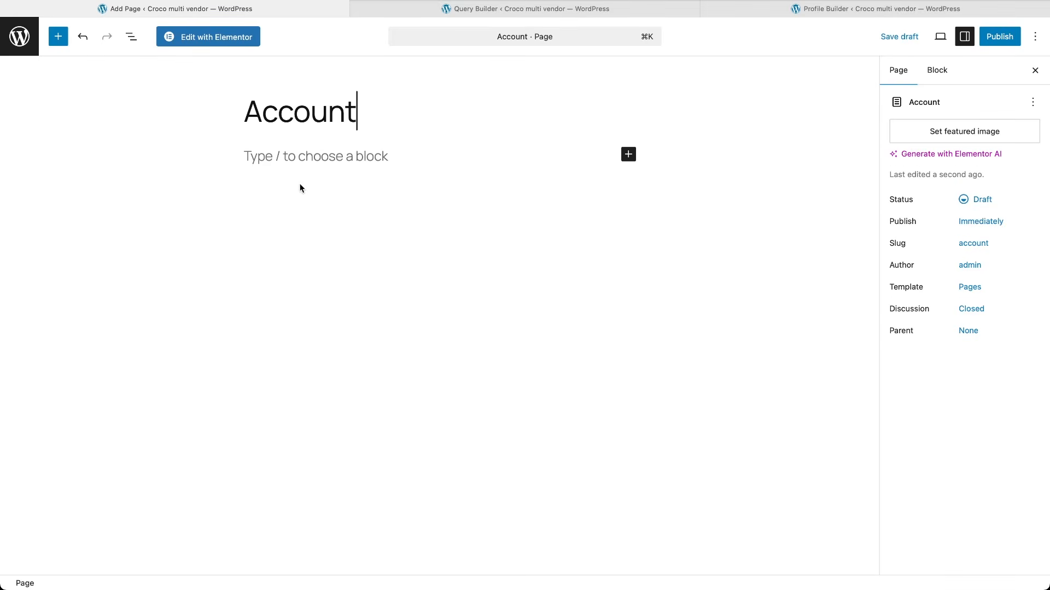
left_click(218, 34)
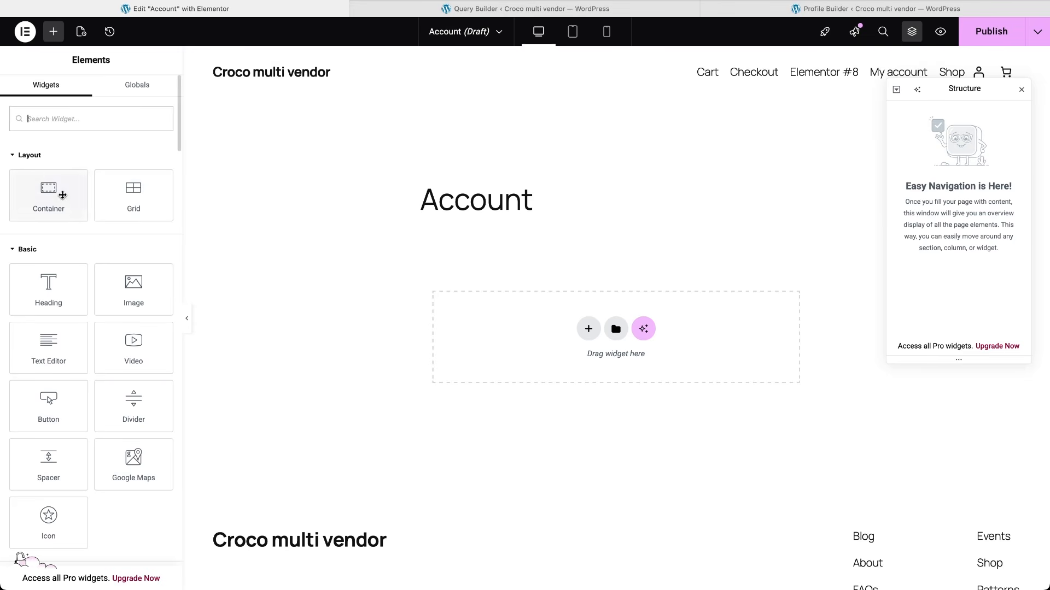
Step: Add a two-column container with a vertical Profile Menu in the left column
left_click(48, 193)
type("profi")
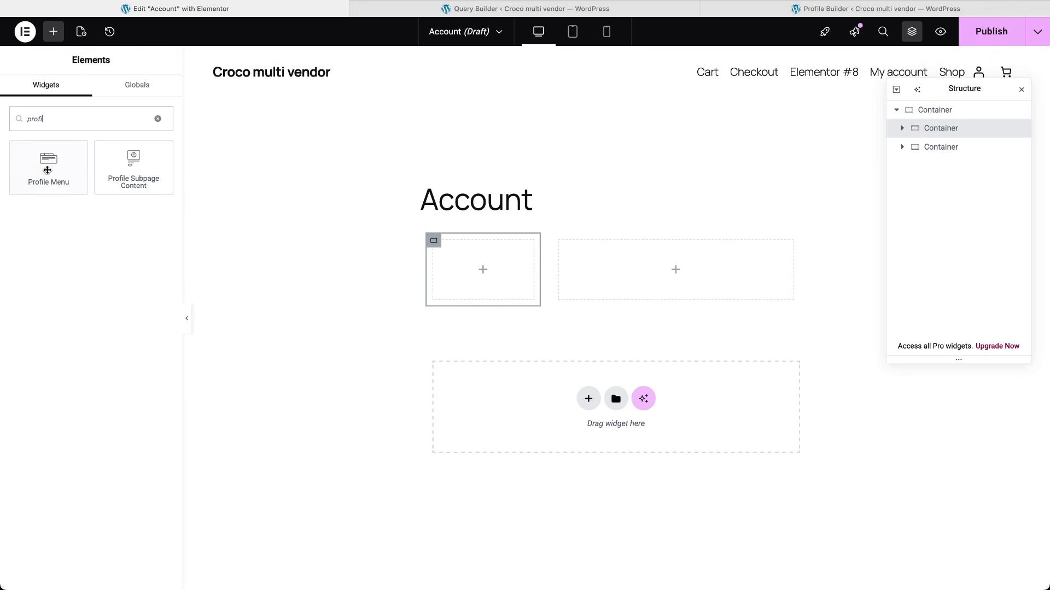
left_click(48, 173)
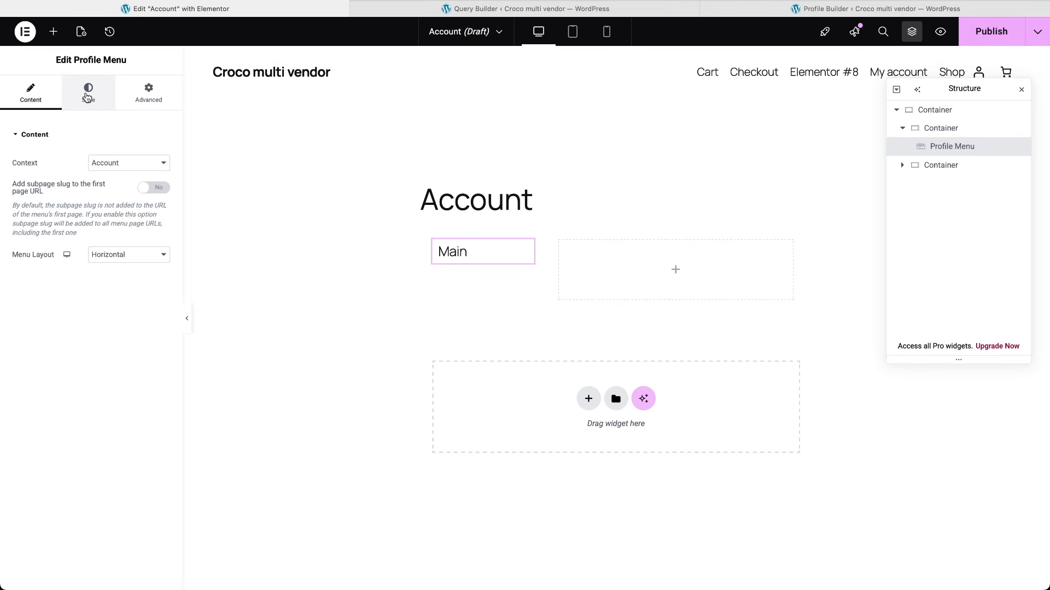
left_click(87, 96)
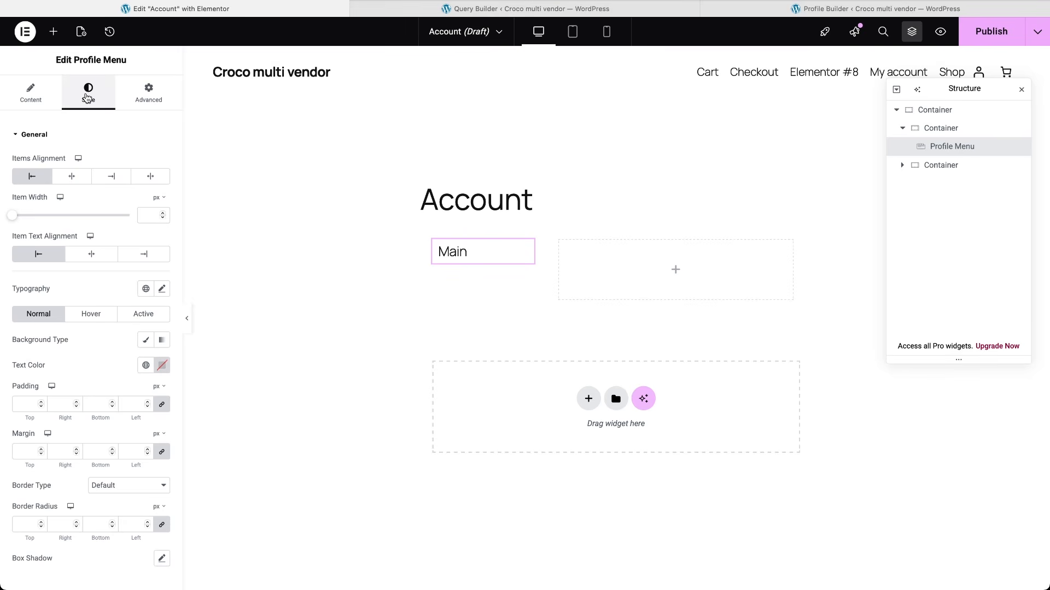
left_click(32, 96)
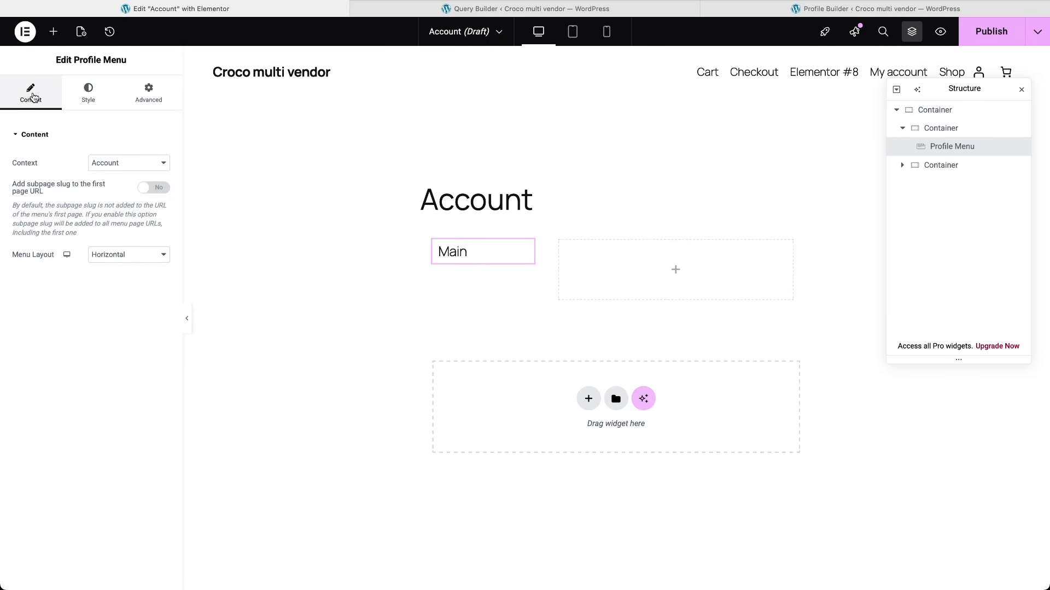
left_click(116, 255)
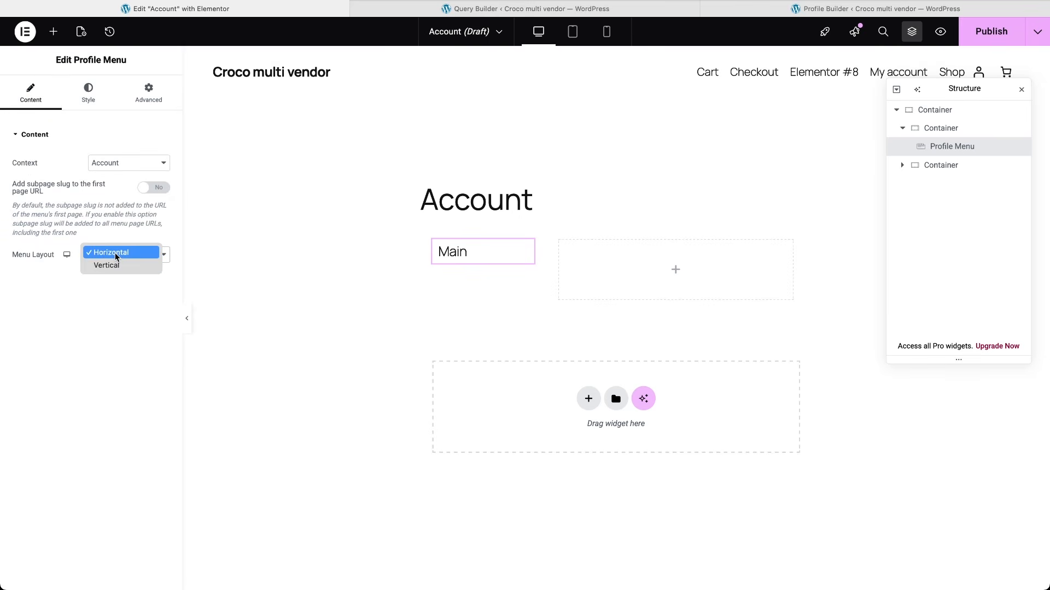
left_click(122, 266)
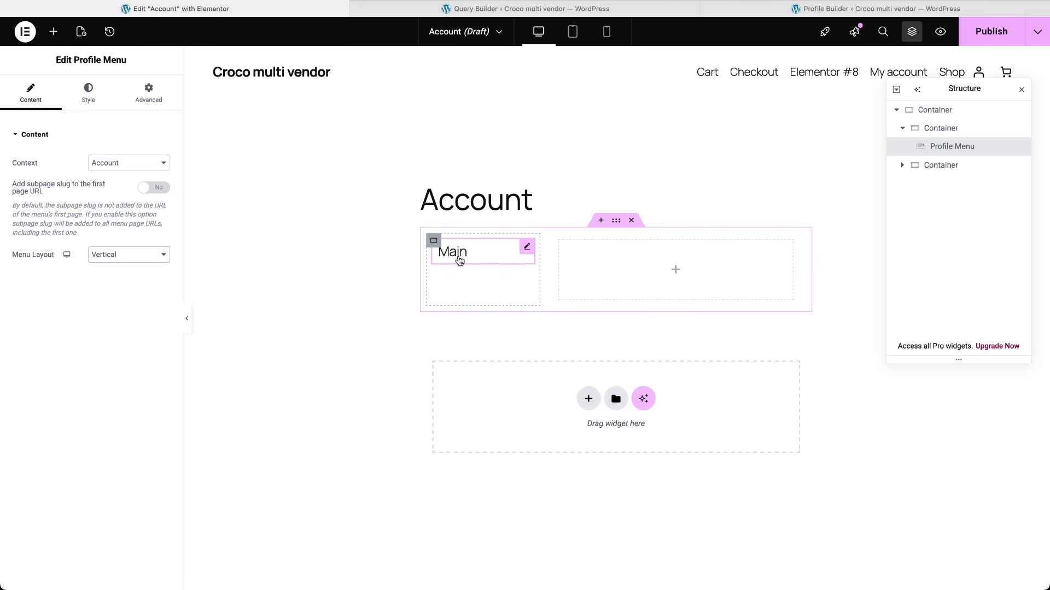
Step: Place the Profile Subpage Content widget in the right-hand column
left_click(674, 270)
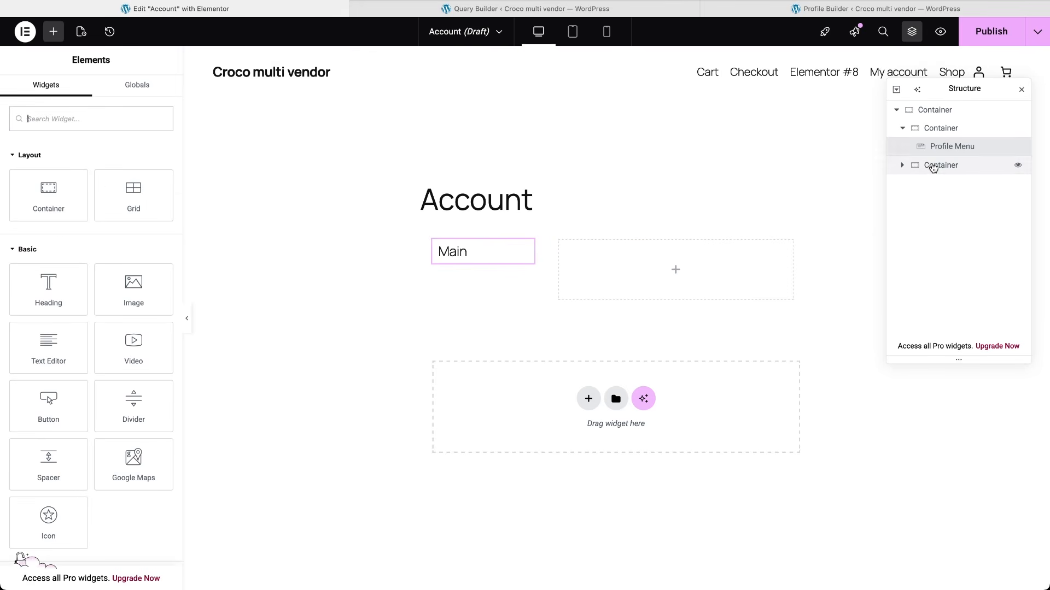
left_click(935, 165)
left_click(53, 31)
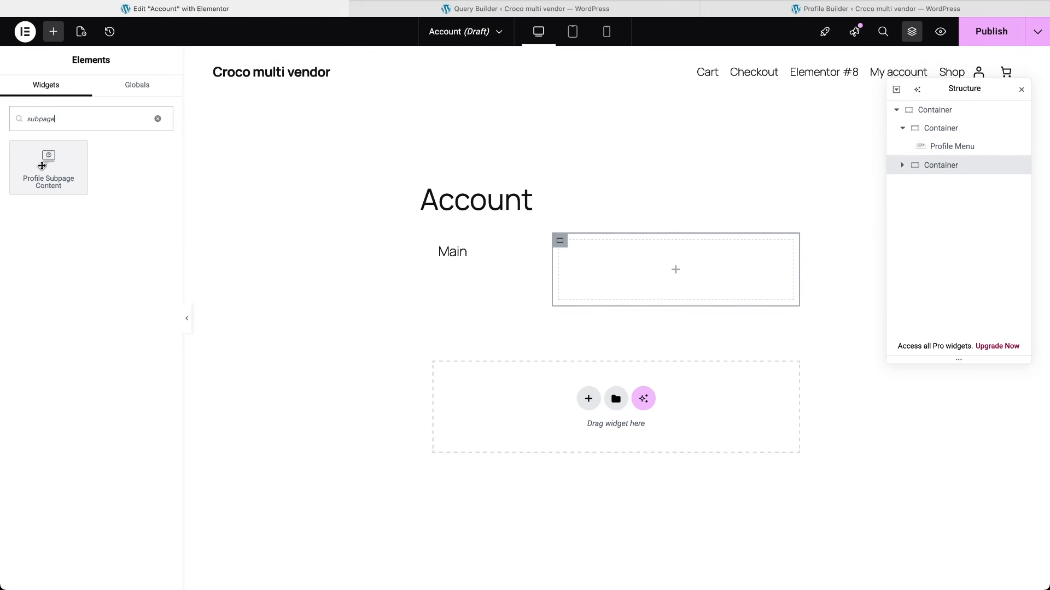
left_click(42, 166)
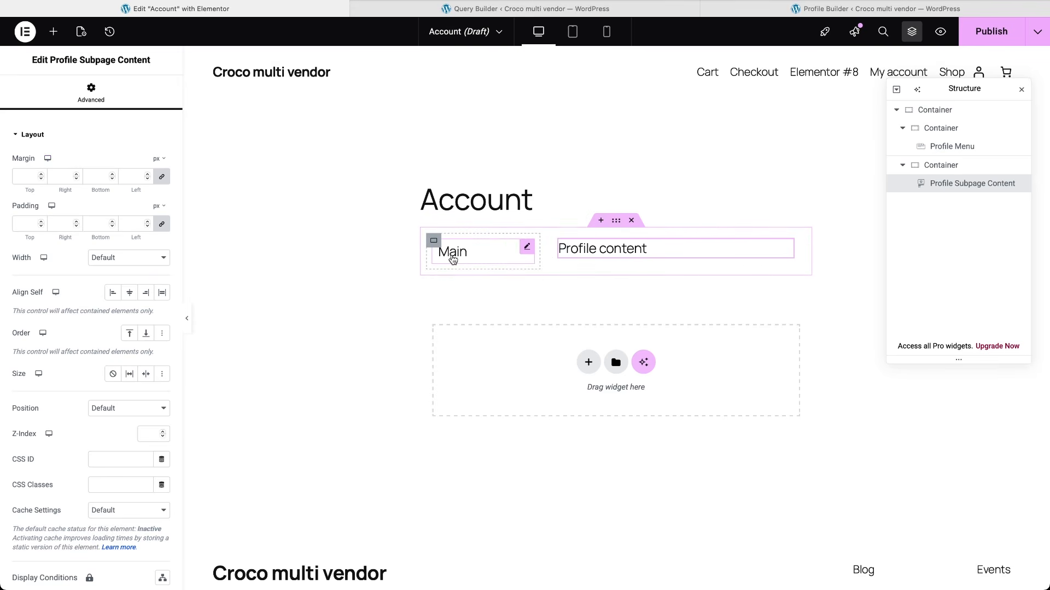
Step: Add a 'Log Out' button linked to wp-login.php?action=logout below the menu, then publish
left_click(952, 130)
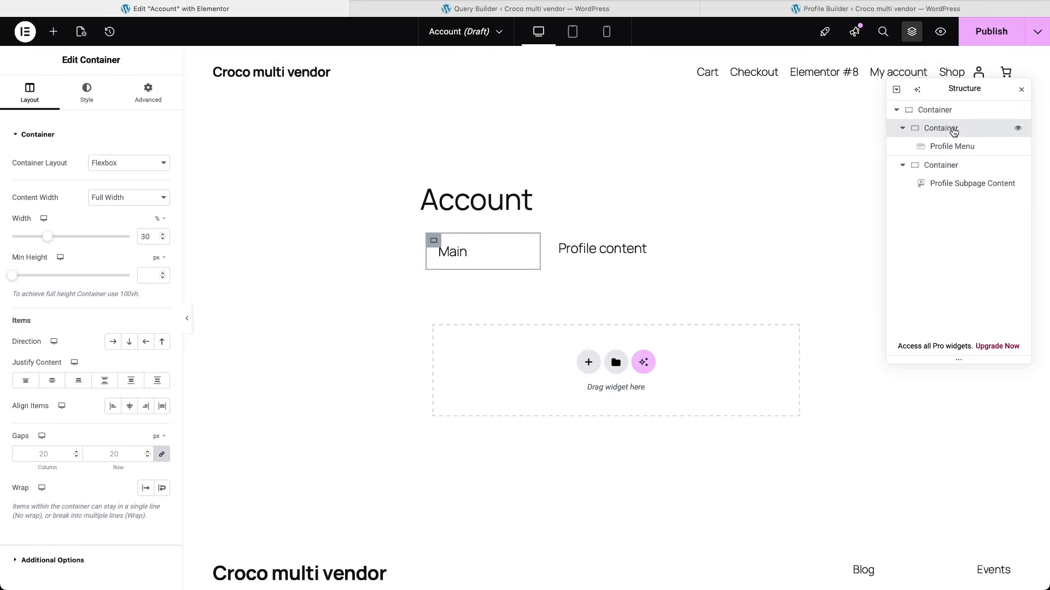
left_click(53, 31)
type("button")
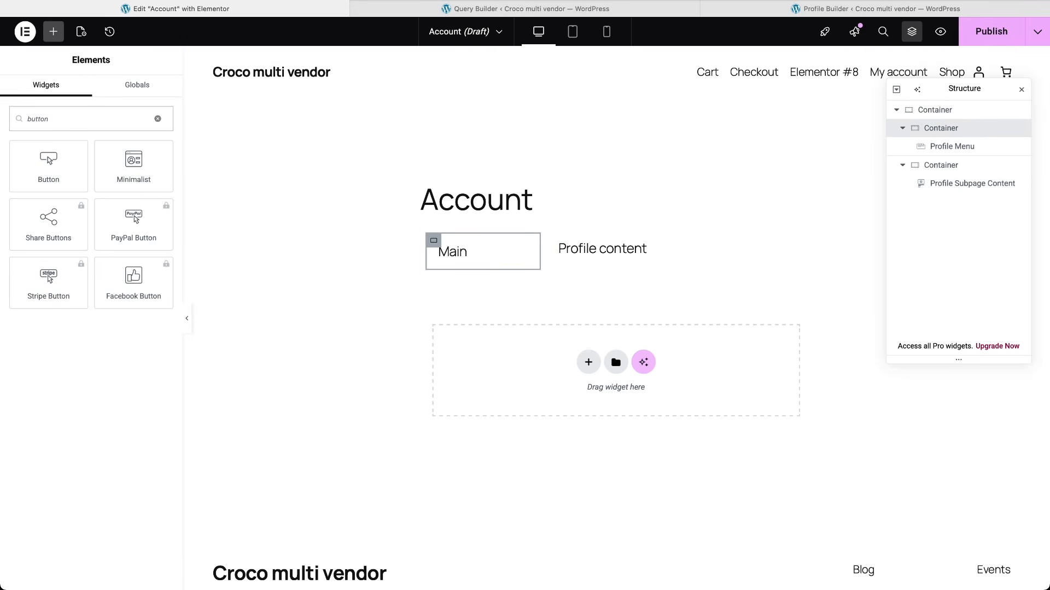
left_click(48, 171)
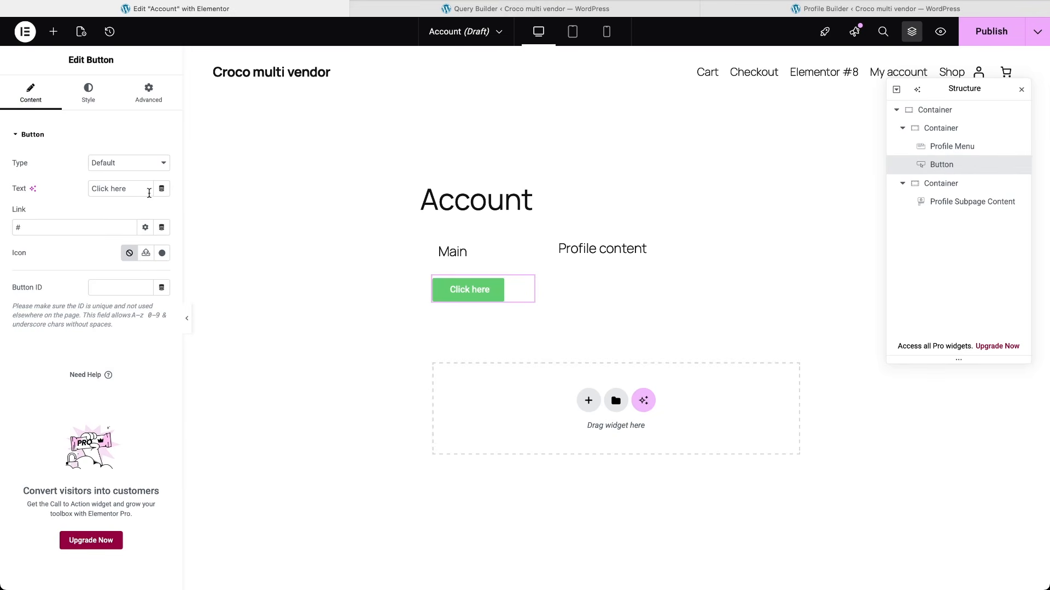
triple_click(147, 190)
type("Log Out")
triple_click(126, 228)
type("http://croco-multi-vendor.local")
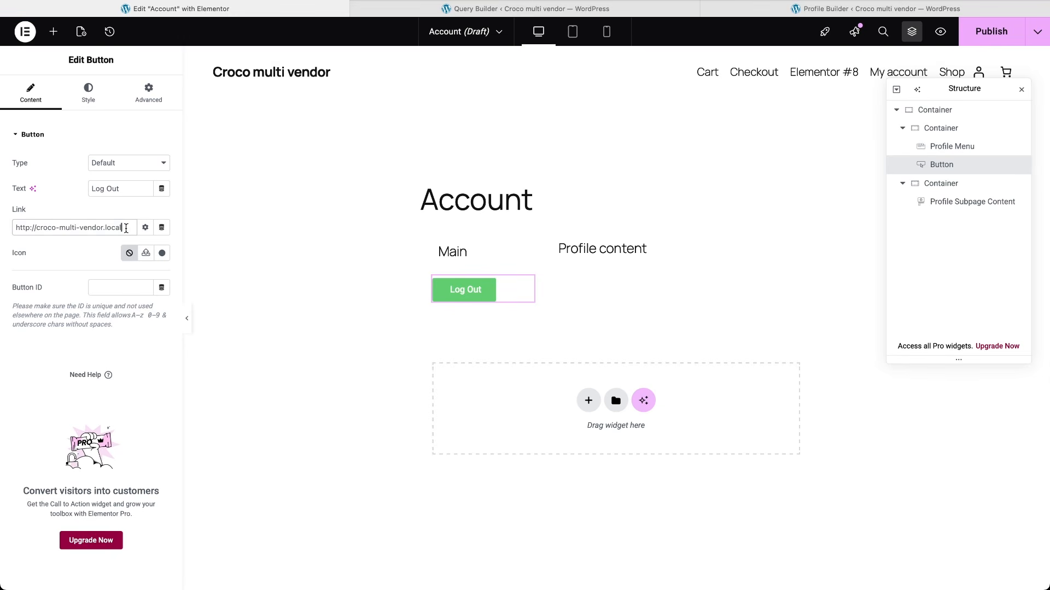
type("/wp-login.php?action=logout")
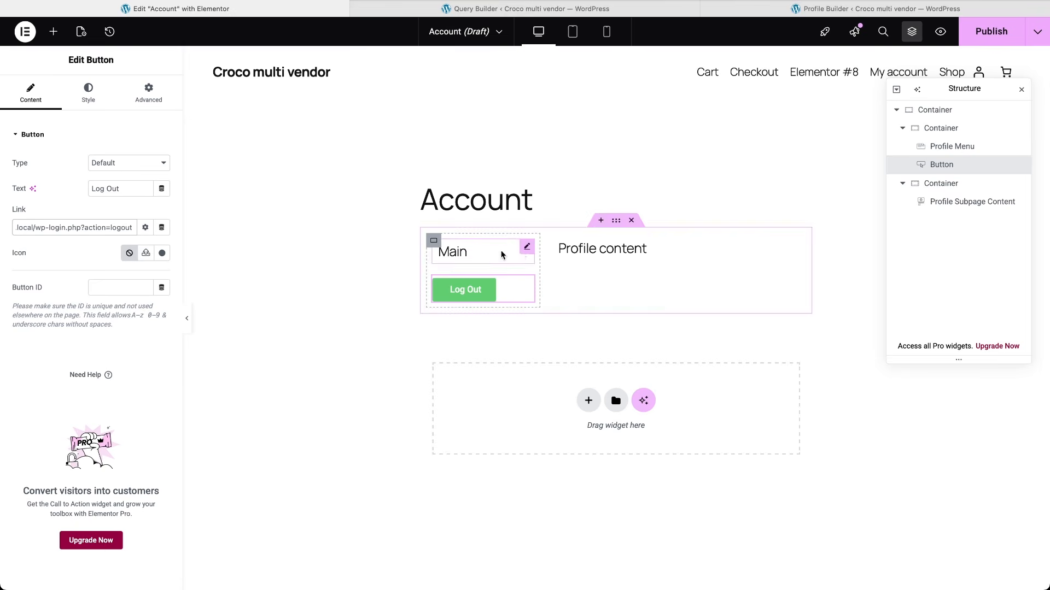
left_click(981, 37)
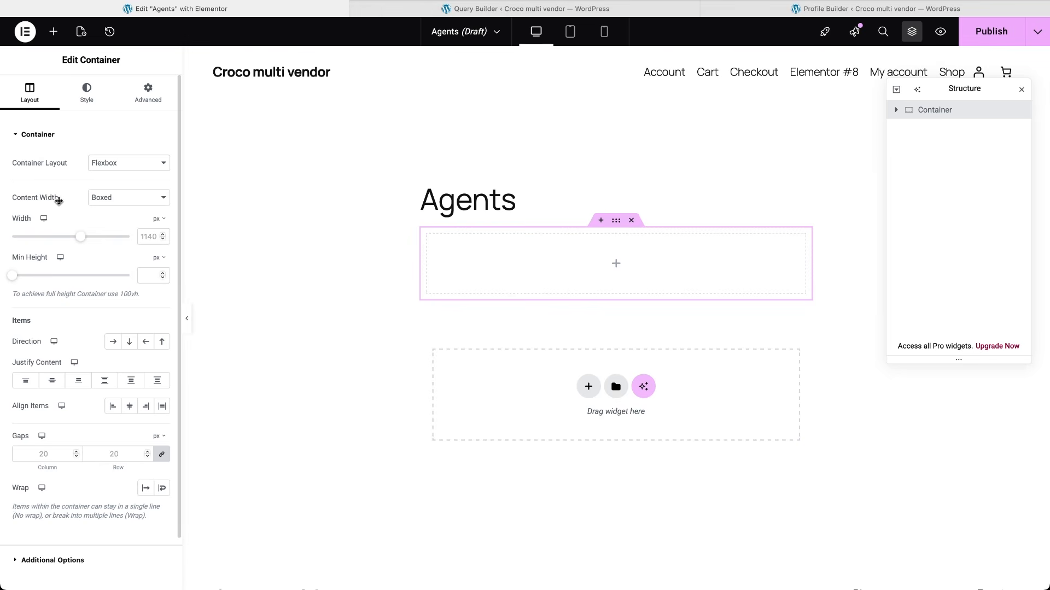
Step: Add a Listing Grid to the Agents page showing the vendor listing
left_click(53, 32)
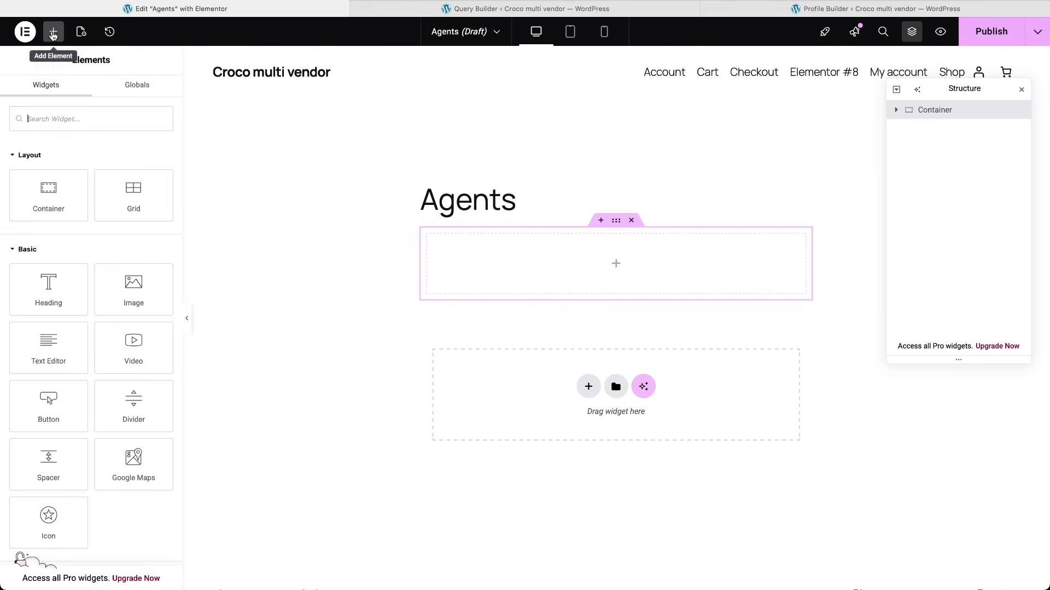
type("listing")
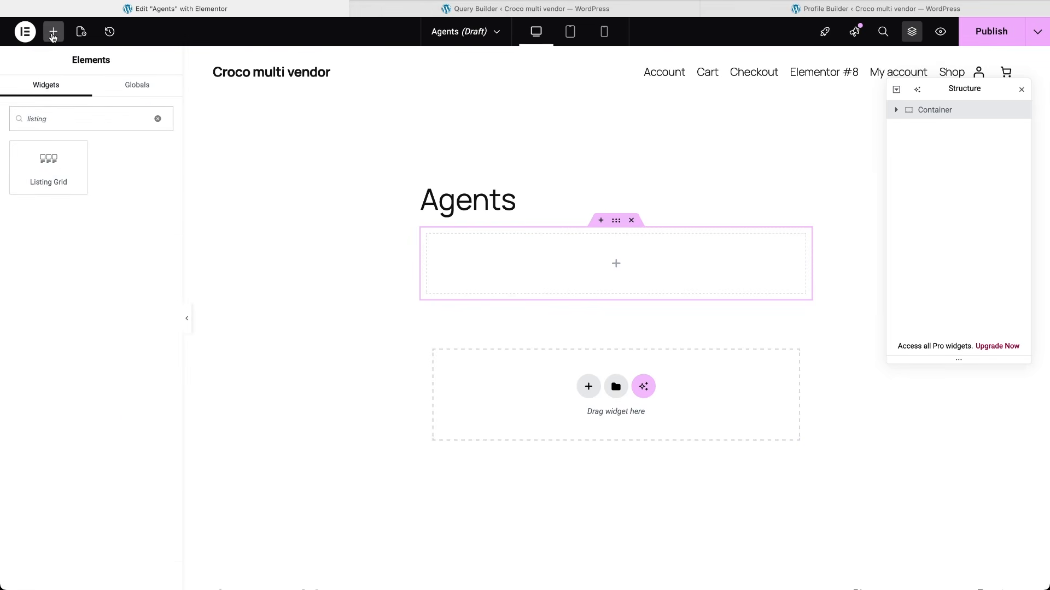
left_click(35, 160)
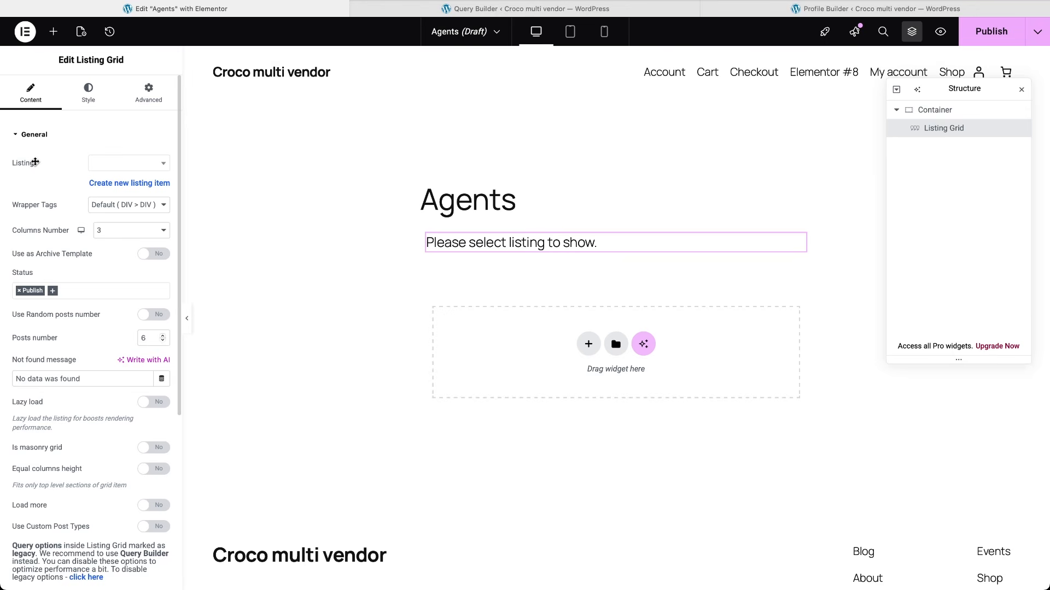
left_click(127, 163)
type("vendor")
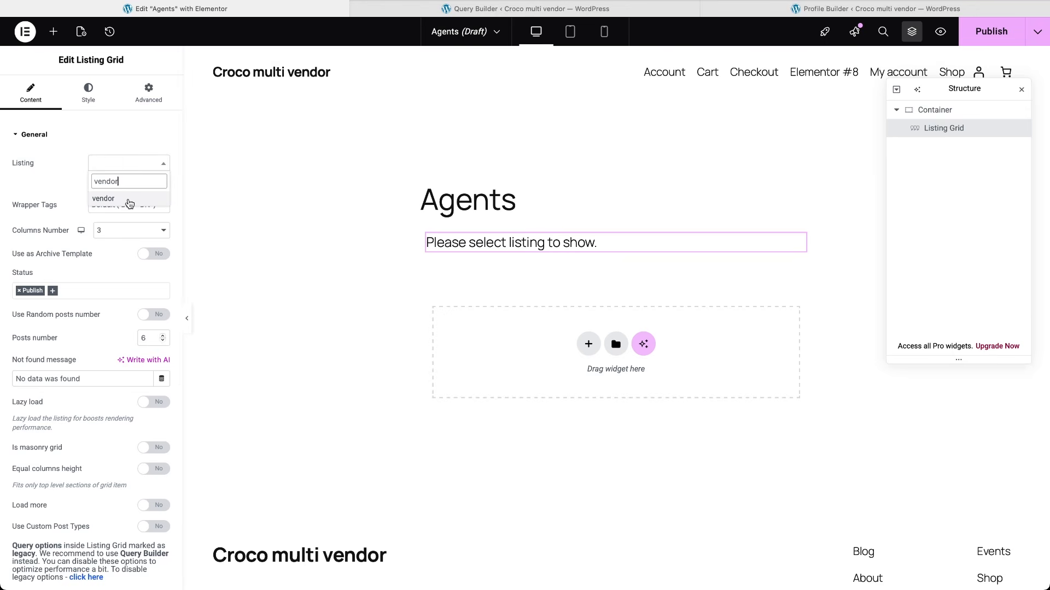
left_click(129, 200)
Step: Enable Use Custom Query on the grid and select the vendors query
scroll(87, 425, "down", 3)
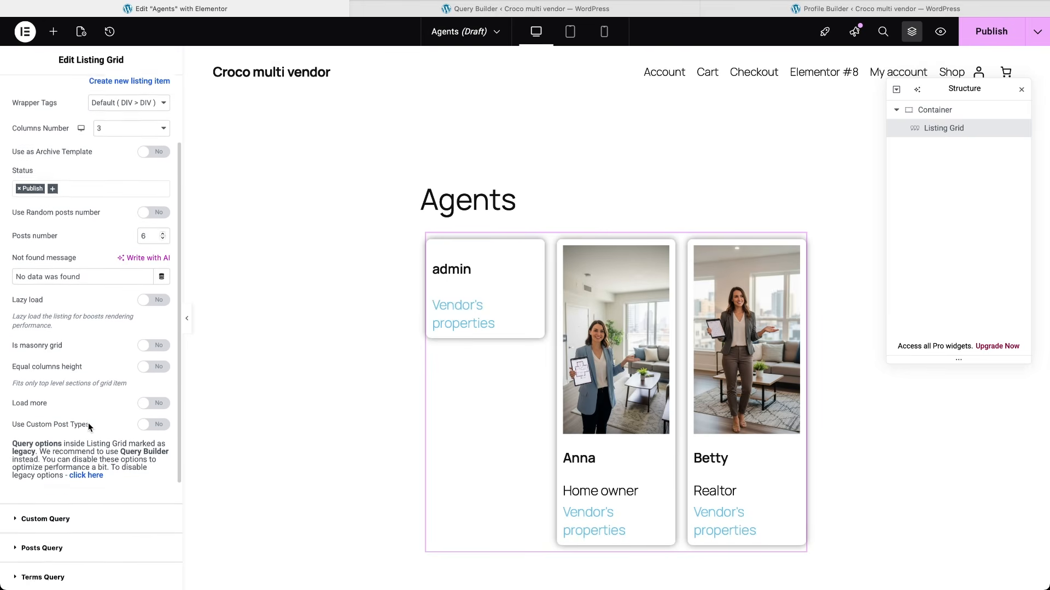
scroll(89, 426, "down", 3)
left_click(57, 396)
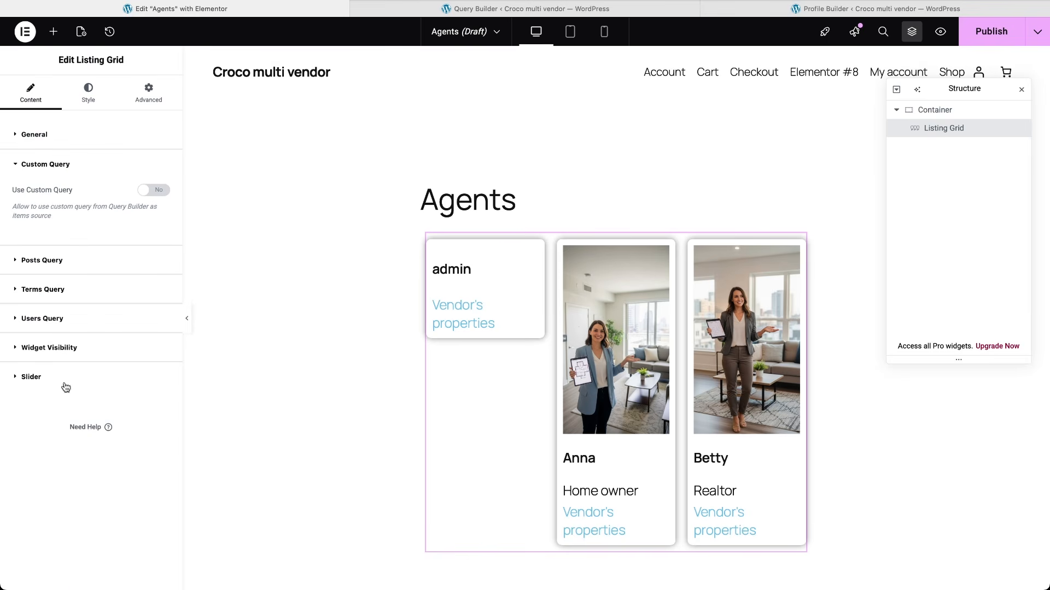
left_click(153, 189)
left_click(127, 239)
type("vend")
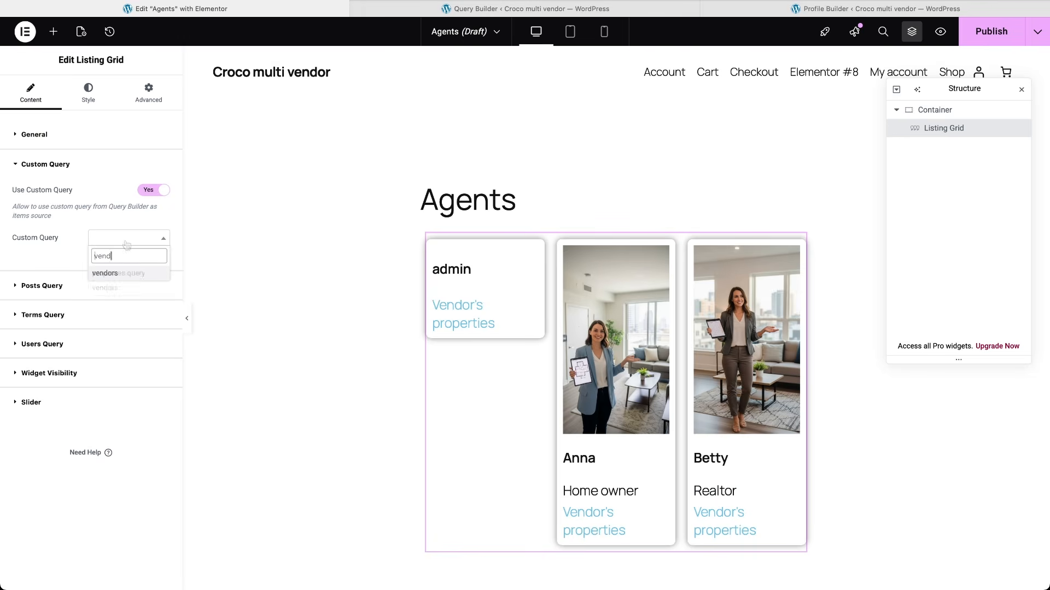
left_click(116, 275)
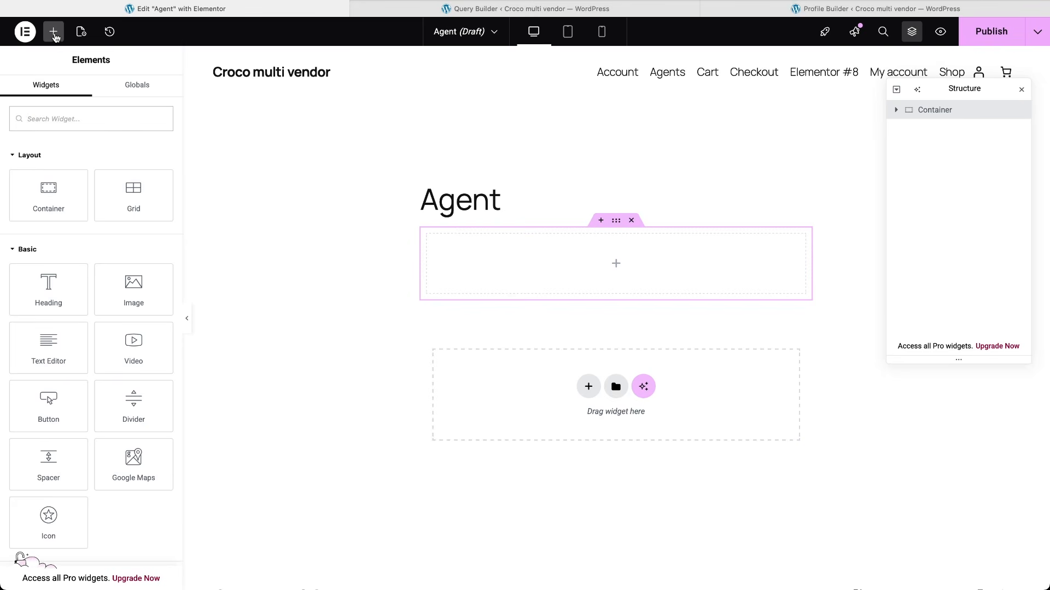
Step: Add nested containers with vendor fields, prefixing the occupation field with 'Occupation'
left_click(48, 192)
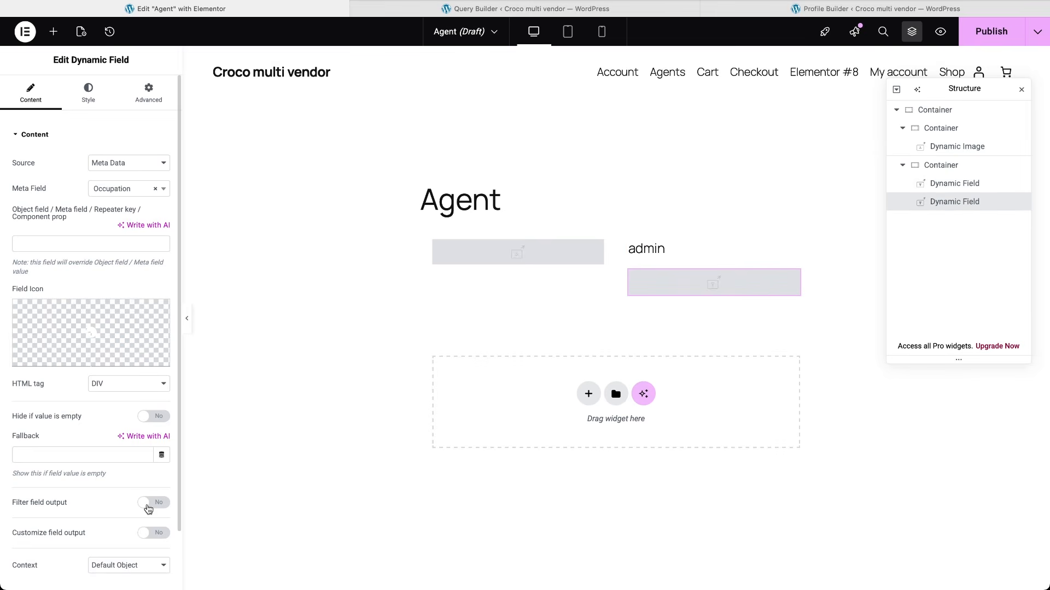
left_click(151, 533)
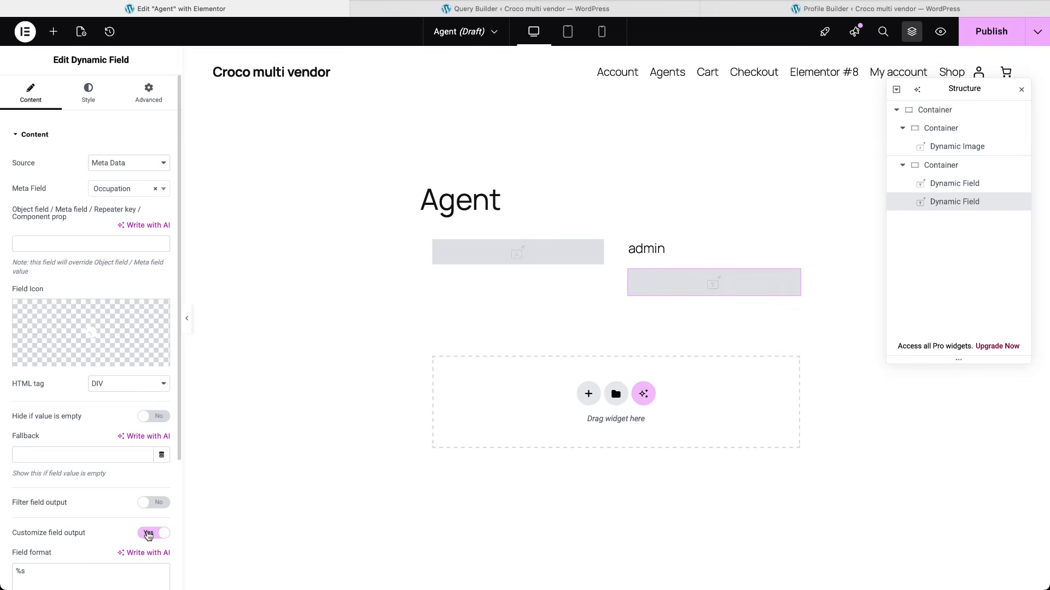
left_click(16, 571)
type("Occupation")
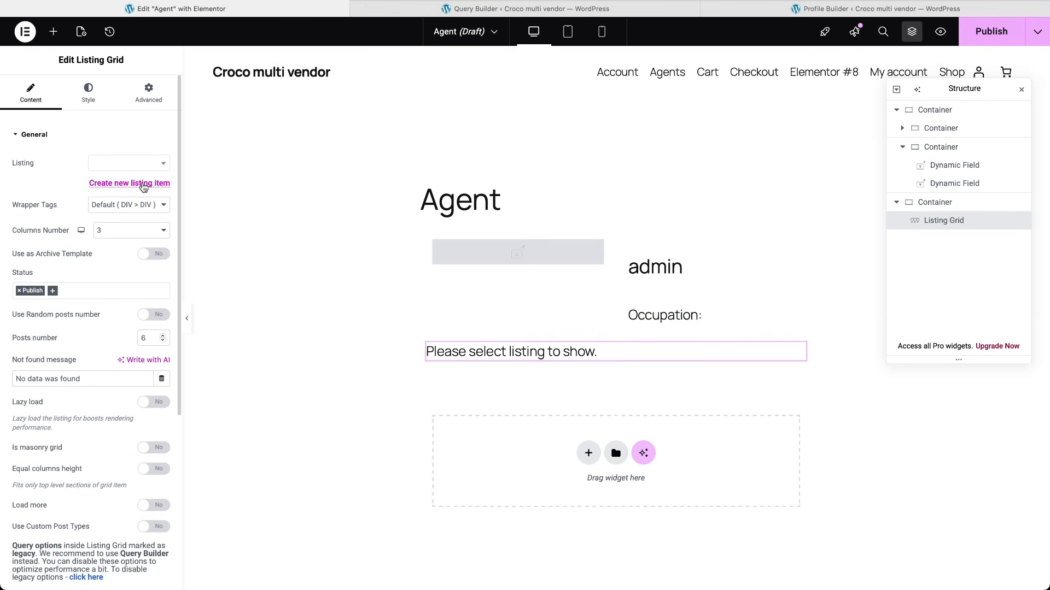
Step: Add a Listing Grid showing the property listing and publish the Agent page
left_click(137, 164)
type("pro")
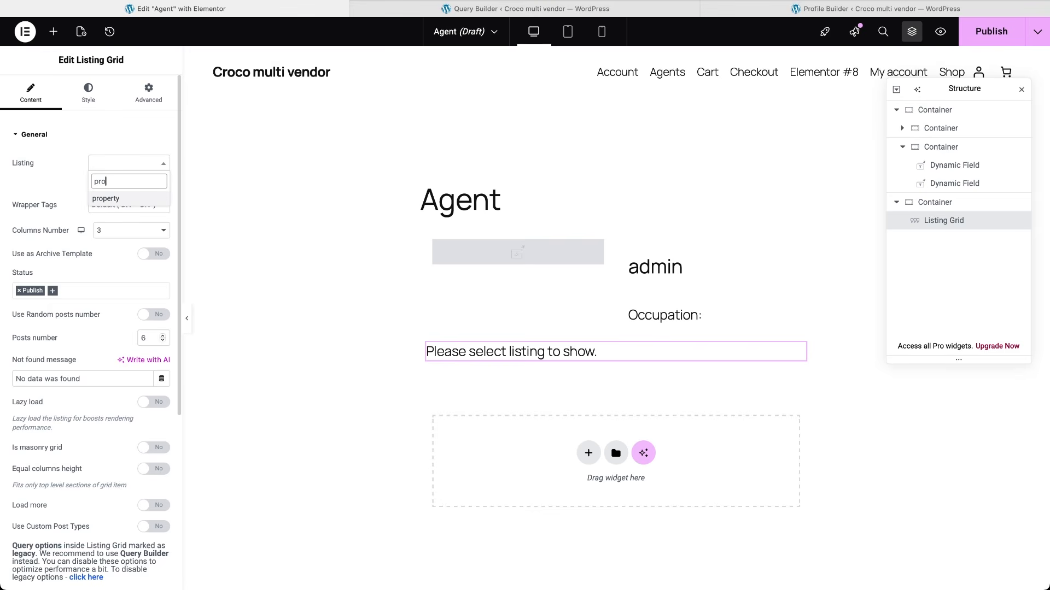
left_click(129, 199)
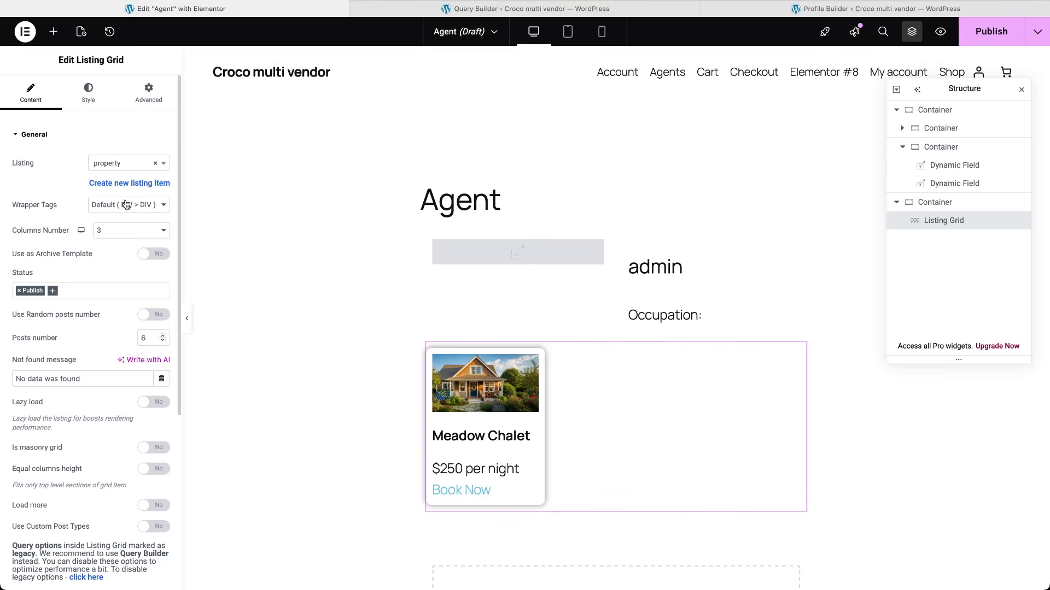
left_click(978, 33)
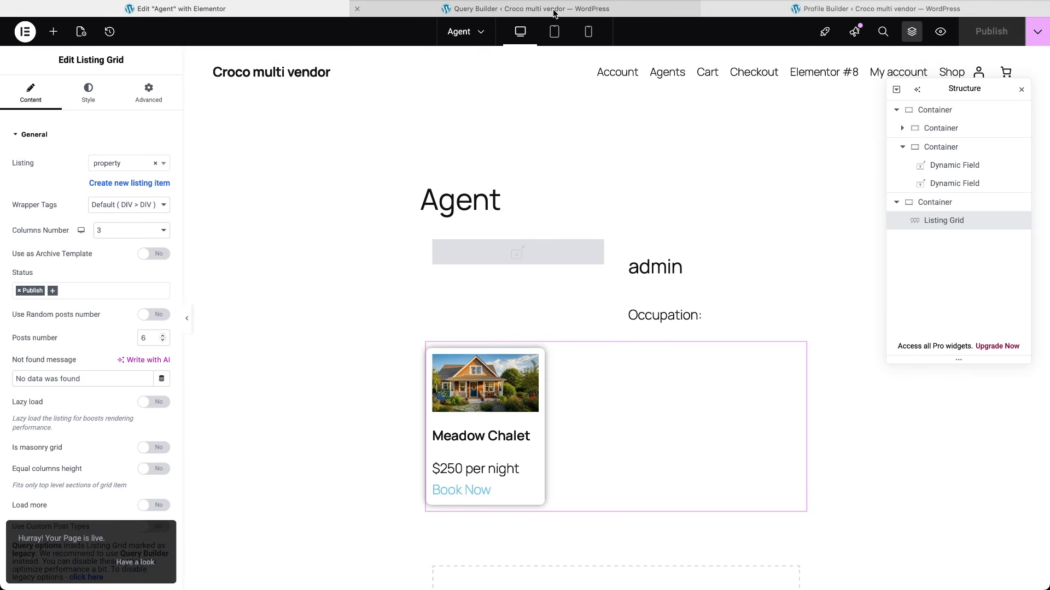
left_click(553, 13)
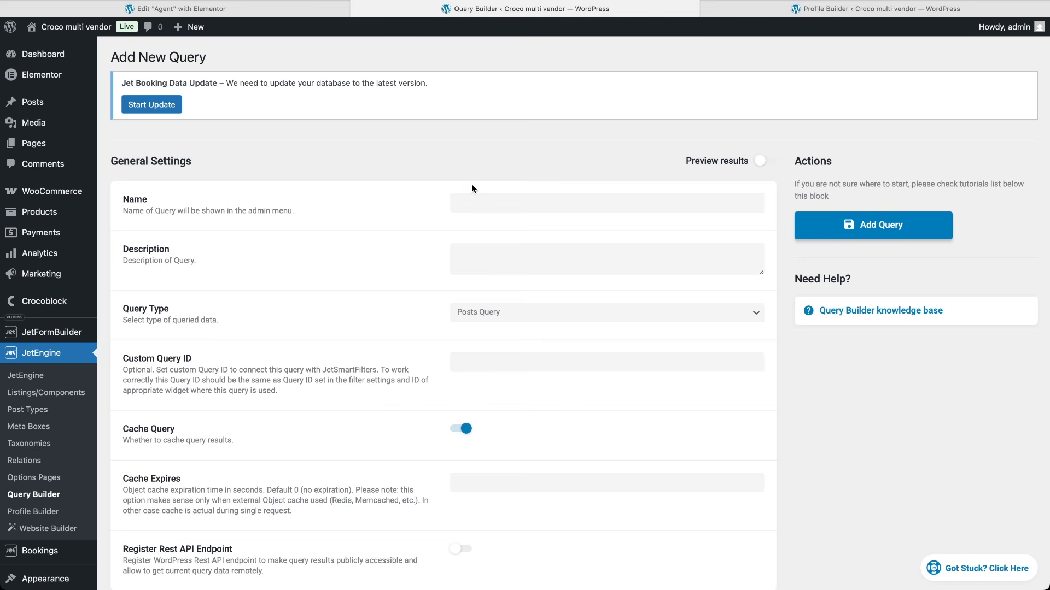
Step: Create WC Product Query 'Vendor items': Published status, Author ID set to Queried user ID
left_click(474, 202)
type("Vendor items")
left_click(499, 312)
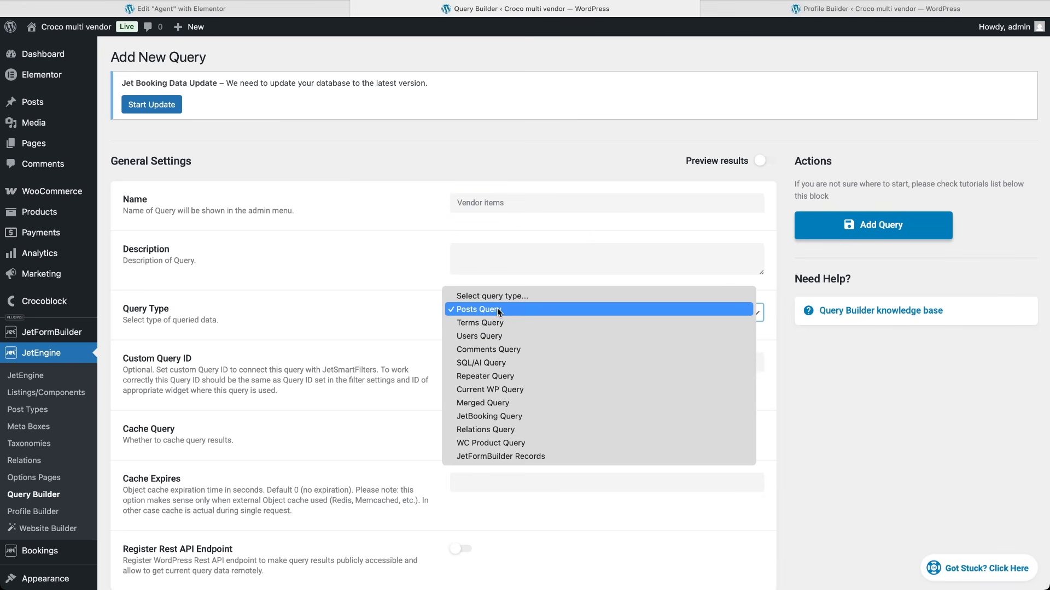
left_click(510, 441)
scroll(510, 441, "down", 6)
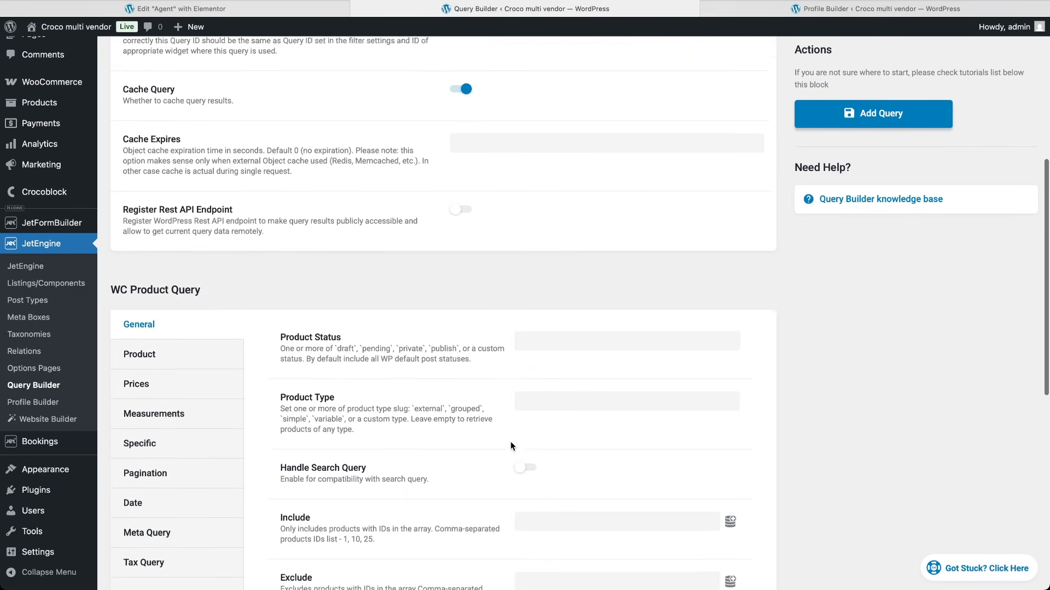
left_click(542, 332)
left_click(548, 364)
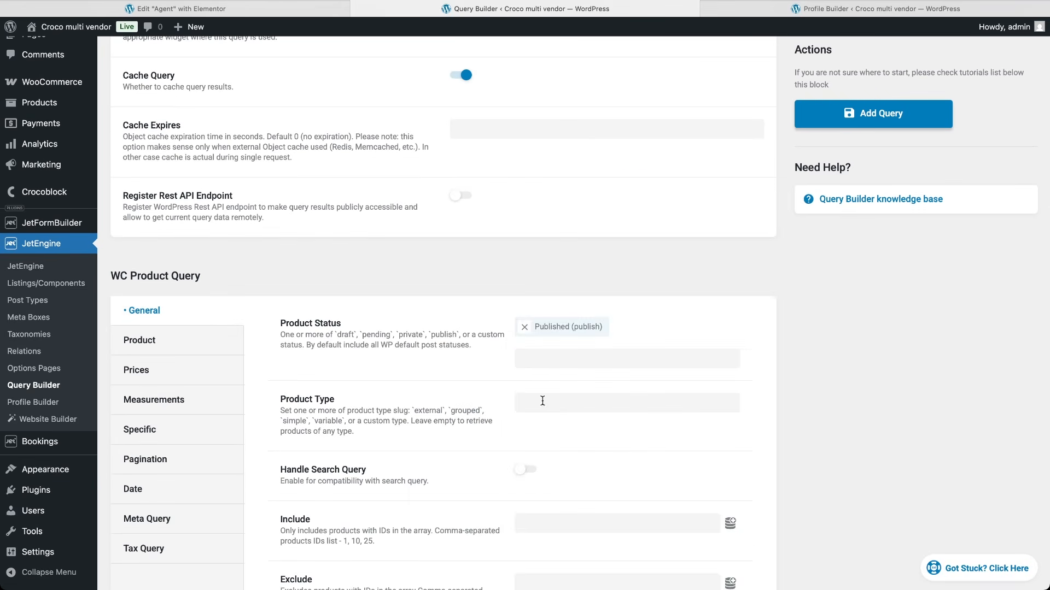
scroll(495, 495, "down", 8)
left_click(730, 417)
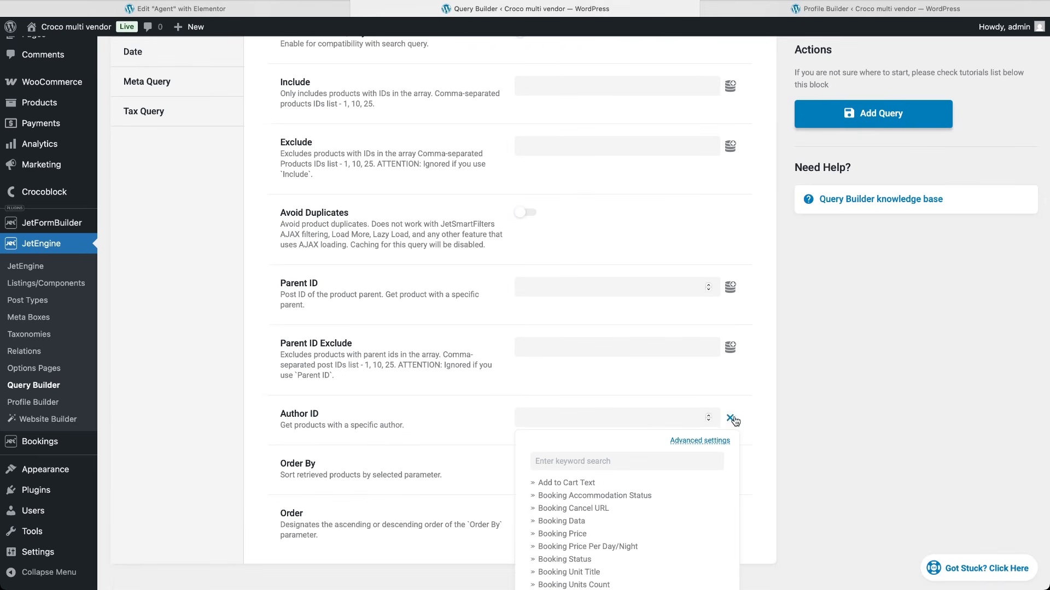
type("queried")
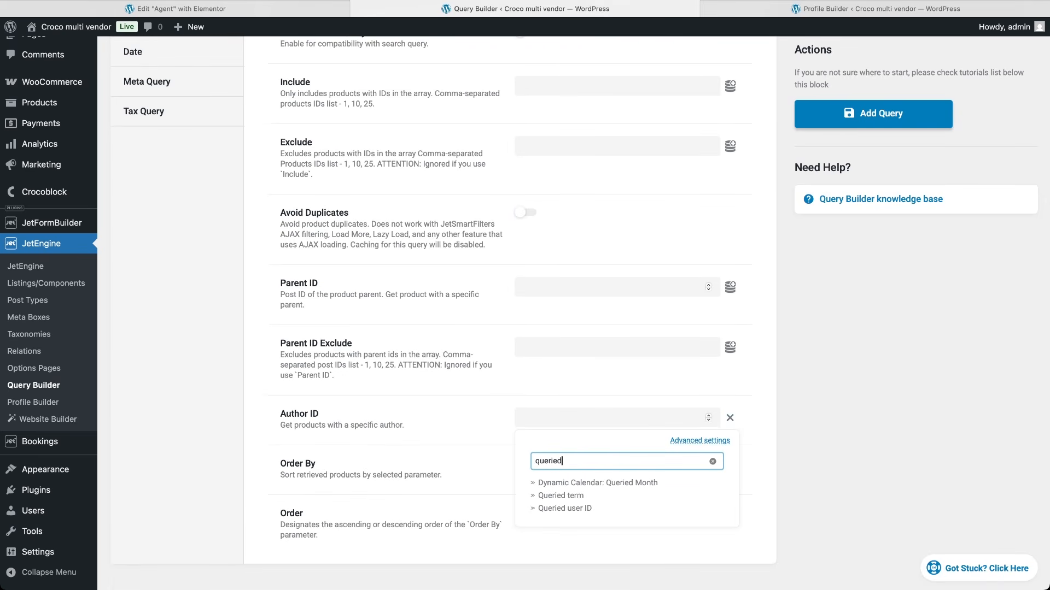
left_click(582, 509)
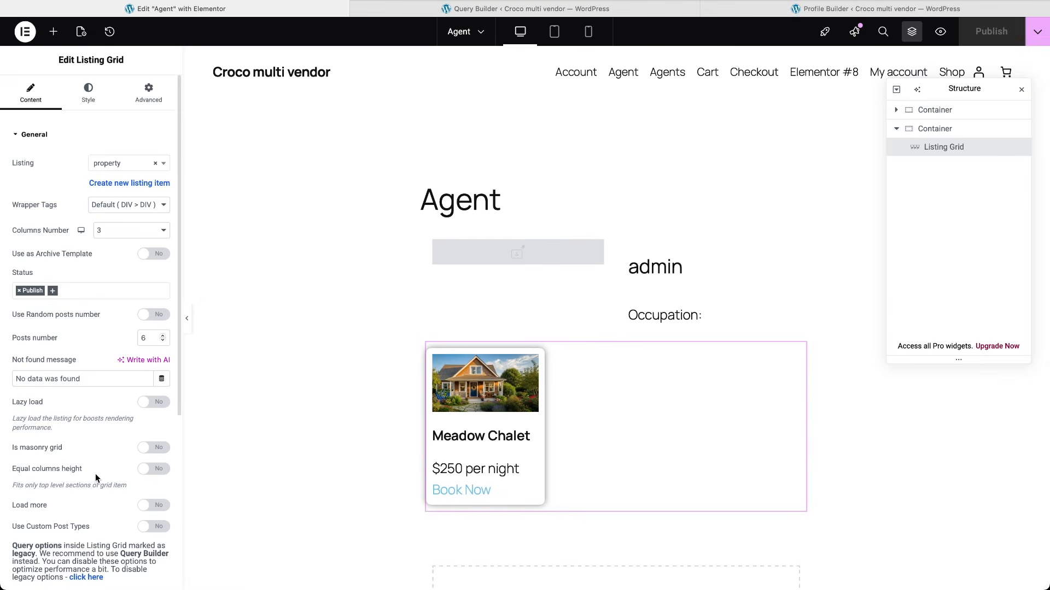
scroll(95, 474, "down", 5)
Step: Turn on Use Custom Query for the Listing Grid and select Vendor items
left_click(43, 429)
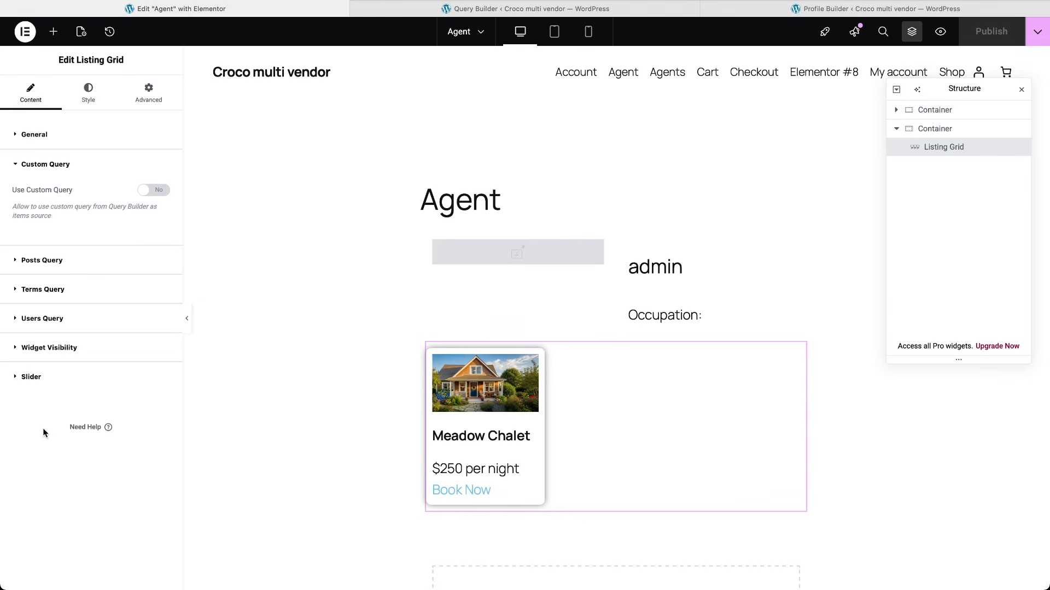
left_click(153, 190)
left_click(137, 238)
type("ve")
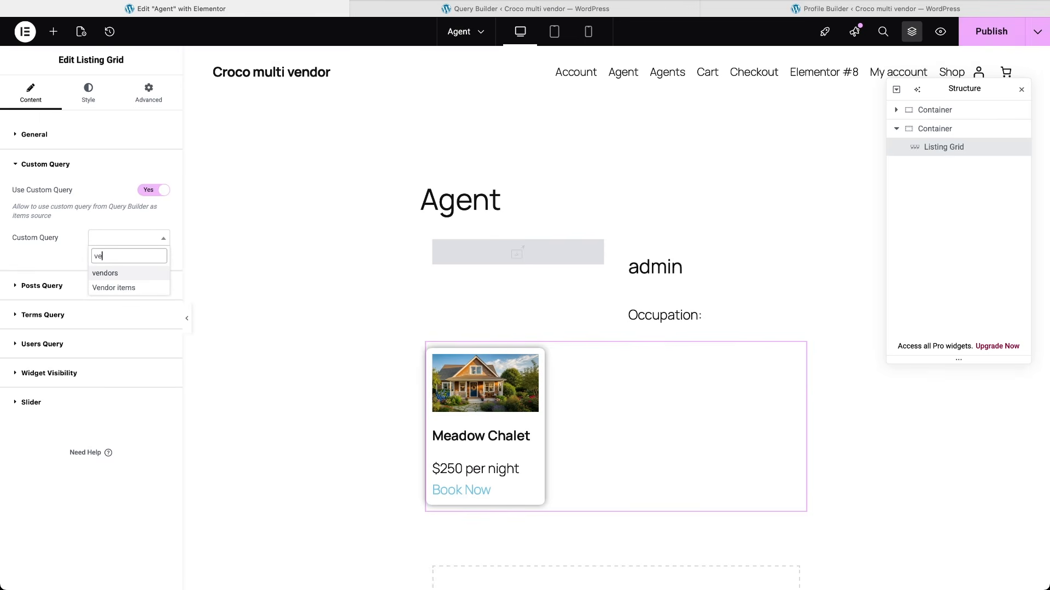
type("n")
left_click(133, 287)
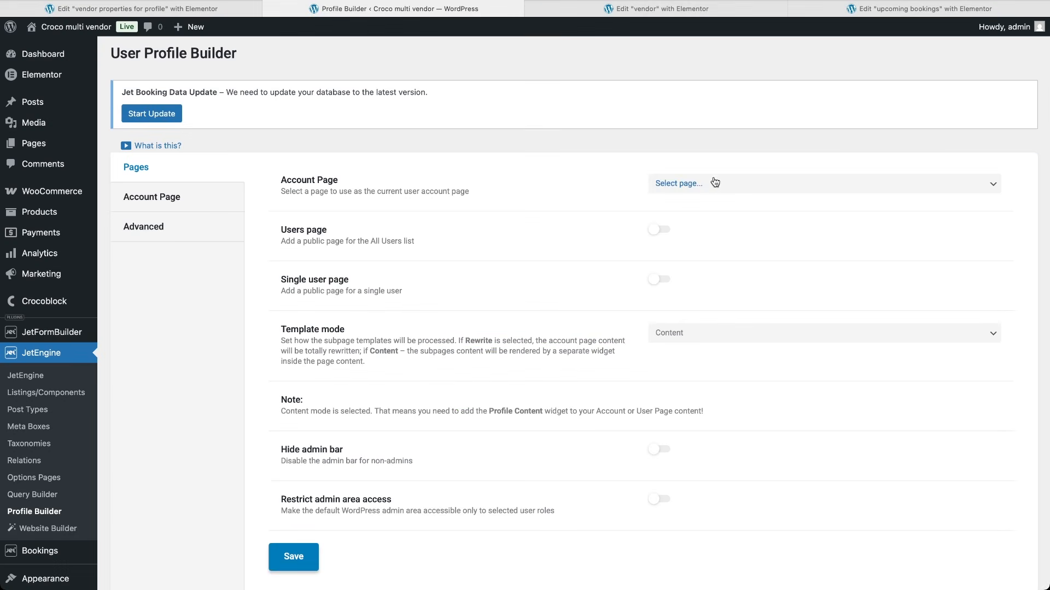
Step: Set Account as the account page, enable Agents as users page, and enable single user page
left_click(710, 183)
left_click(682, 196)
left_click(663, 230)
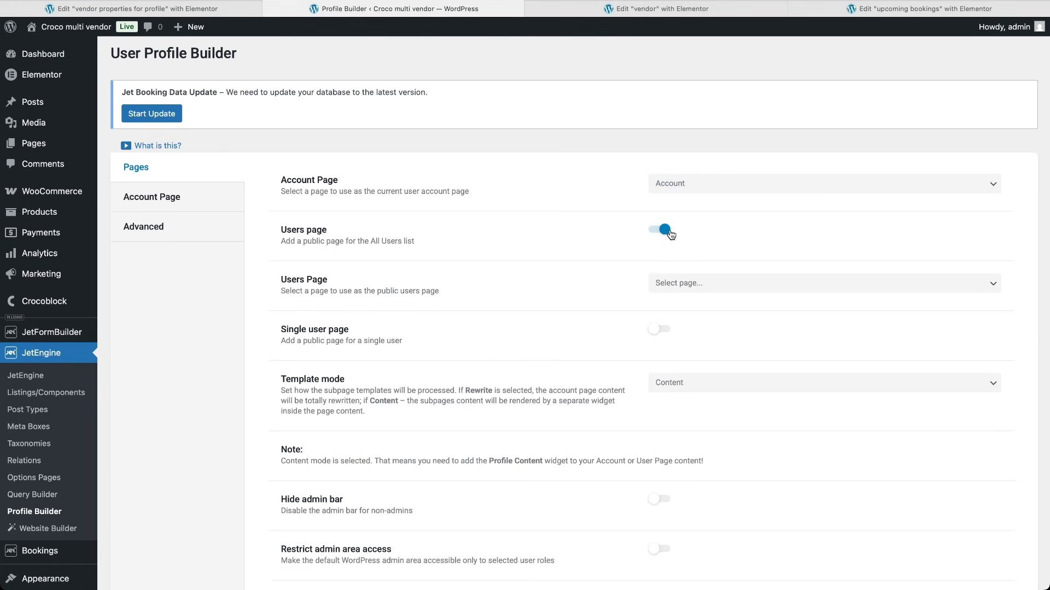
left_click(671, 284)
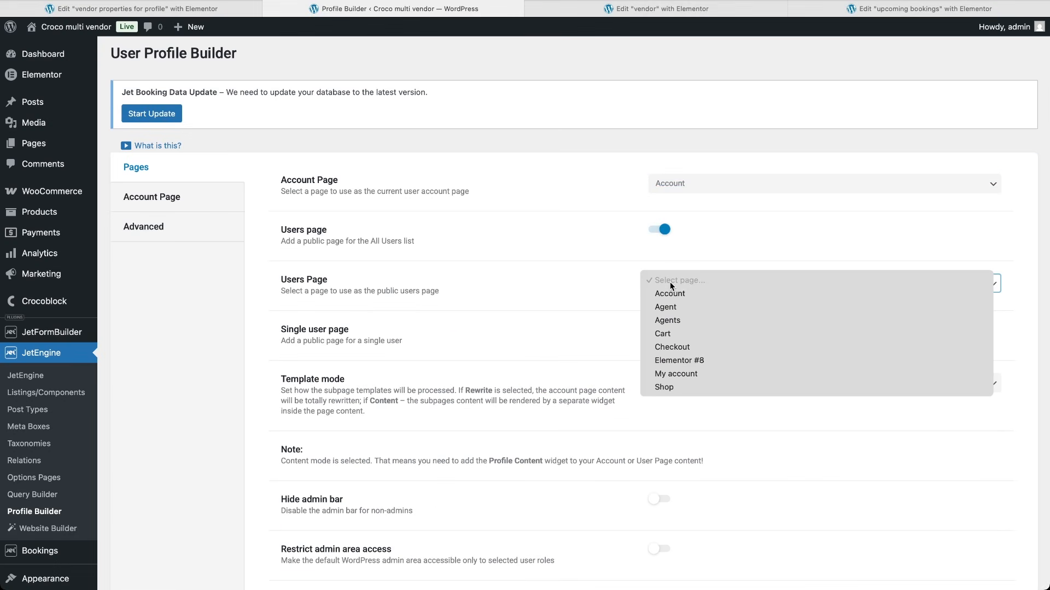
left_click(678, 320)
left_click(662, 330)
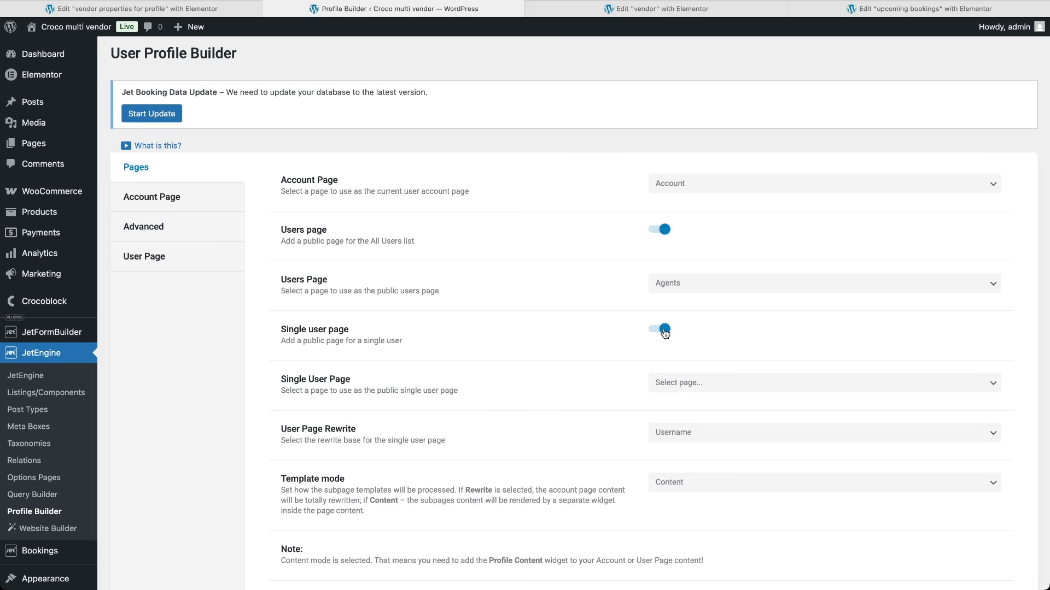
Step: Set Agent as the Single User Page
left_click(675, 383)
left_click(674, 407)
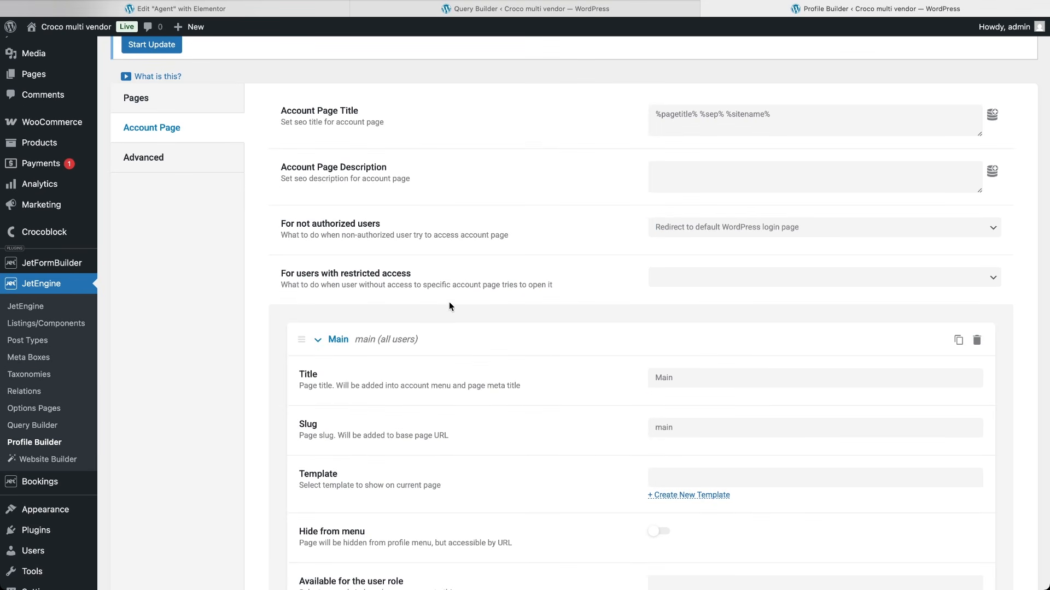
scroll(464, 362, "down", 3)
scroll(464, 362, "down", 2)
scroll(464, 362, "up", 4)
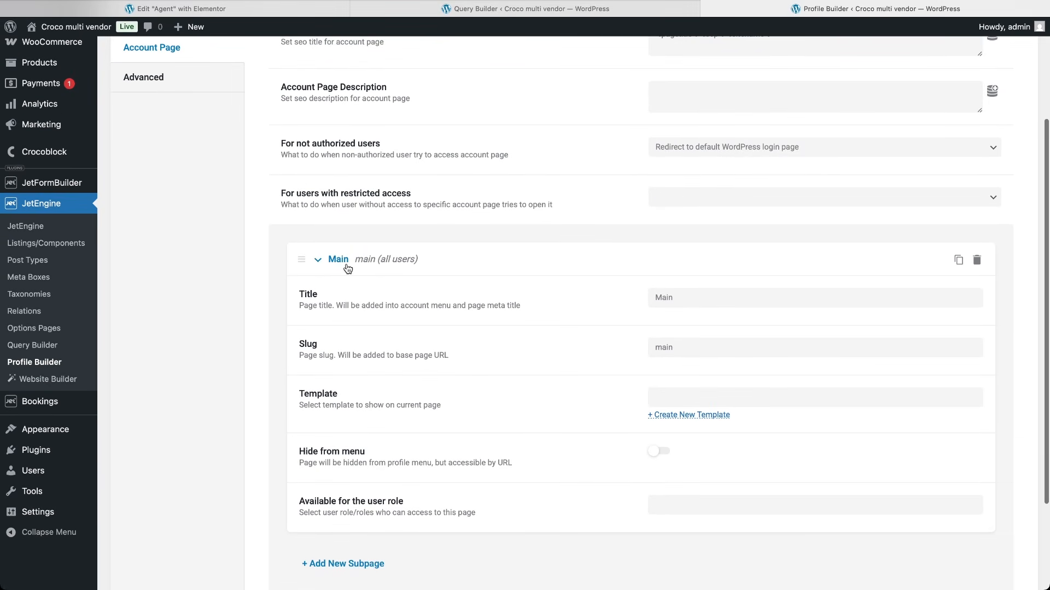
Step: Delete the default Main subpage and add a new blank subpage
left_click(977, 260)
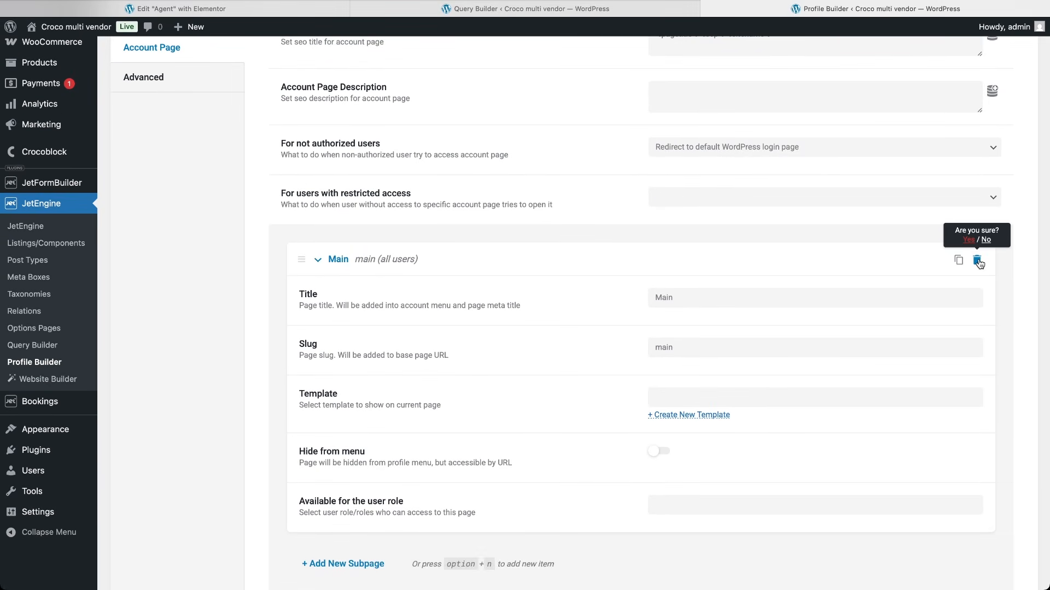
left_click(970, 243)
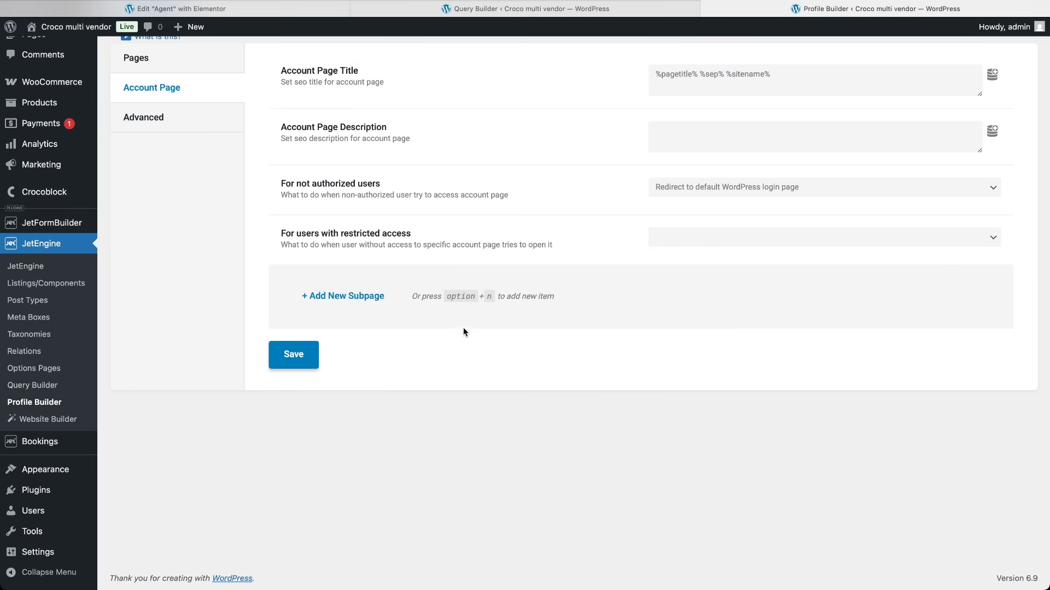
left_click(372, 298)
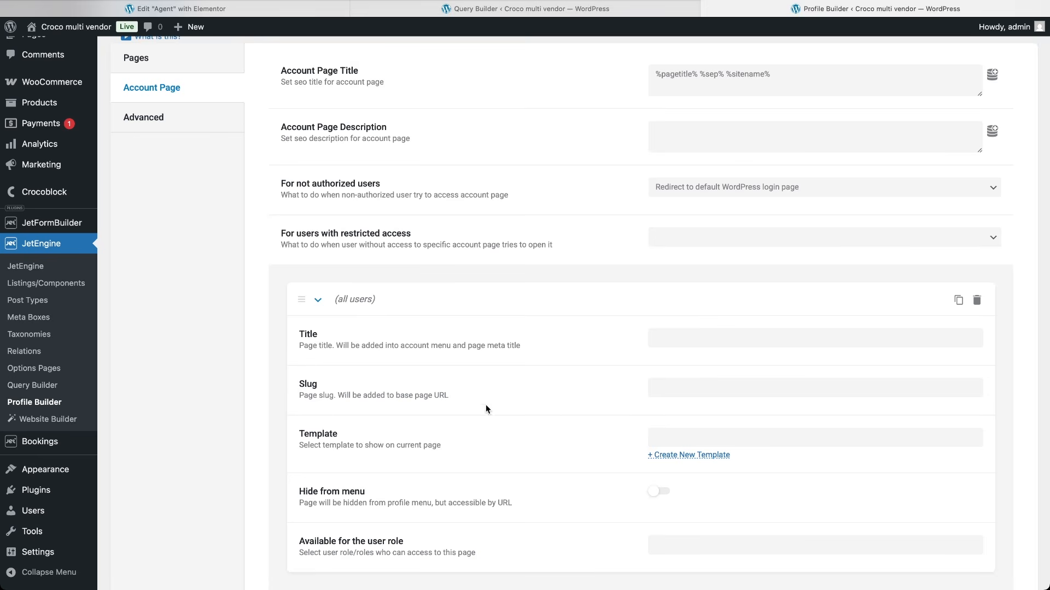
left_click(681, 457)
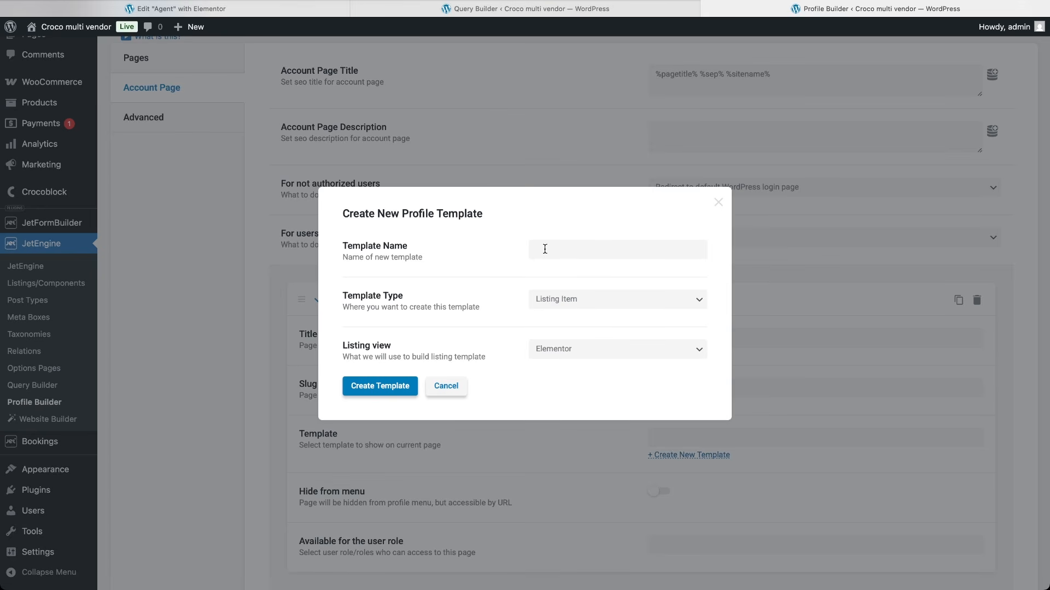
left_click(552, 306)
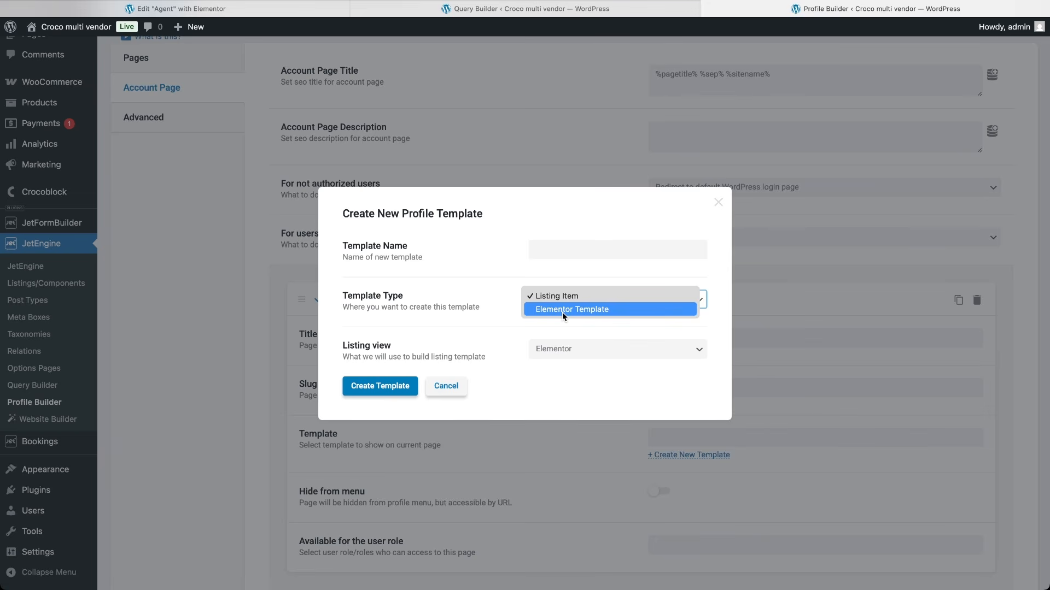
left_click(720, 205)
left_click(719, 203)
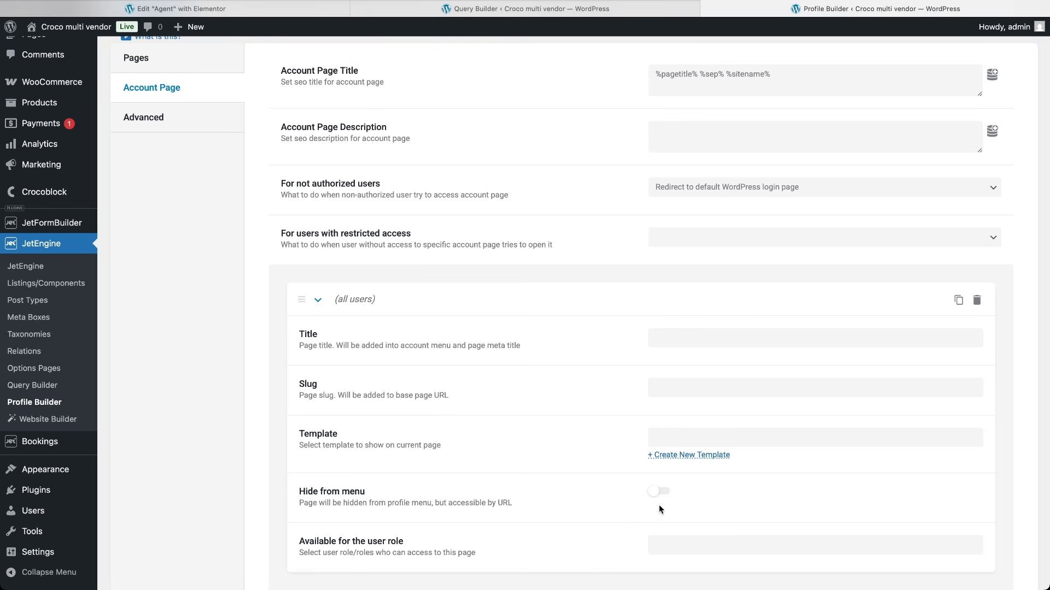
scroll(662, 508, "down", 3)
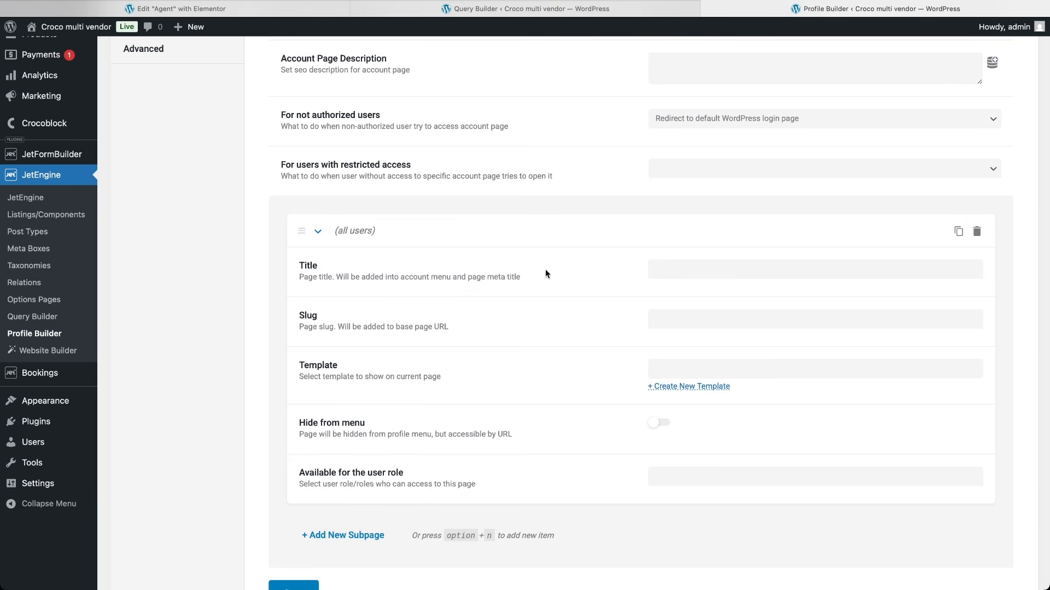
Step: Create the 'User Info' subpage with a new 'user info' Elementor template, limited to vendors and administrators
left_click(671, 269)
type("User Info")
key("Tab")
key("Tab")
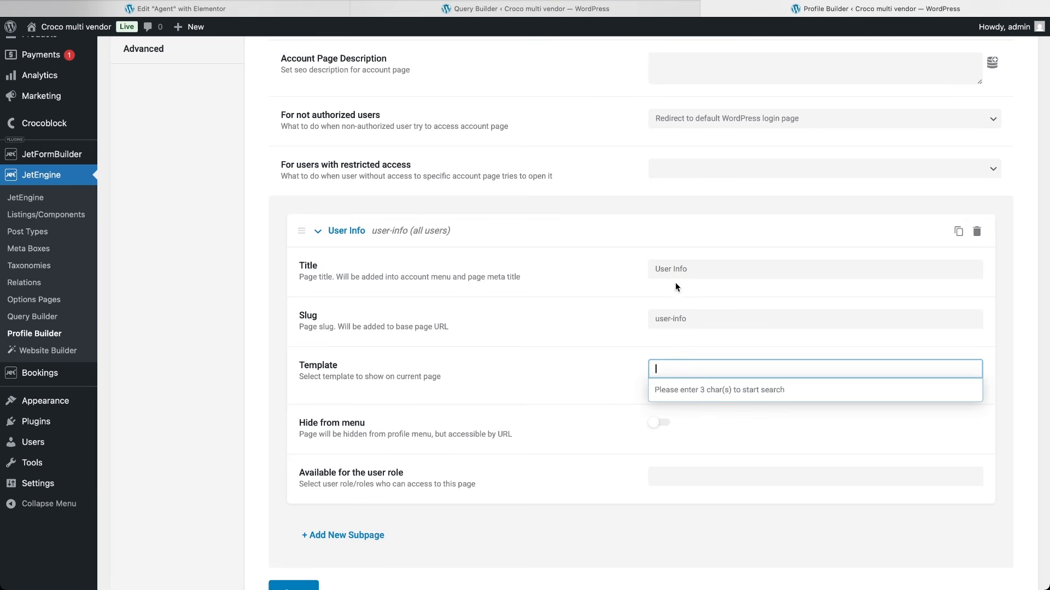
left_click(635, 374)
left_click(677, 388)
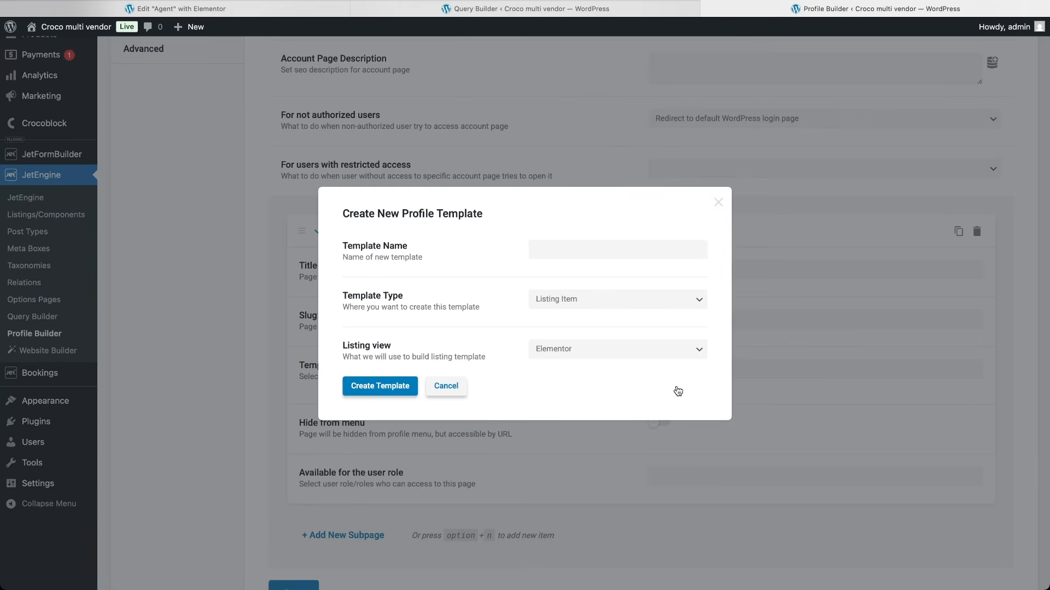
left_click(609, 246)
type("user info")
left_click(670, 300)
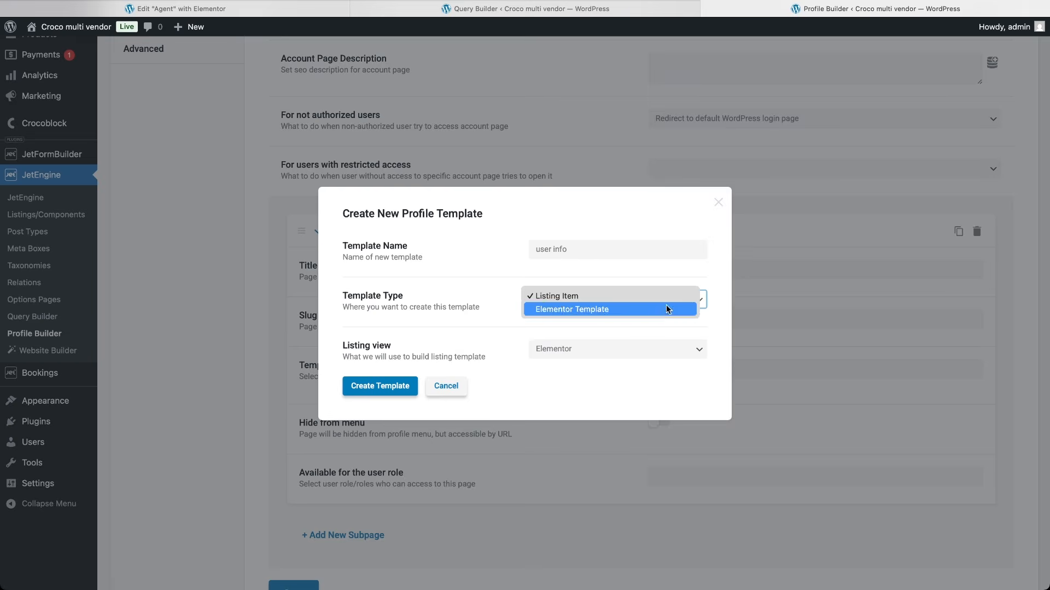
left_click(665, 307)
left_click(382, 363)
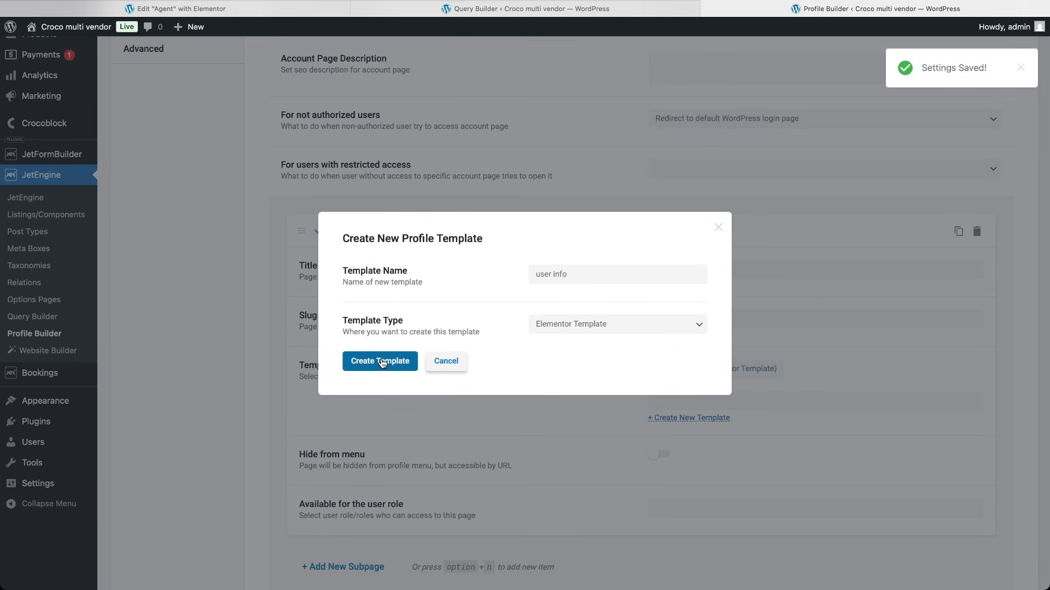
left_click(717, 227)
scroll(527, 494, "down", 4)
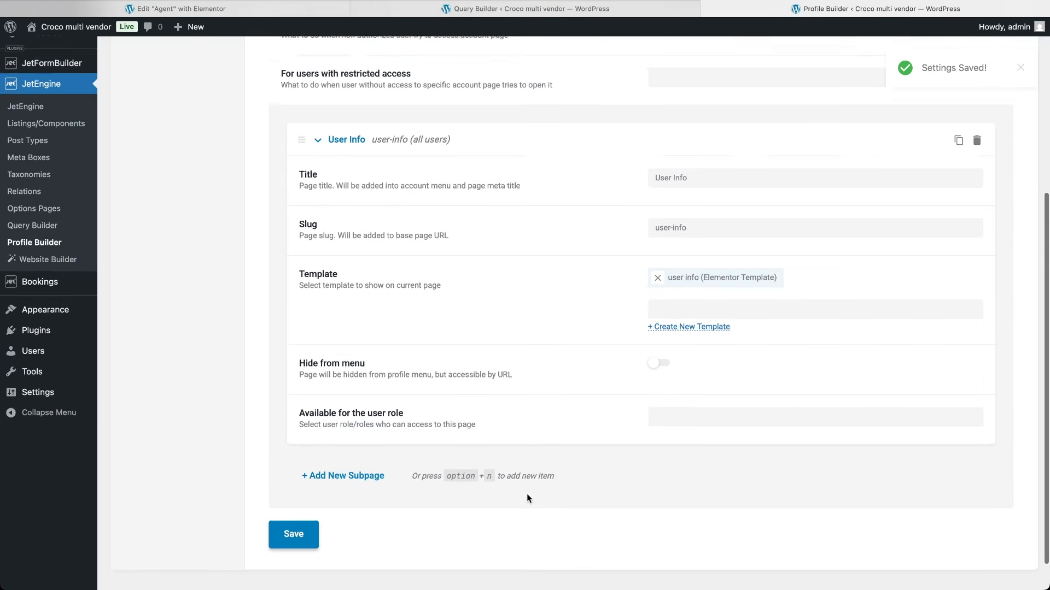
left_click(705, 393)
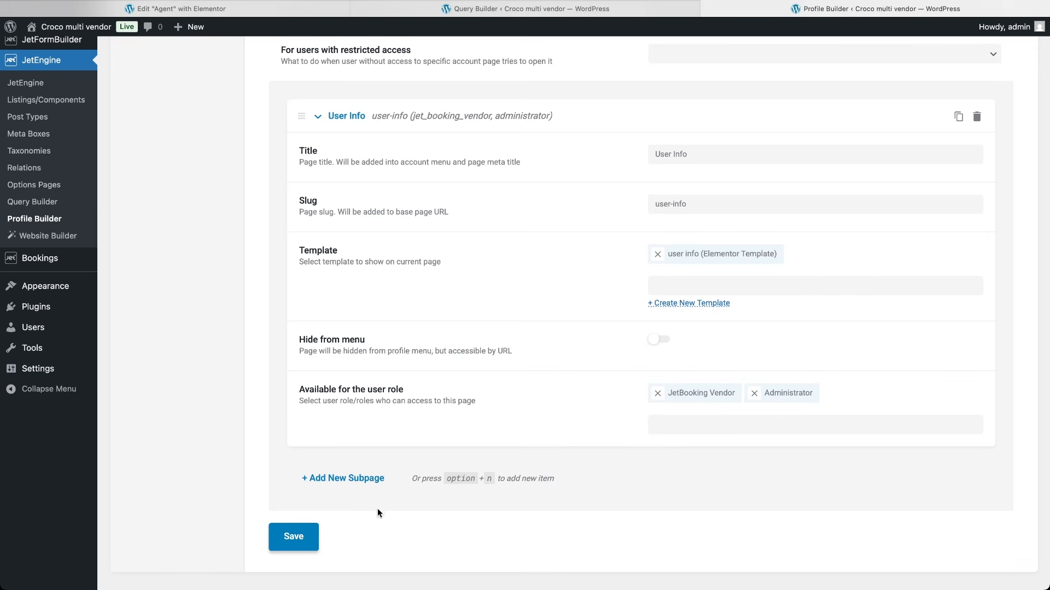
Step: Add a 'My Properties' subpage, then append another empty subpage
left_click(326, 478)
scroll(480, 521, "down", 6)
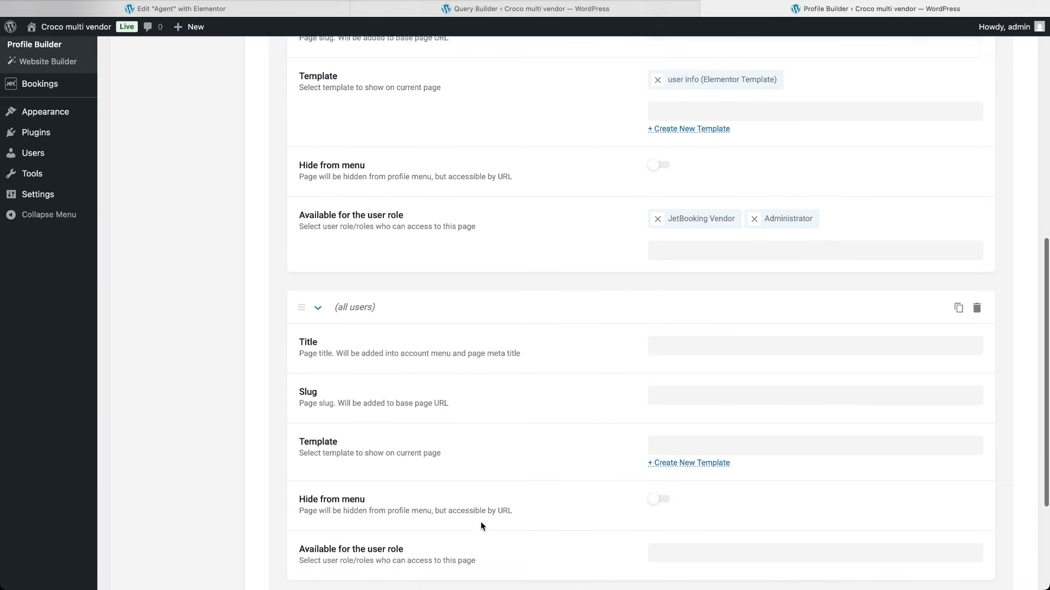
left_click(680, 349)
type("My Properties")
key("super+a")
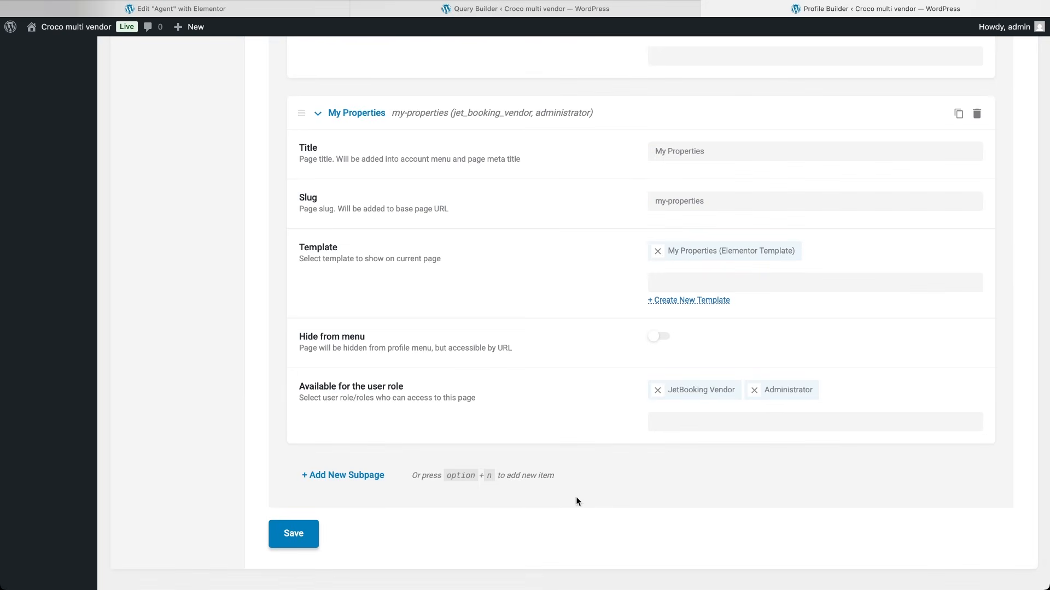
left_click(342, 475)
scroll(492, 510, "down", 4)
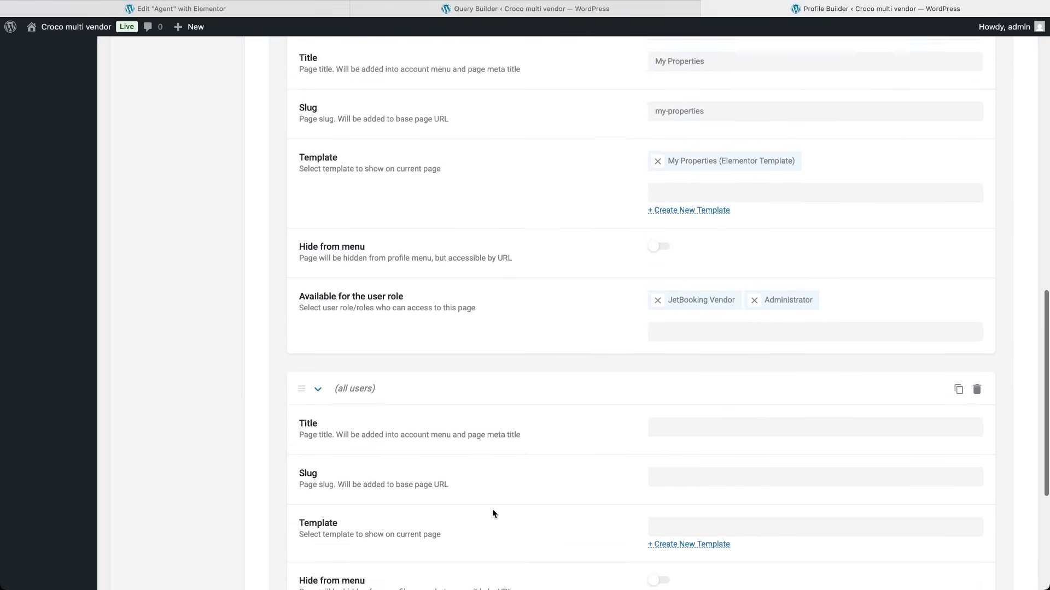
Step: Title the subpage 'Edit Property' and attach a new 'Edit Property' Elementor template
left_click(711, 292)
type("Edit Property")
key("super+a")
key("super+c")
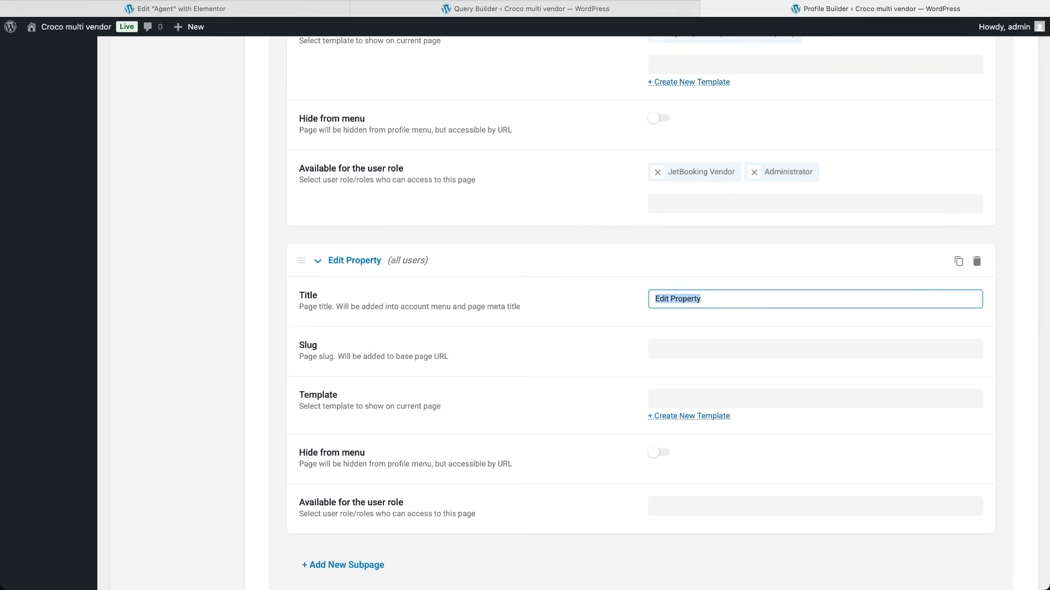
key("Tab")
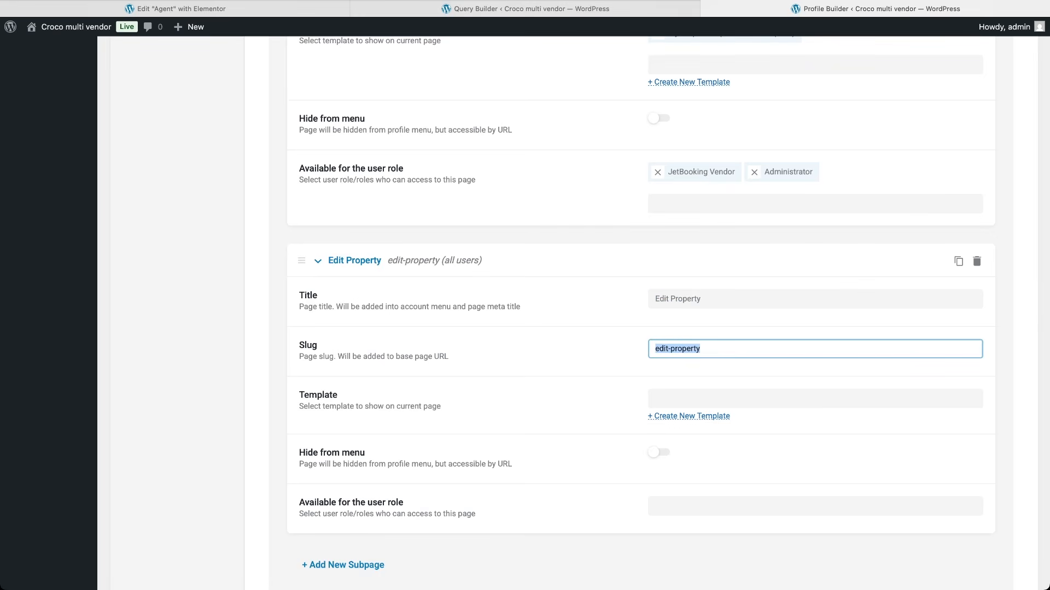
left_click(703, 418)
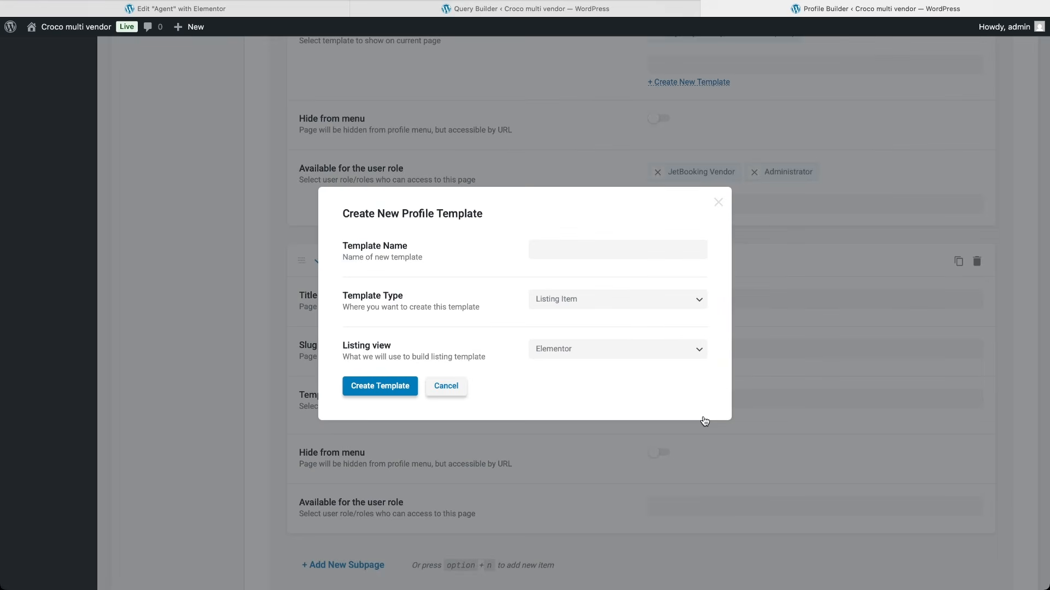
left_click(632, 255)
key("super+v")
left_click(608, 299)
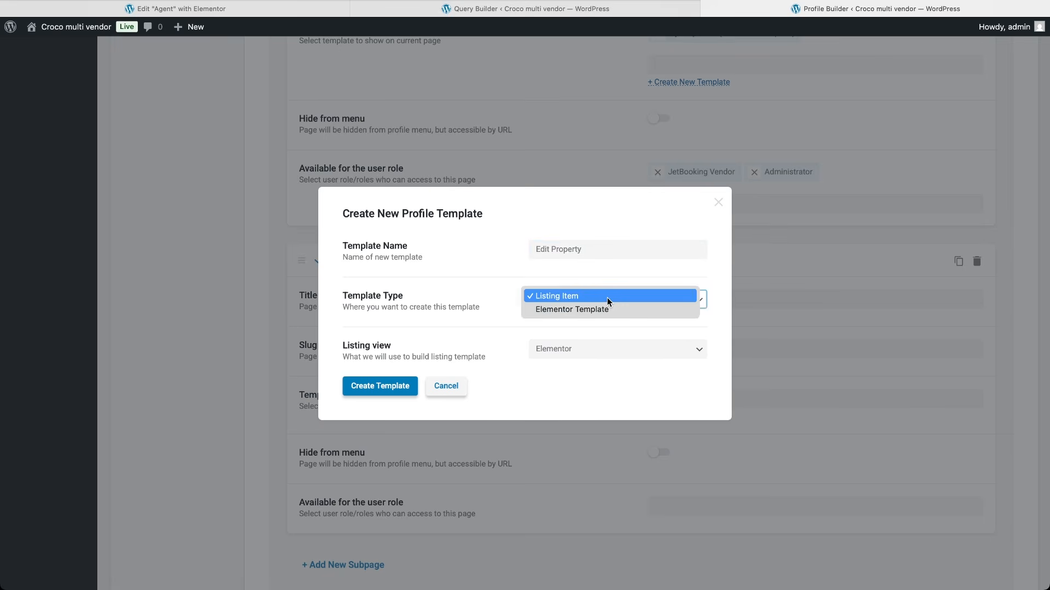
left_click(606, 310)
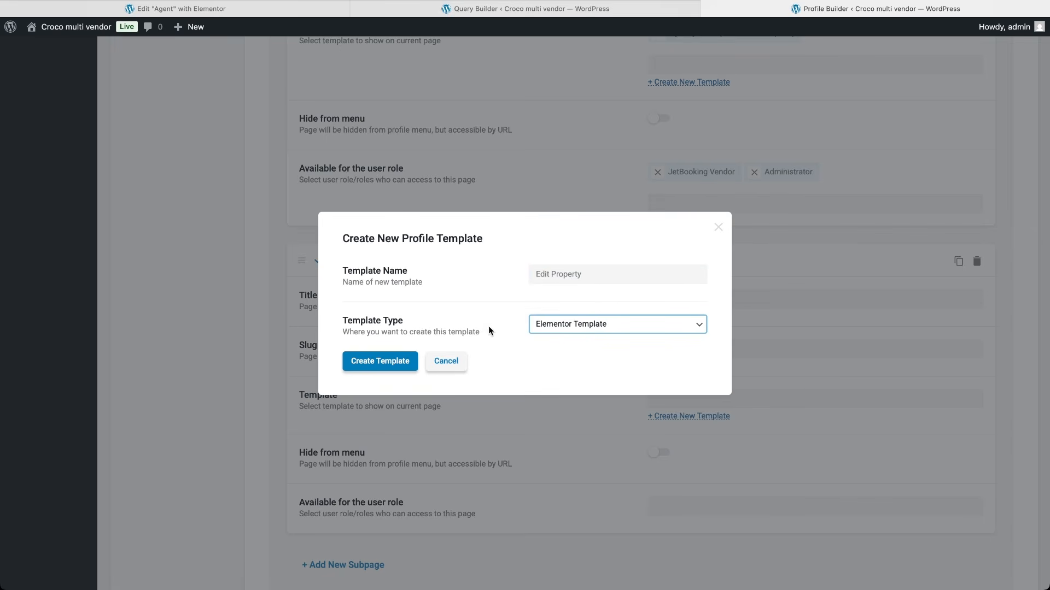
left_click(405, 358)
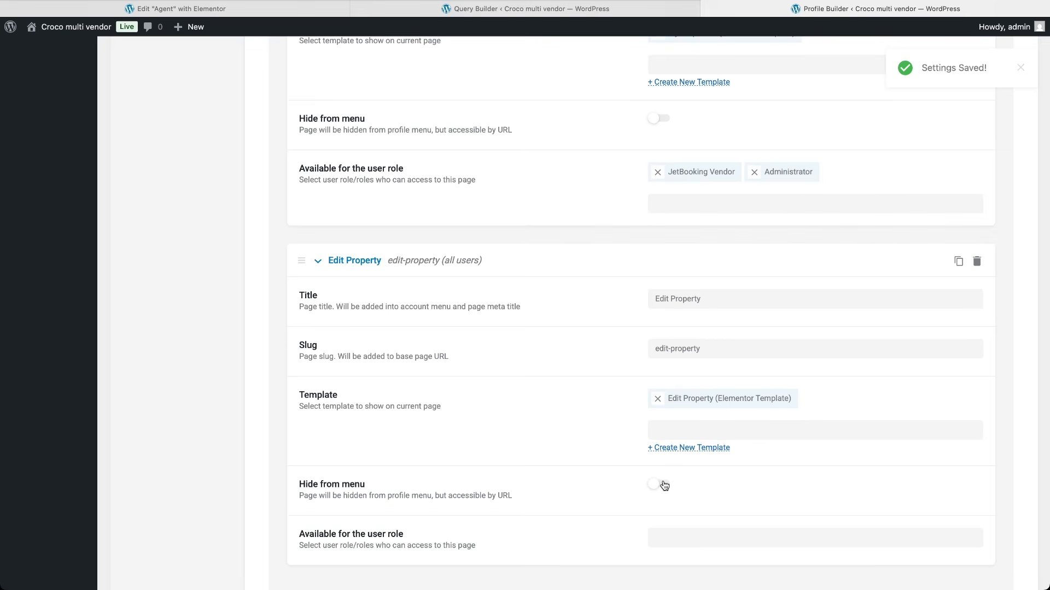
Step: Hide Edit Property from the menu, allow JetBooking Vendor and Administrator, and add another subpage
left_click(662, 485)
scroll(625, 524, "down", 2)
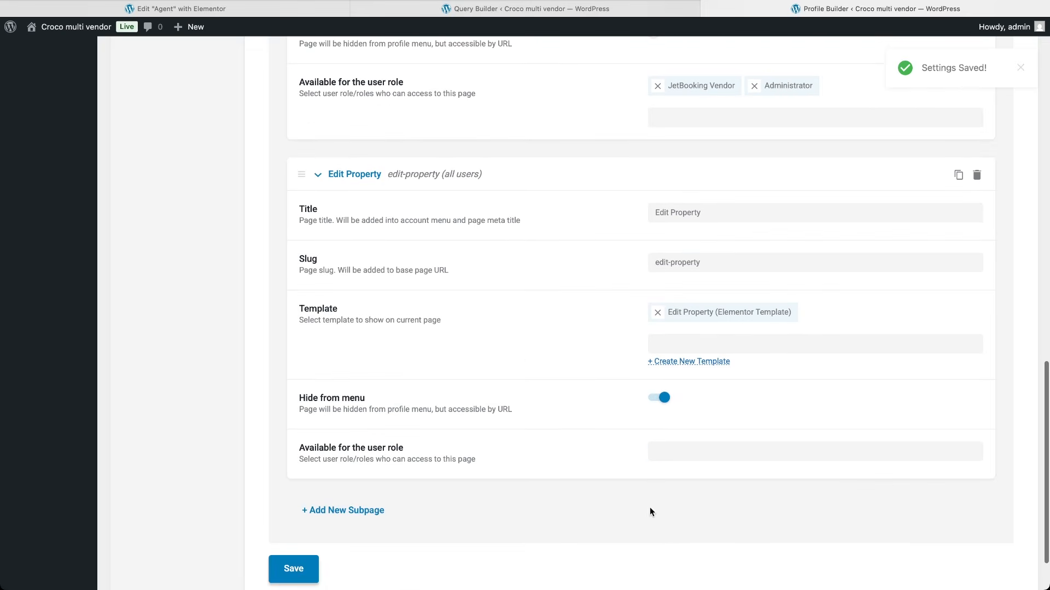
left_click(683, 453)
type("jet")
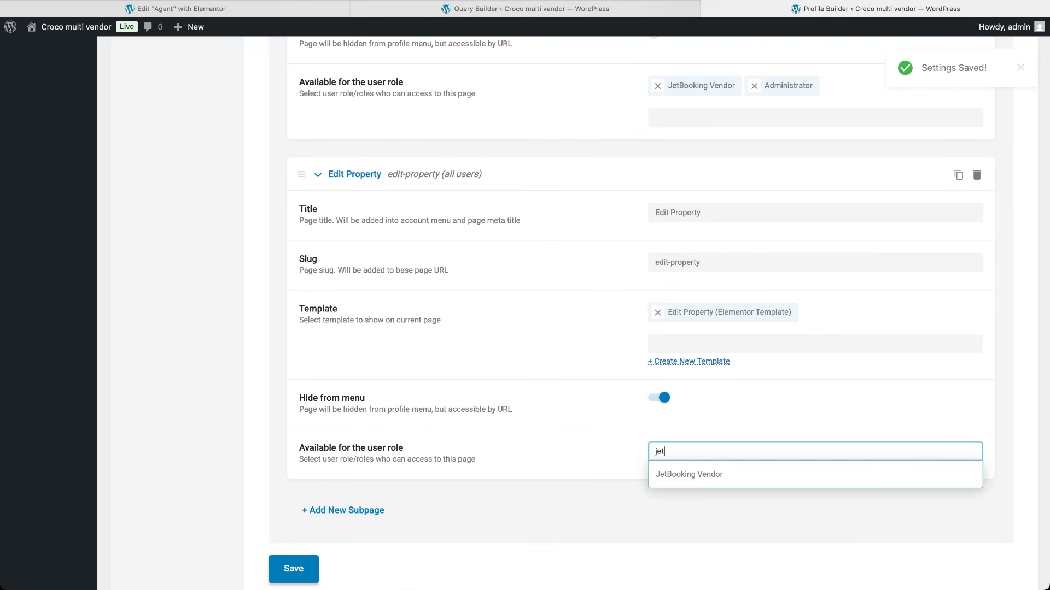
left_click(687, 478)
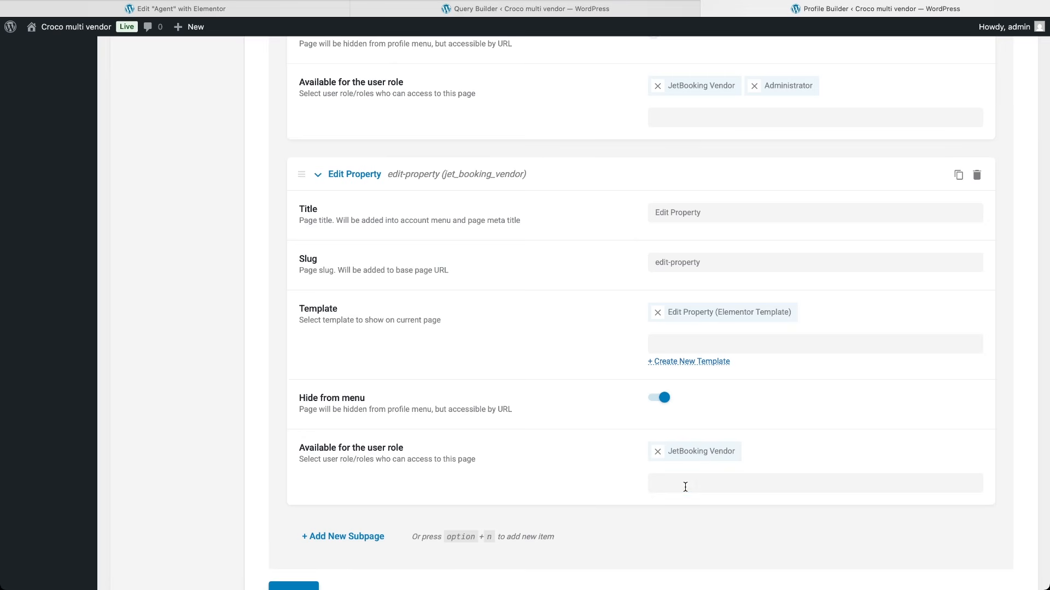
left_click(687, 484)
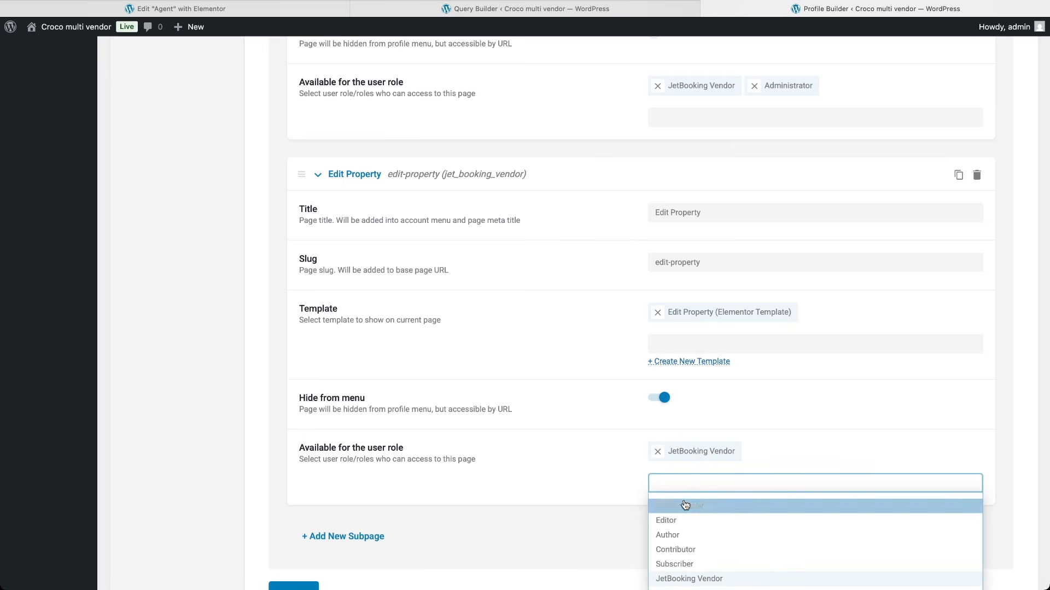
left_click(685, 506)
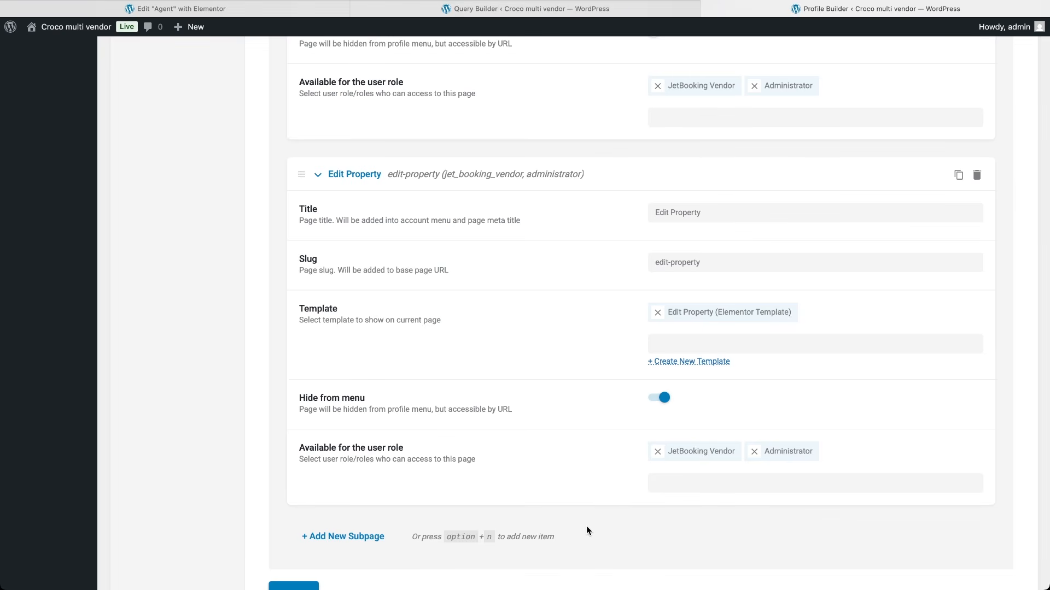
scroll(587, 529, "down", 3)
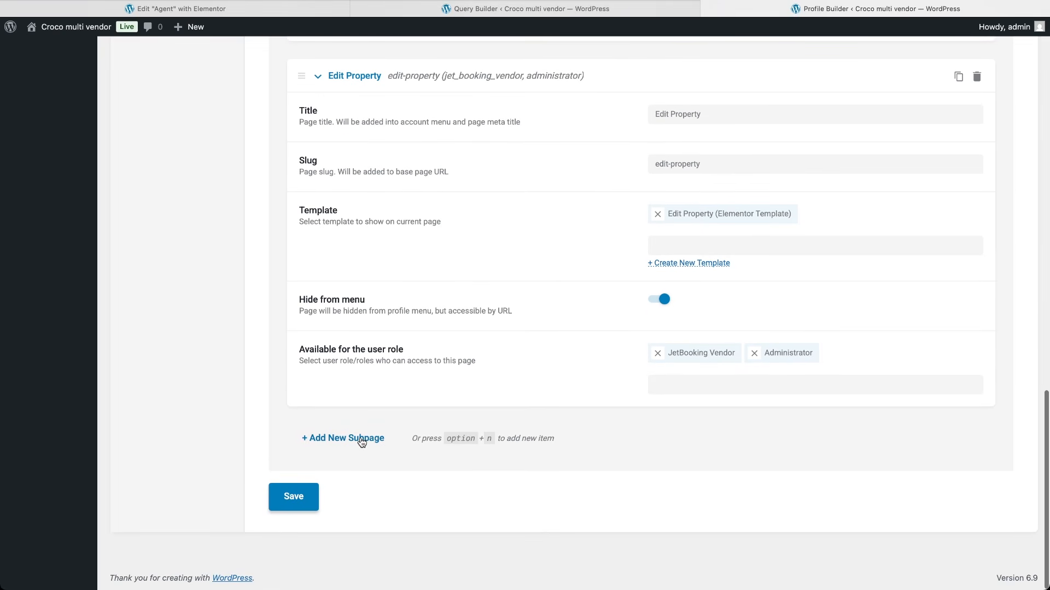
left_click(361, 442)
scroll(588, 526, "down", 3)
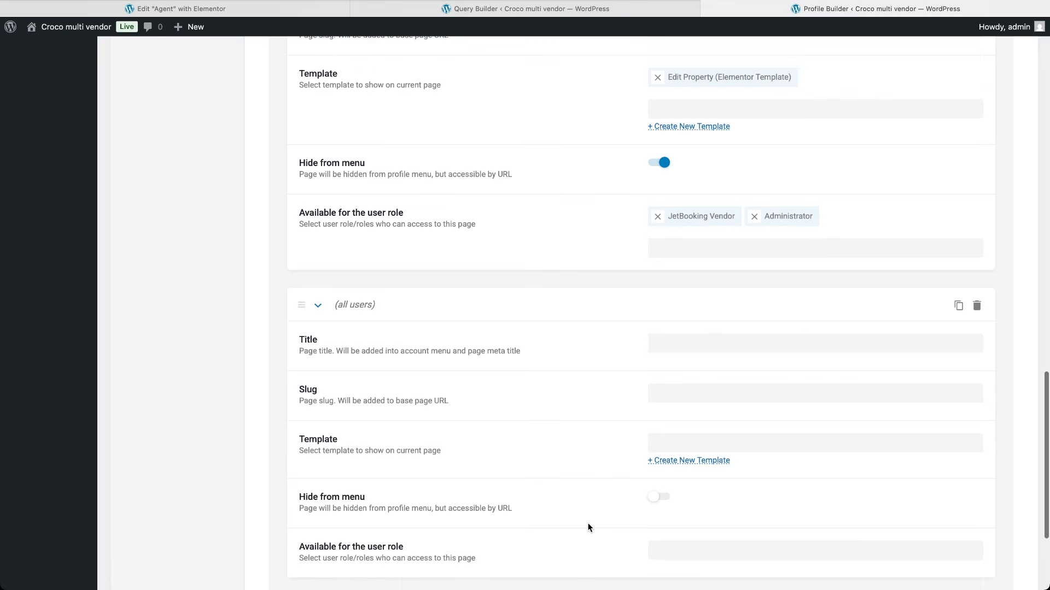
Step: Title the new subpage 'Add Property' with slug add-property
left_click(675, 349)
type("Add Property")
key("super+a")
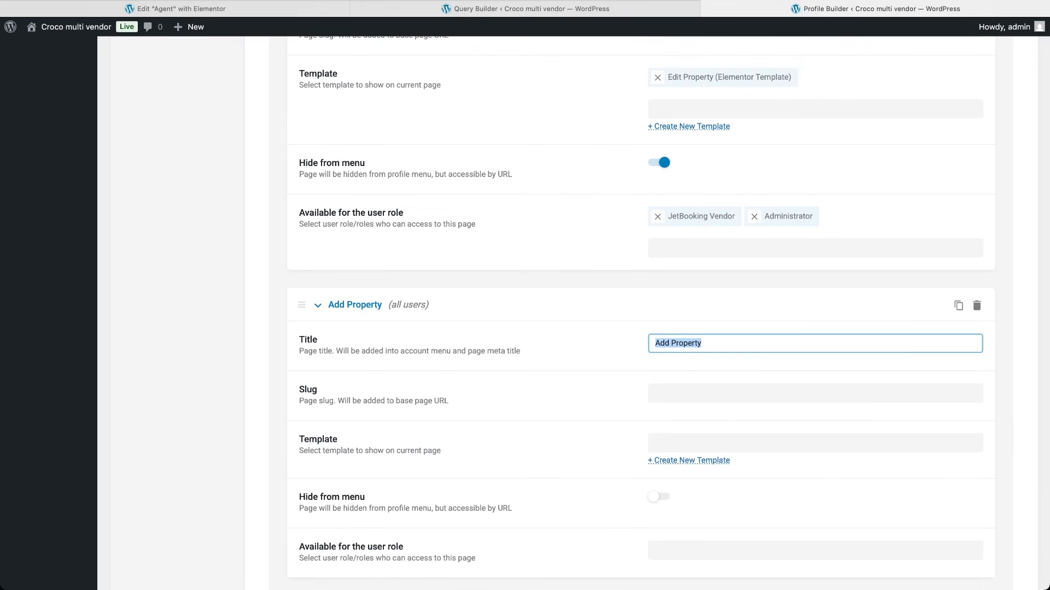
key("Tab")
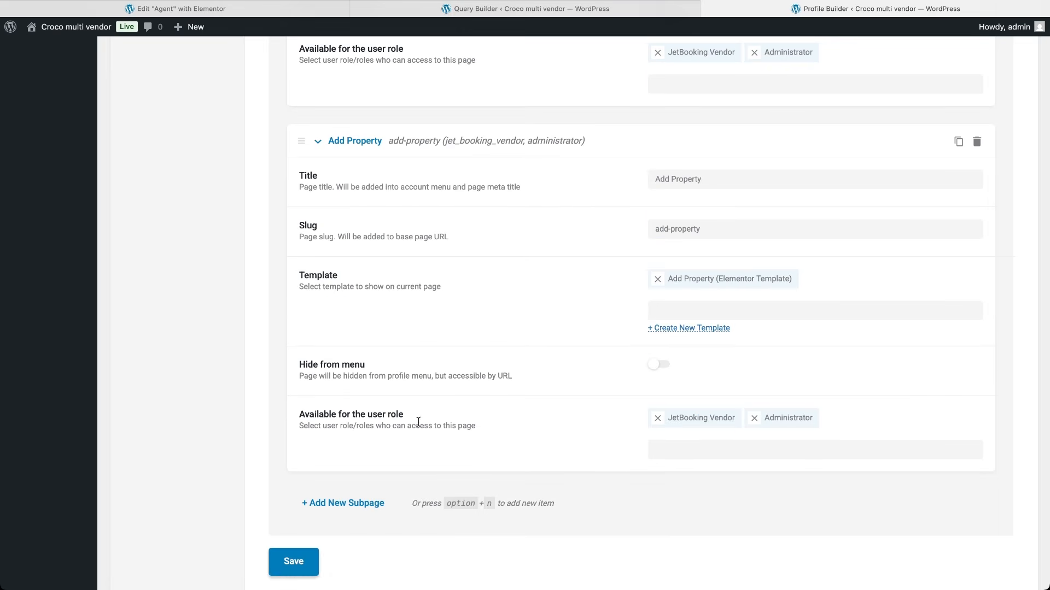
Step: Add one more subpage and save the Profile Builder settings
left_click(345, 503)
scroll(543, 514, "down", 3)
scroll(543, 517, "down", 4)
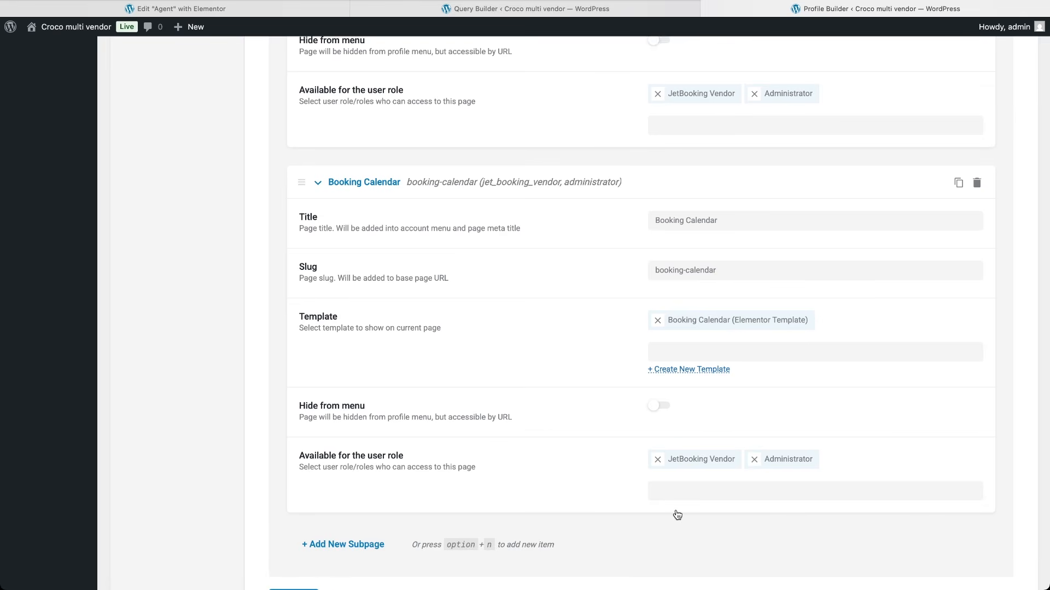
scroll(677, 515, "down", 3)
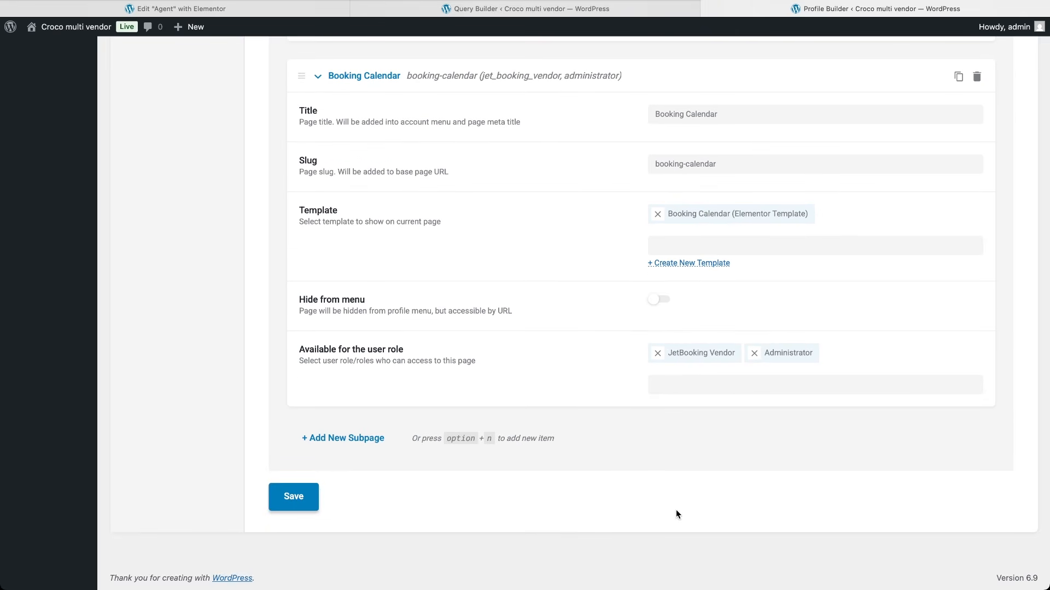
left_click(298, 496)
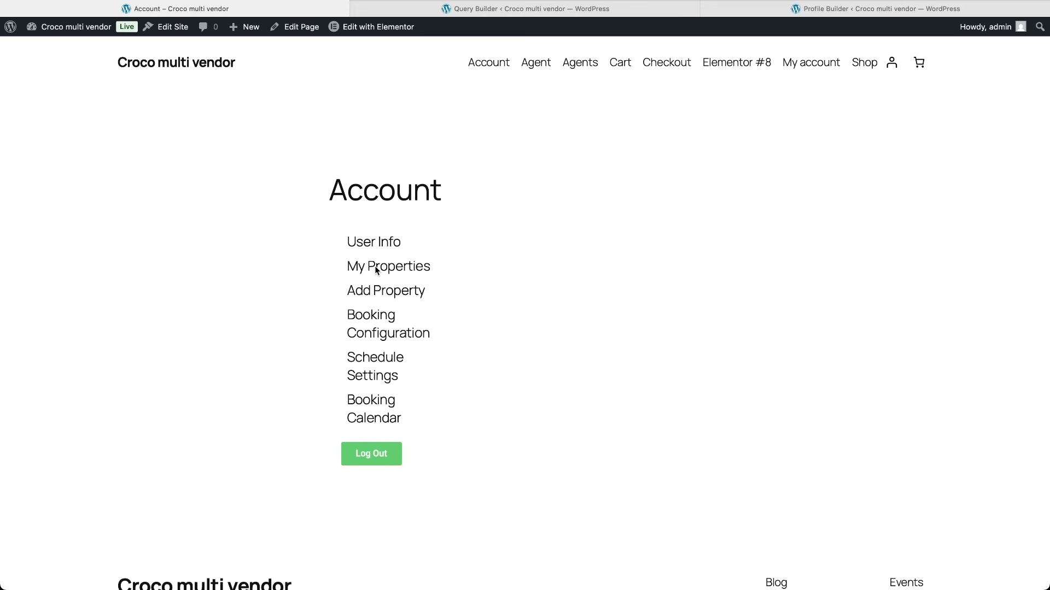
Step: Confirm the live Account page shows the six-item profile menu, then return to the admin Dashboard
left_click(378, 291)
left_click(403, 10)
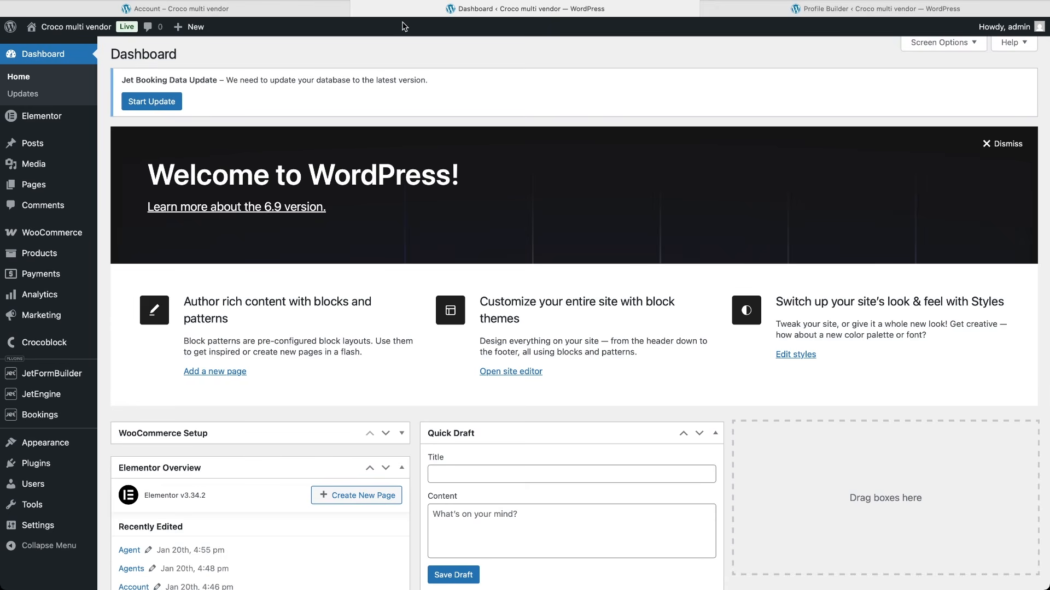
Step: Open the user info template from Elementor's Templates list in the Elementor editor
mouse_move(49, 115)
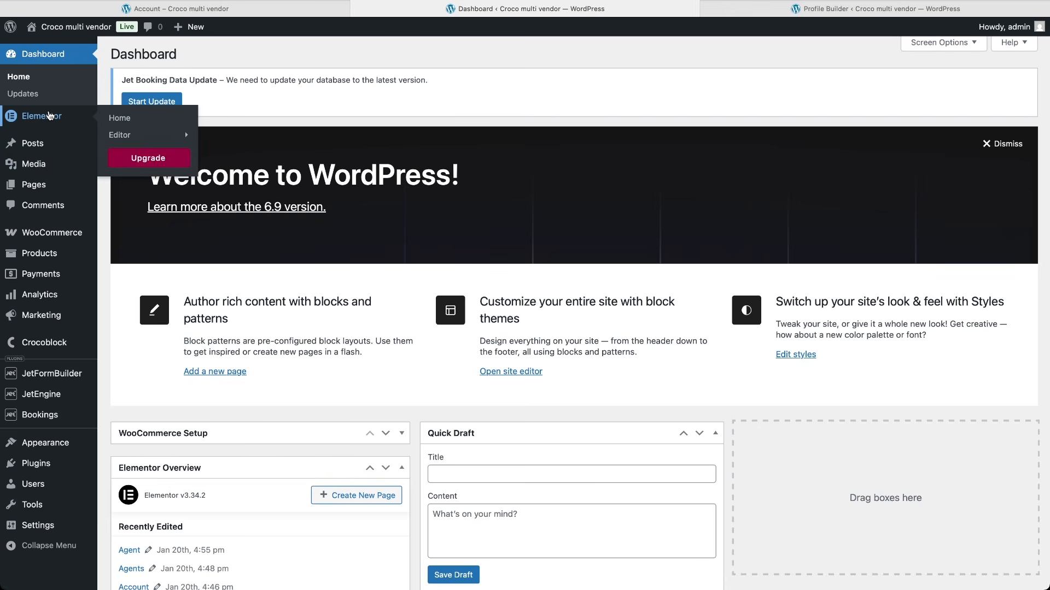
mouse_move(123, 138)
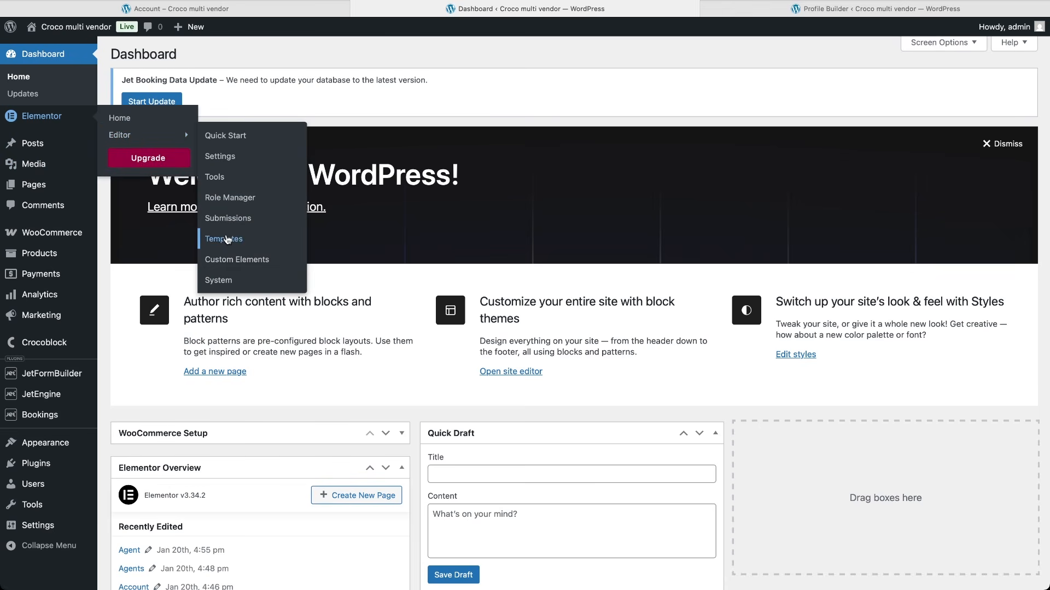
left_click(224, 239)
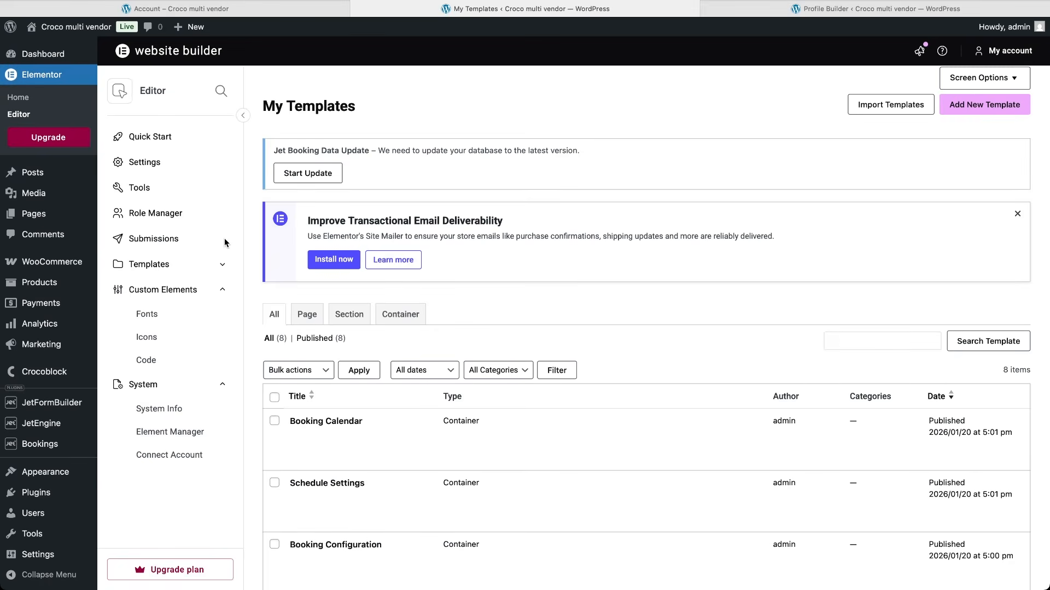
scroll(359, 474, "down", 4)
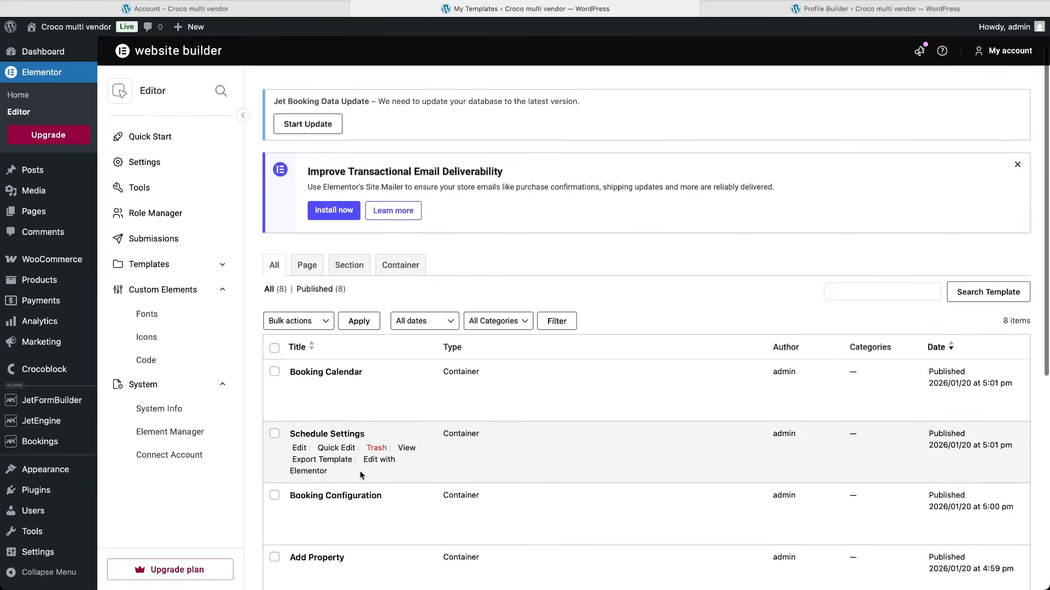
scroll(360, 475, "down", 3)
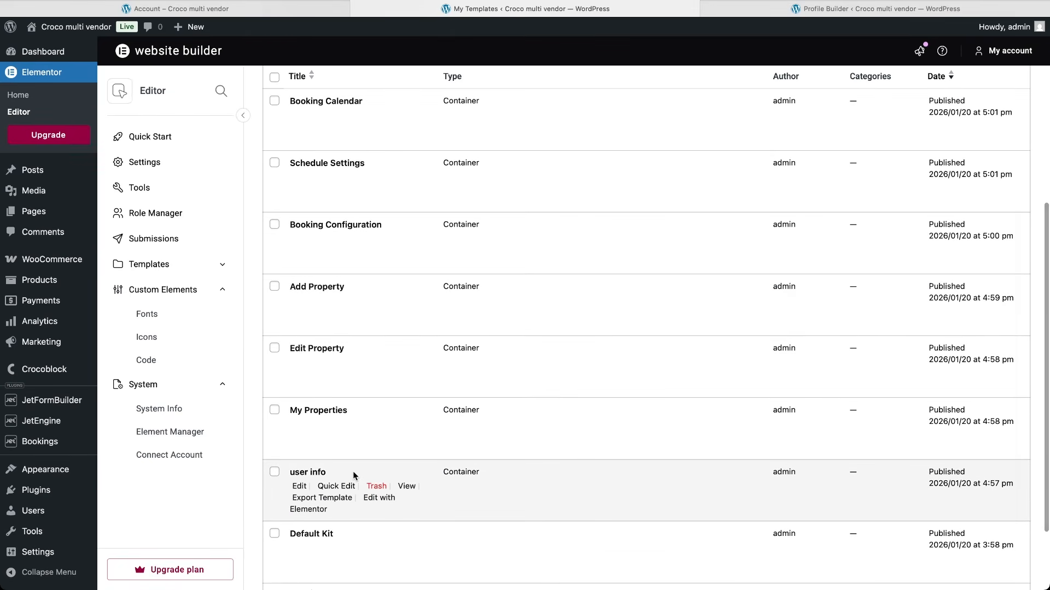
left_click(302, 509)
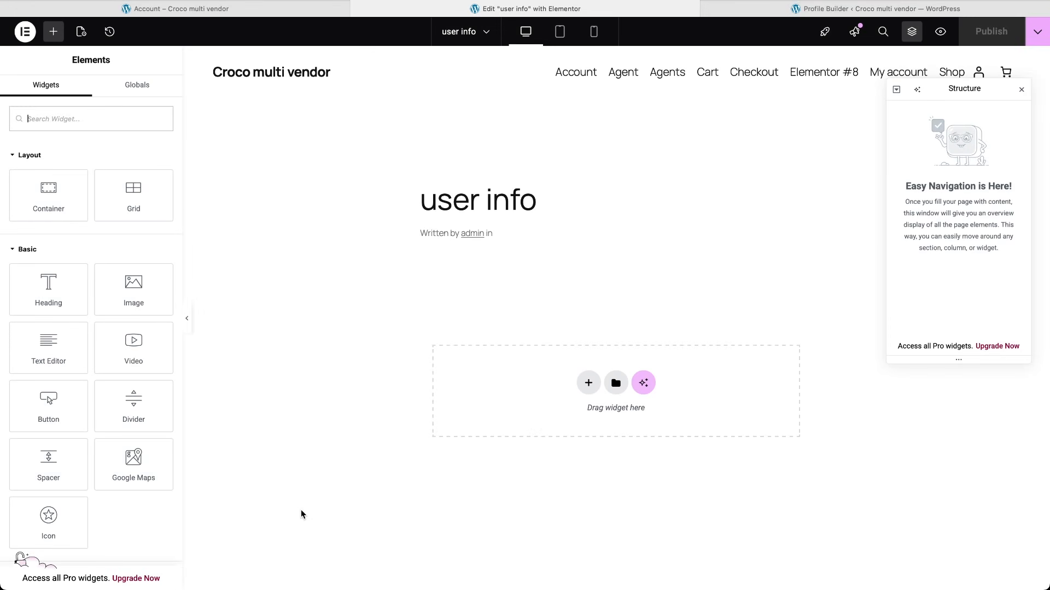
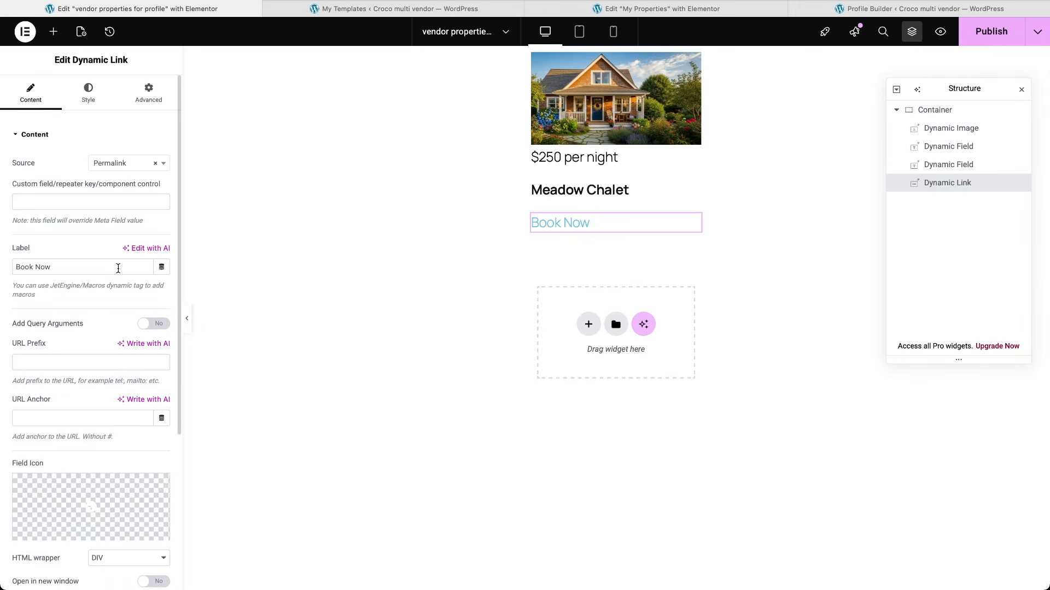
Step: Relabel the Book Now link 'Edit' and point it to the Edit Property profile page with _post_id=%current_id%
left_click(118, 269)
key("super+a")
type("Edit")
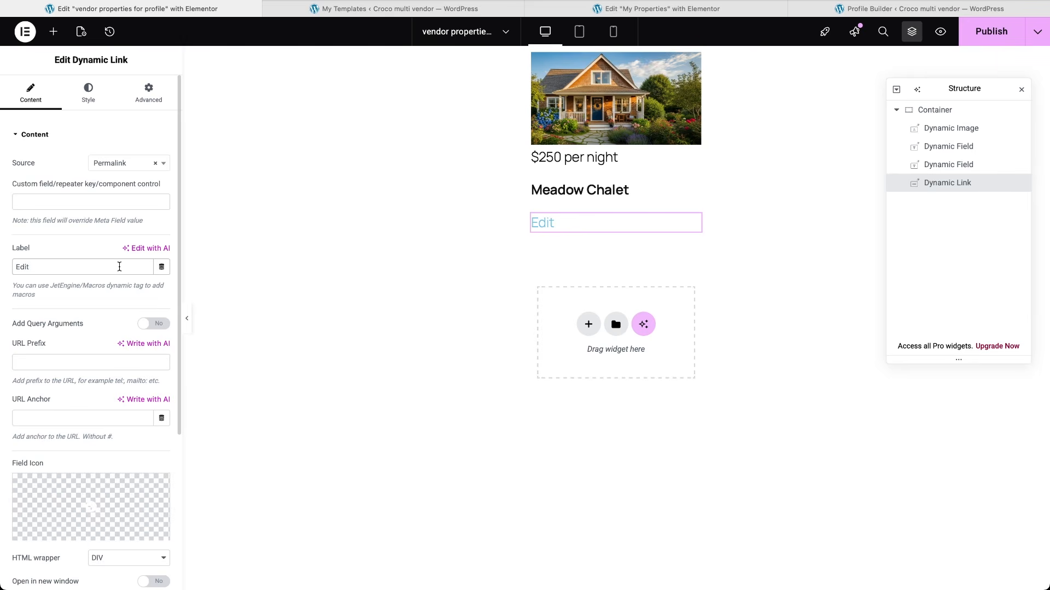
left_click(131, 164)
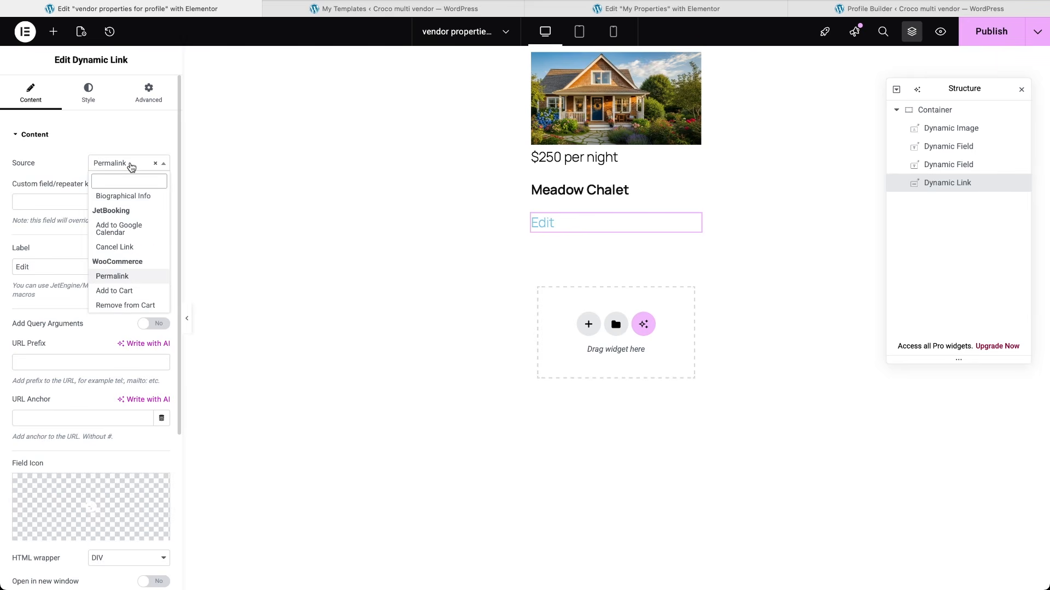
scroll(139, 235, "up", 5)
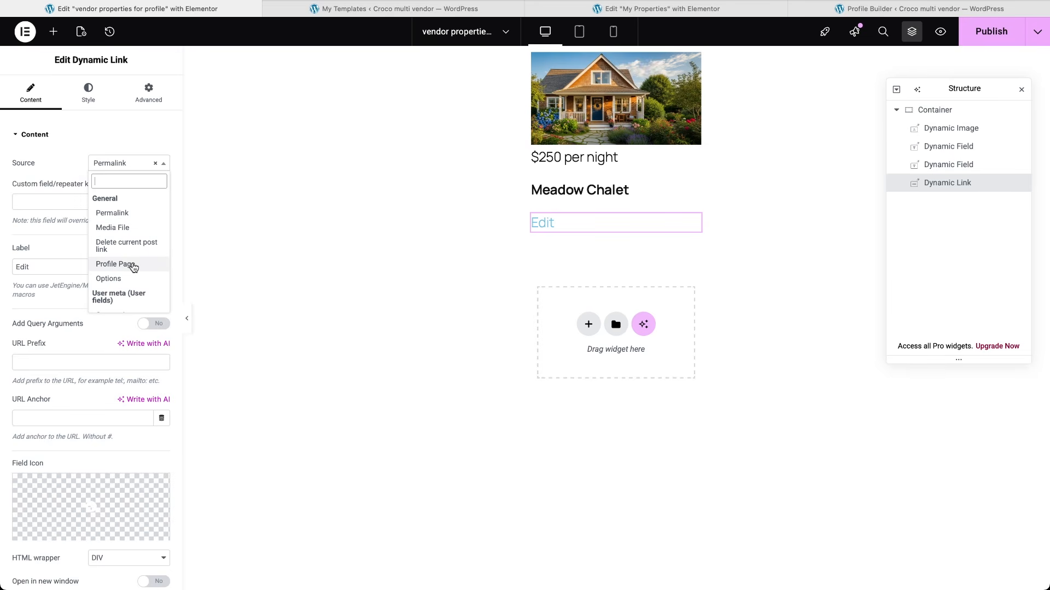
left_click(133, 264)
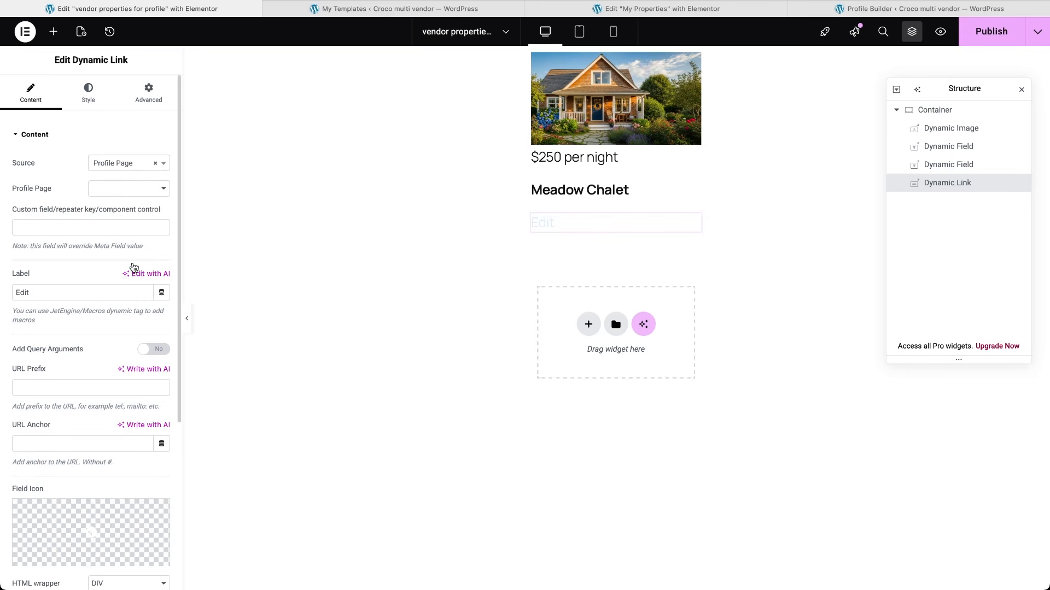
left_click(133, 193)
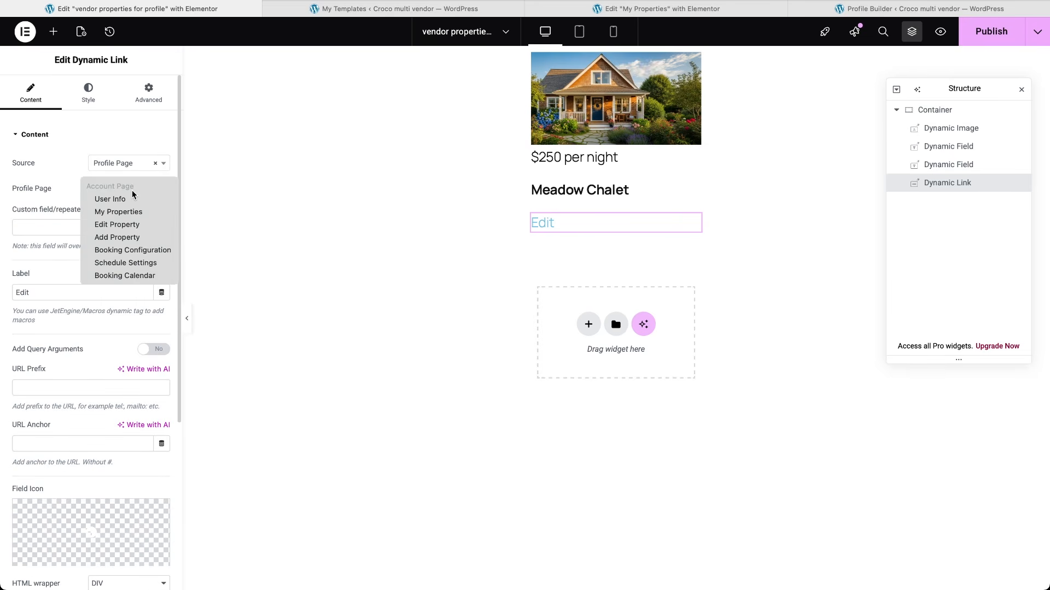
left_click(123, 225)
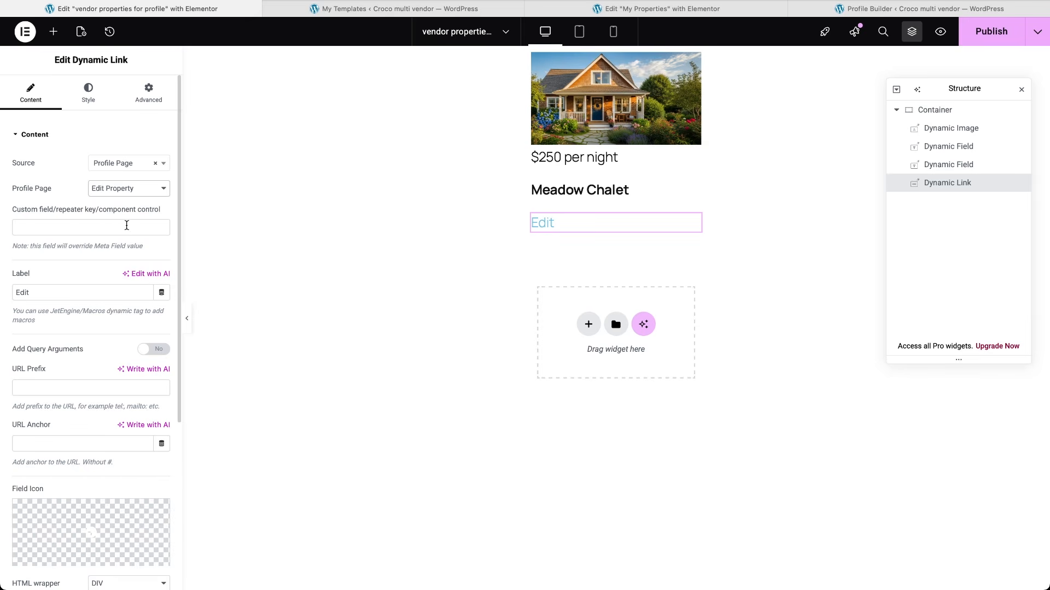
left_click(157, 353)
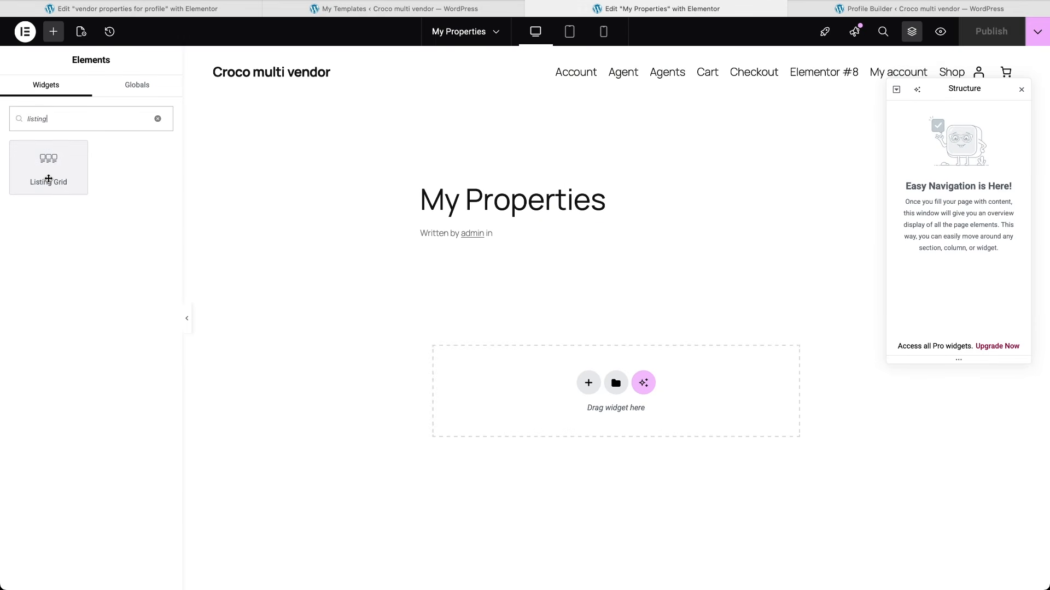
Step: Add a Listing Grid of the vendor properties listing, fed by the Vendor items custom query
left_click(48, 179)
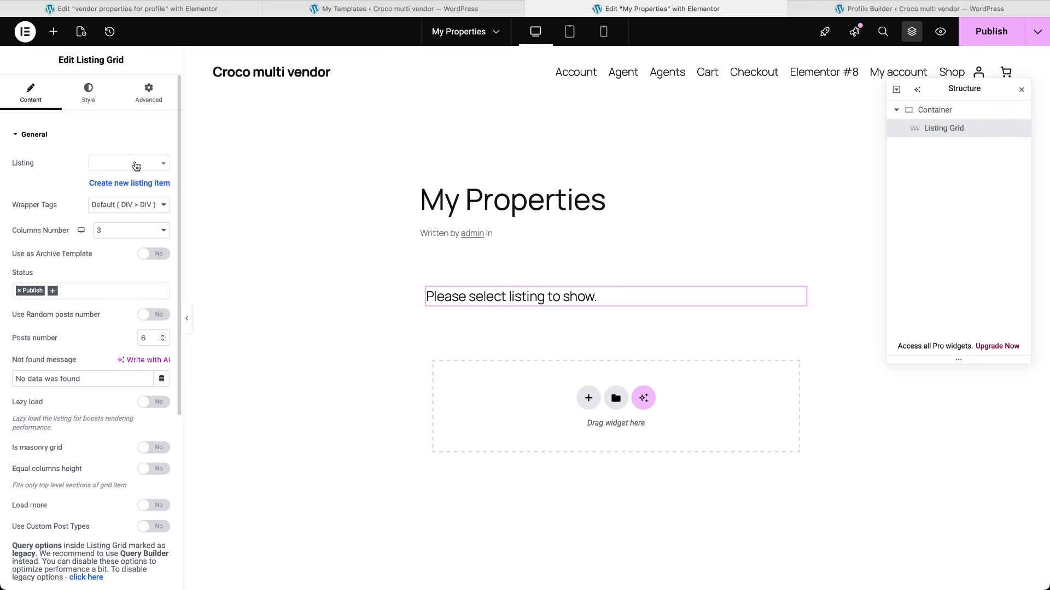
left_click(136, 166)
left_click(120, 222)
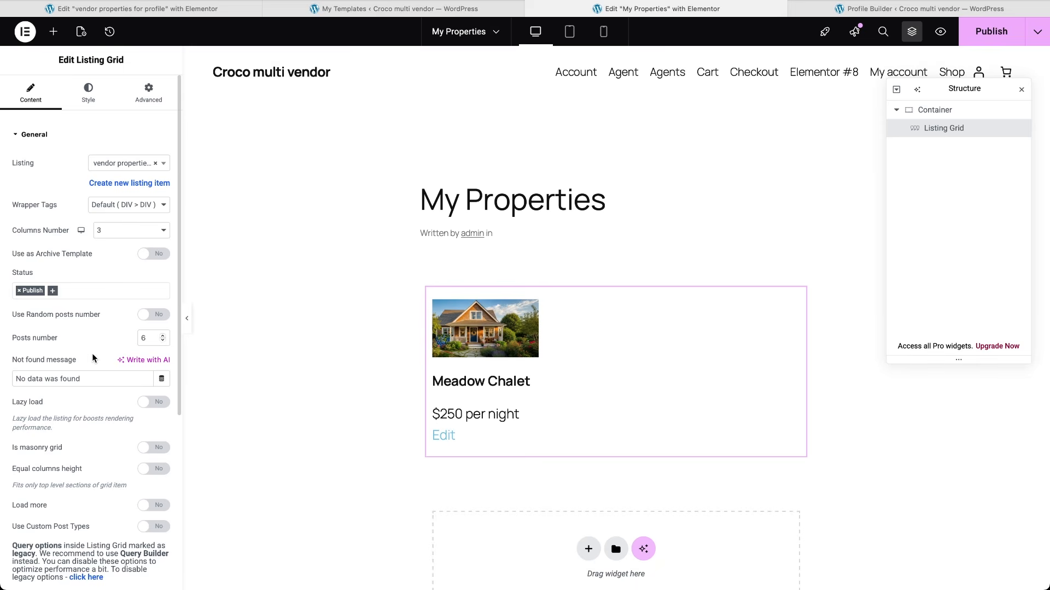
scroll(93, 358, "down", 5)
left_click(65, 357)
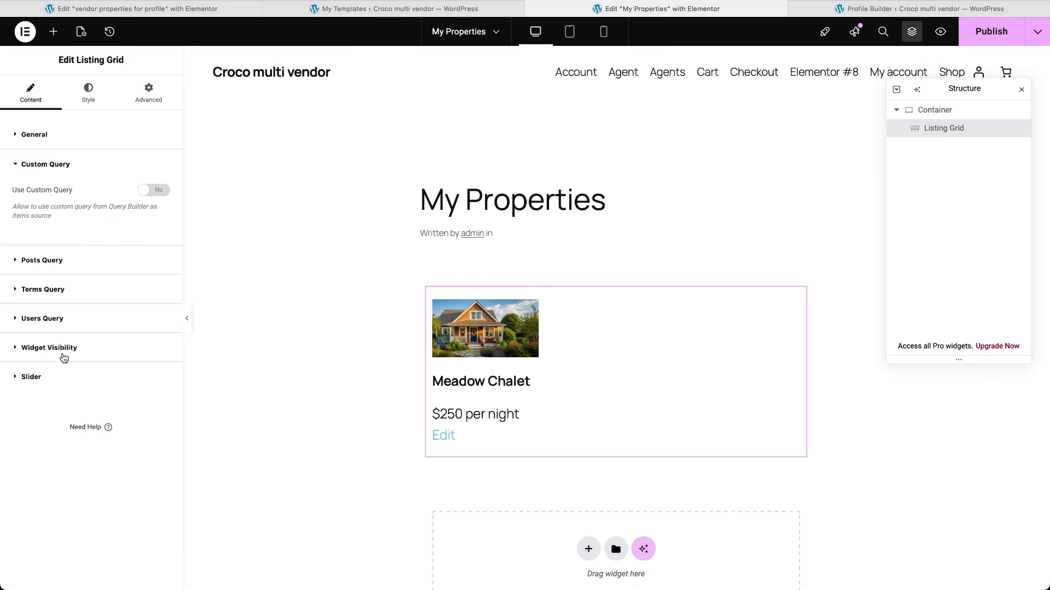
left_click(155, 190)
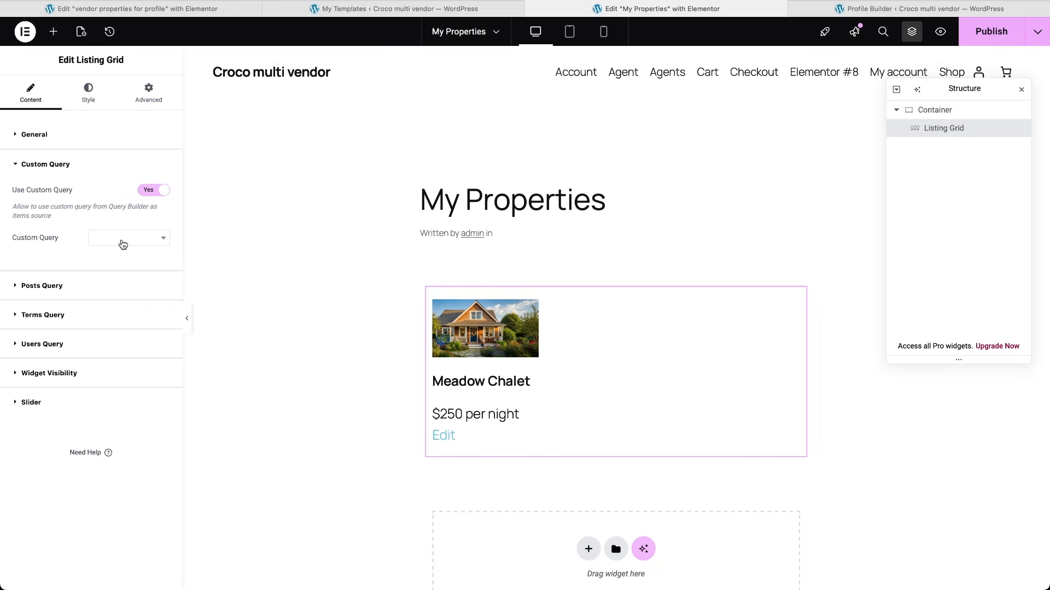
left_click(123, 244)
left_click(118, 300)
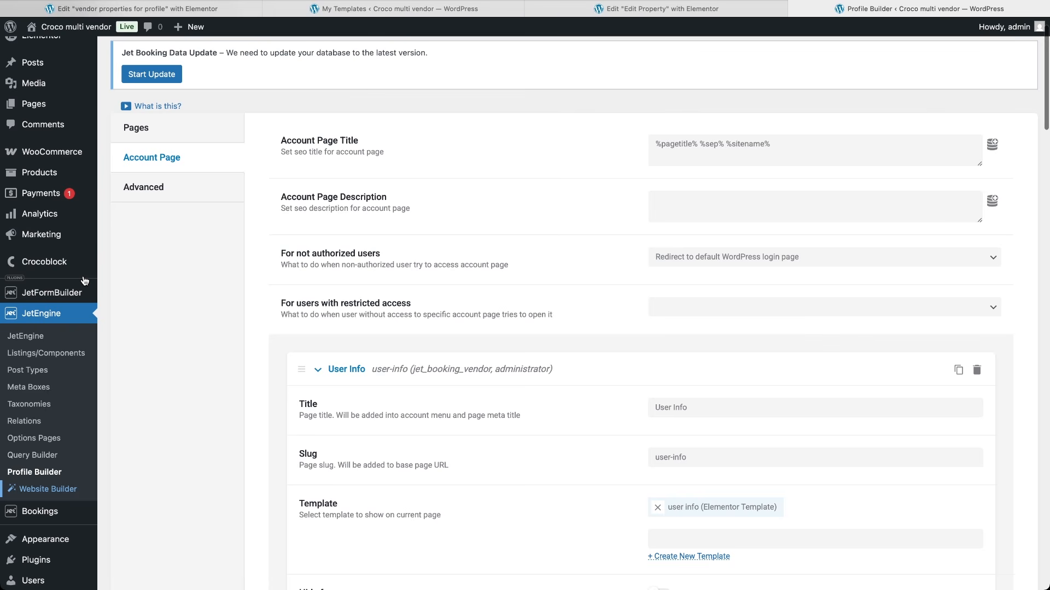
Step: Create a new blank JetFormBuilder form titled 'Product edit form'
mouse_move(82, 293)
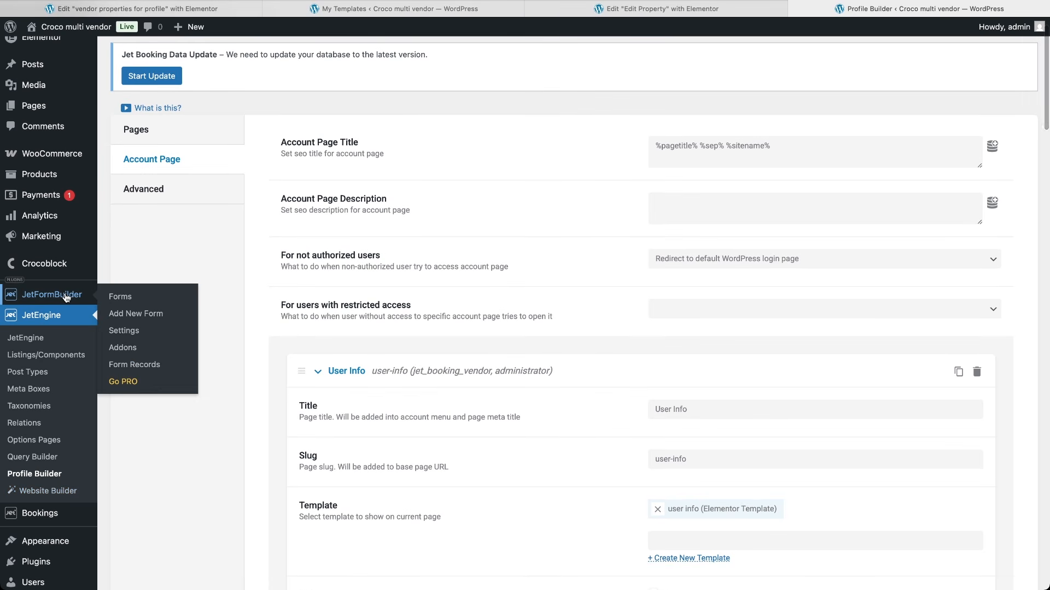
left_click(132, 315)
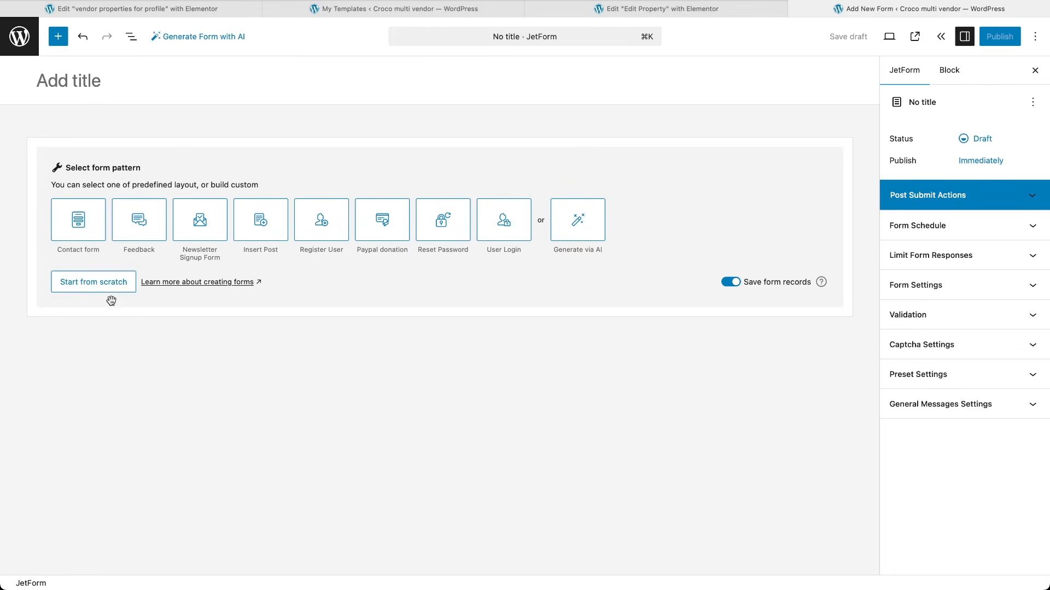
left_click(107, 291)
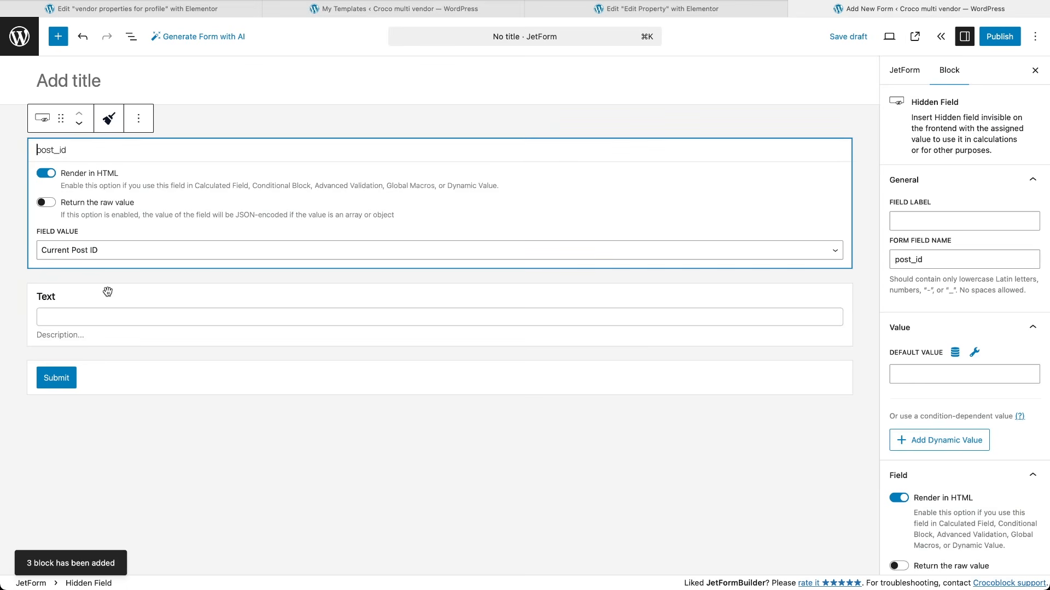
left_click(85, 81)
type("Product edit form")
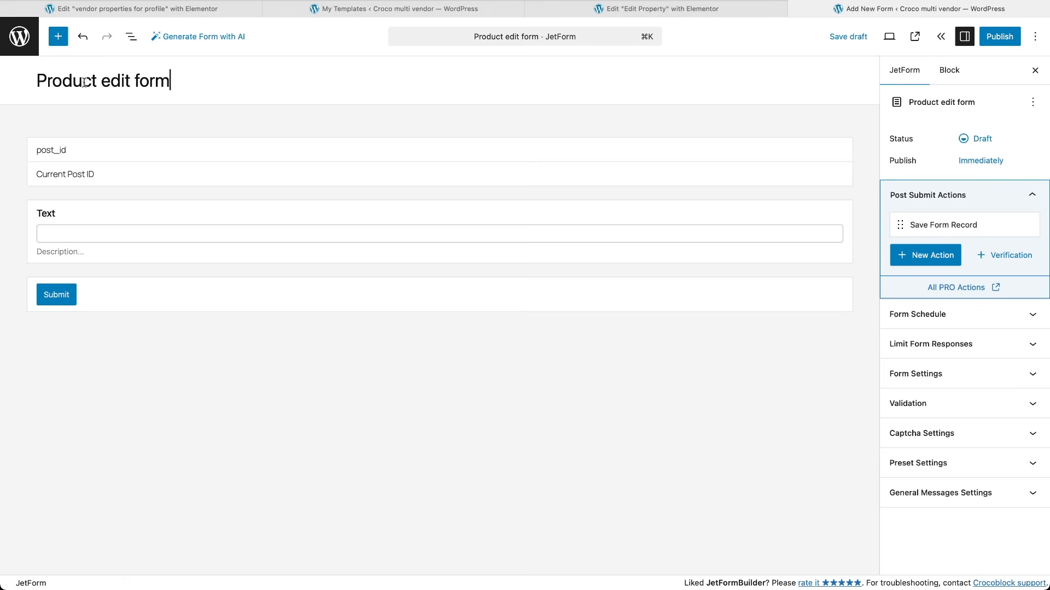
Step: Fill the hidden post_id field from the URL query variable _post_id and save the draft
left_click(97, 179)
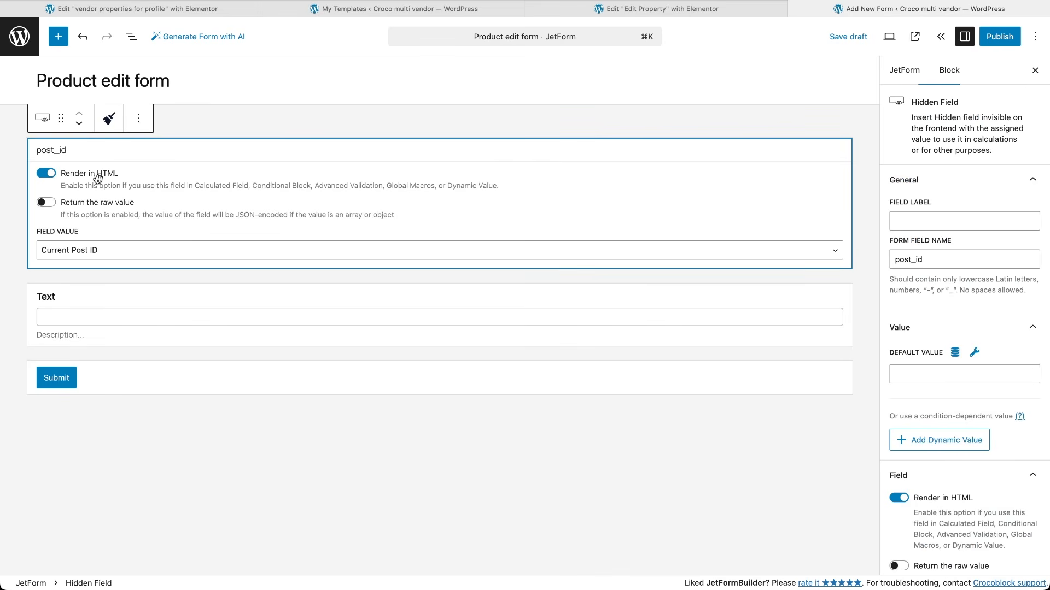
left_click(90, 250)
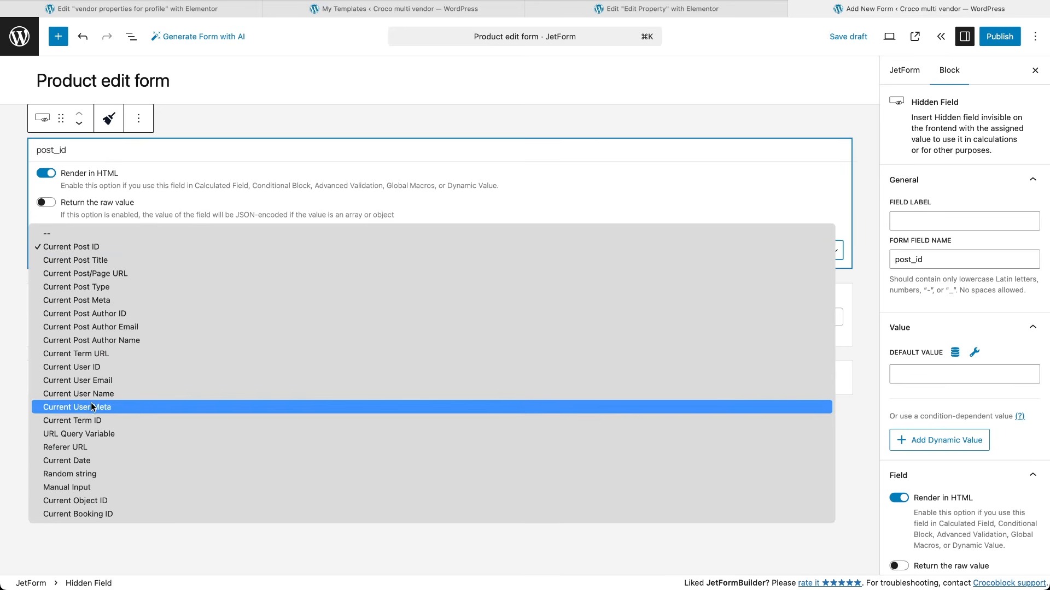
left_click(91, 433)
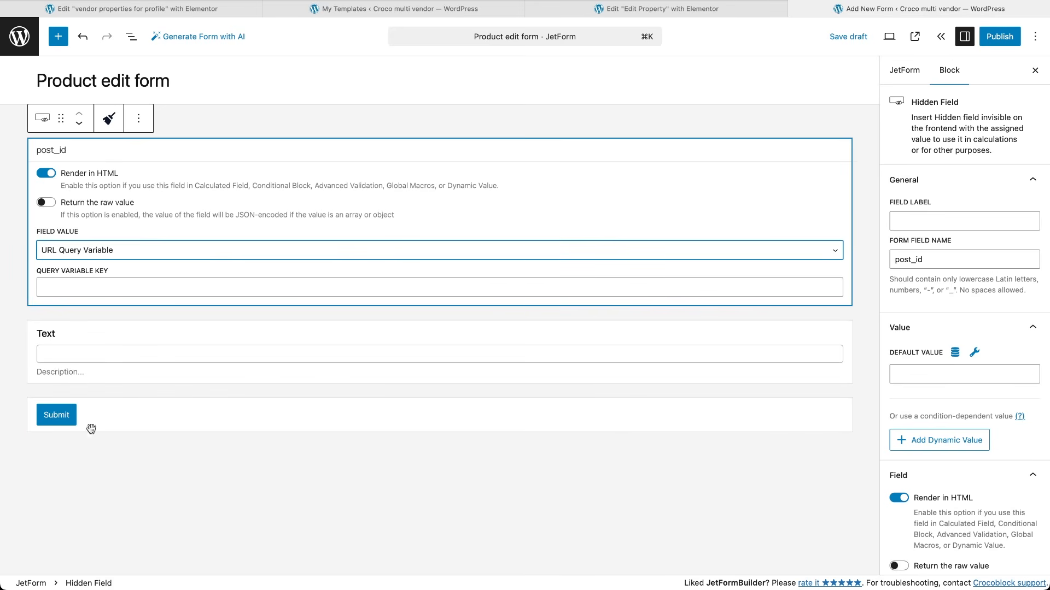
left_click(115, 290)
type("_post_id")
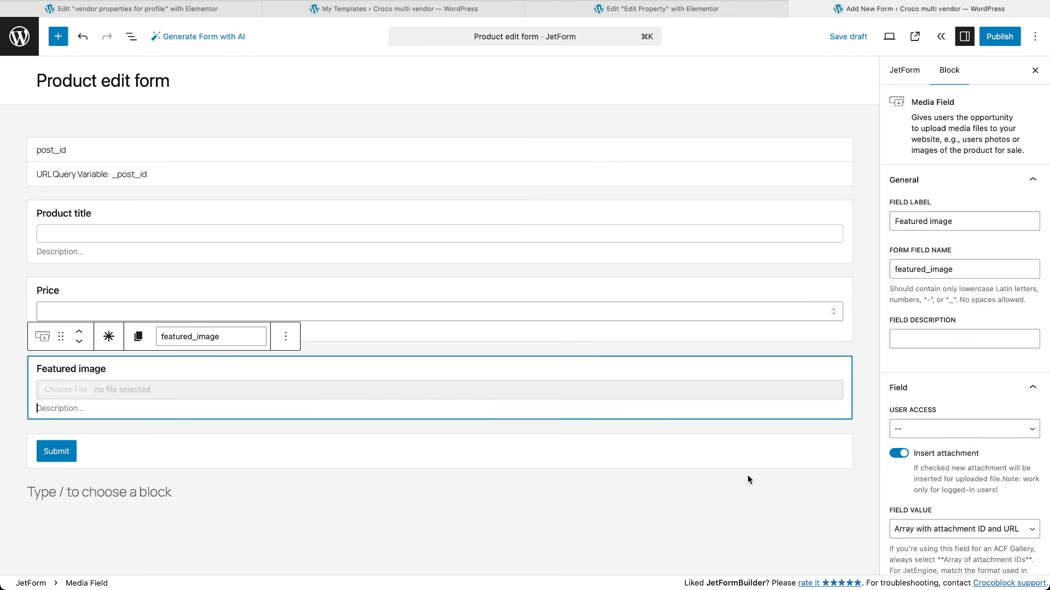
key("ctrl+s")
left_click(904, 70)
Step: Add an Insert/Update Post action that works on the Products post type
left_click(930, 300)
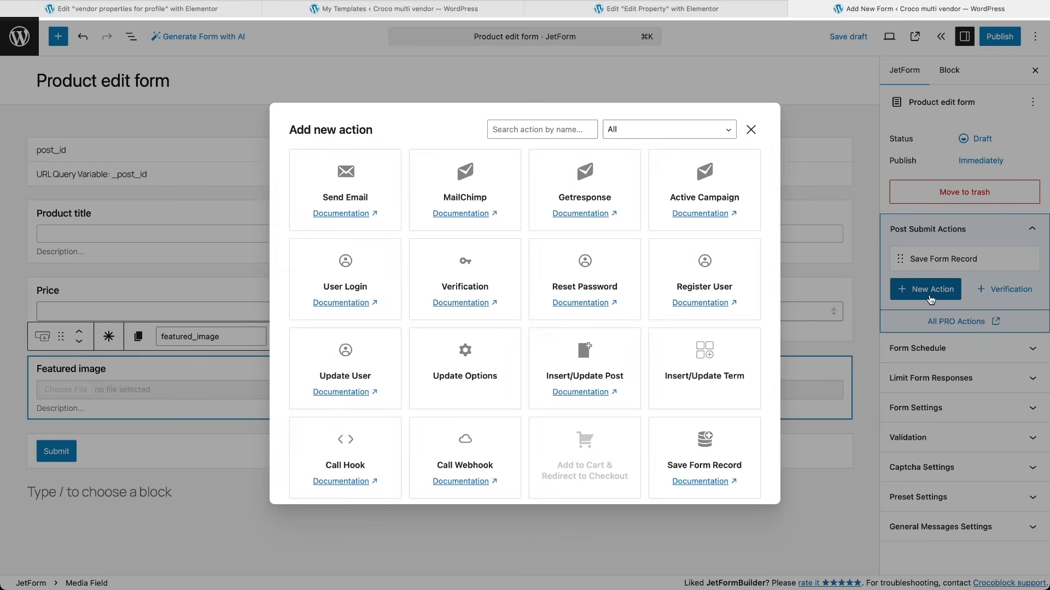
left_click(618, 376)
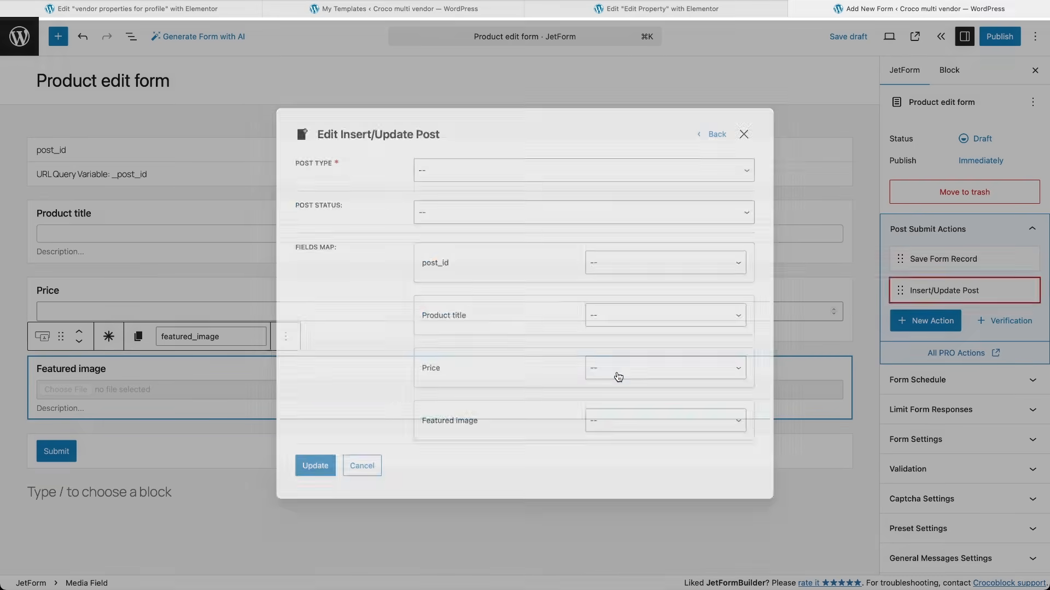
left_click(749, 168)
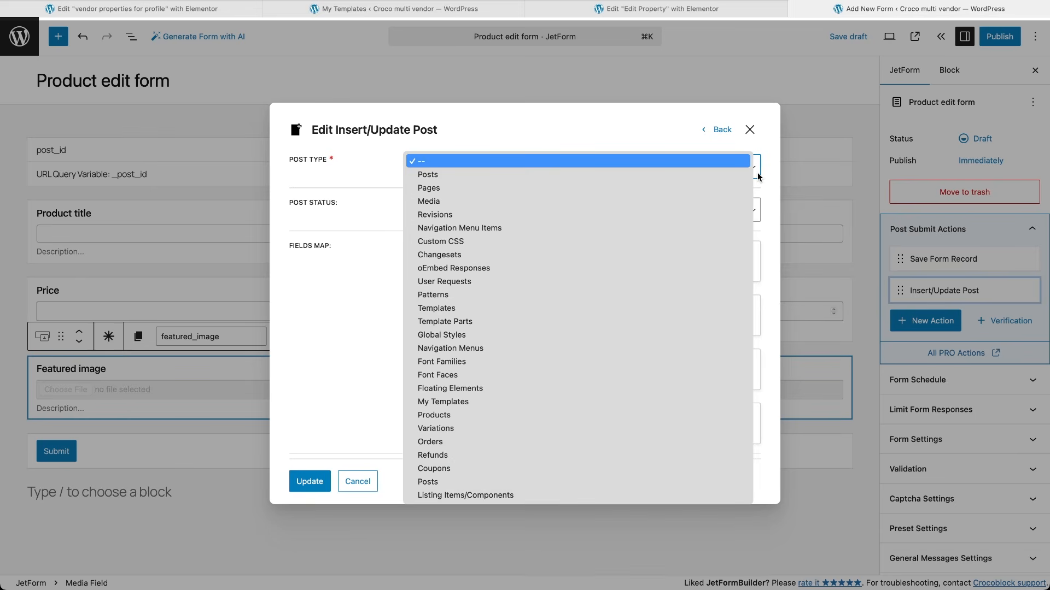
left_click(579, 415)
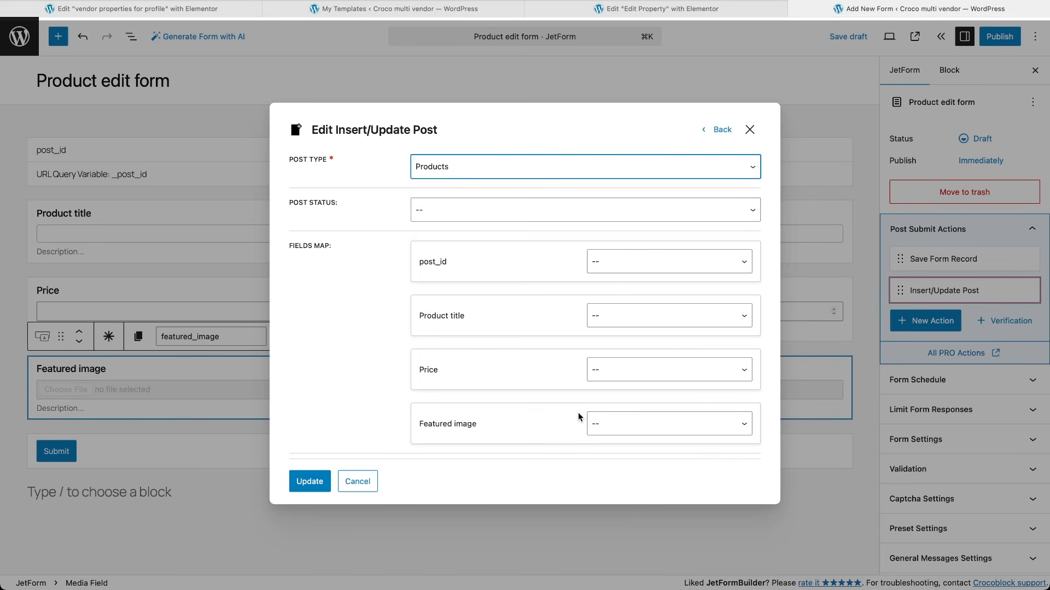
Step: Map post_id to Post ID, Product title to title, Featured image to thumbnail, Price to regular price
left_click(657, 269)
left_click(656, 266)
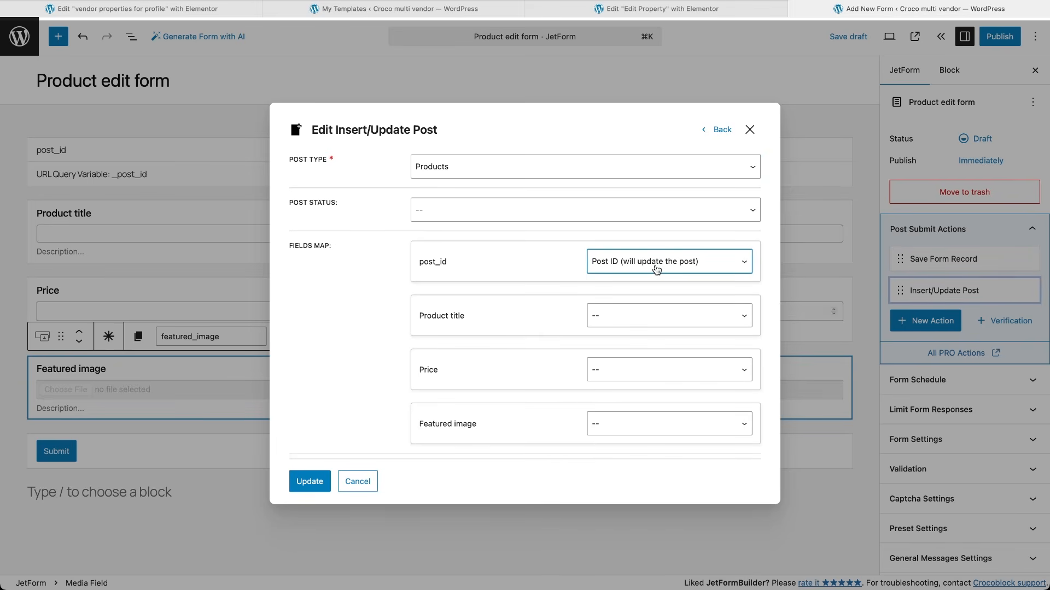
left_click(655, 323)
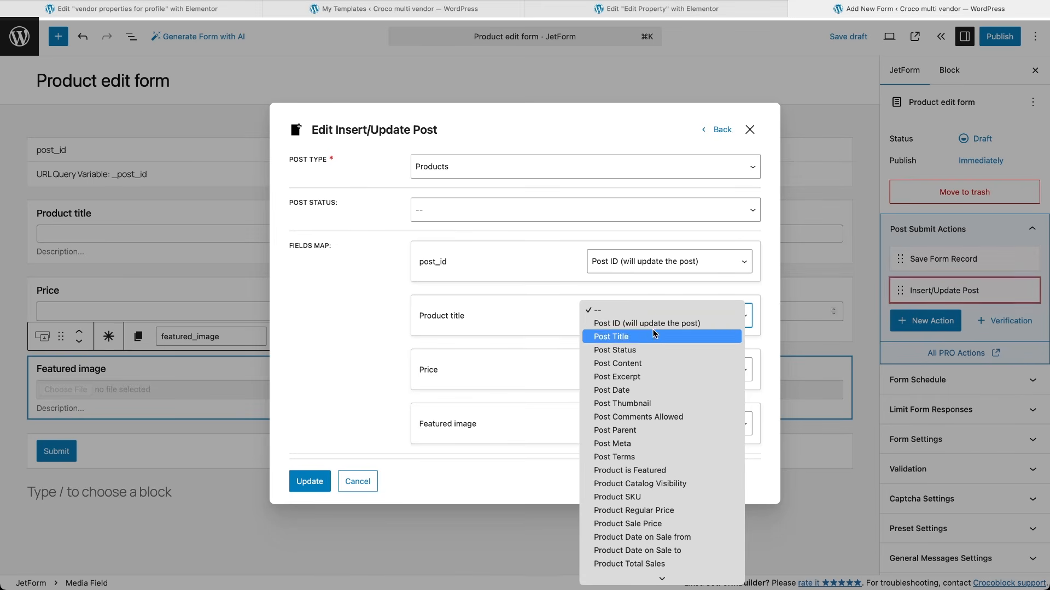
left_click(653, 334)
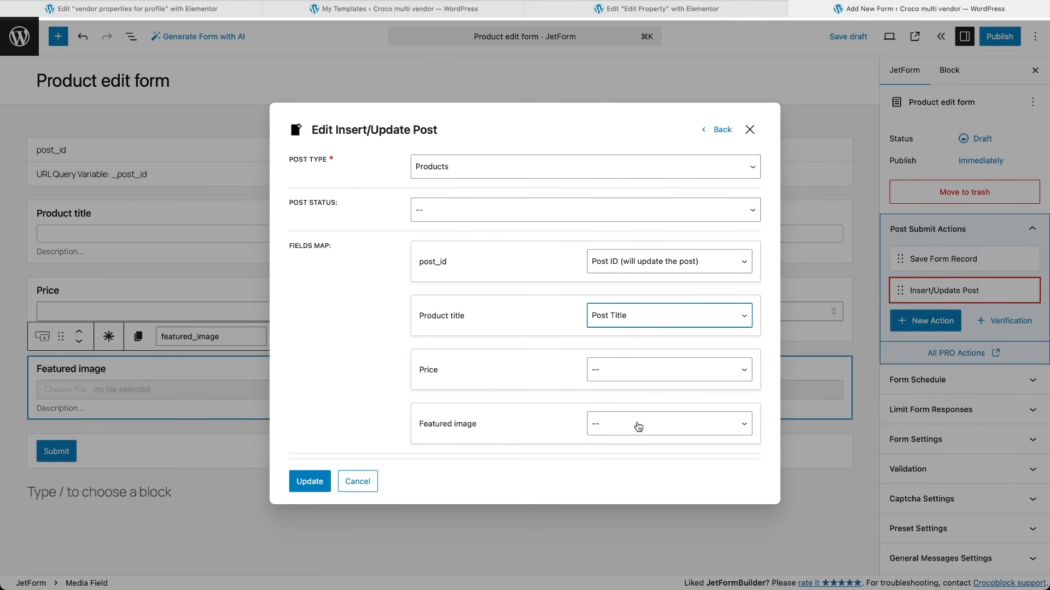
left_click(638, 425)
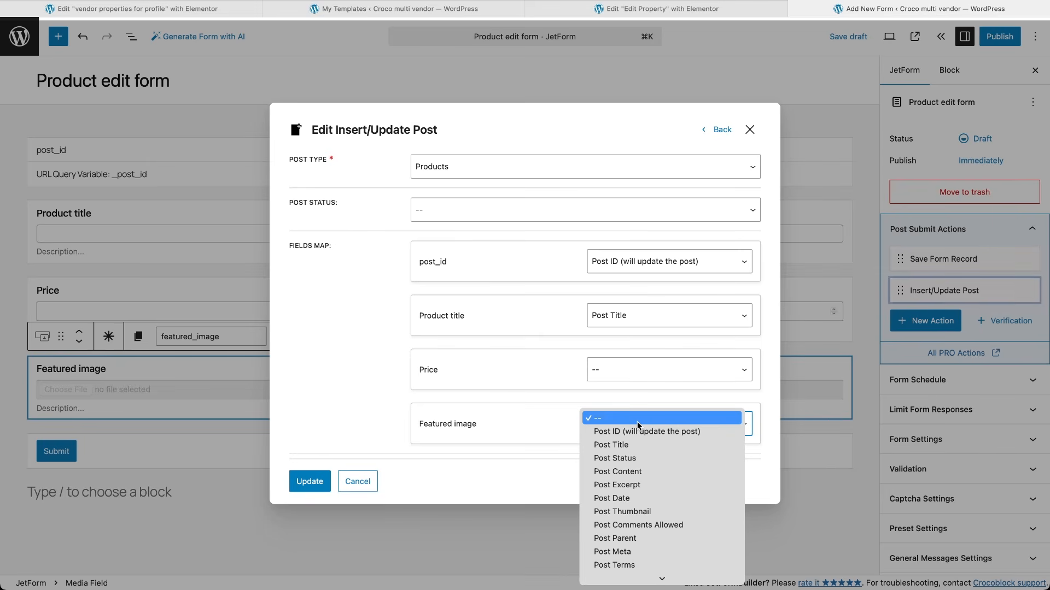
left_click(631, 511)
left_click(645, 376)
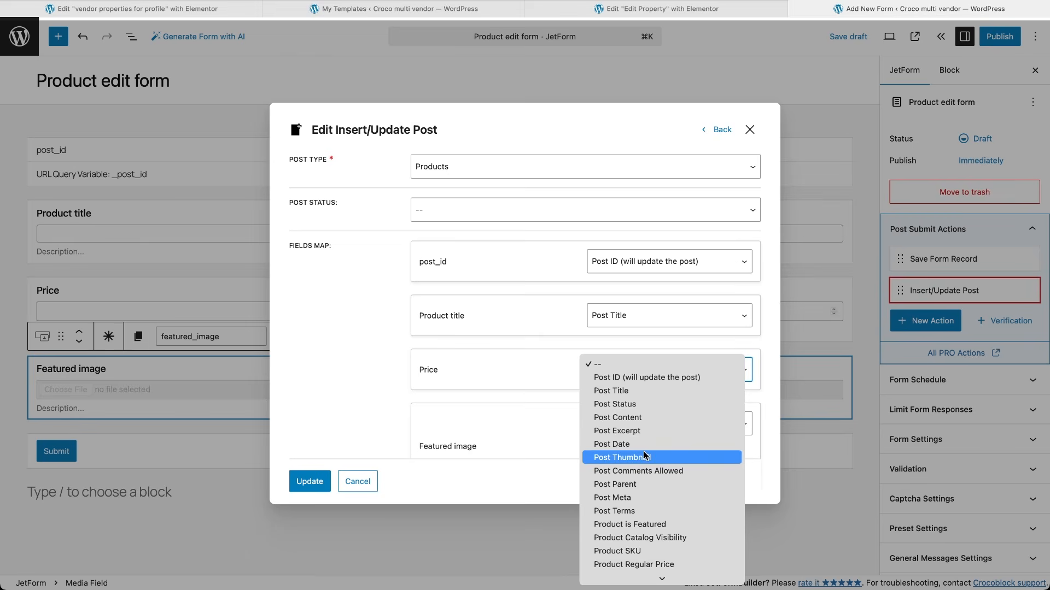
scroll(649, 498, "down", 5)
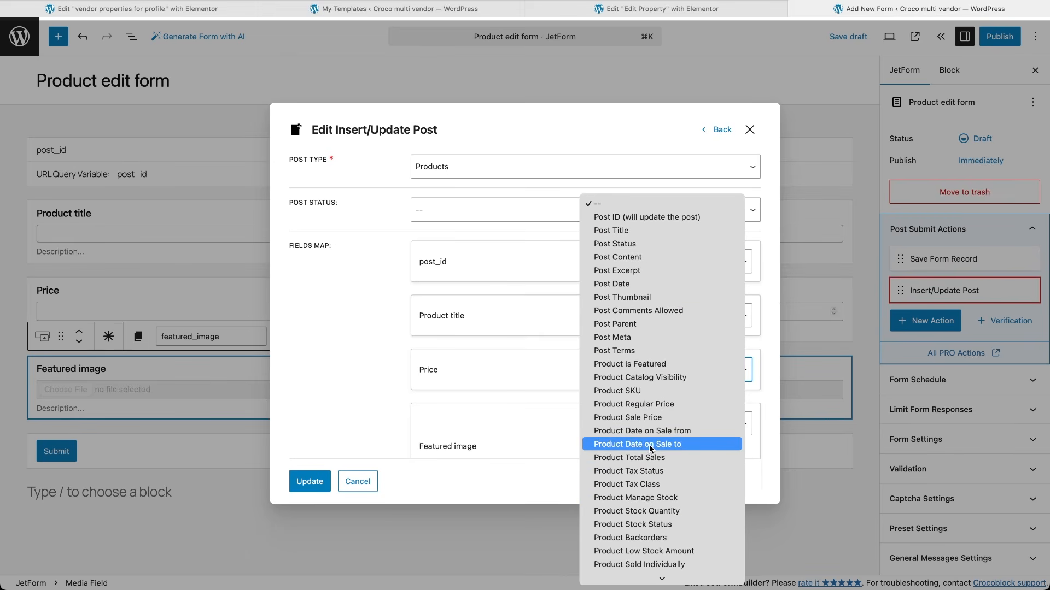
left_click(646, 408)
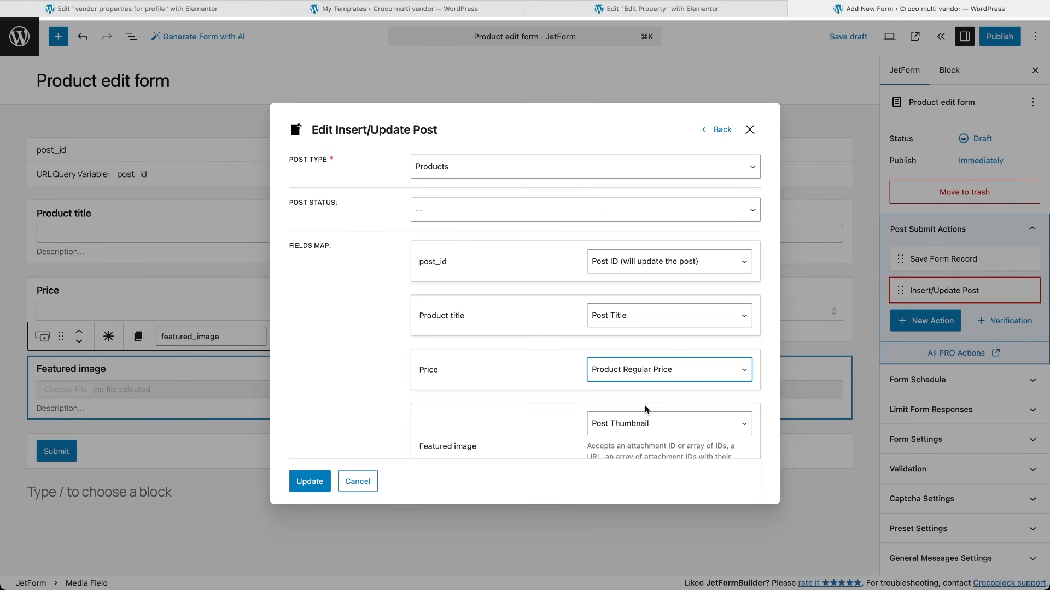
scroll(645, 412, "down", 3)
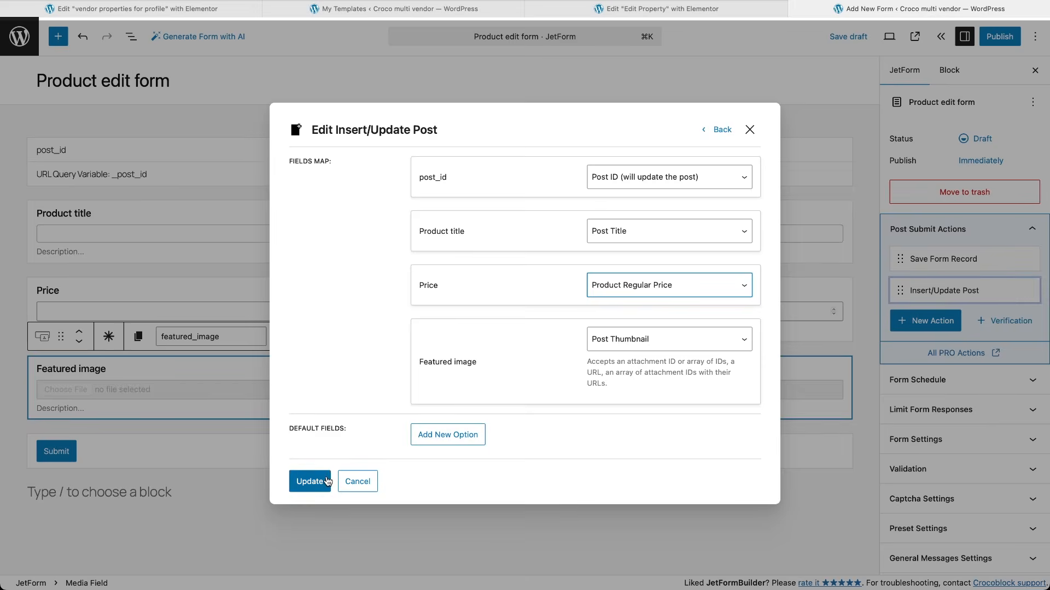
left_click(306, 481)
left_click(723, 9)
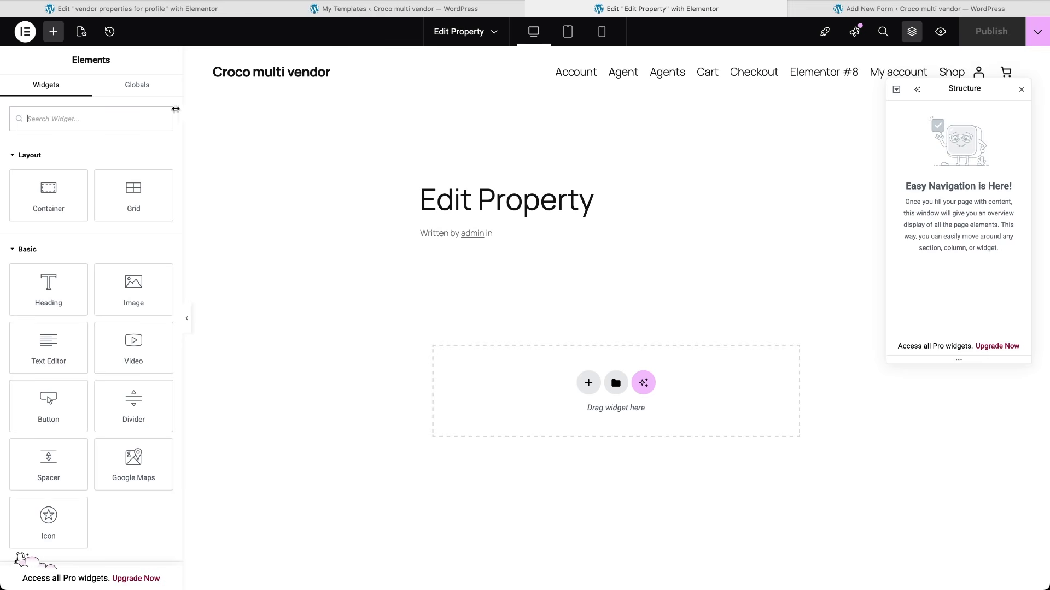
Step: Place a JetForm widget showing the Product edit form on Edit Property, then return to the Forms list
left_click(129, 118)
type("jet")
left_click_drag(82, 180, 565, 412)
left_click(166, 166)
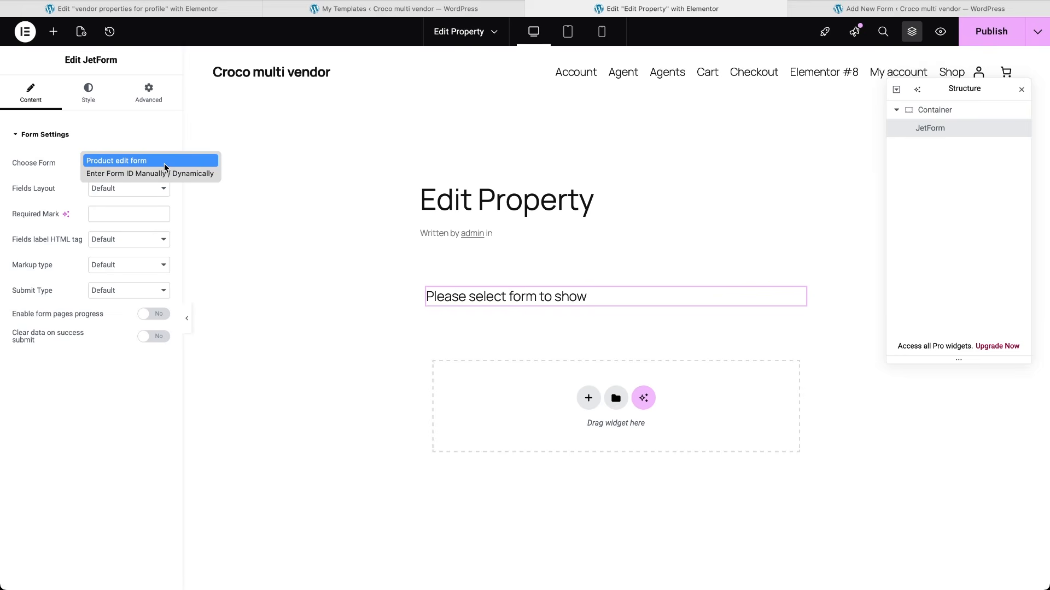
left_click(164, 164)
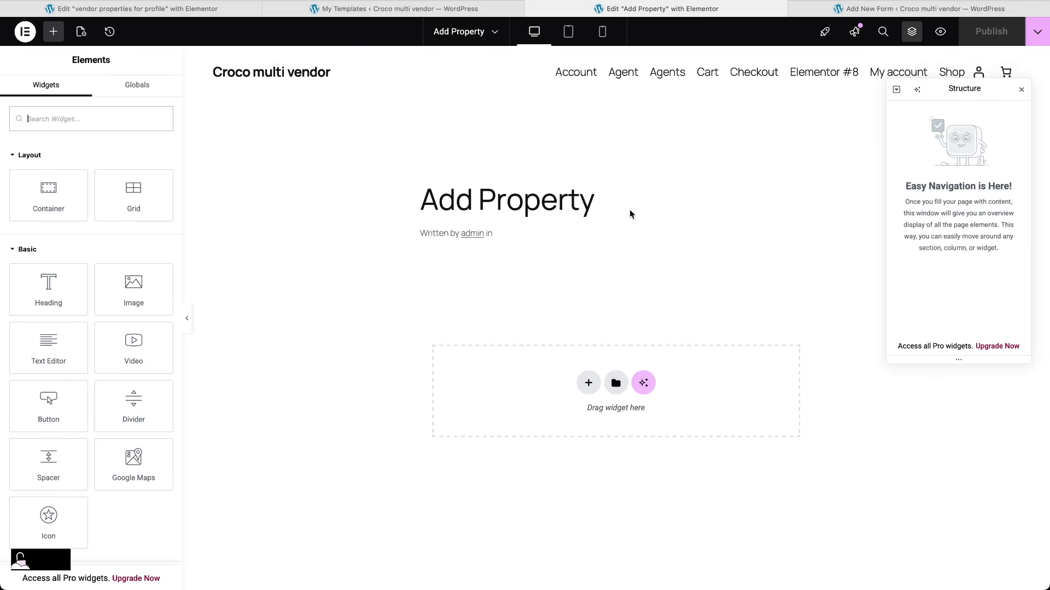
left_click(860, 10)
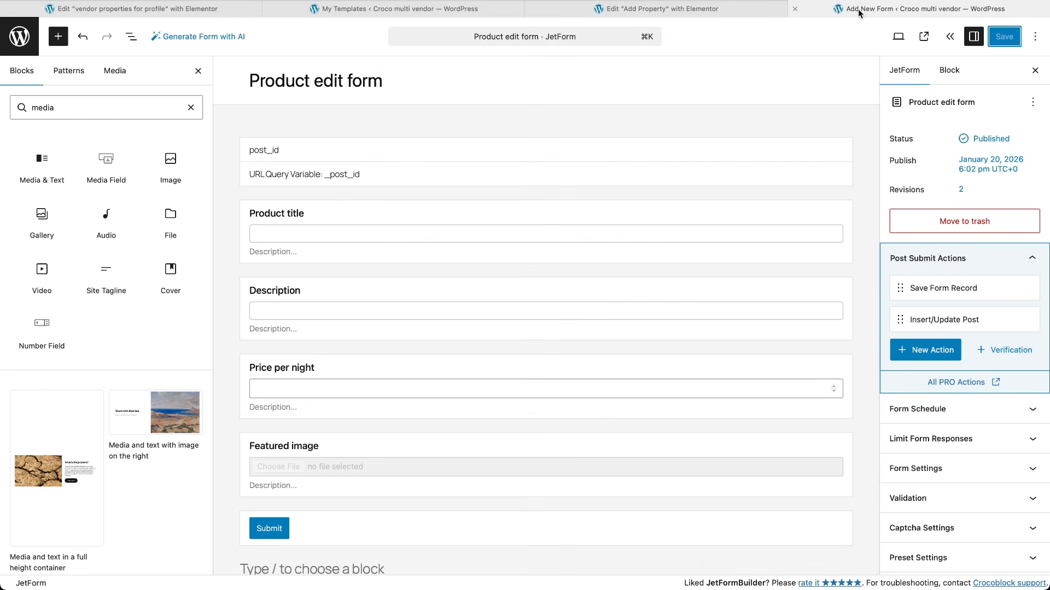
left_click(20, 37)
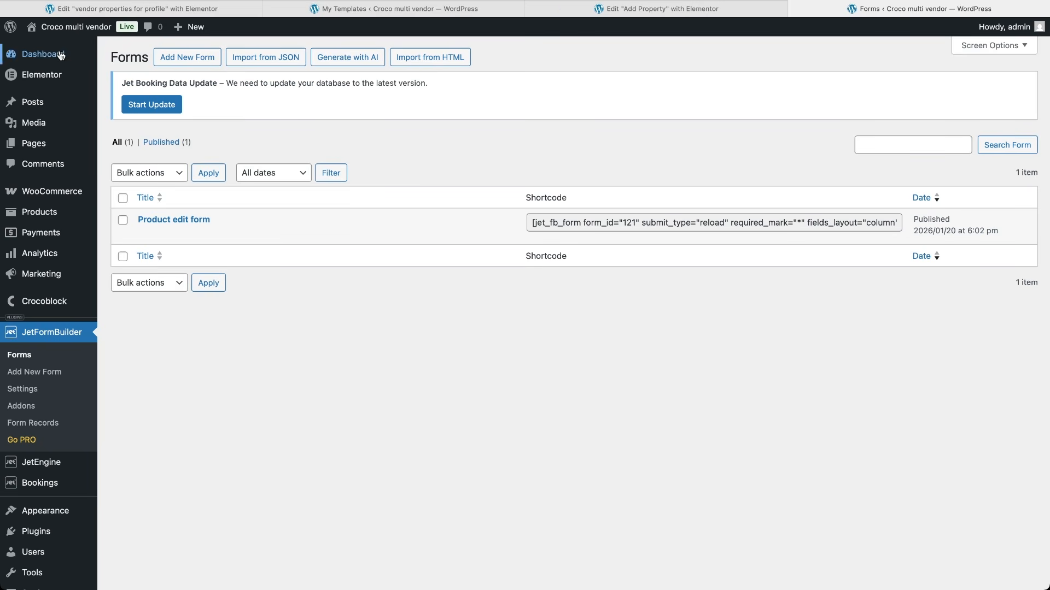
Step: Start a new form with an Insert/Update Post action creating Products with Pending Review status
left_click(175, 56)
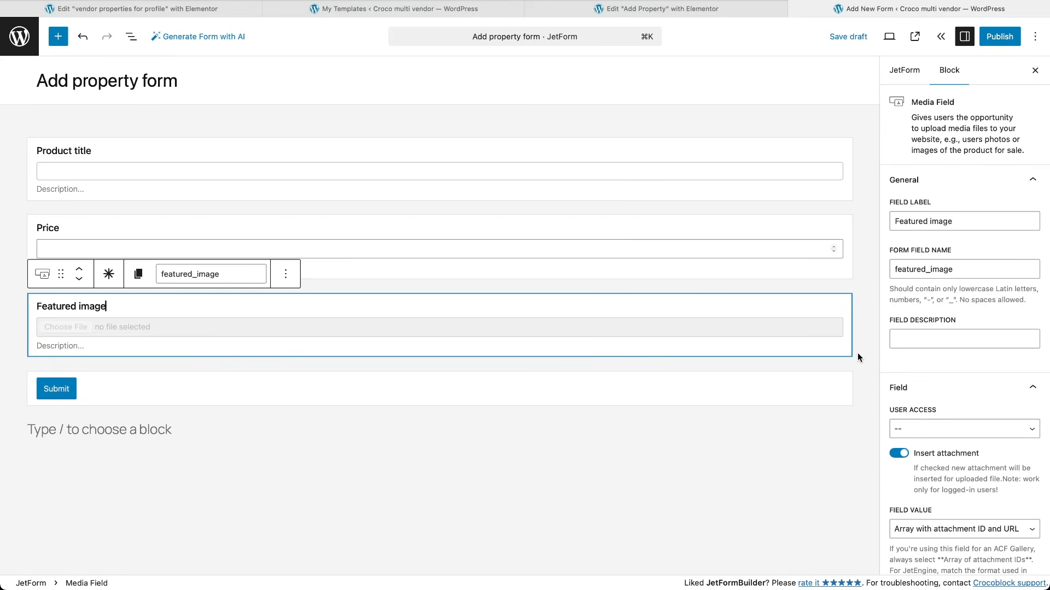
left_click(907, 73)
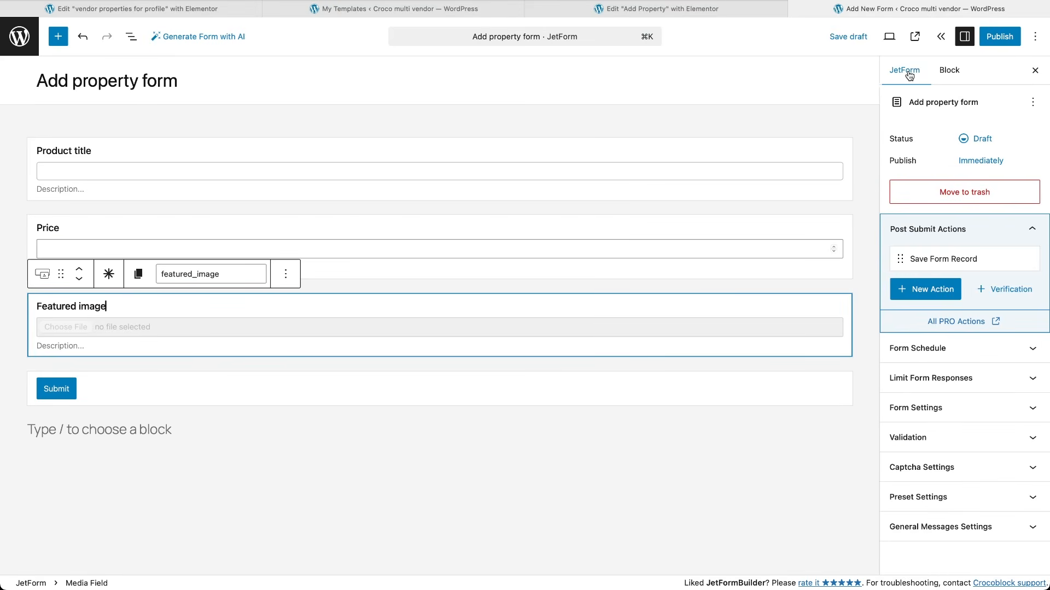
left_click(925, 289)
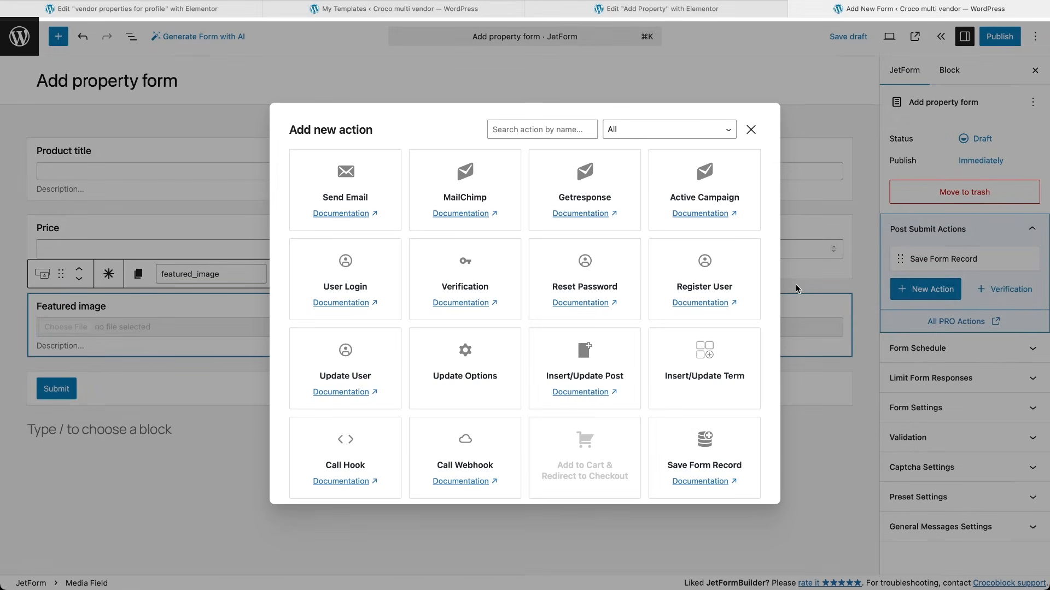
left_click(610, 376)
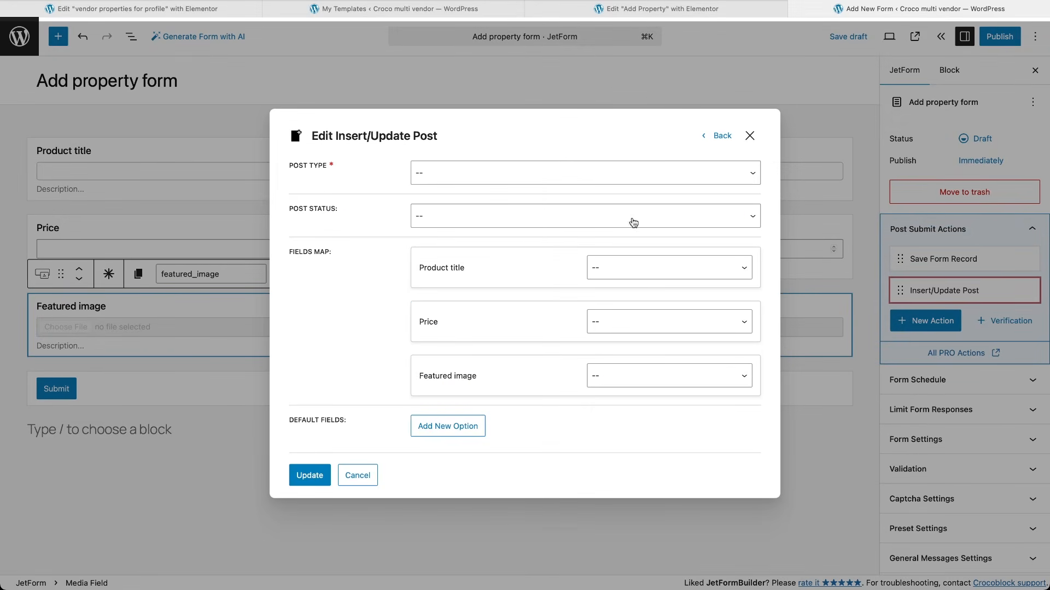
left_click(683, 166)
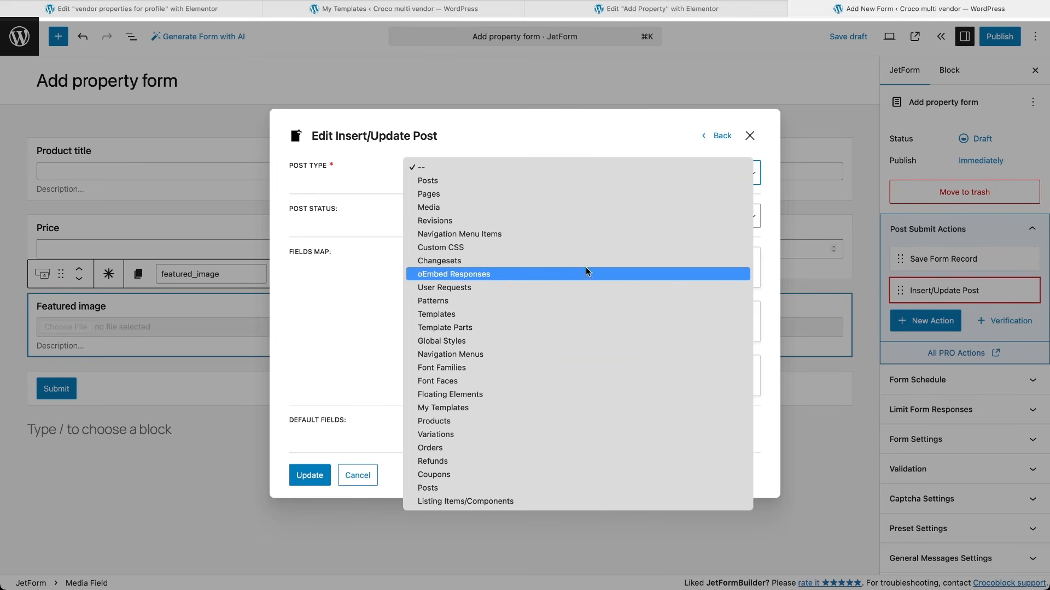
left_click(514, 420)
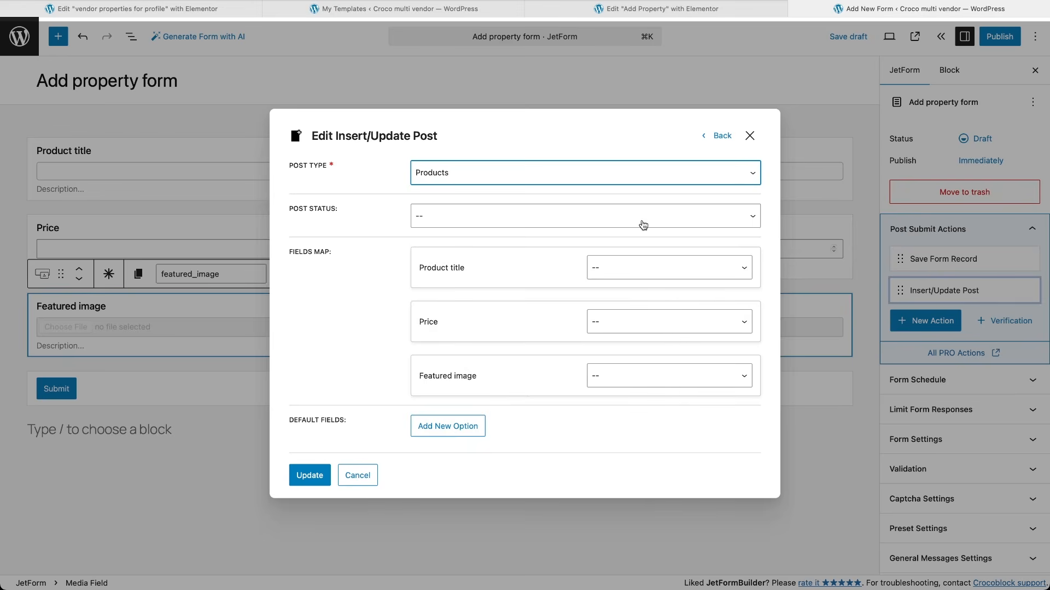
left_click(643, 225)
left_click(638, 237)
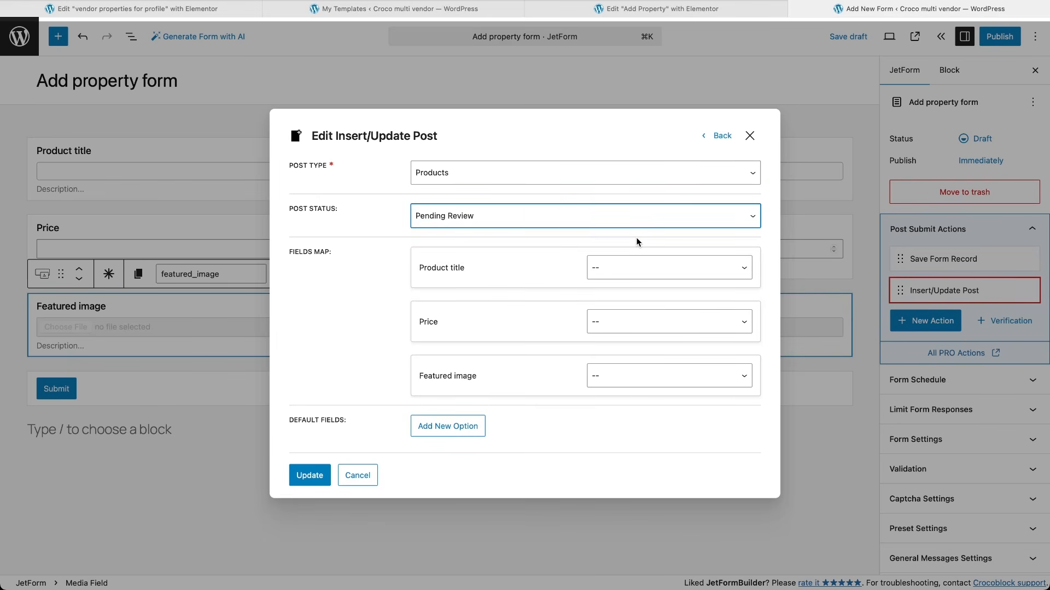
Step: Map Product title to post title, Featured image to thumbnail, and Price to meta _apartment_price
left_click(656, 268)
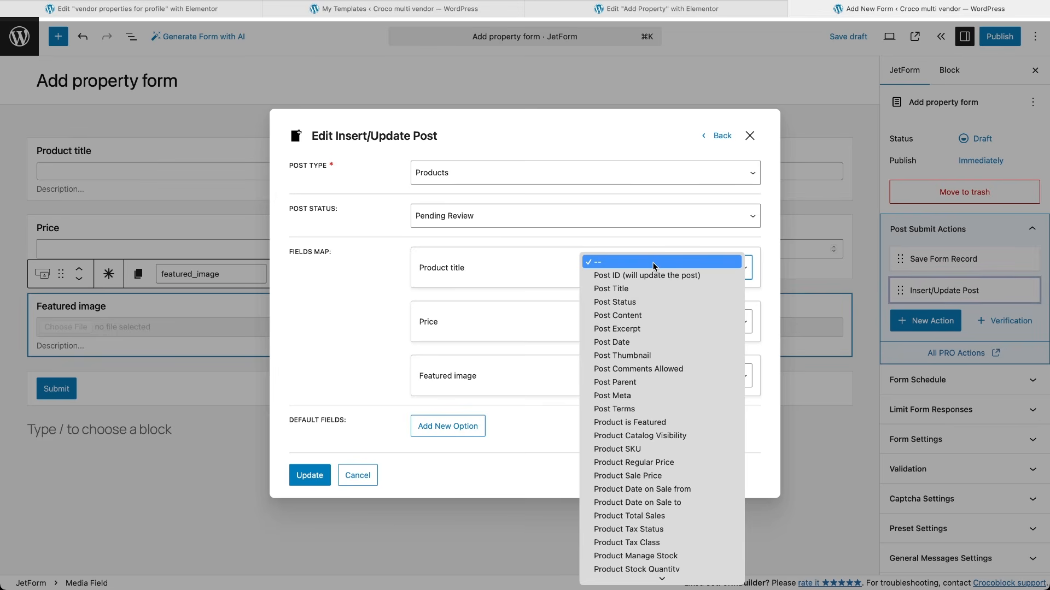
left_click(646, 289)
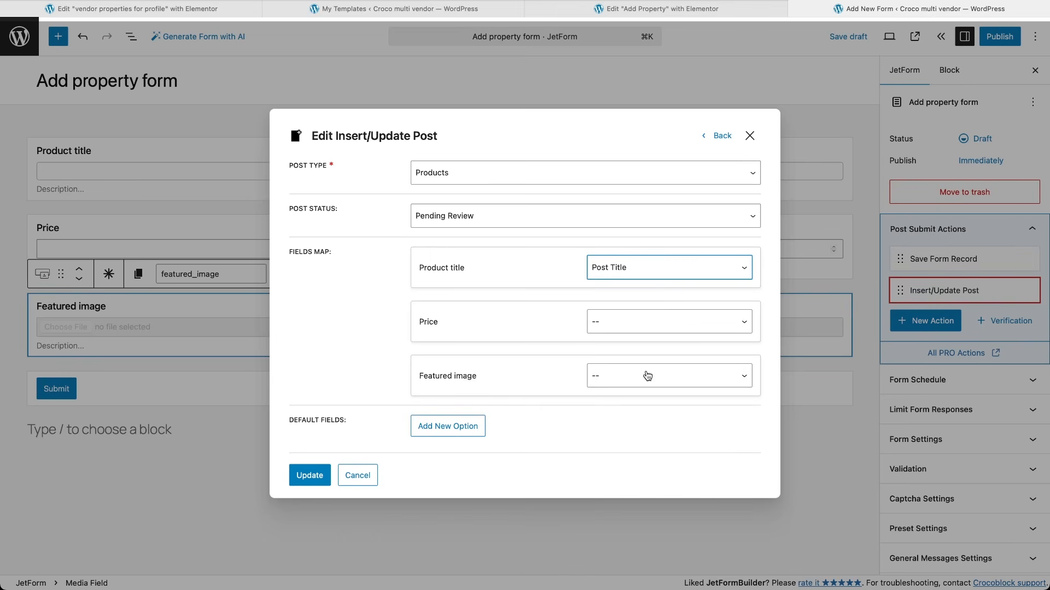
left_click(647, 376)
left_click(634, 464)
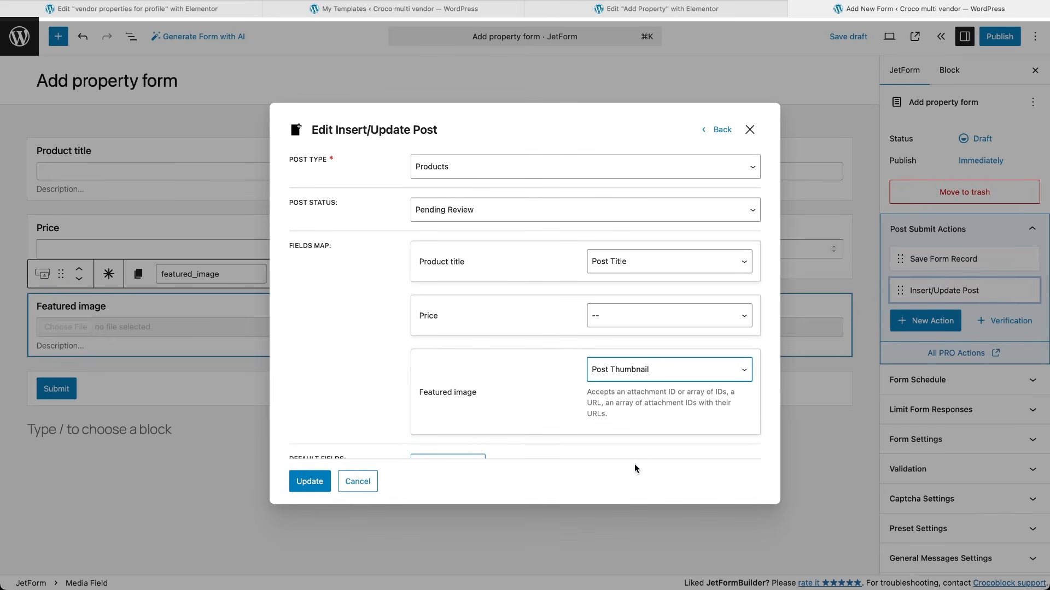
left_click(639, 319)
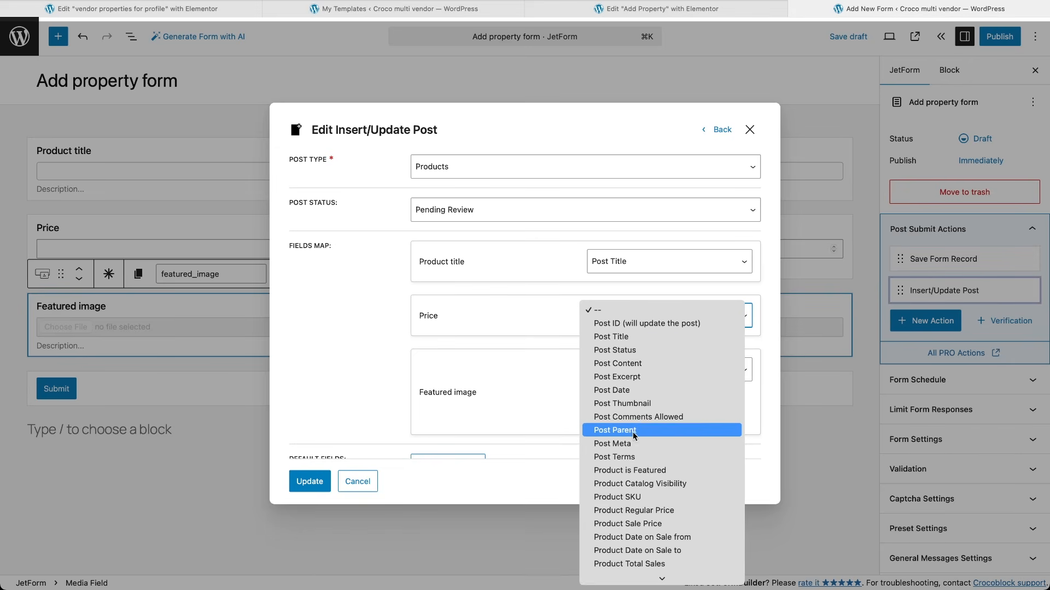
left_click(631, 446)
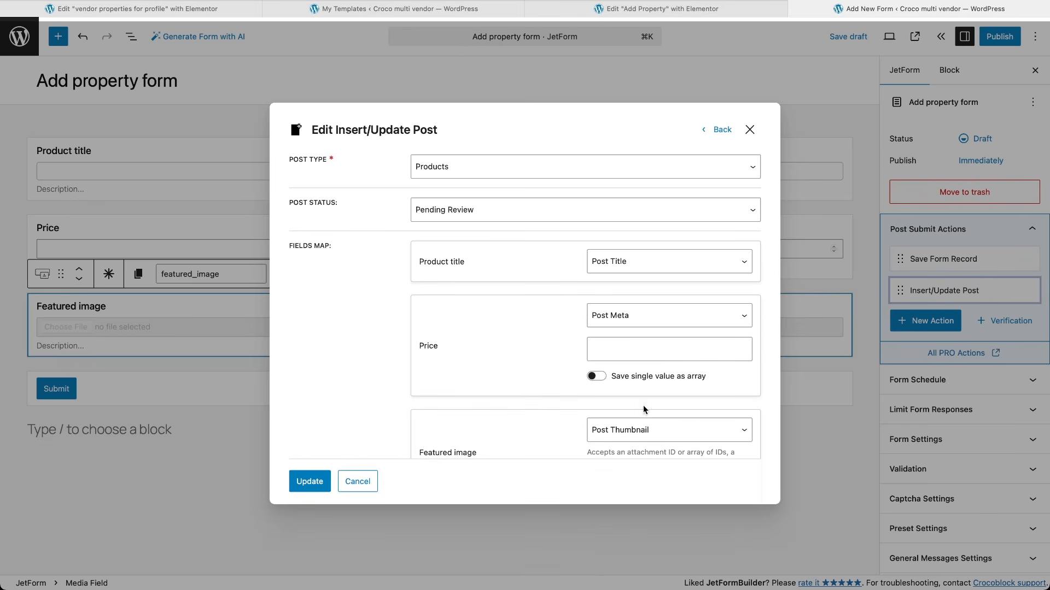
left_click(632, 348)
type("_apartment_price")
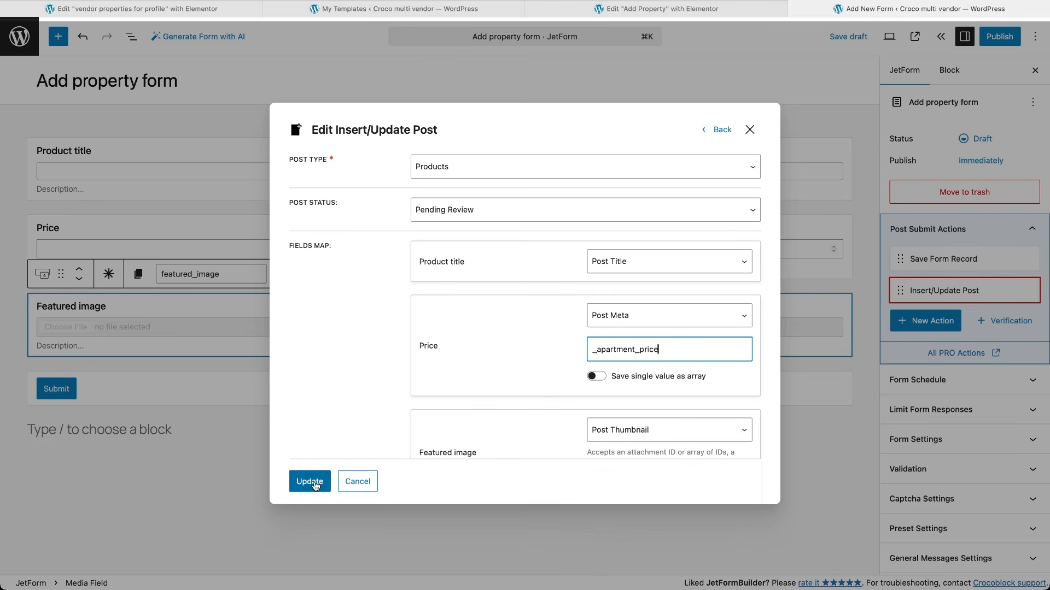
left_click(313, 484)
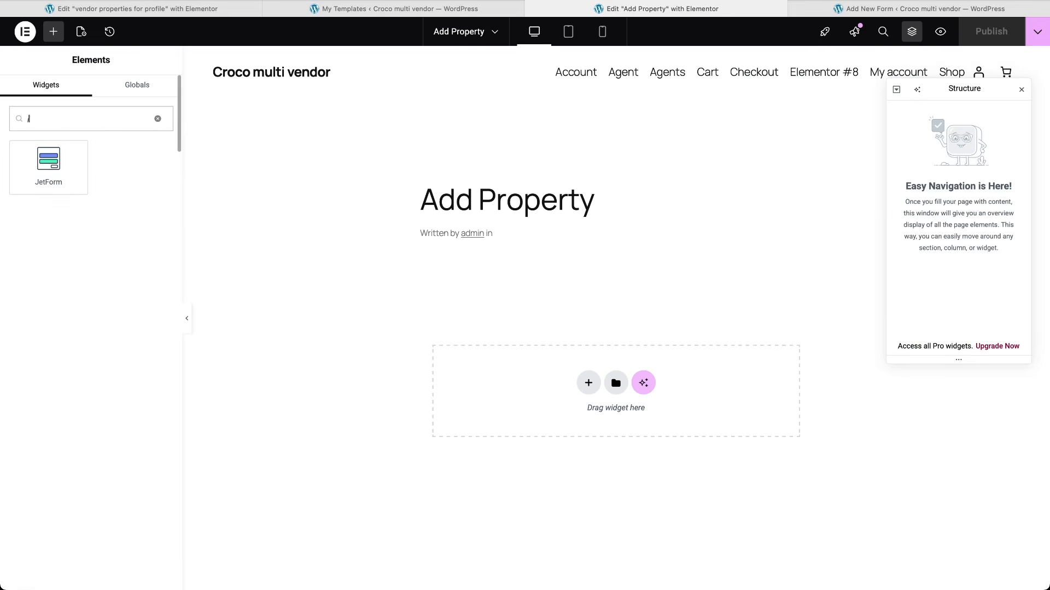
Step: Drop a JetForm widget set to the Add property form onto Add Property and publish the page
type("et")
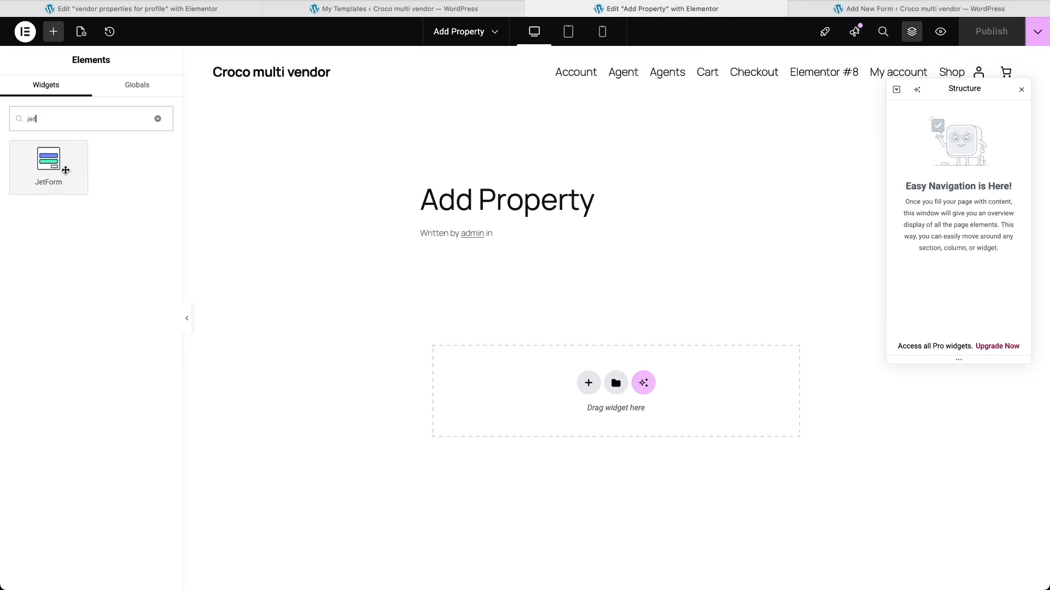
left_click_drag(48, 164, 613, 372)
left_click(122, 163)
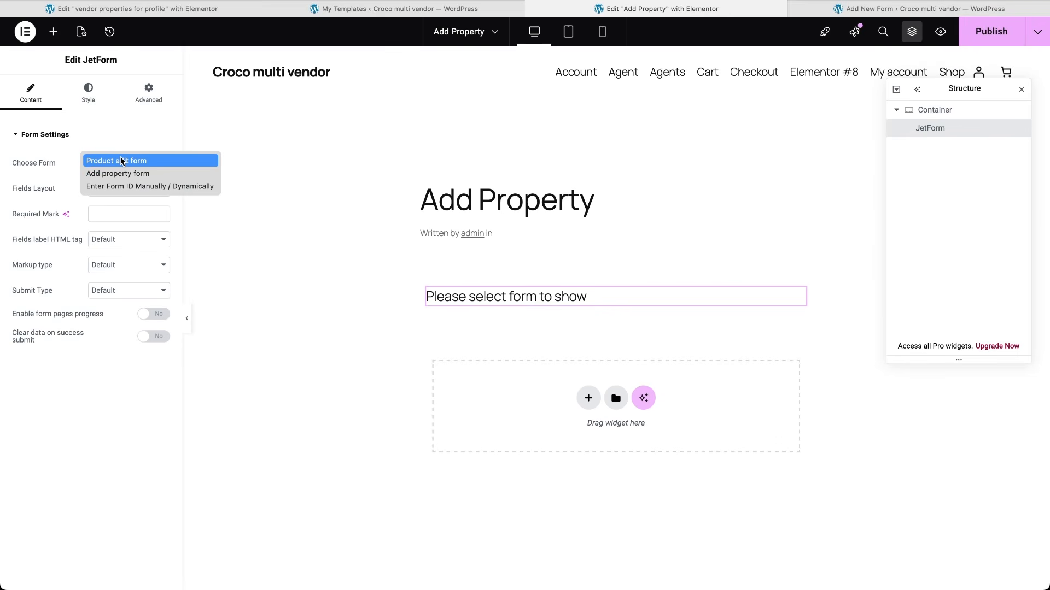
left_click(126, 173)
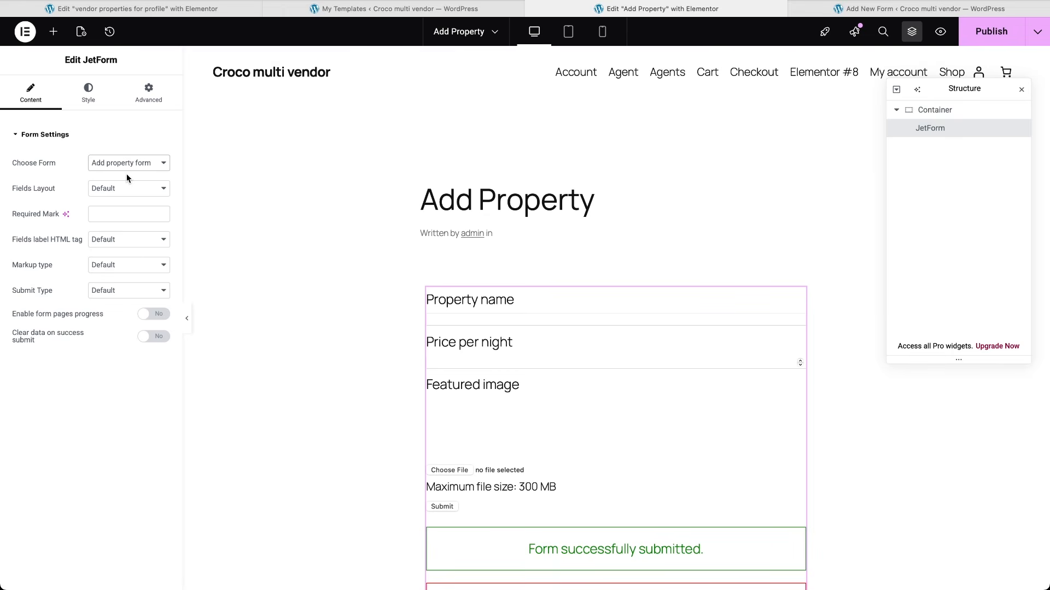
left_click(993, 39)
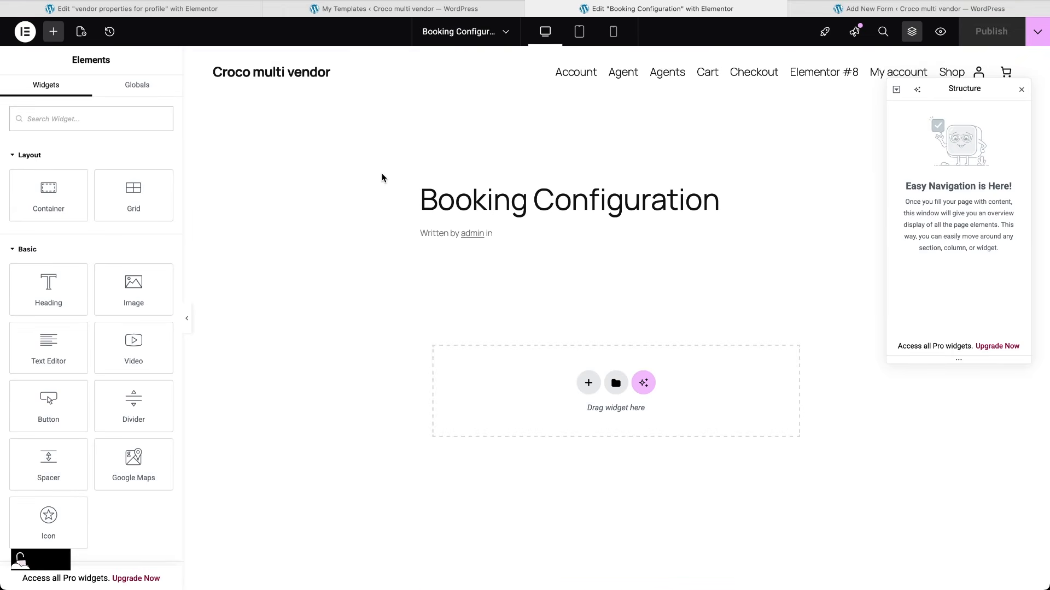
Step: Add the Settings Configuration widget via a 'setting' search and look over its booking period, date range and calendar controls
type("settings")
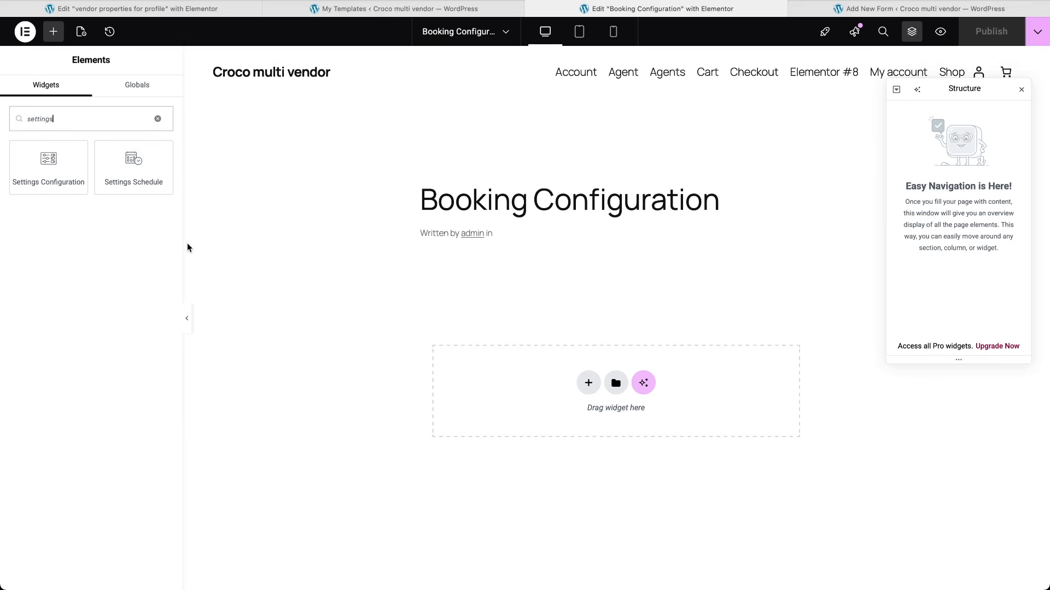
left_click(52, 173)
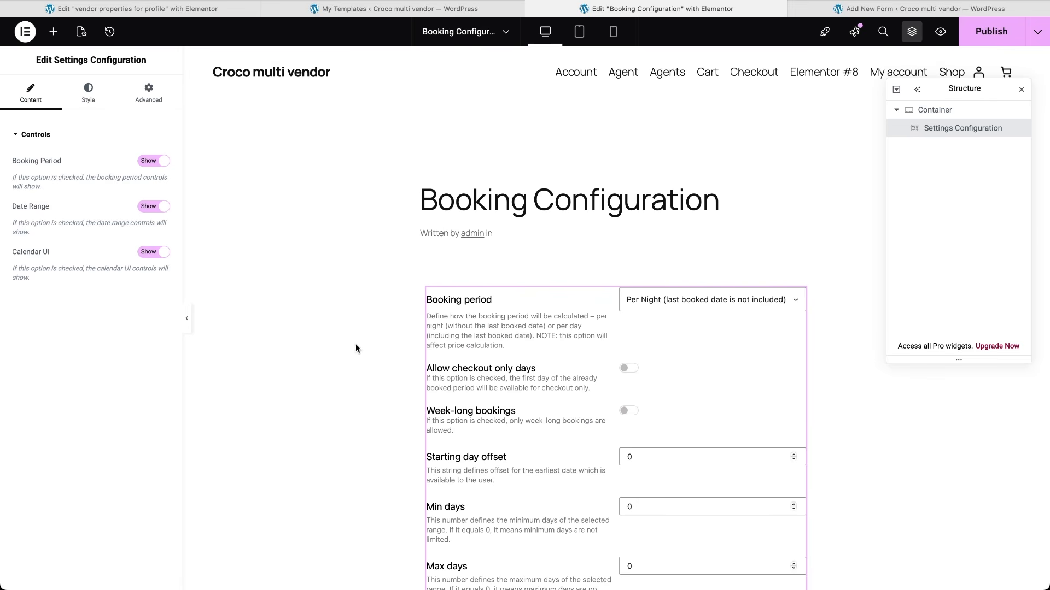
scroll(359, 389, "down", 5)
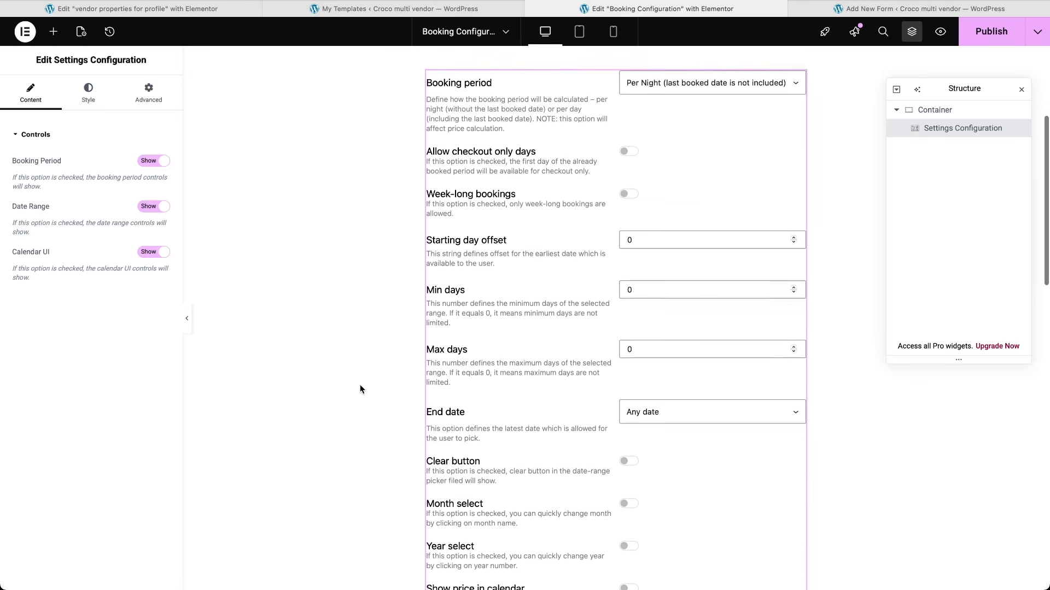
scroll(360, 387, "down", 3)
scroll(361, 387, "up", 2)
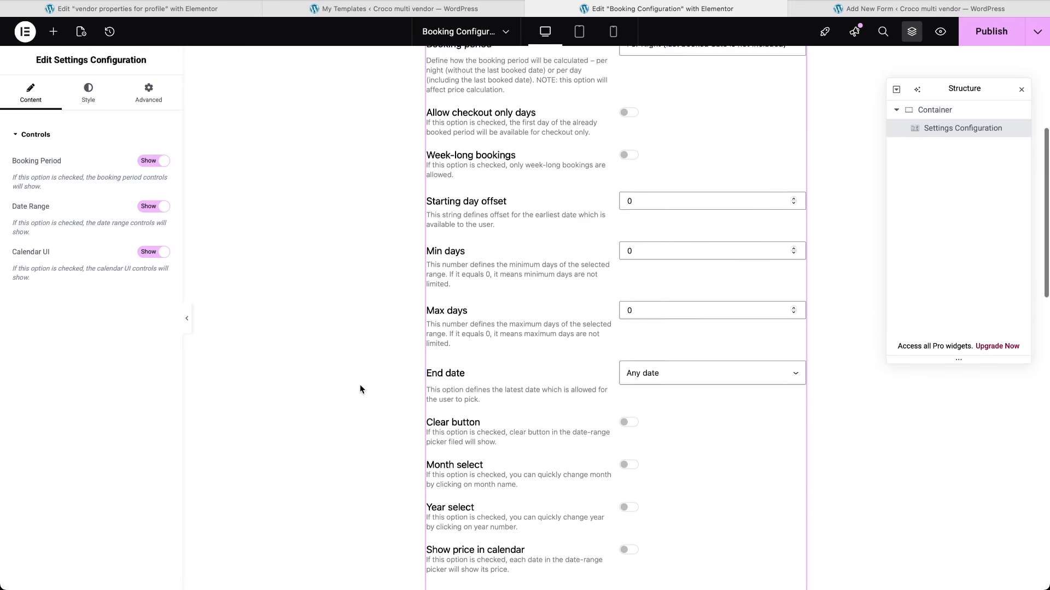
scroll(359, 385, "up", 4)
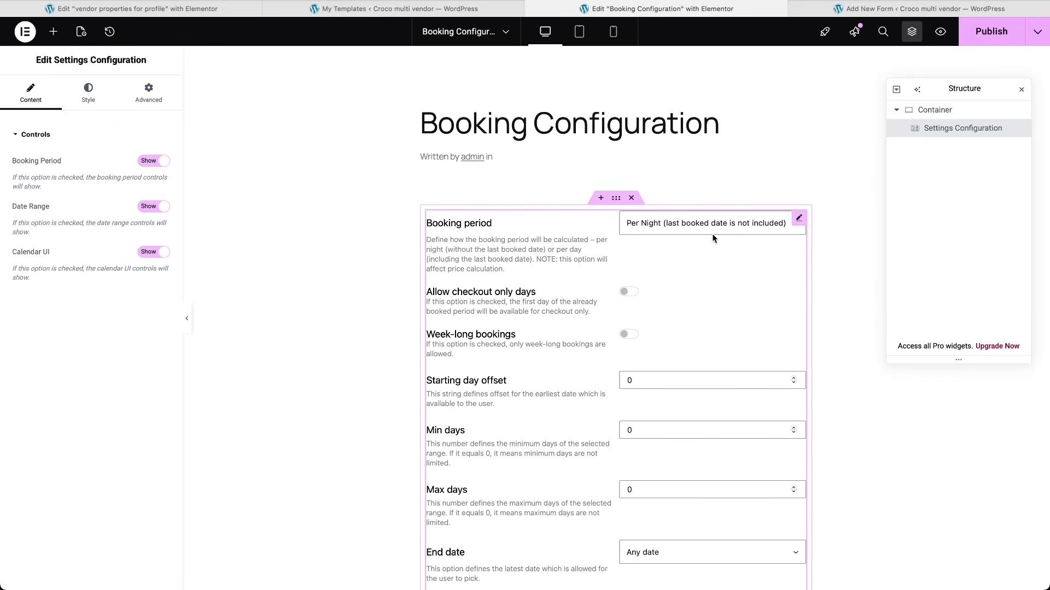
Step: Scroll through the widget's controls: Per Night booking period, Min/Max days 0, End date Any date
scroll(671, 320, "down", 3)
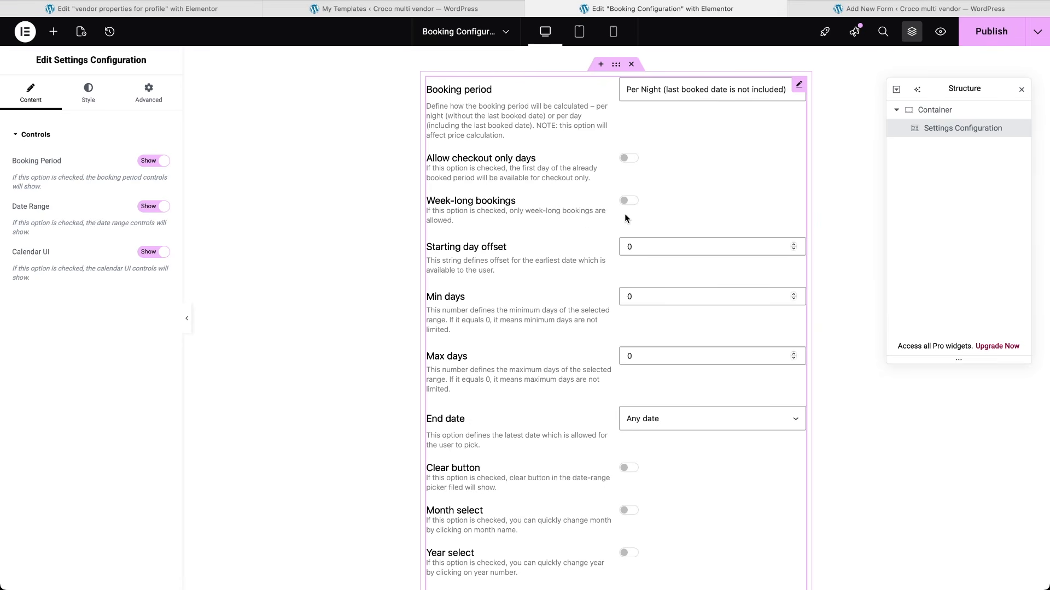
scroll(625, 217, "down", 5)
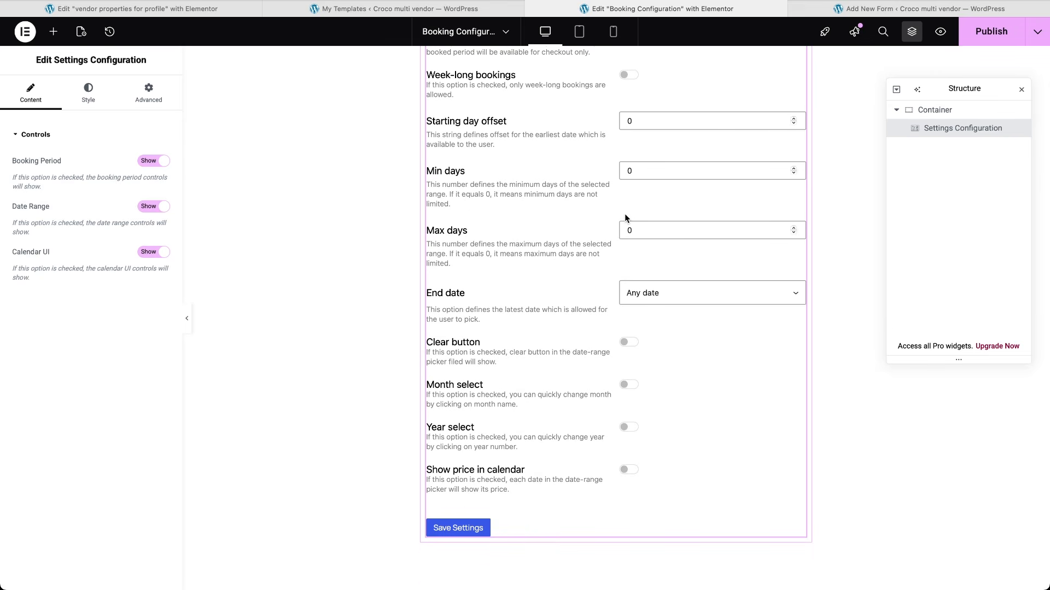
scroll(624, 218, "down", 3)
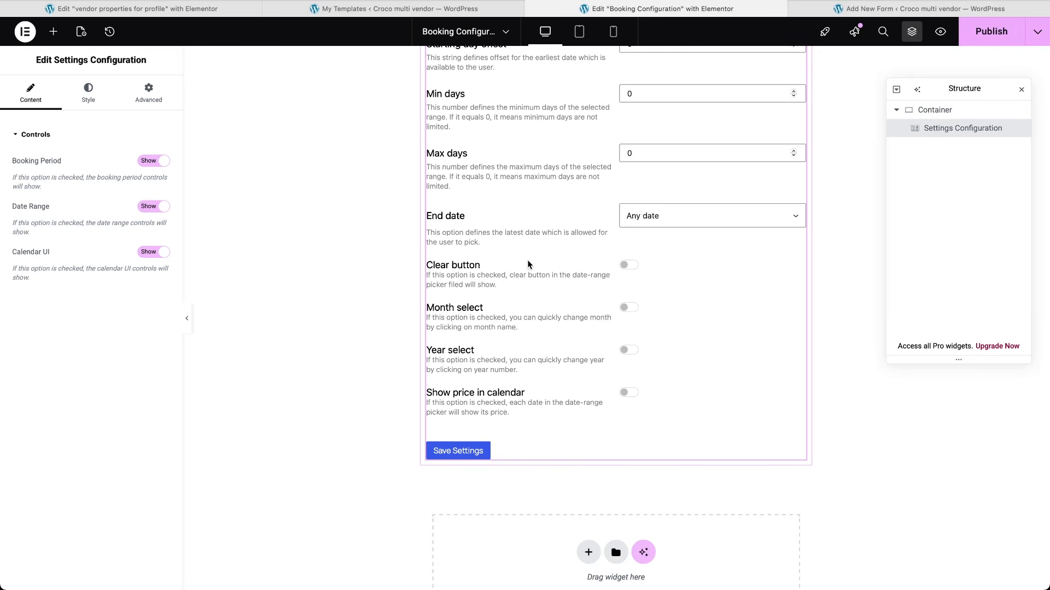
scroll(528, 264, "up", 4)
scroll(526, 260, "up", 1)
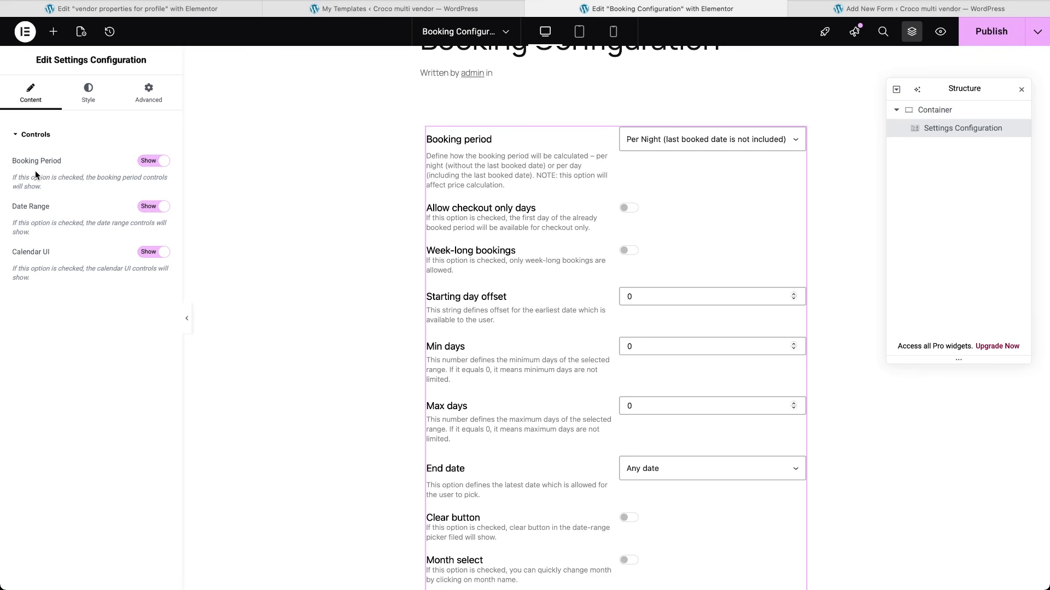
Step: Toggle the booking period, date range and calendar UI controls off and back on to test them
left_click(152, 163)
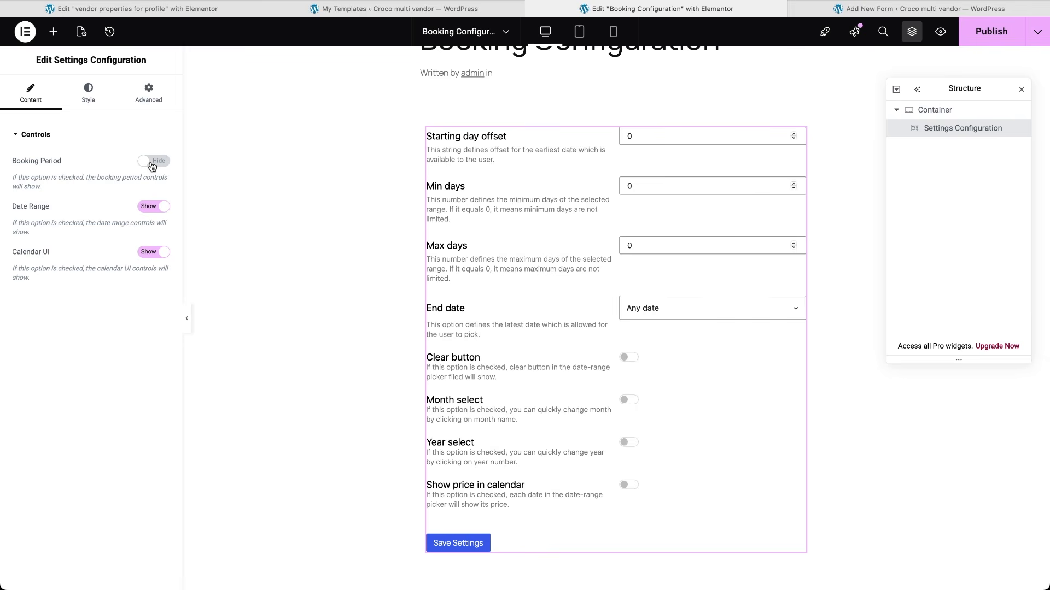
left_click(152, 163)
left_click(154, 206)
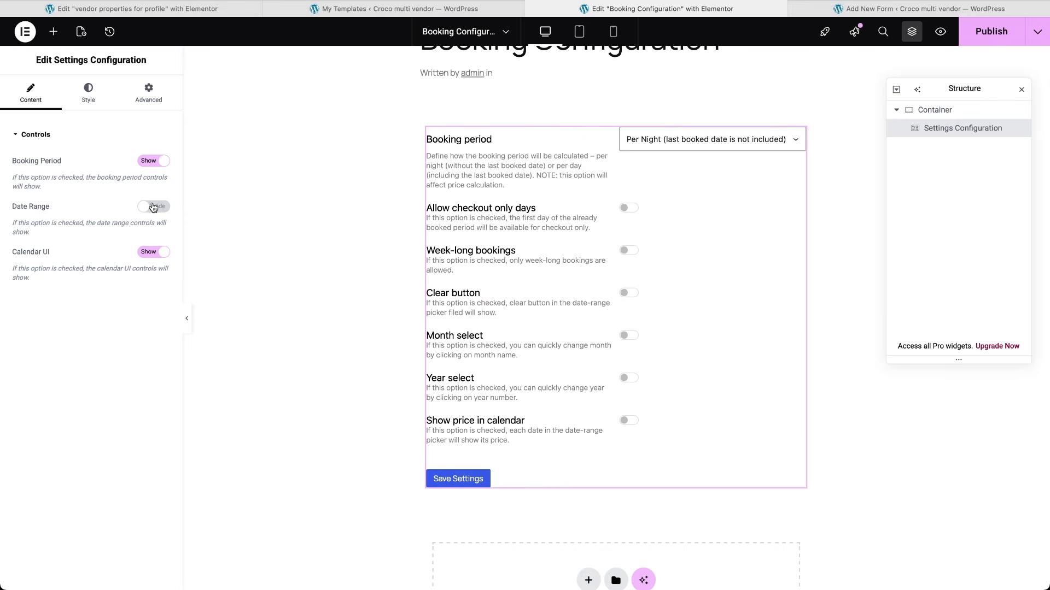
left_click(153, 252)
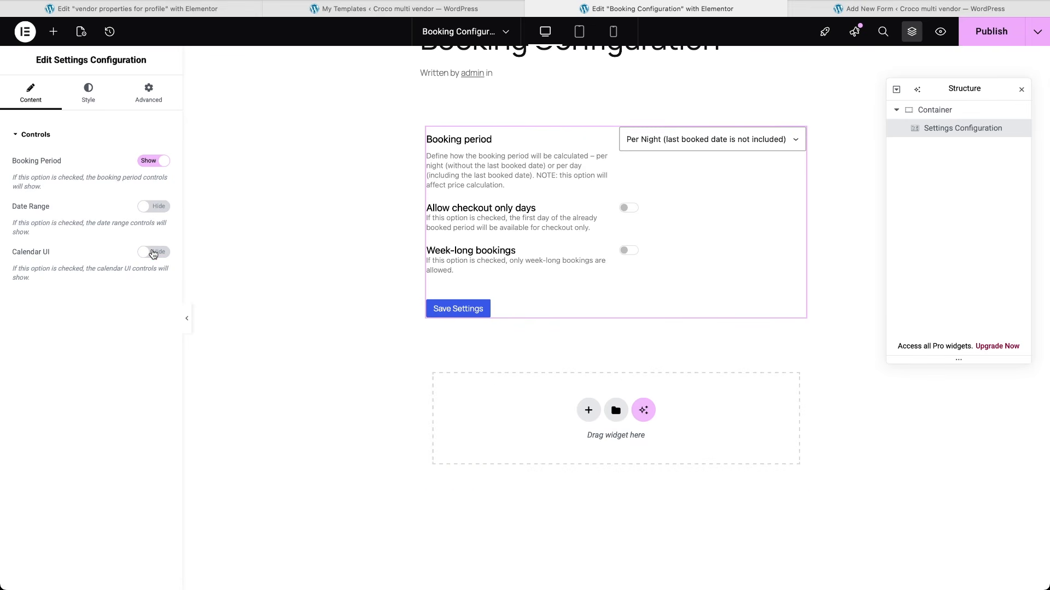
left_click(153, 253)
left_click(155, 213)
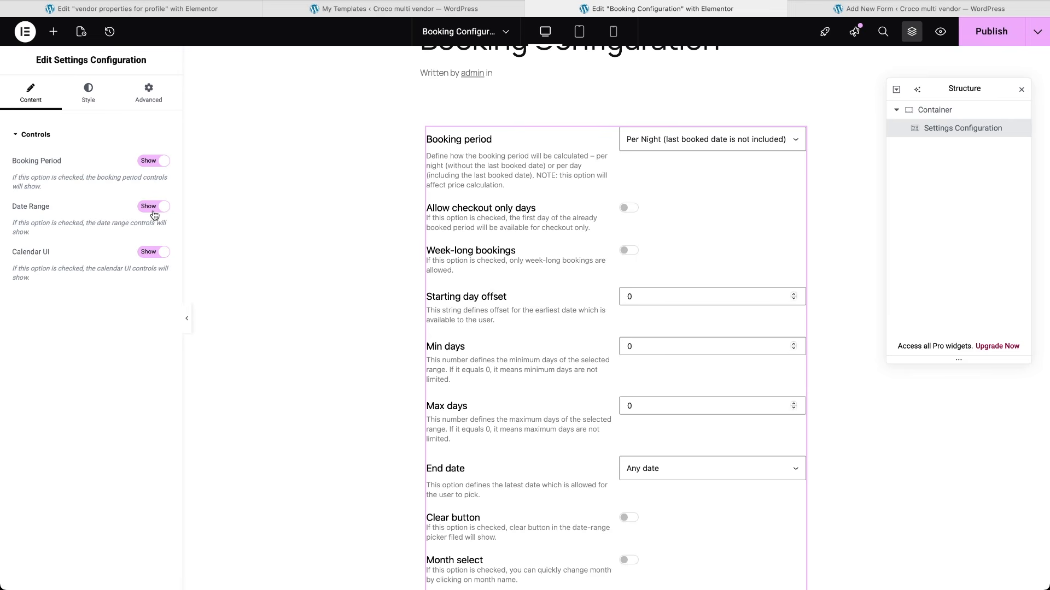
Step: Set the widget's Toggle colour to the Accent global colour
left_click(88, 101)
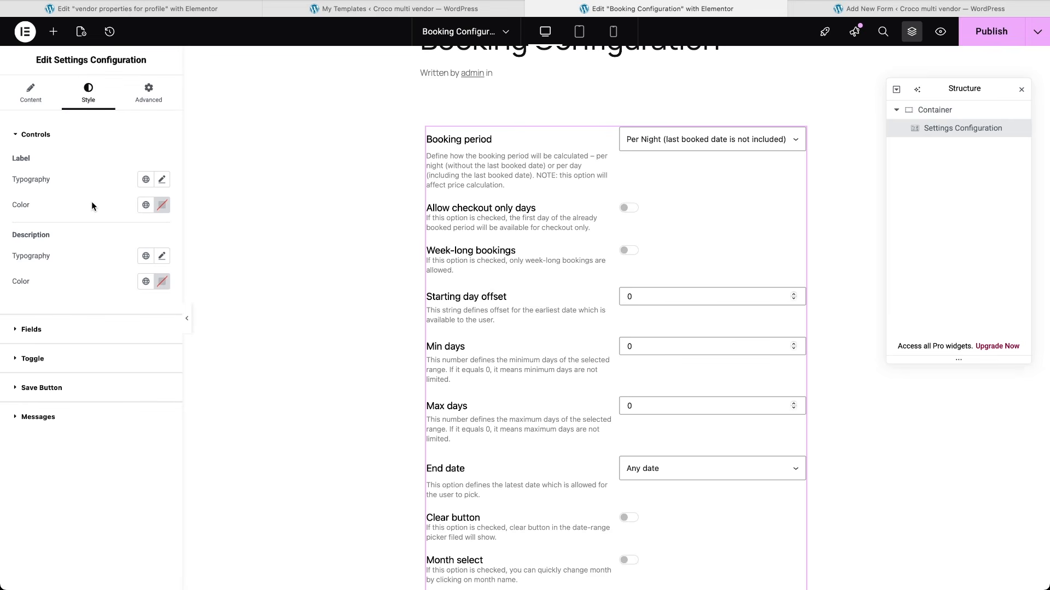
left_click(18, 331)
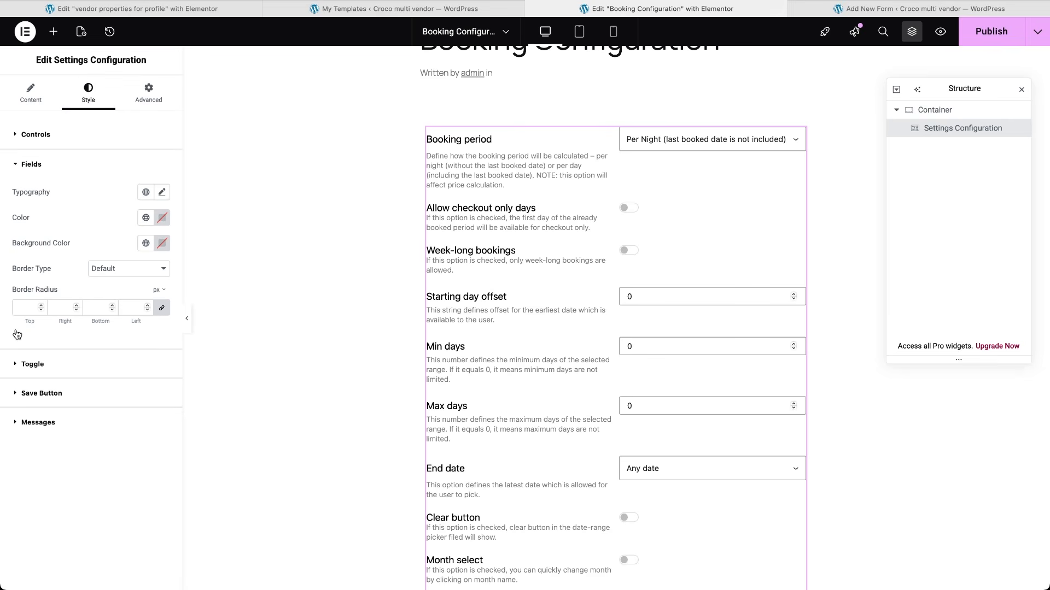
left_click(17, 365)
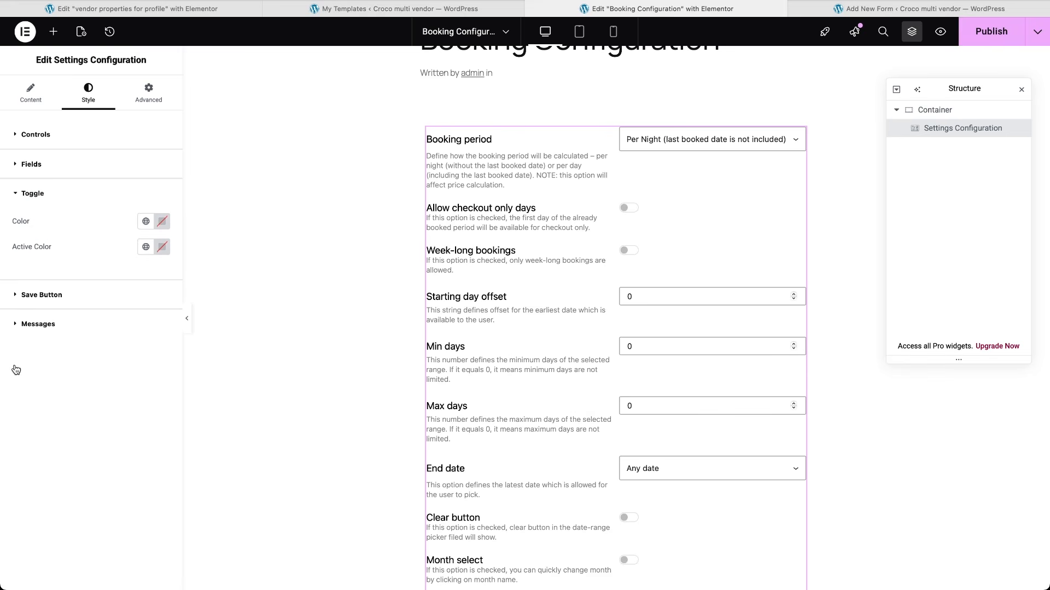
left_click(145, 221)
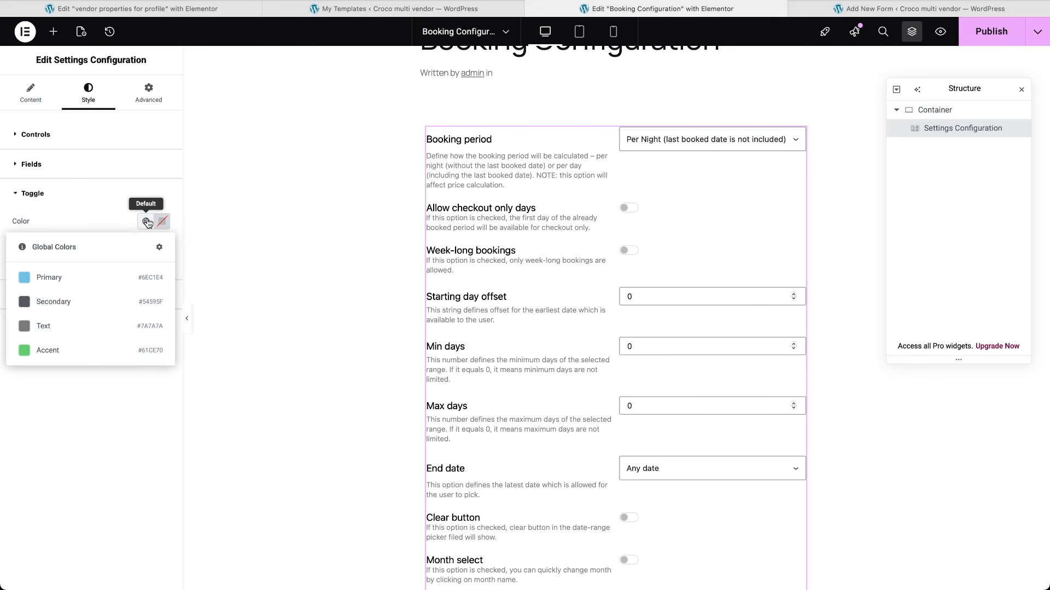
left_click(24, 349)
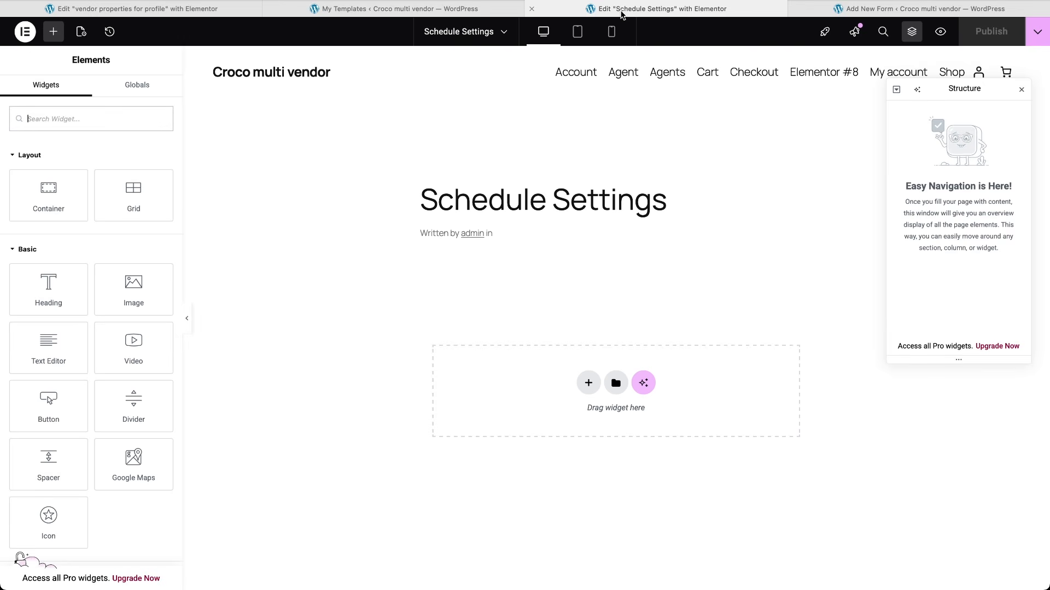
Step: Find the Settings Schedule widget via 'schedule', place it on the page, and review its controls
type("schedule")
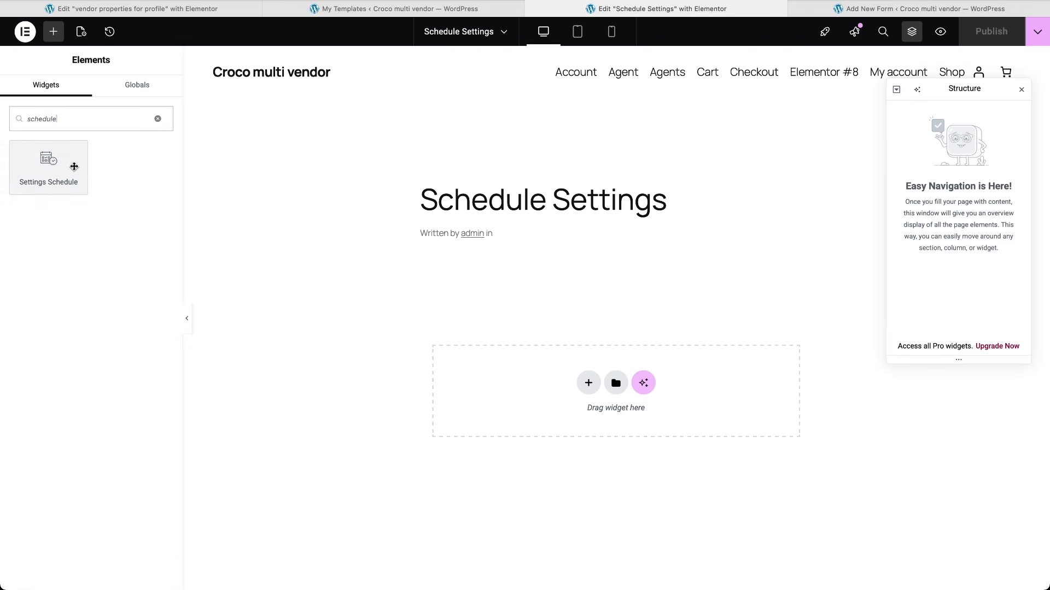
left_click(74, 166)
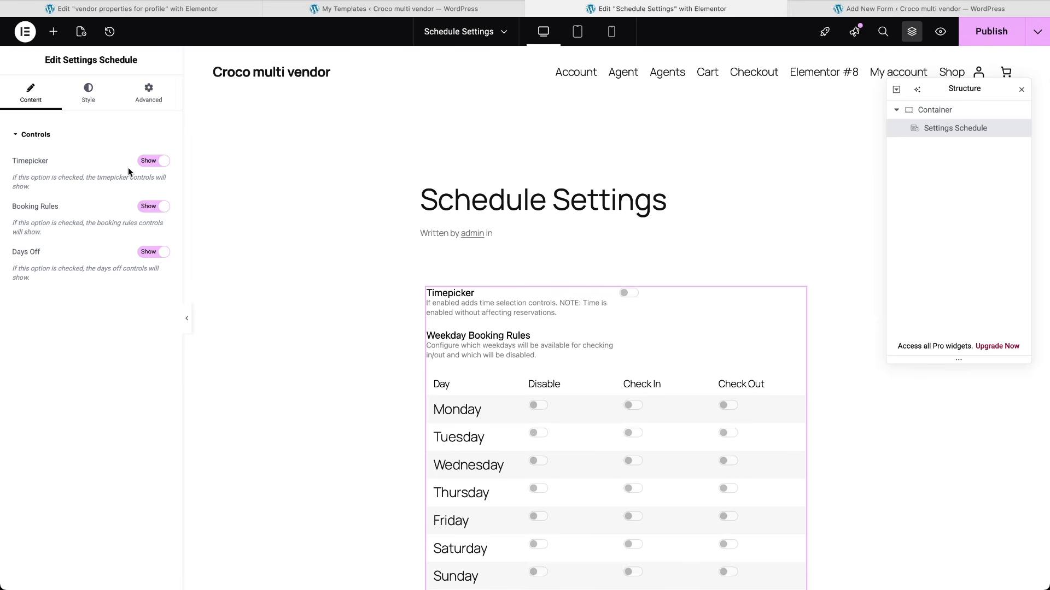
scroll(287, 349, "down", 5)
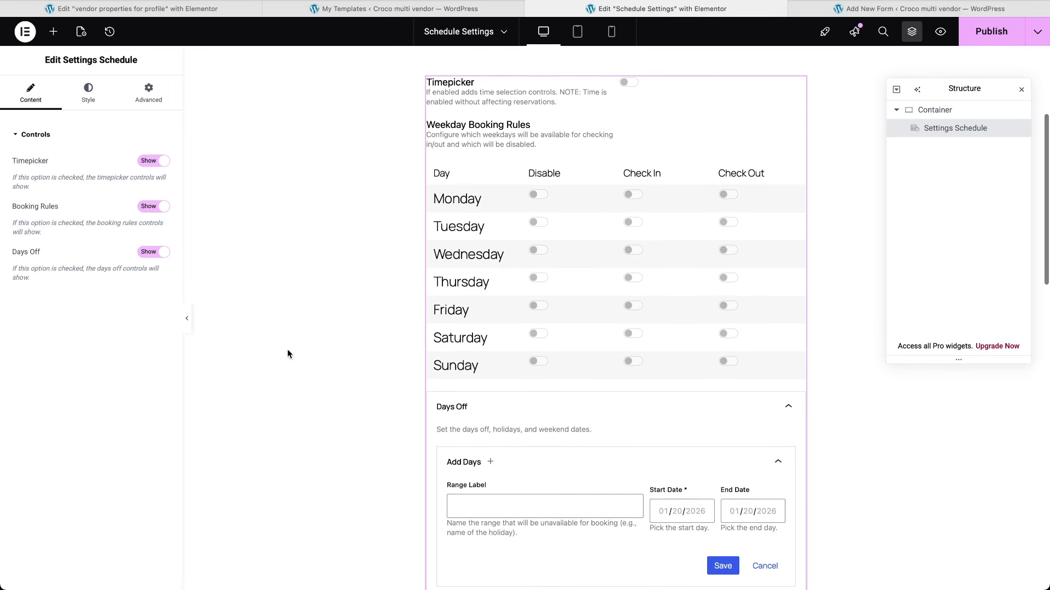
scroll(287, 349, "up", 3)
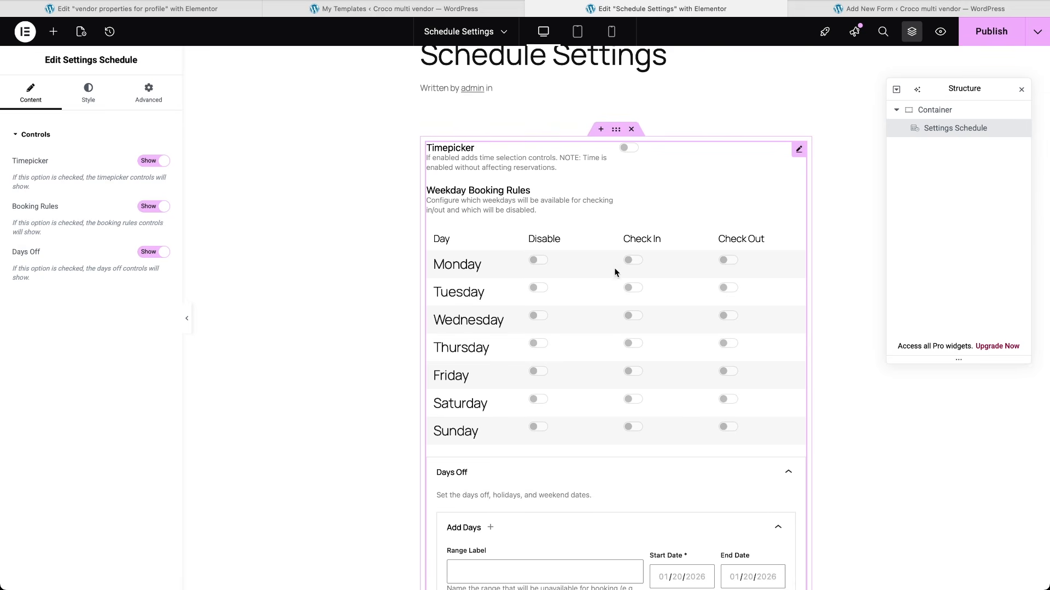
scroll(594, 410, "down", 1)
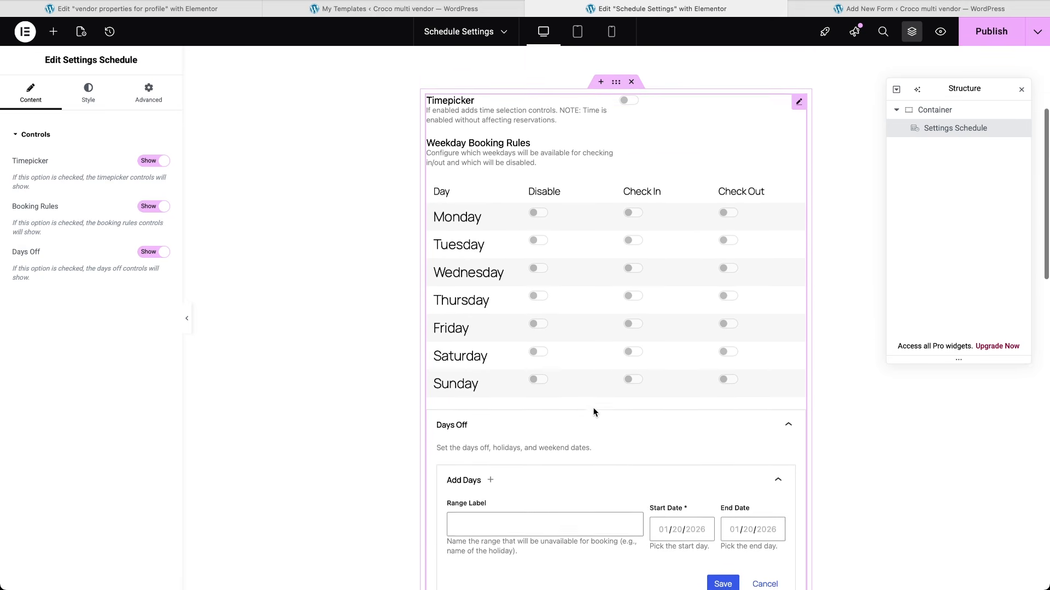
scroll(594, 411, "up", 2)
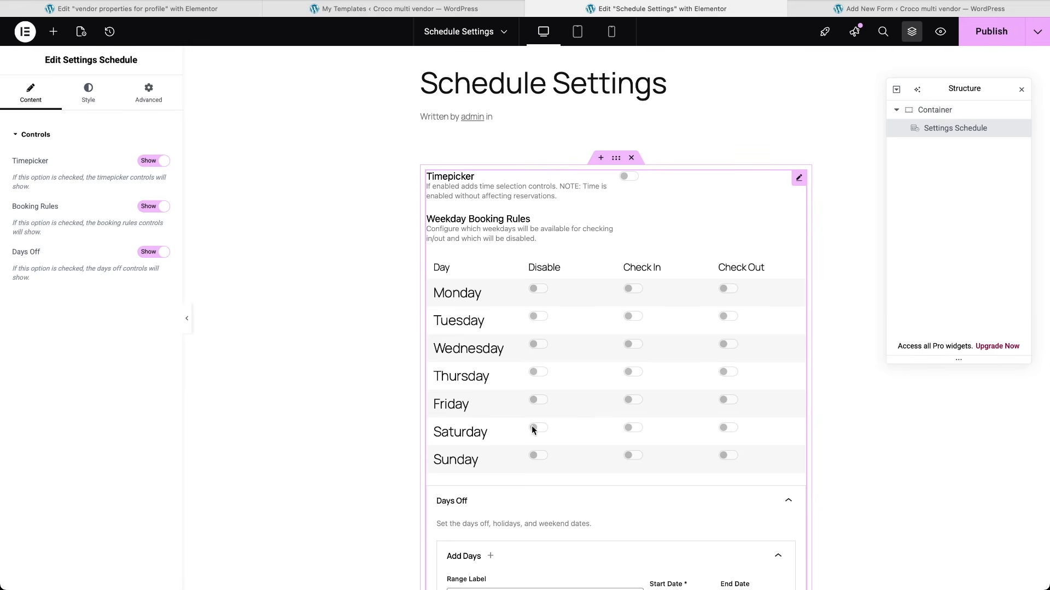
Step: Toggle the Timepicker and Weekday Booking Rules controls off and back on, then publish the page
left_click(152, 162)
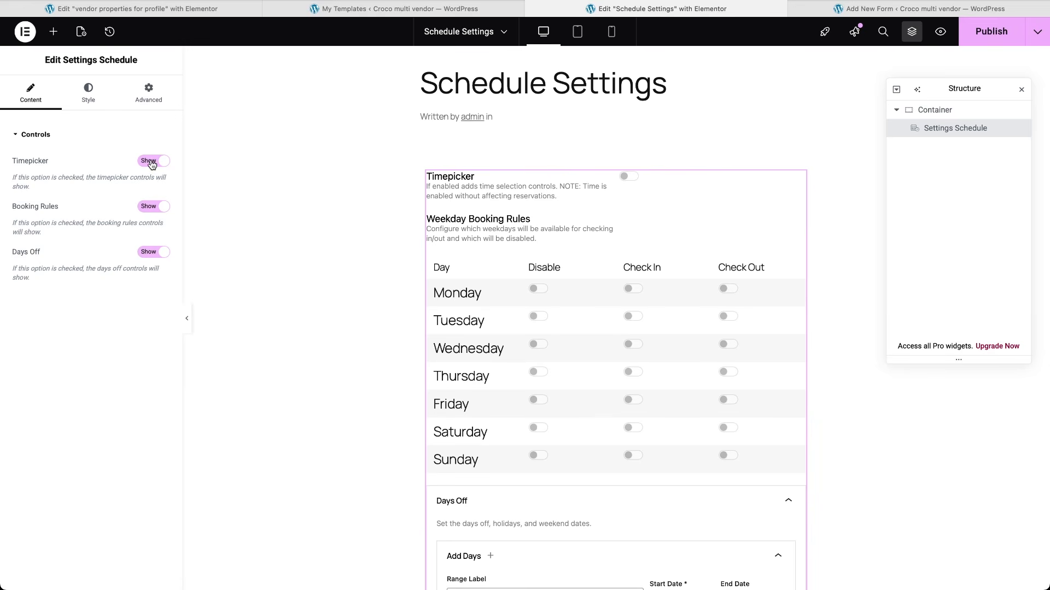
left_click(153, 163)
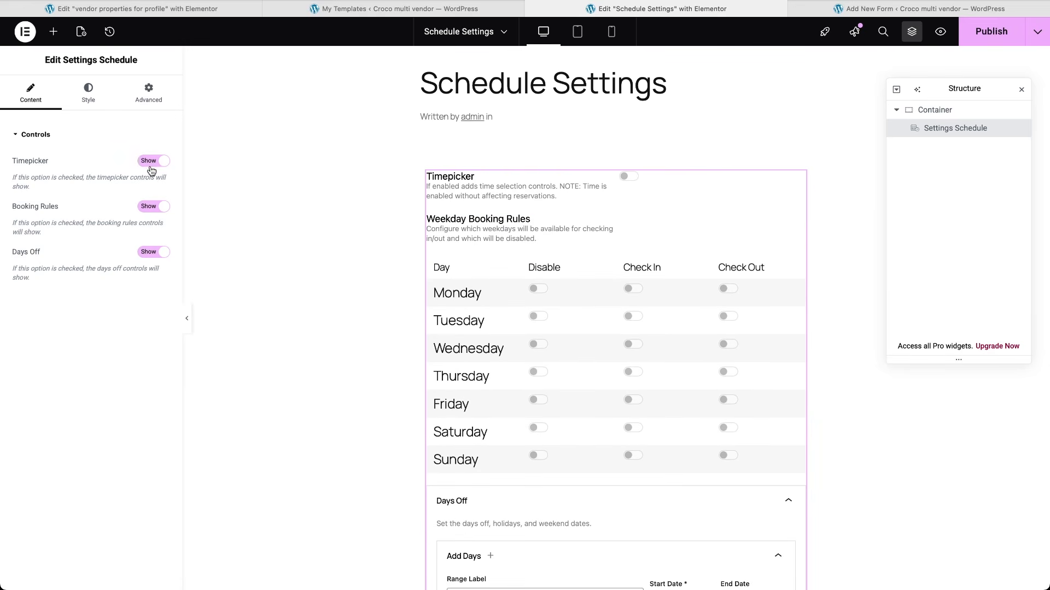
left_click(151, 210)
left_click(151, 212)
left_click(88, 93)
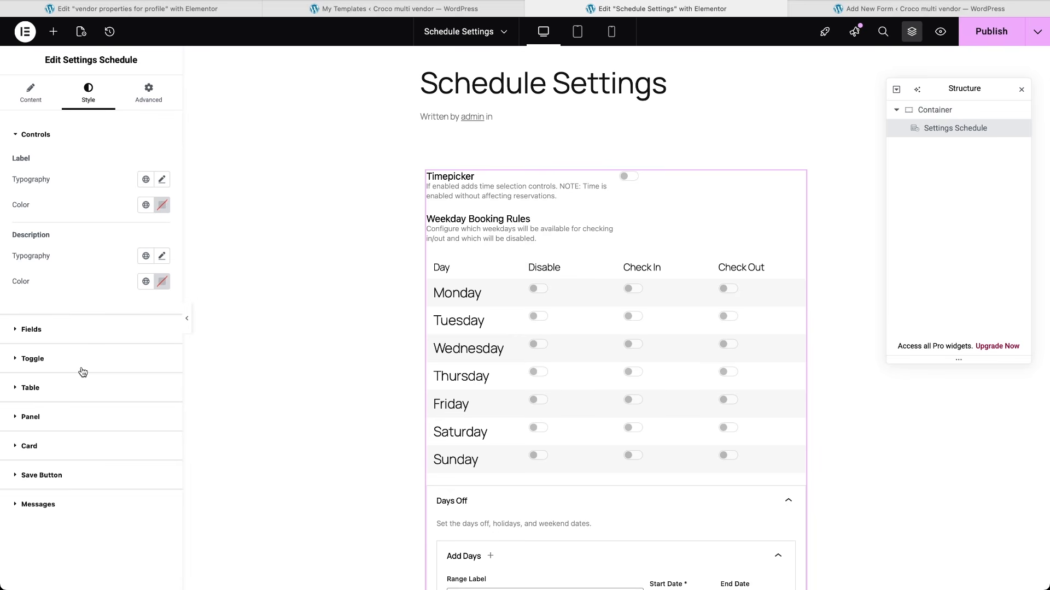
left_click(978, 37)
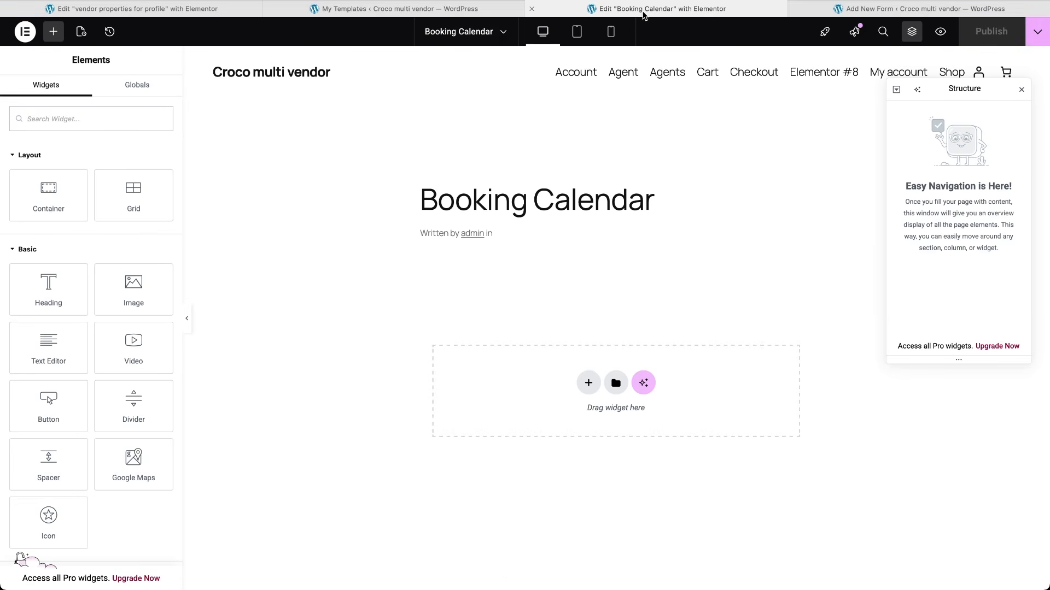
Step: Search widgets for 'mult' and add the Multi-Day Calendar widget to the Booking Calendar page
type("multi")
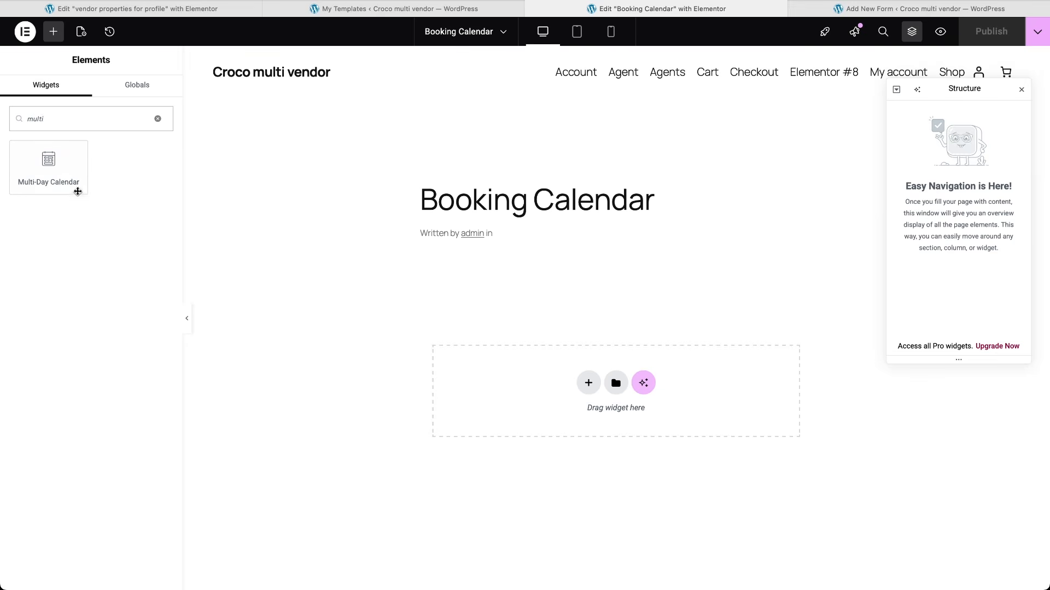
left_click(53, 177)
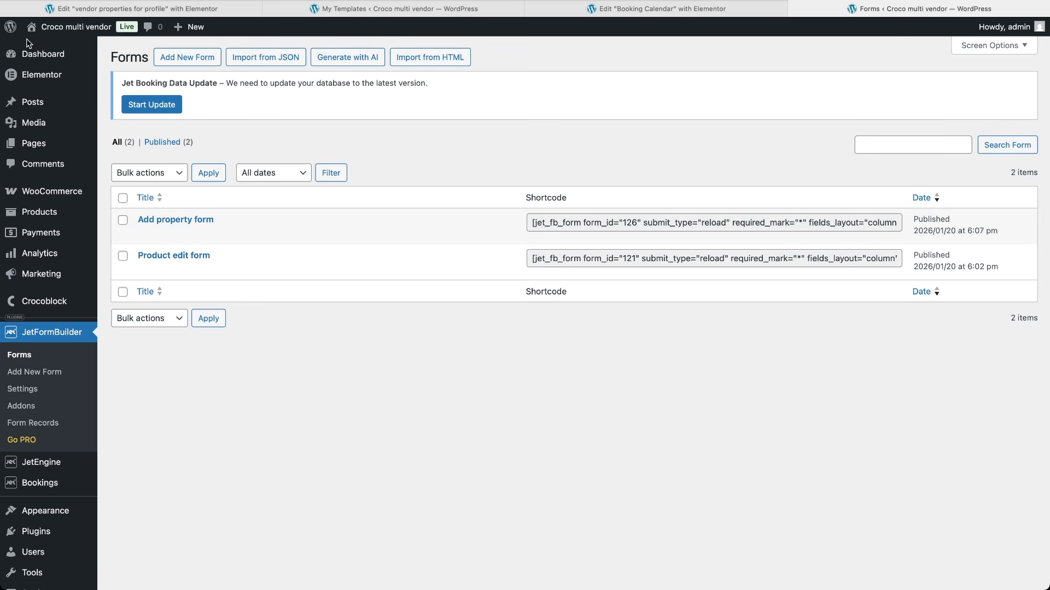
Step: Create a new JetBooking Query named 'upcoming bookings query' in the Query Builder
mouse_move(54, 463)
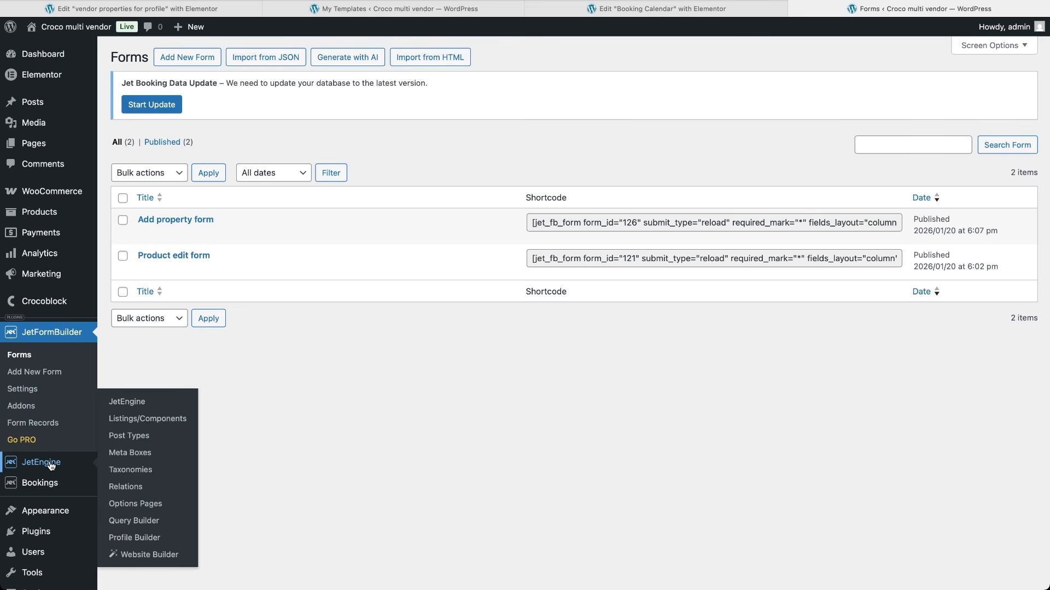
left_click(134, 521)
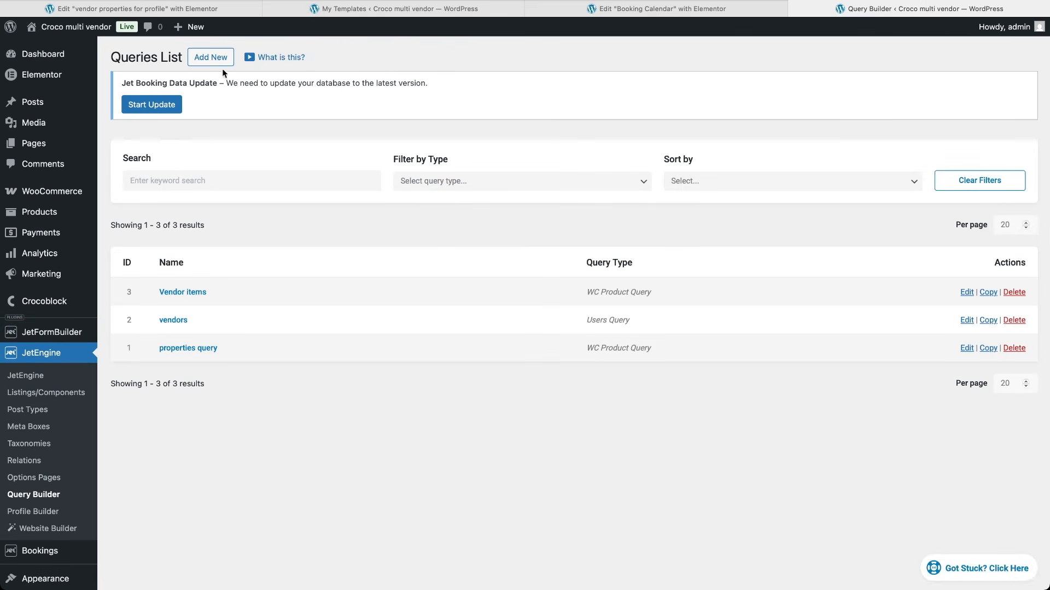
left_click(210, 57)
left_click(474, 203)
type("upcoming bookings query")
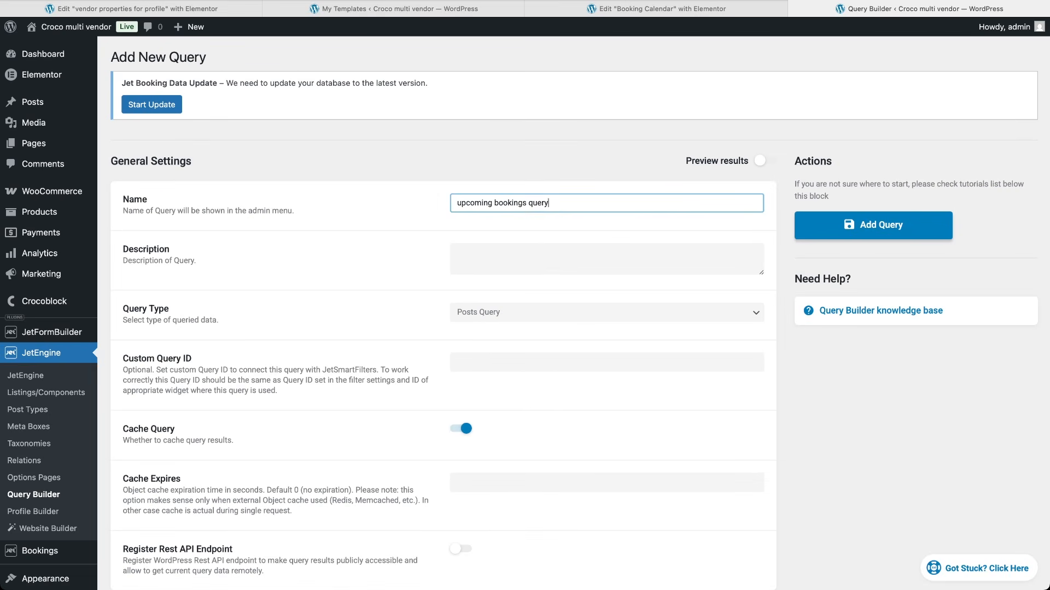
left_click(533, 312)
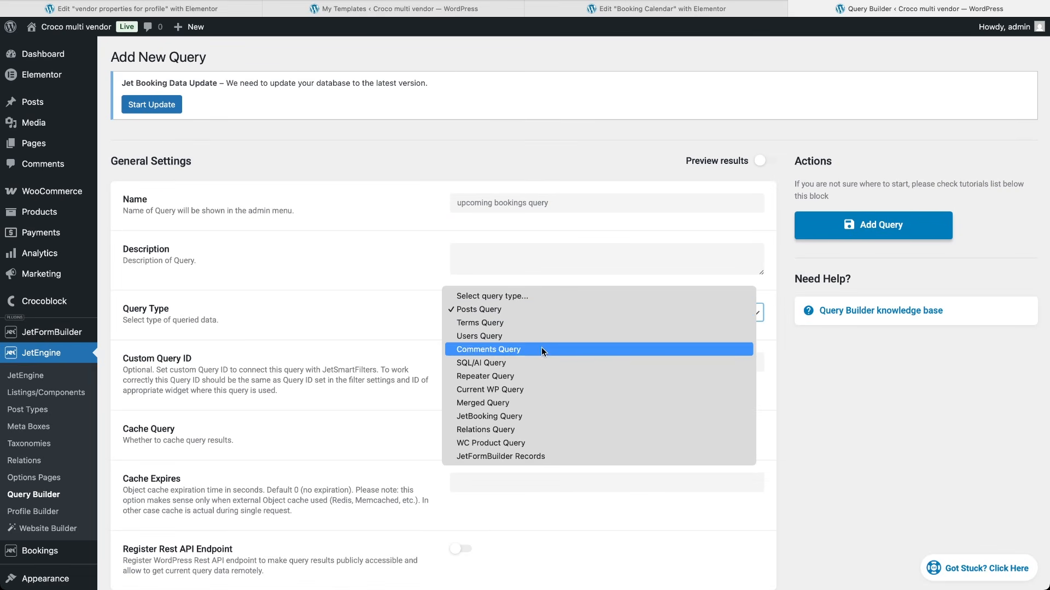
left_click(520, 416)
scroll(520, 415, "down", 8)
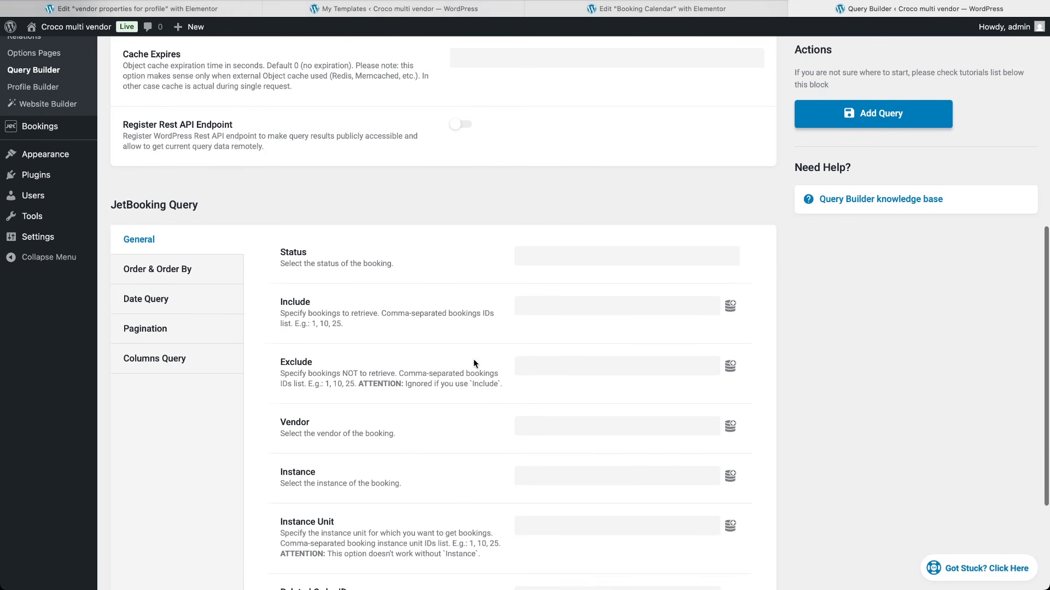
Step: Add a date query clause: Check in Date greater than (>) Today
left_click(179, 298)
left_click(295, 422)
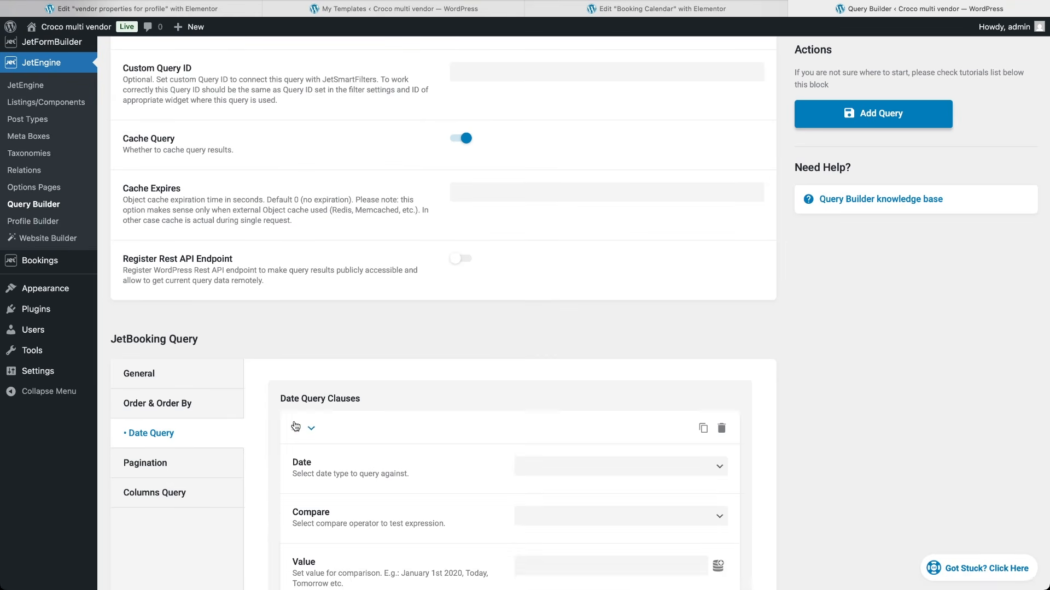
scroll(447, 503, "down", 3)
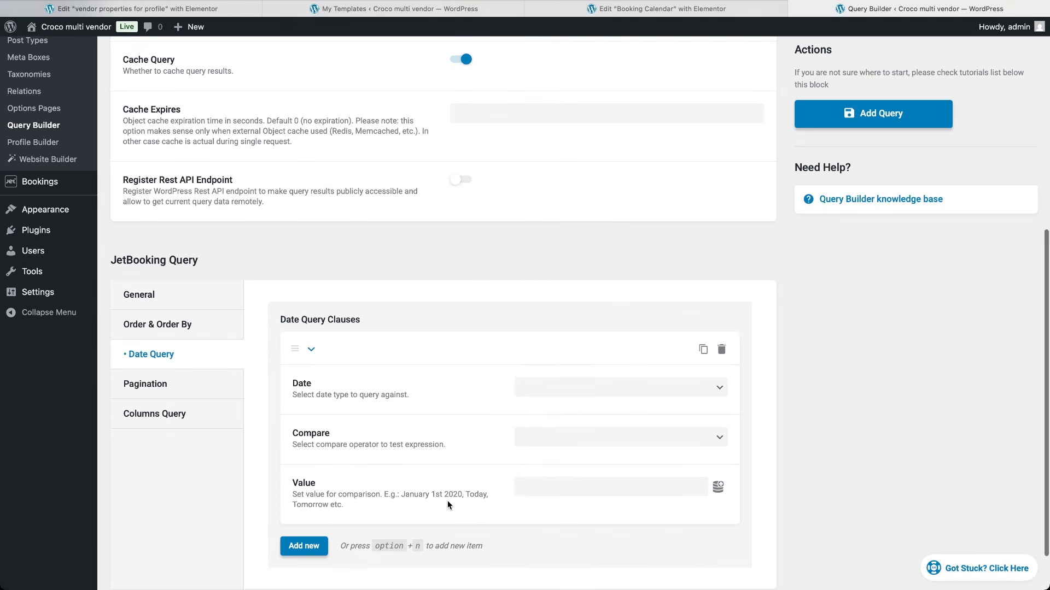
left_click(550, 387)
left_click(551, 384)
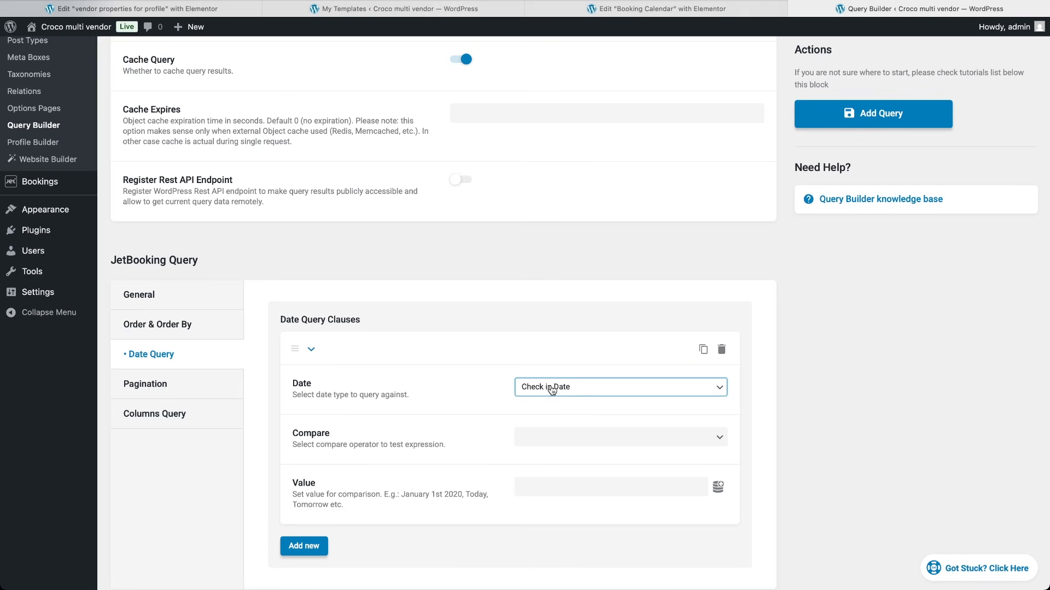
left_click(553, 438)
left_click(558, 461)
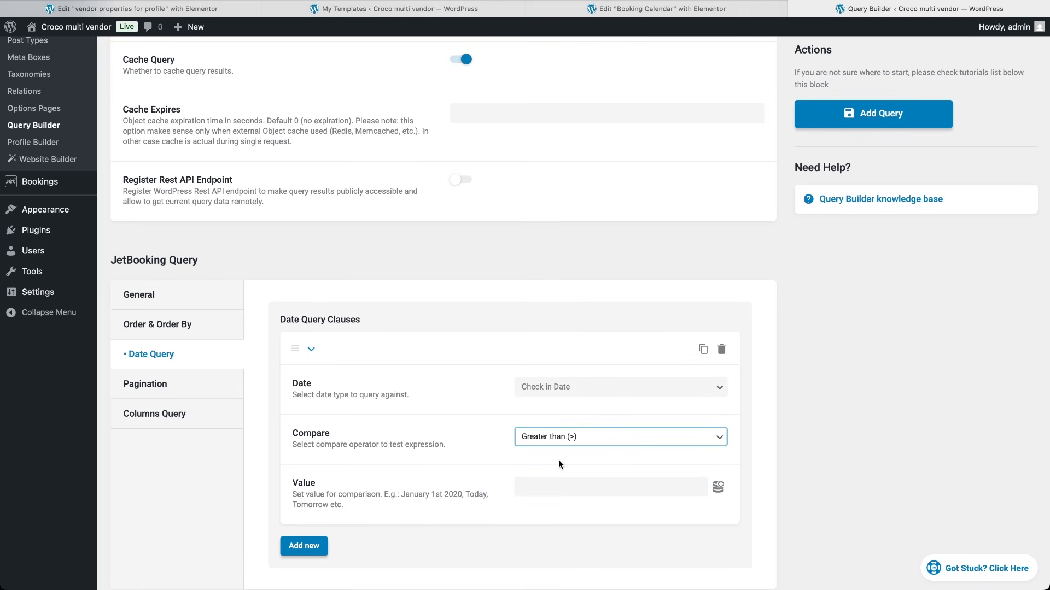
left_click(718, 487)
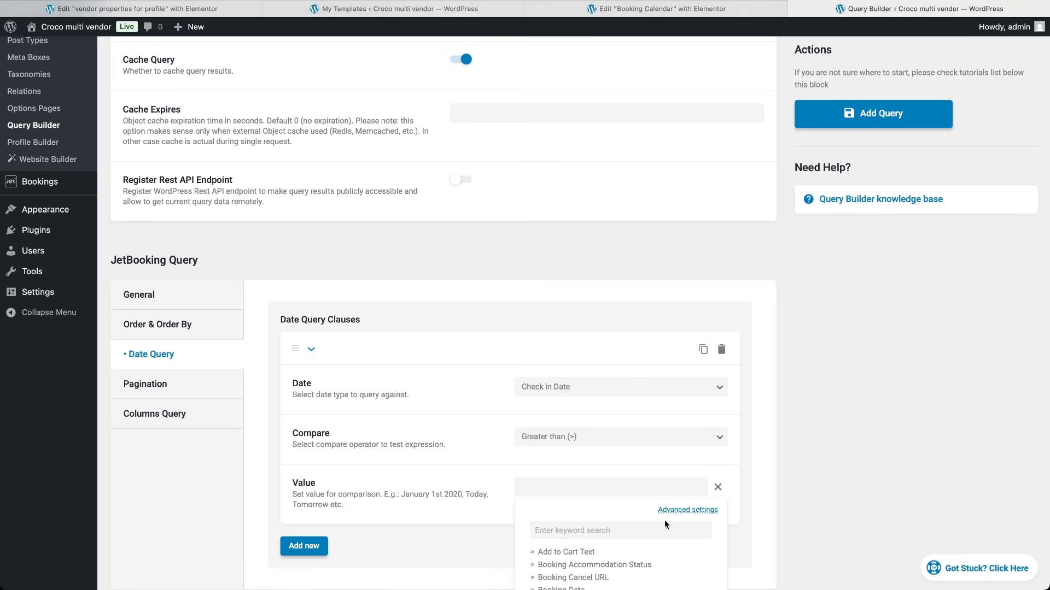
type("today")
left_click(608, 553)
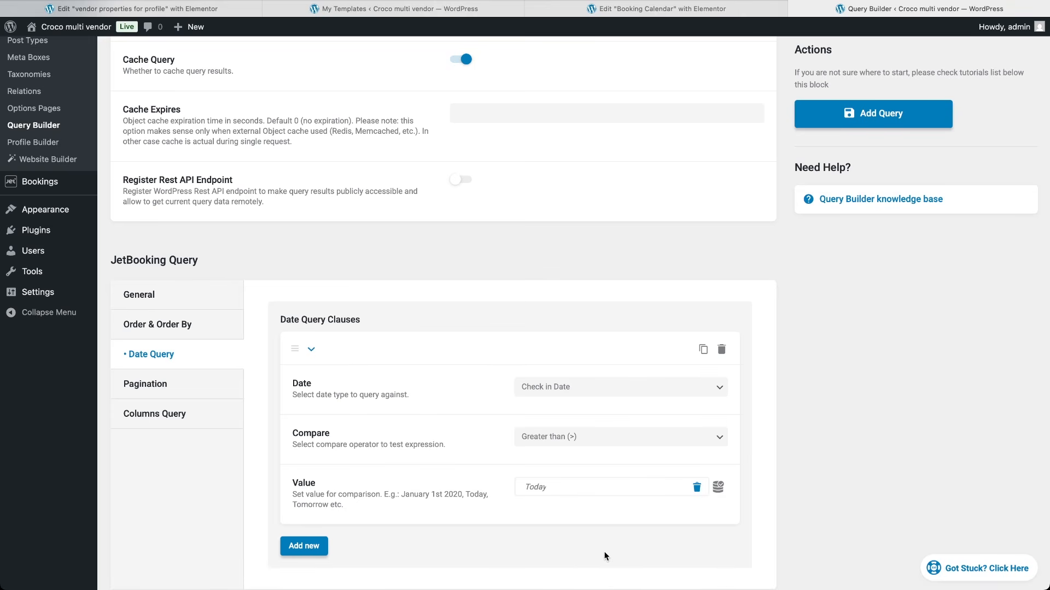
Step: Set the query's Vendor to the Queried User ID dynamic tag and save the query
left_click(154, 297)
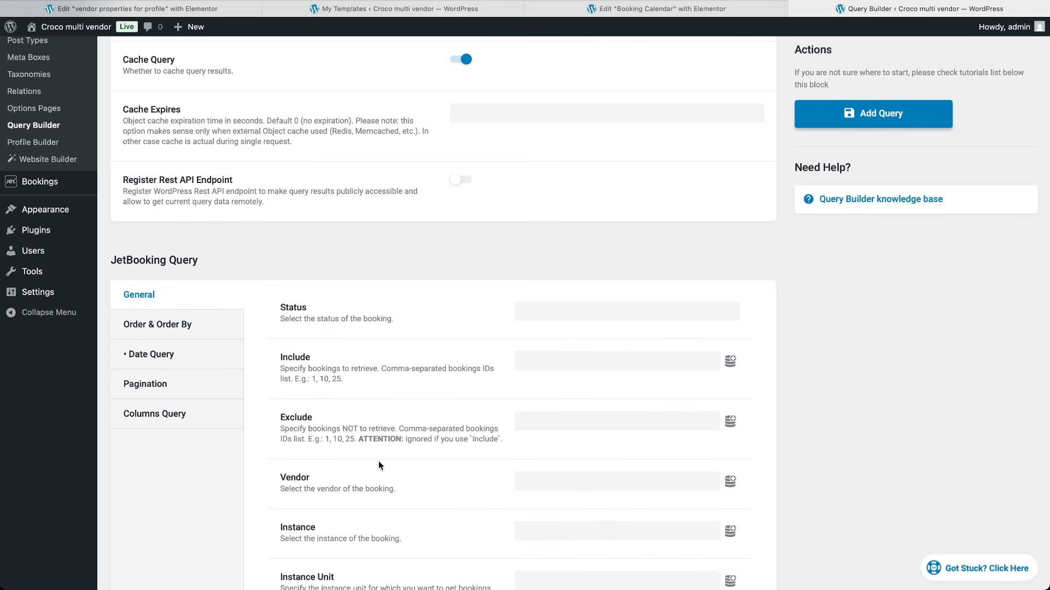
scroll(379, 461, "down", 3)
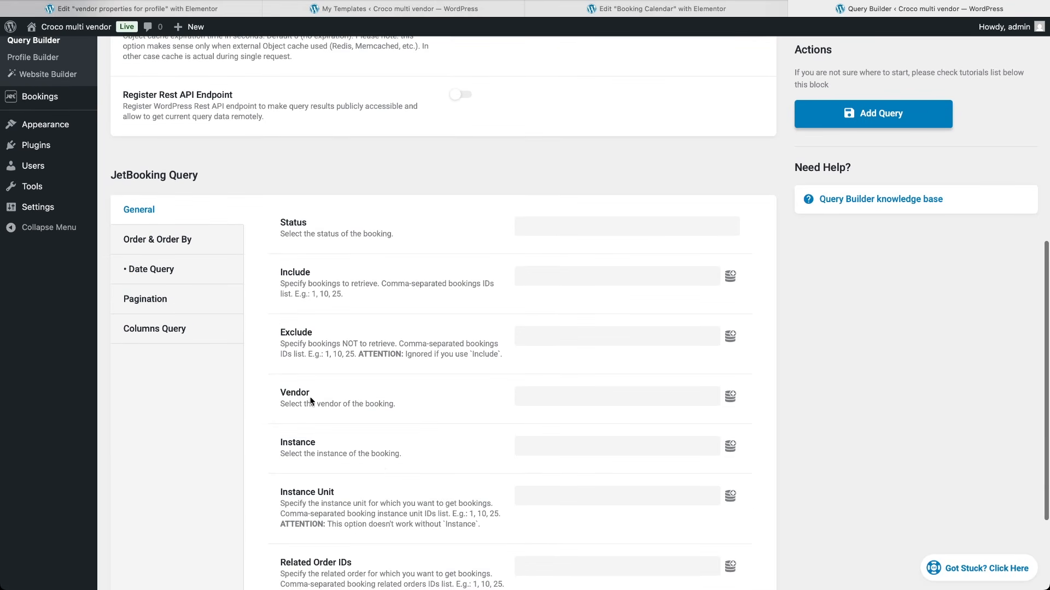
left_click(730, 396)
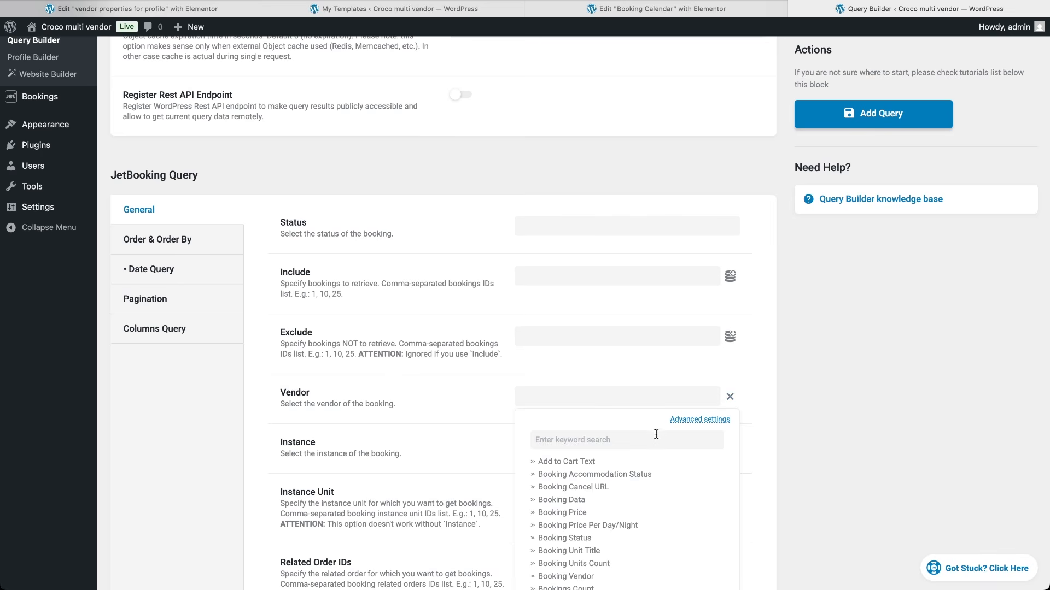
left_click(648, 442)
type("queried")
left_click(575, 488)
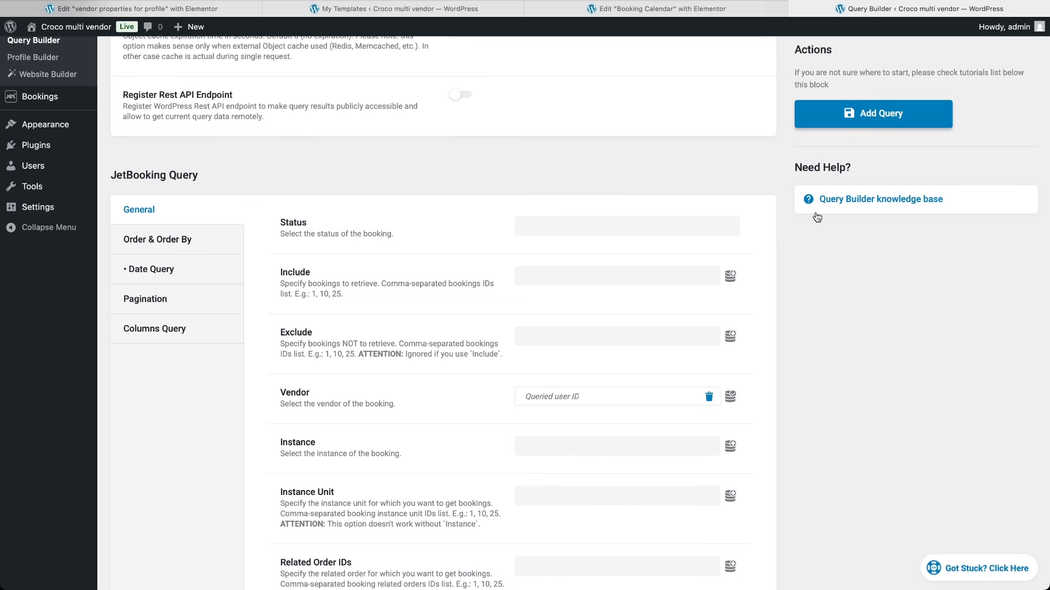
left_click(847, 116)
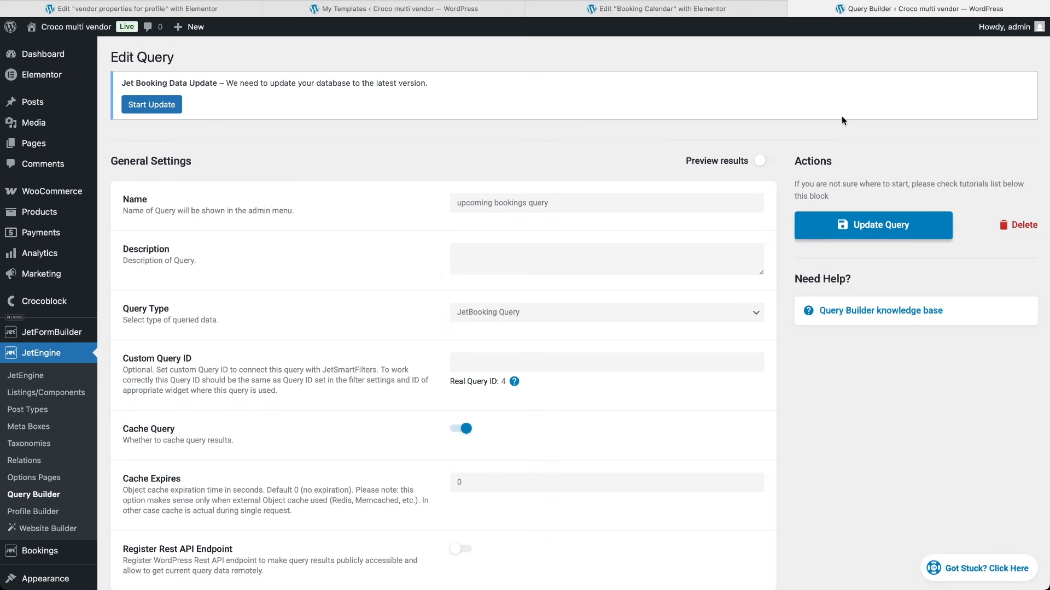
Step: Create a new listing item named 'upcoming bookings' with Query Builder as its source
left_click(72, 395)
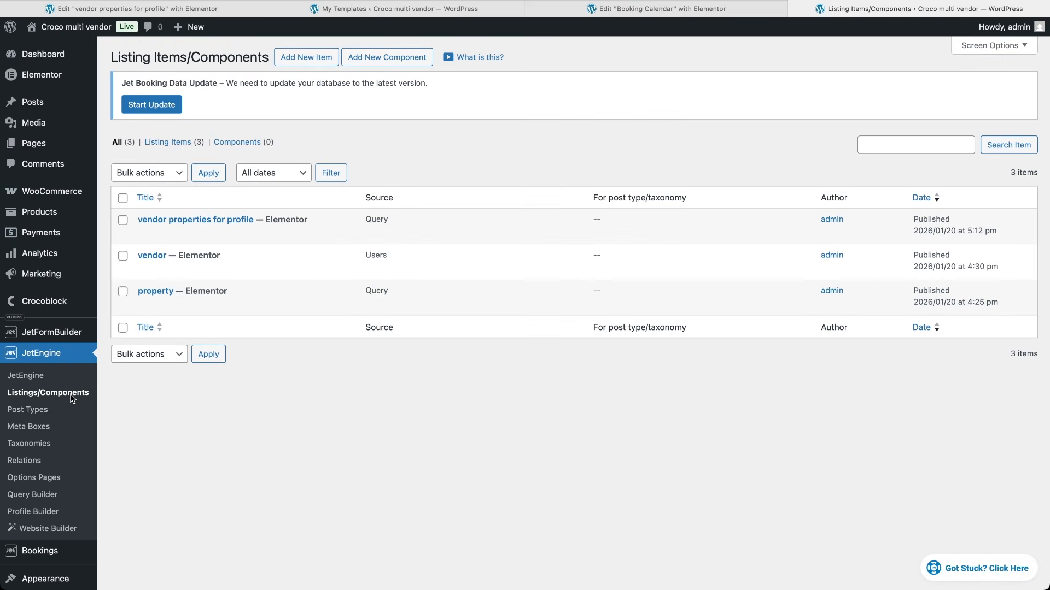
left_click(298, 59)
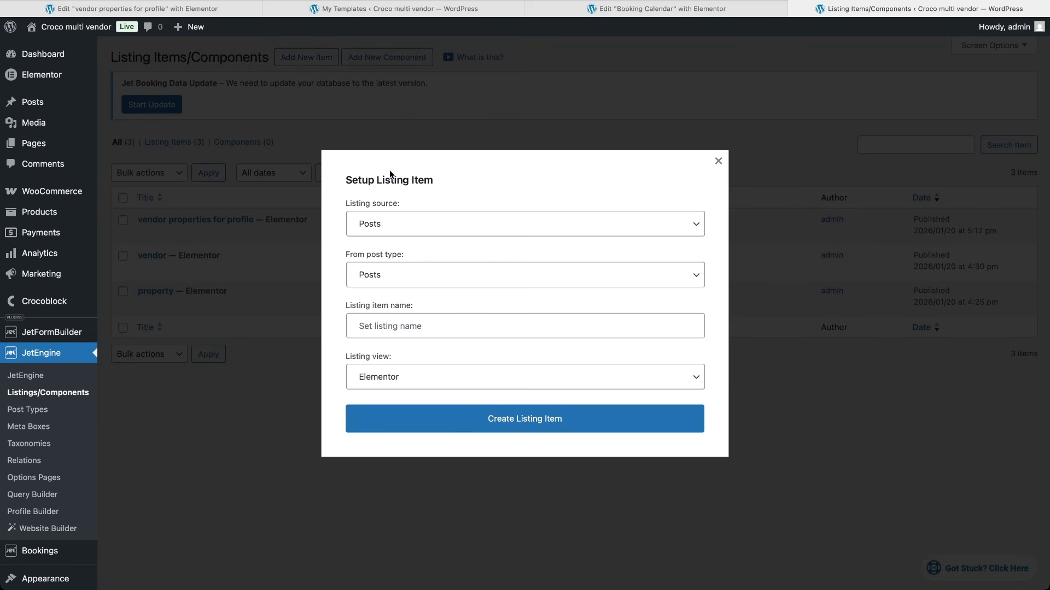
left_click(463, 419)
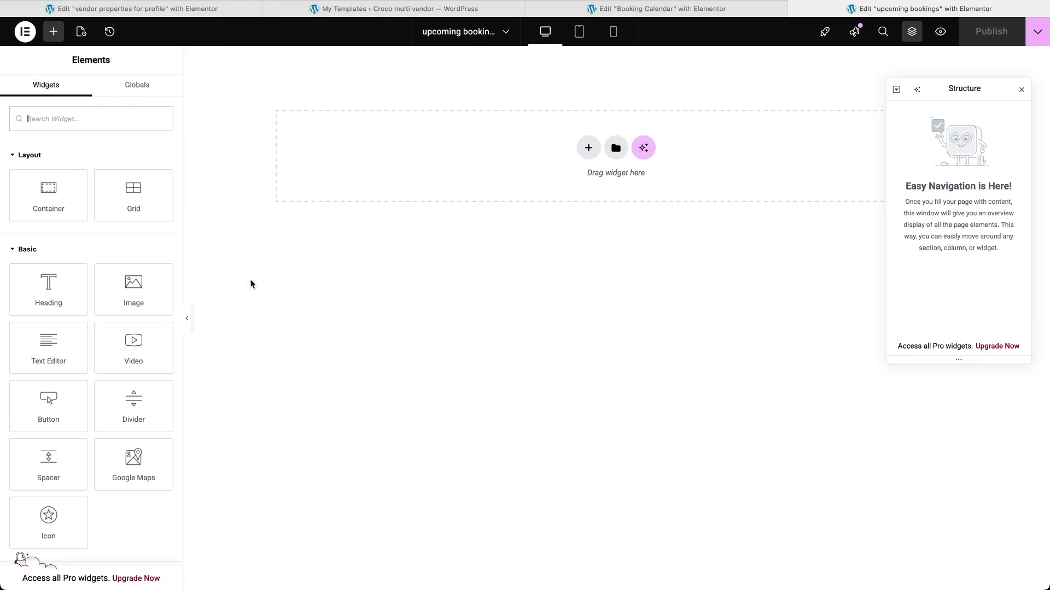
Step: Add a Dynamic Field widget to the listing showing the Title object field
left_click(143, 117)
type("field")
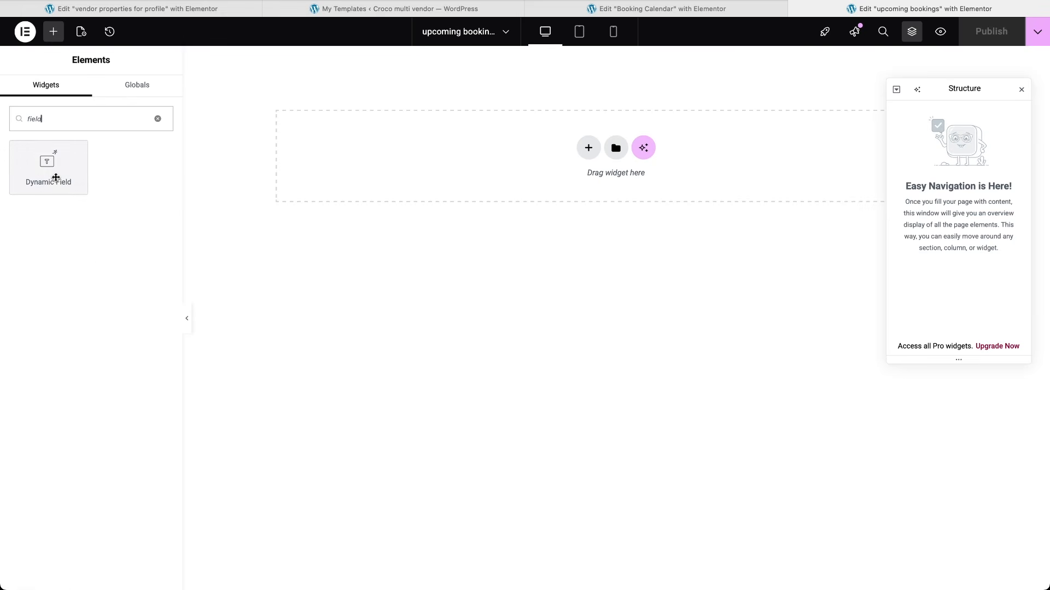
left_click(52, 167)
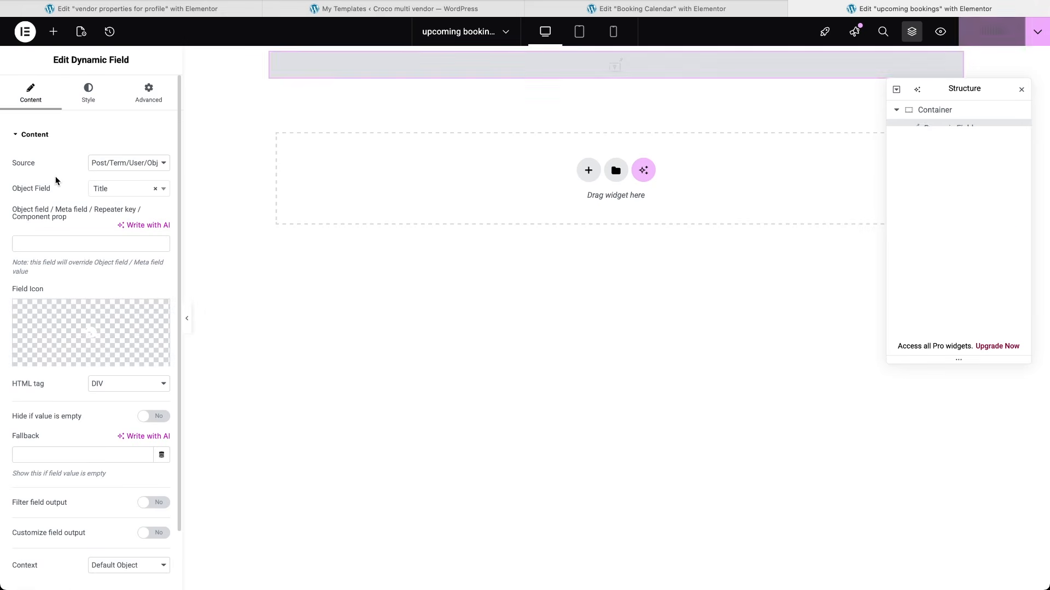
left_click(139, 191)
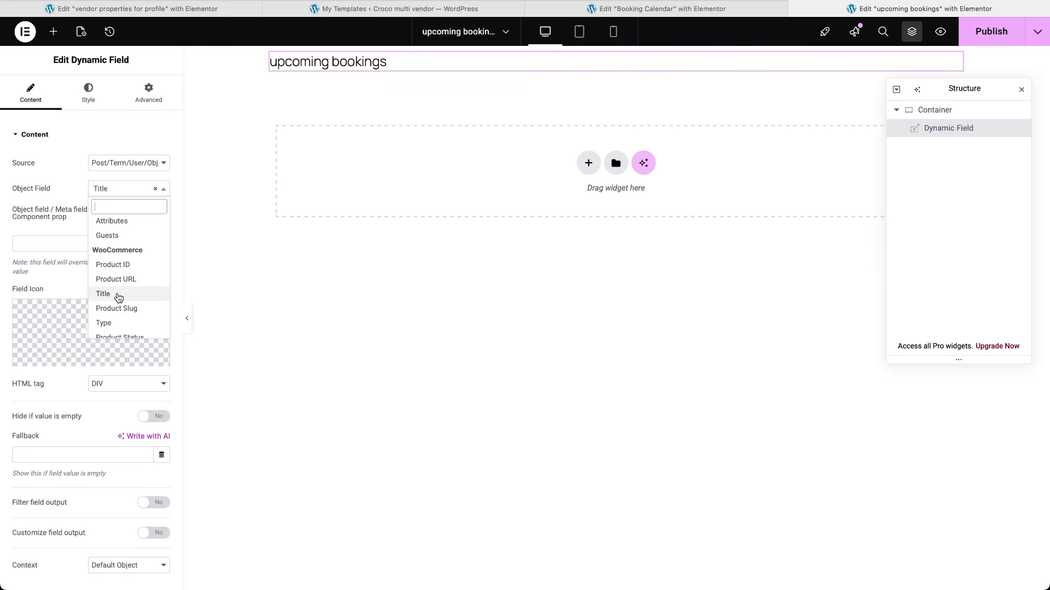
left_click(118, 295)
key("ctrl+shift+Tab")
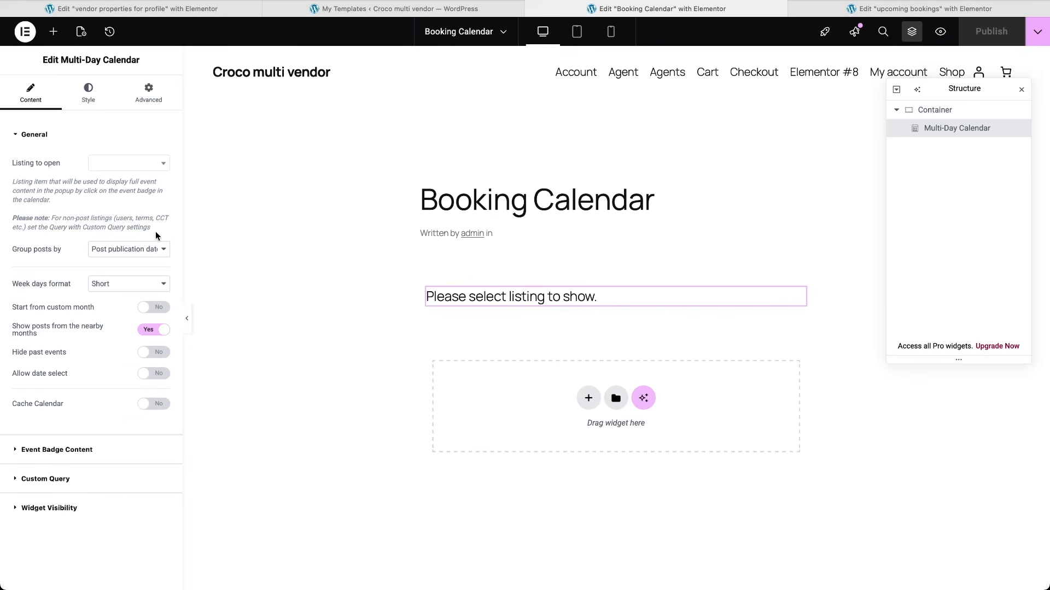
Step: Set the calendar's listing to upcoming bookings, group posts by Booking date, and publish
left_click(113, 174)
type("upco")
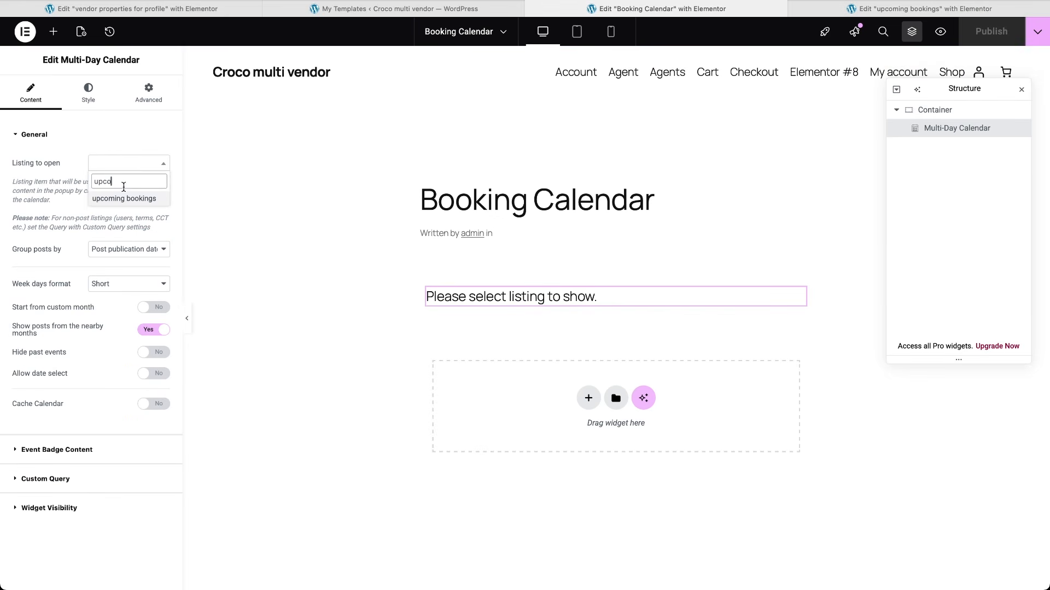
left_click(124, 199)
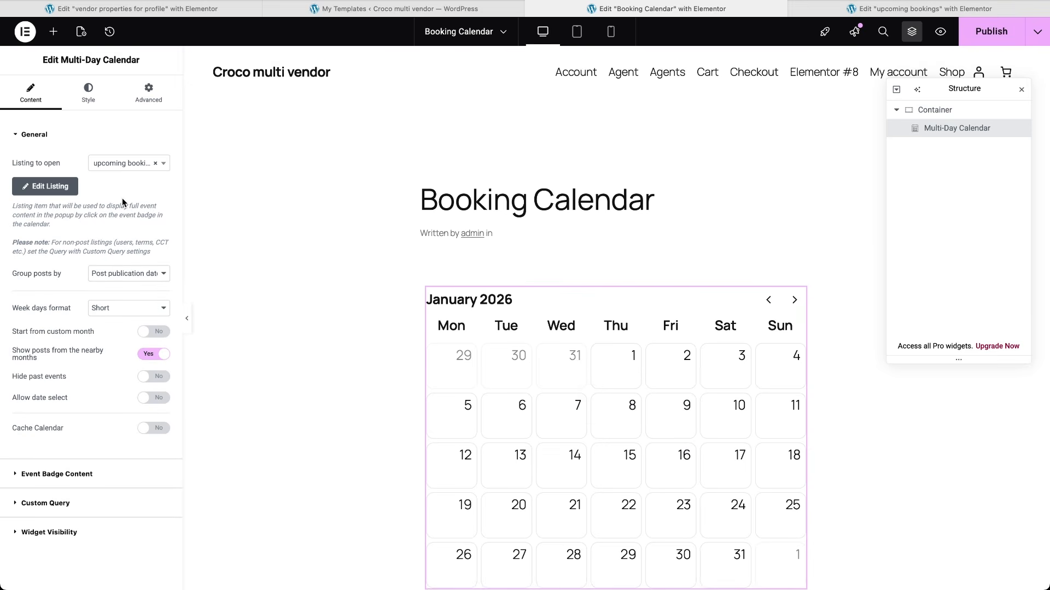
left_click(141, 277)
left_click(143, 320)
left_click(985, 33)
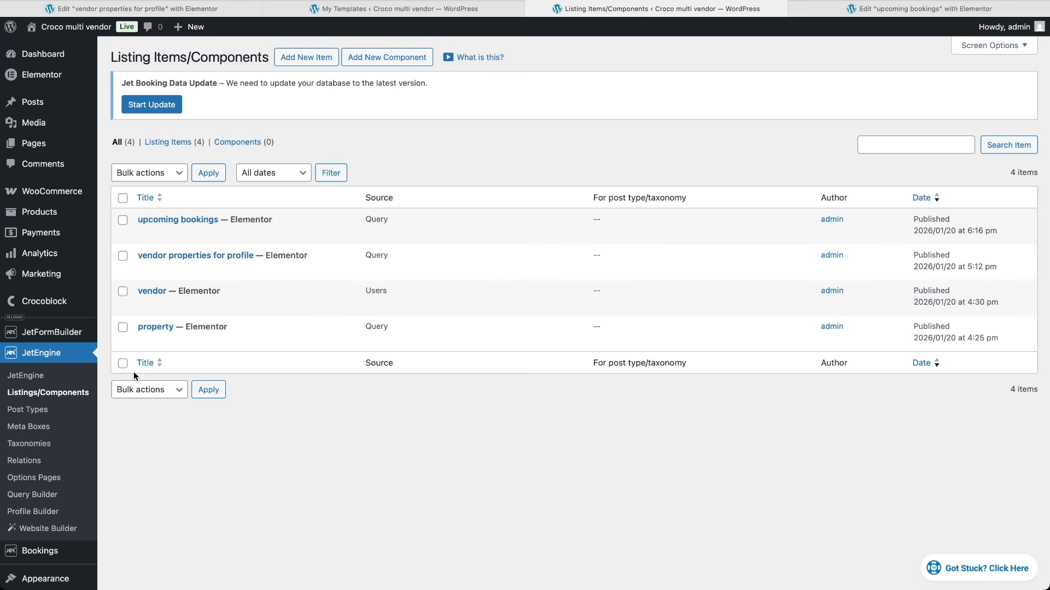
Step: Set the vendor listing's 'Vendor's properties' link source to Profile Page, Main, and publish
mouse_move(157, 298)
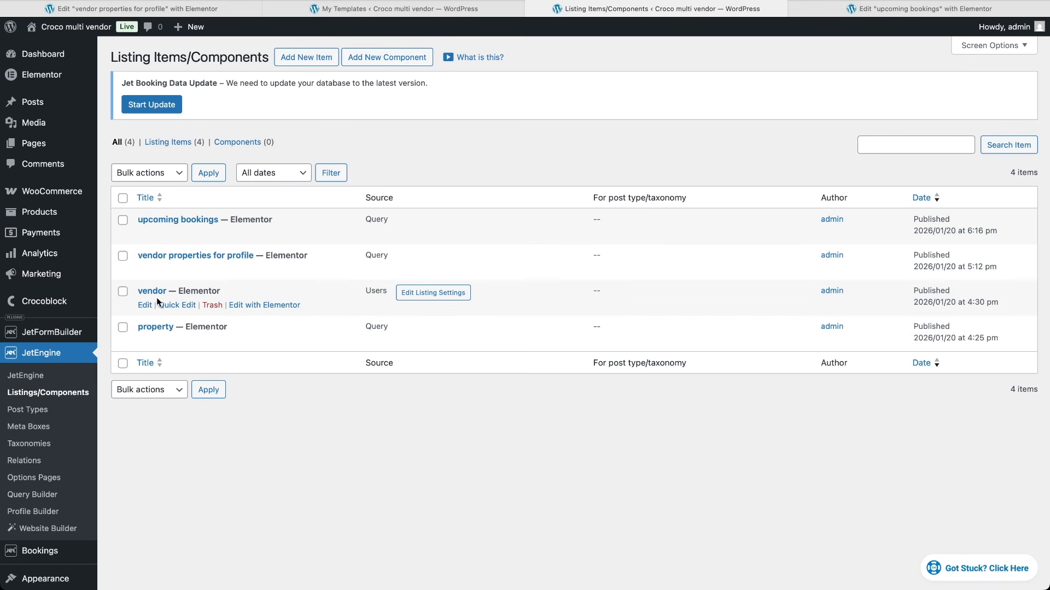
left_click(244, 308)
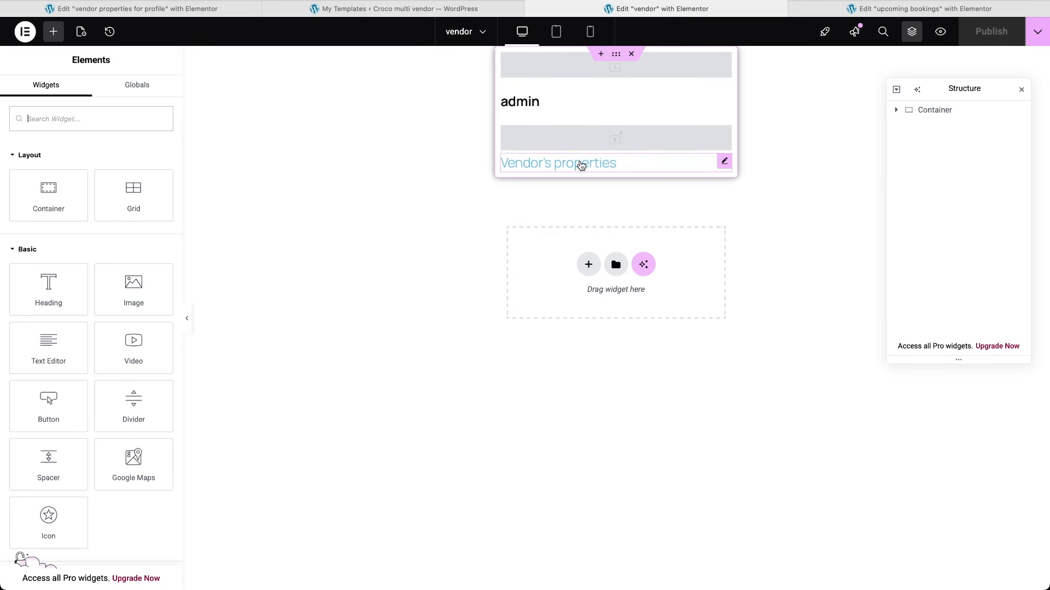
left_click(579, 164)
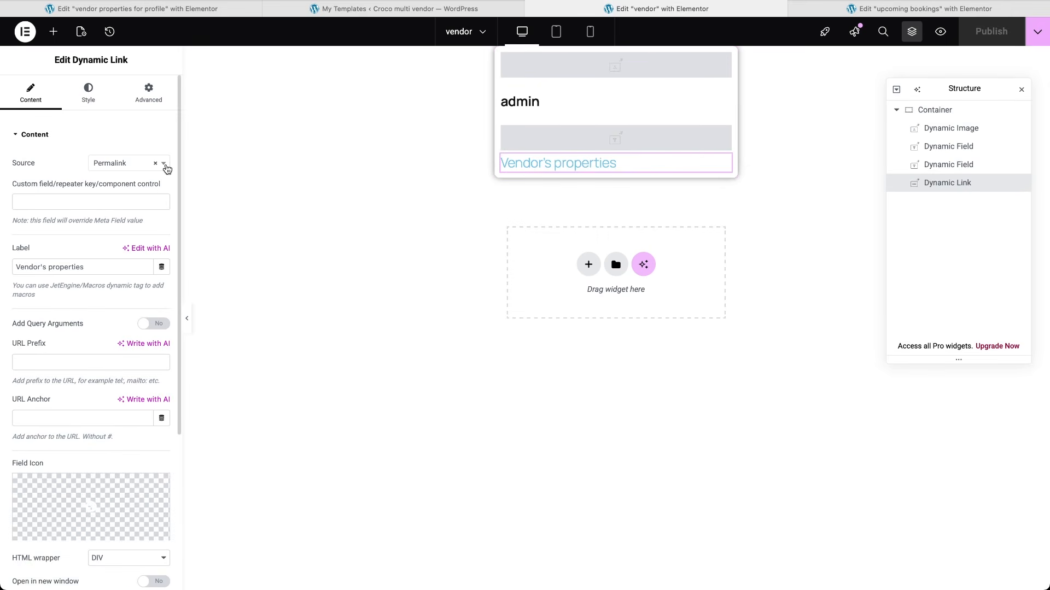
left_click(165, 167)
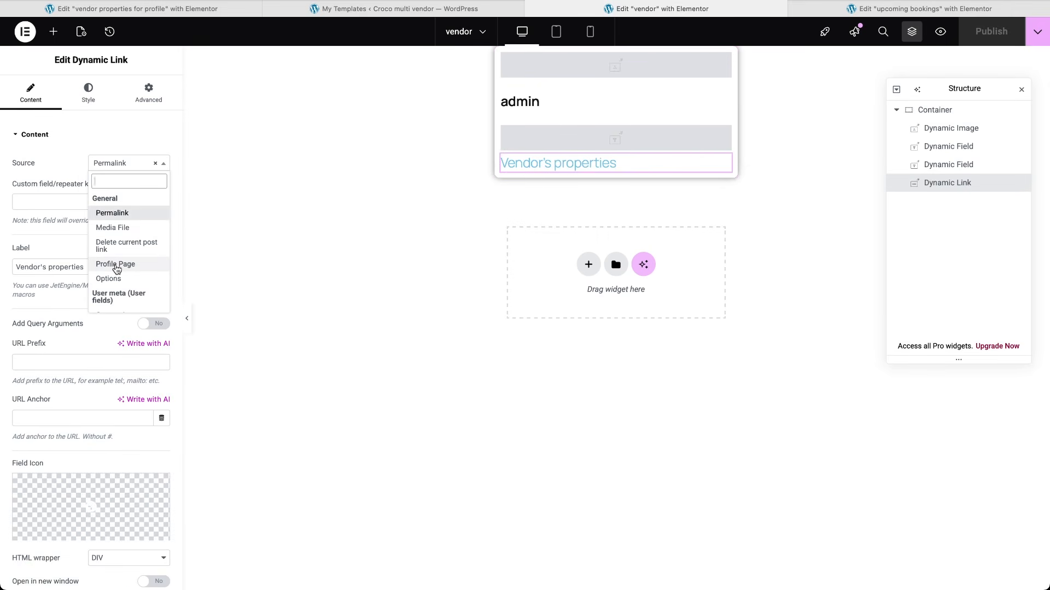
left_click(115, 264)
left_click(163, 189)
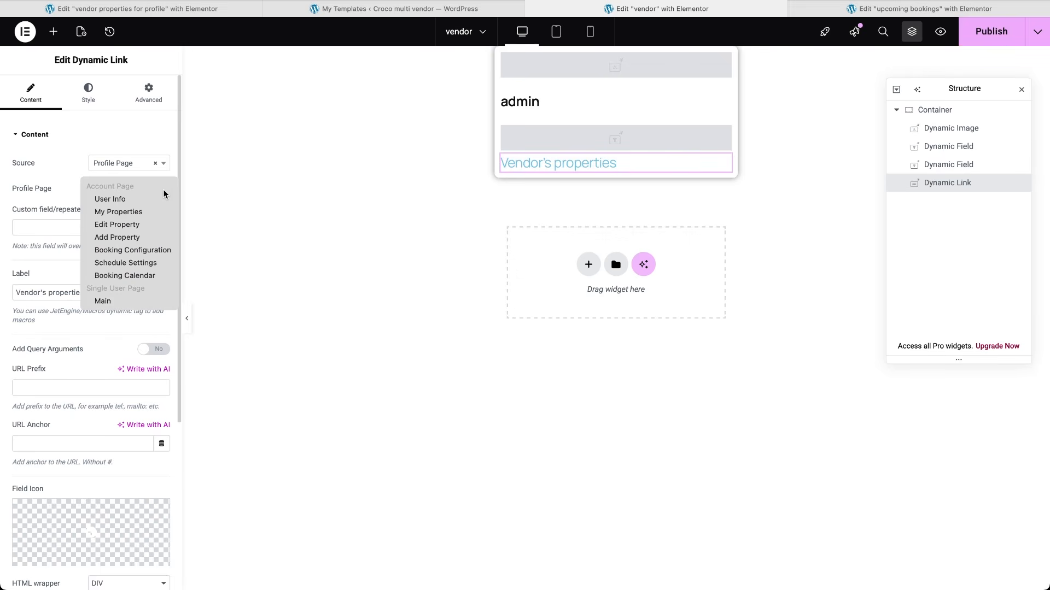
left_click(128, 302)
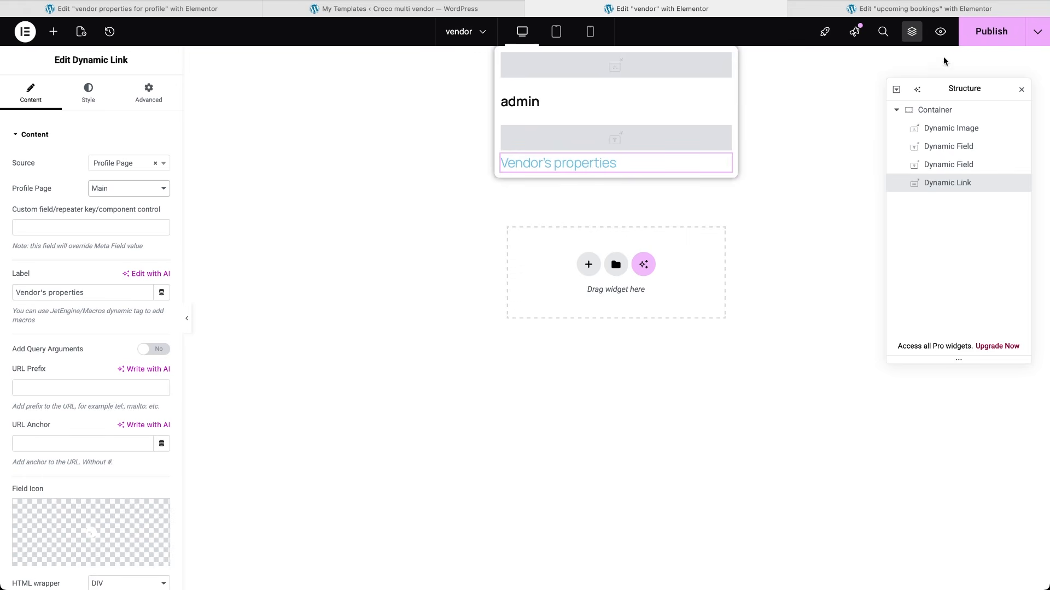
left_click(984, 39)
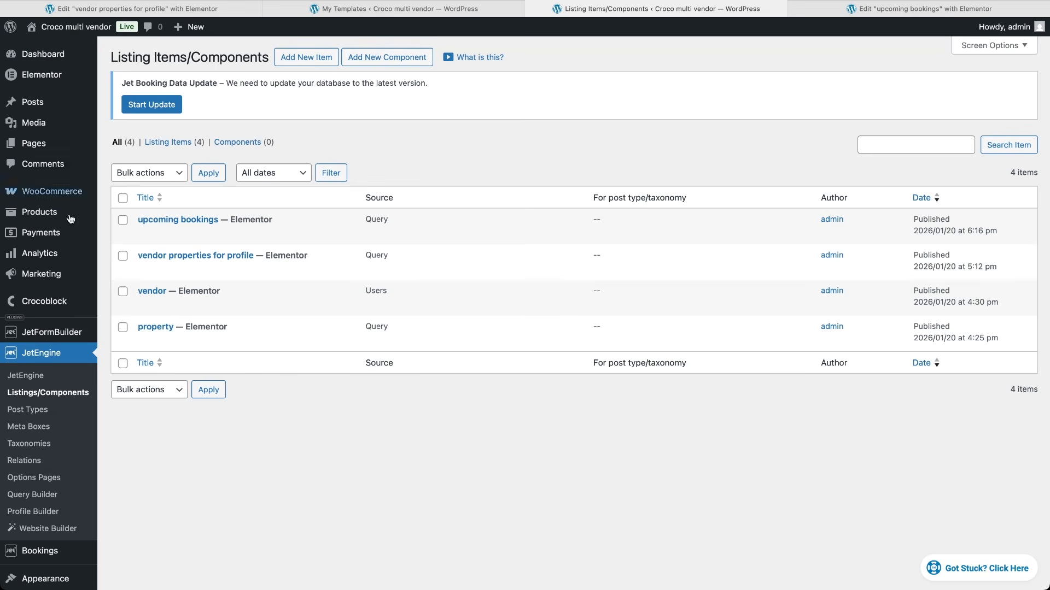
Step: Create a new form with a User Login action using Login/Email, Password and Remember Me fields
mouse_move(55, 332)
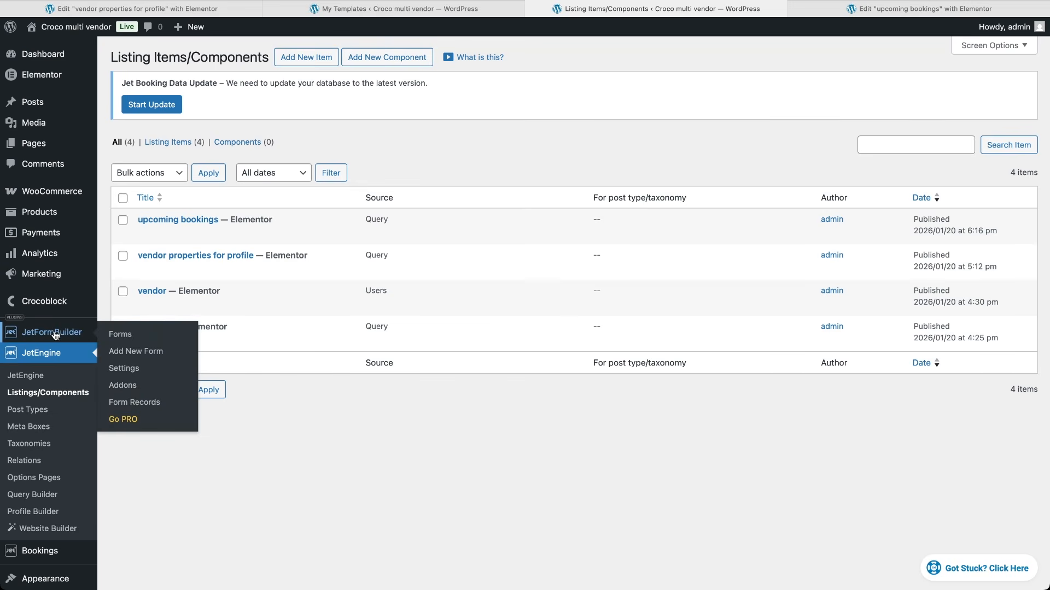
left_click(127, 354)
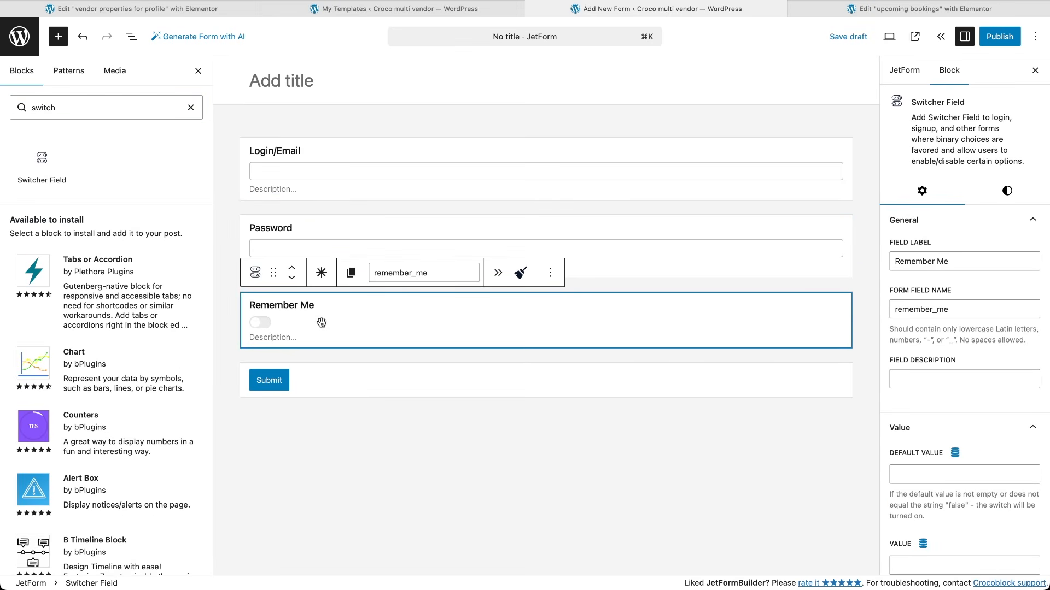
left_click(905, 71)
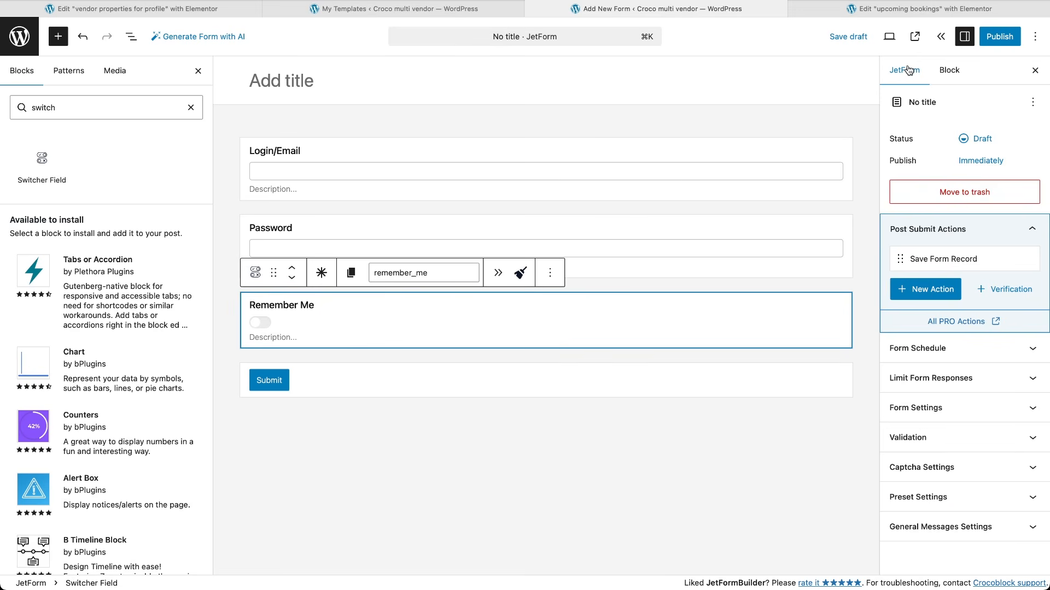
left_click(928, 292)
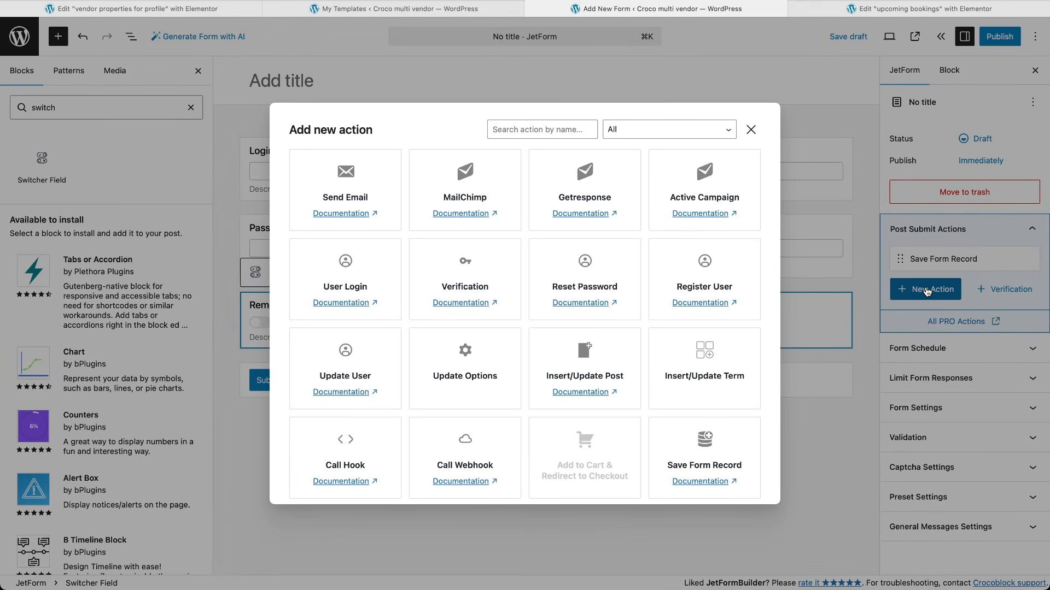
left_click(352, 284)
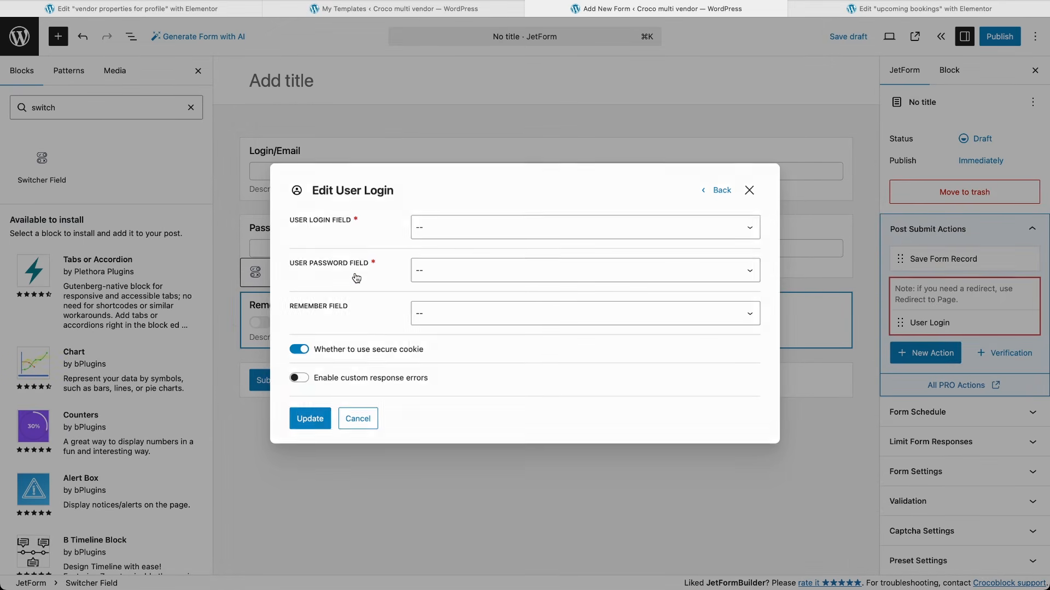
left_click(469, 234)
left_click(465, 234)
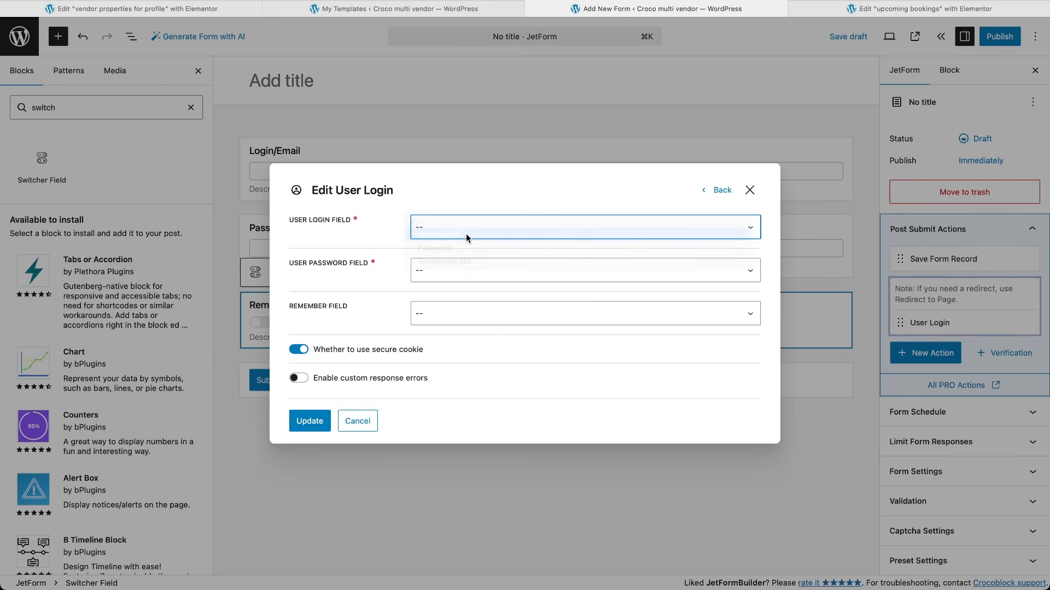
left_click(467, 271)
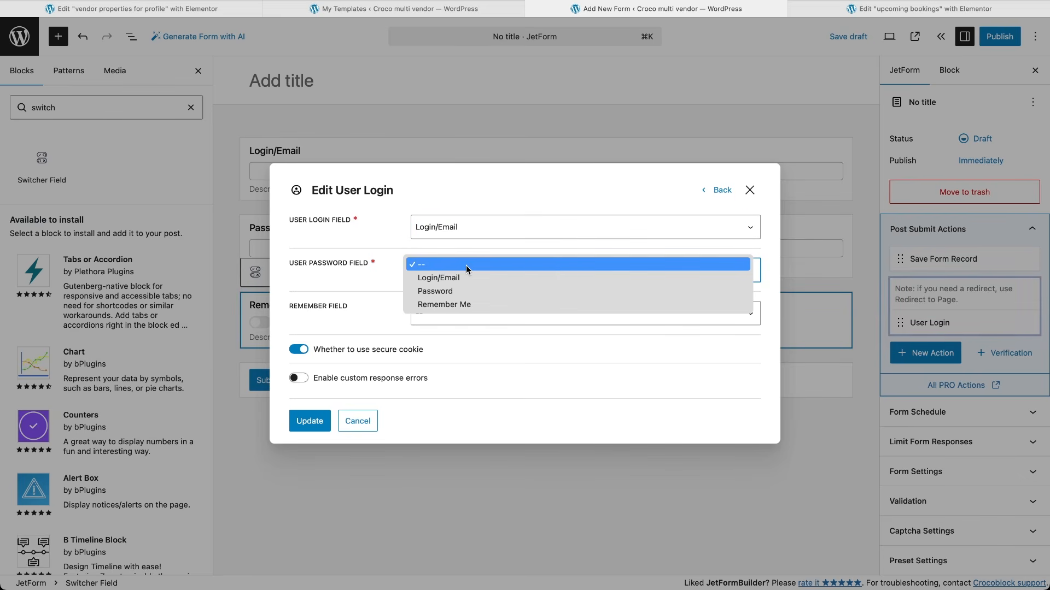
left_click(463, 289)
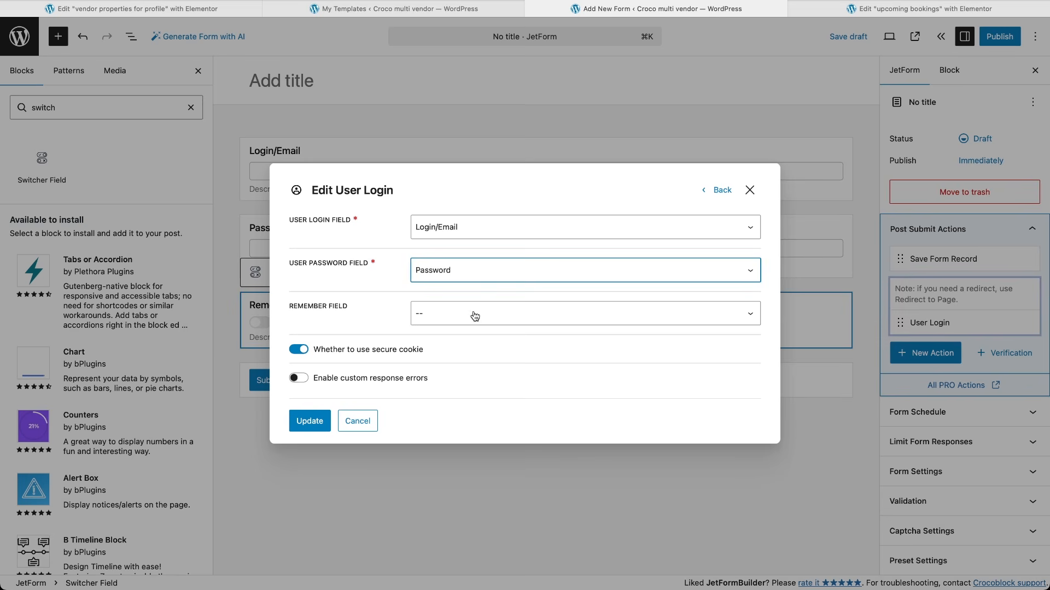
left_click(472, 313)
left_click(464, 348)
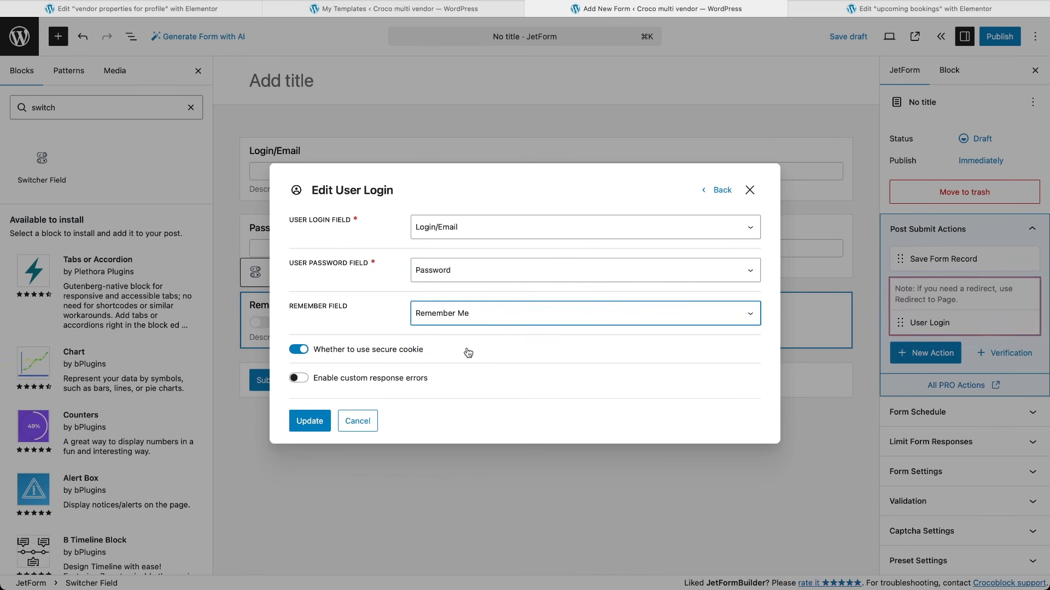
left_click(309, 421)
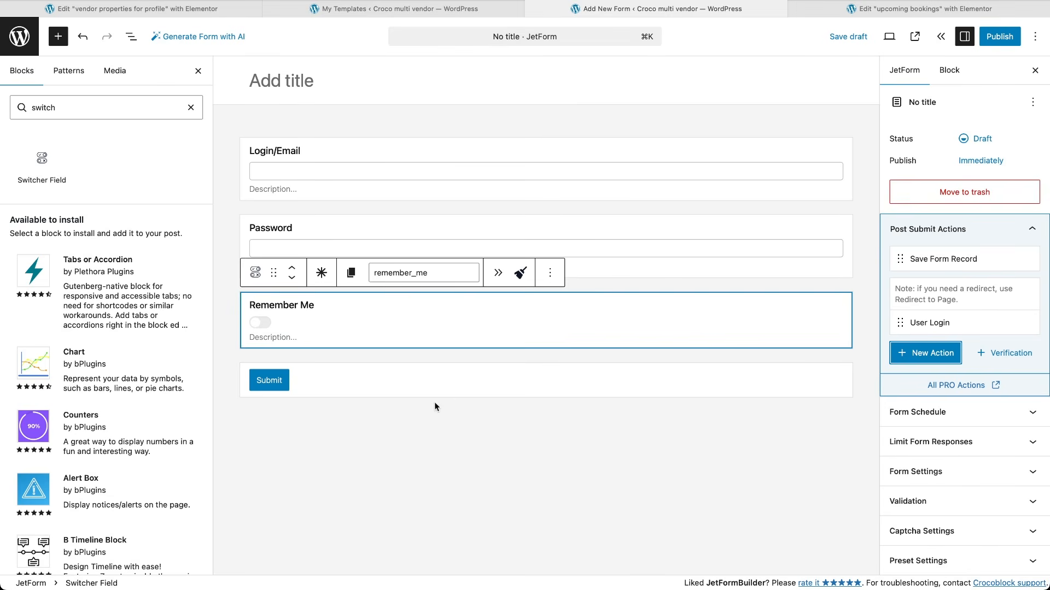
Step: Add a Redirect to Page action sending users to the static Account page
left_click(919, 357)
scroll(703, 328, "down", 3)
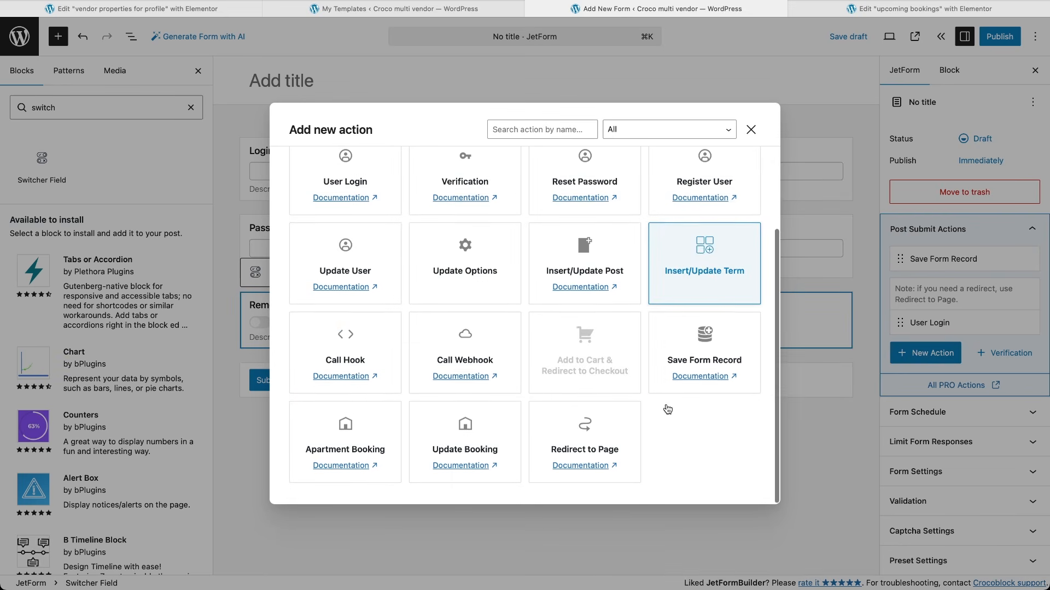
left_click(581, 437)
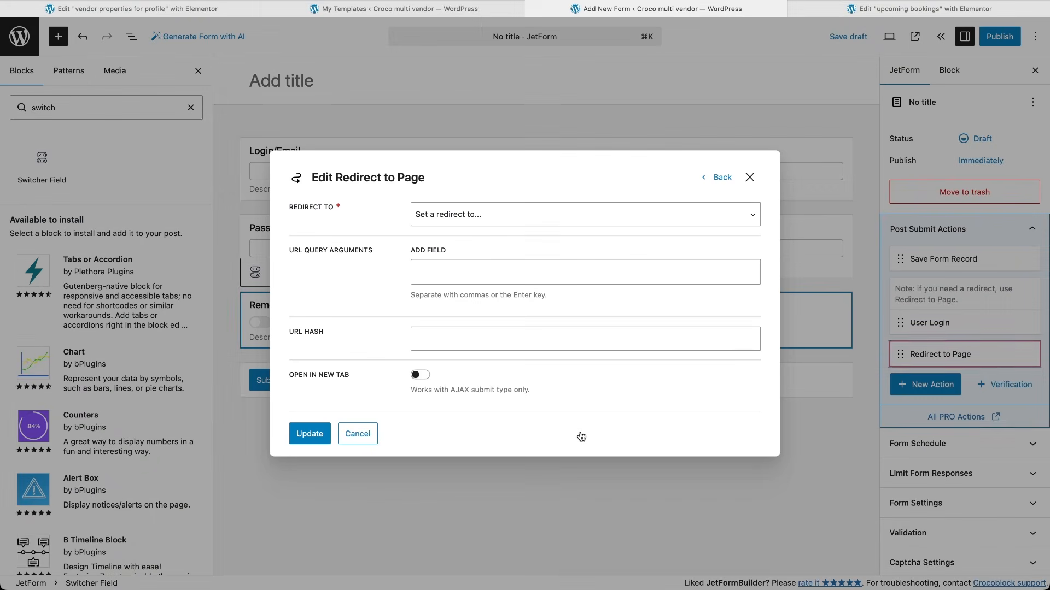
left_click(553, 214)
left_click(545, 222)
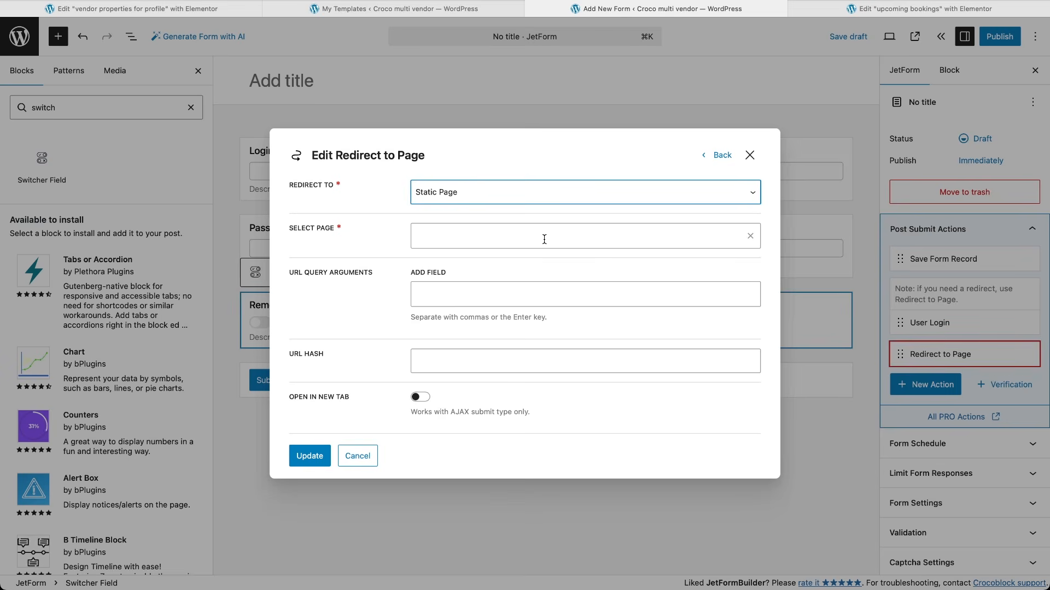
left_click(546, 237)
left_click(524, 272)
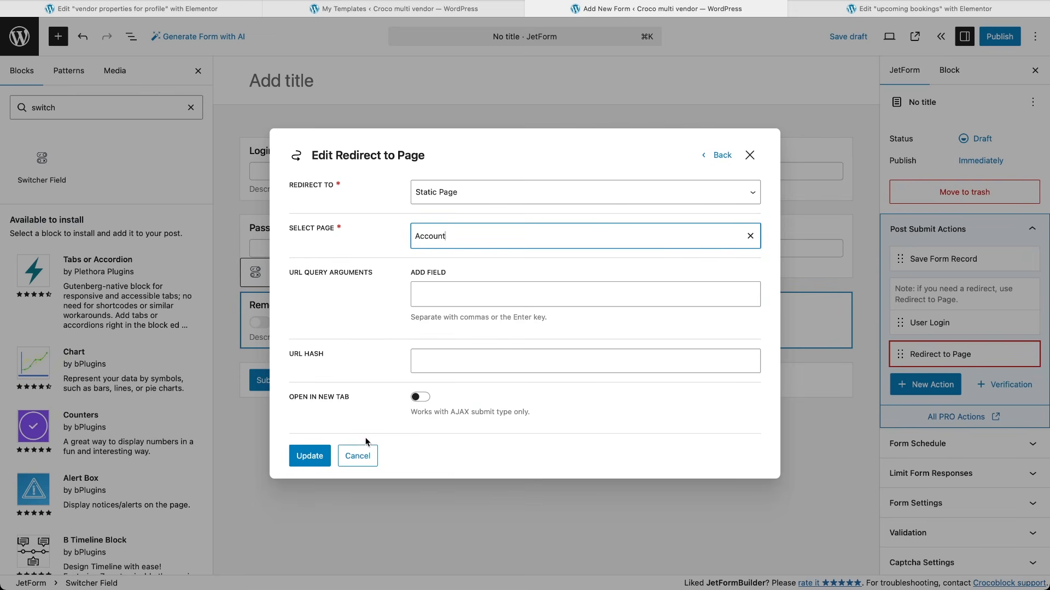
left_click(311, 480)
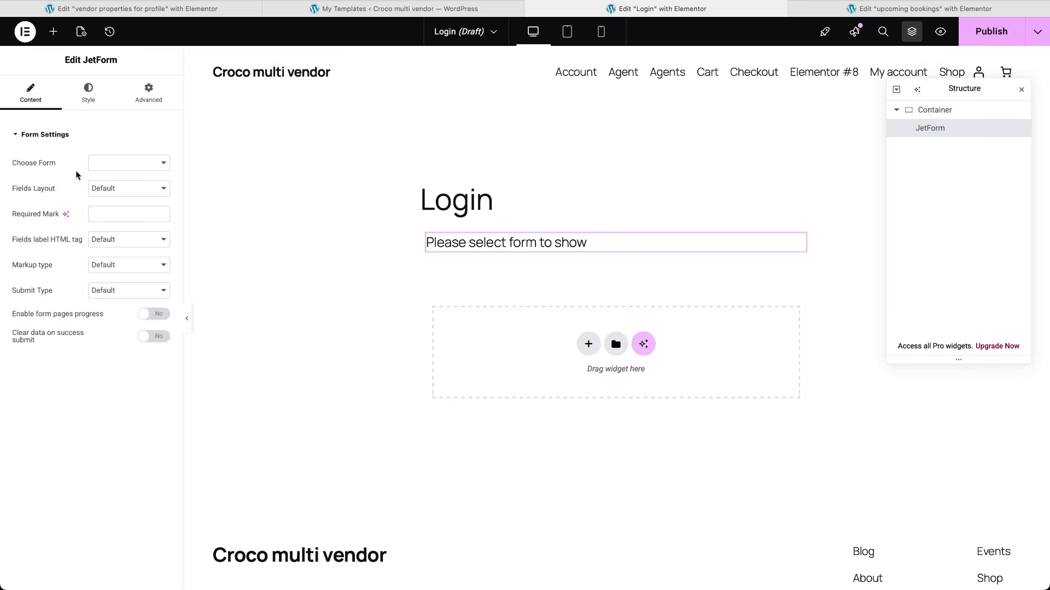
Step: Choose the Login form in the JetForm widget's form dropdown
left_click(114, 164)
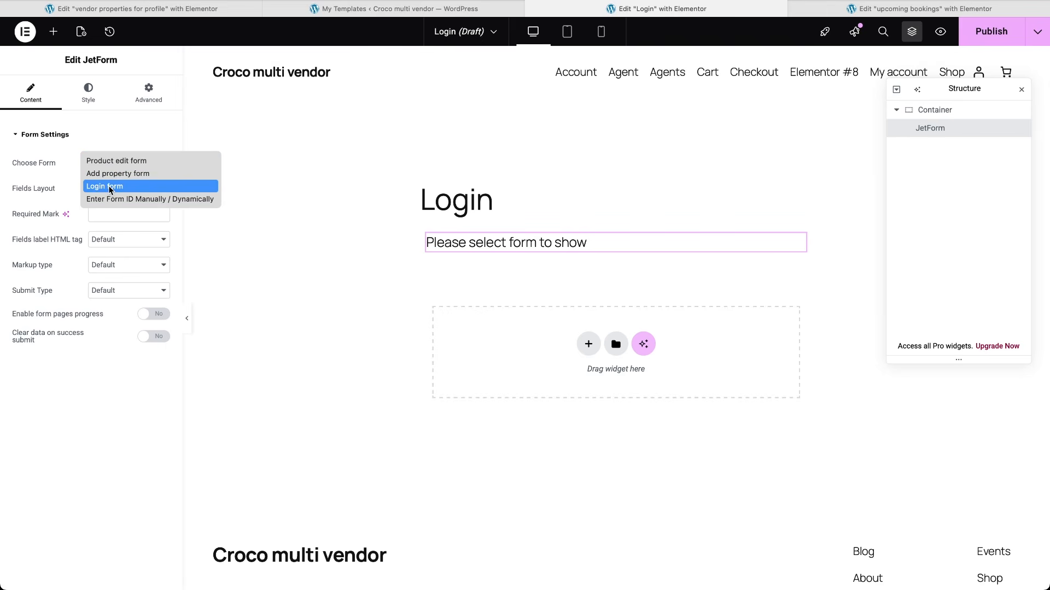
left_click(109, 187)
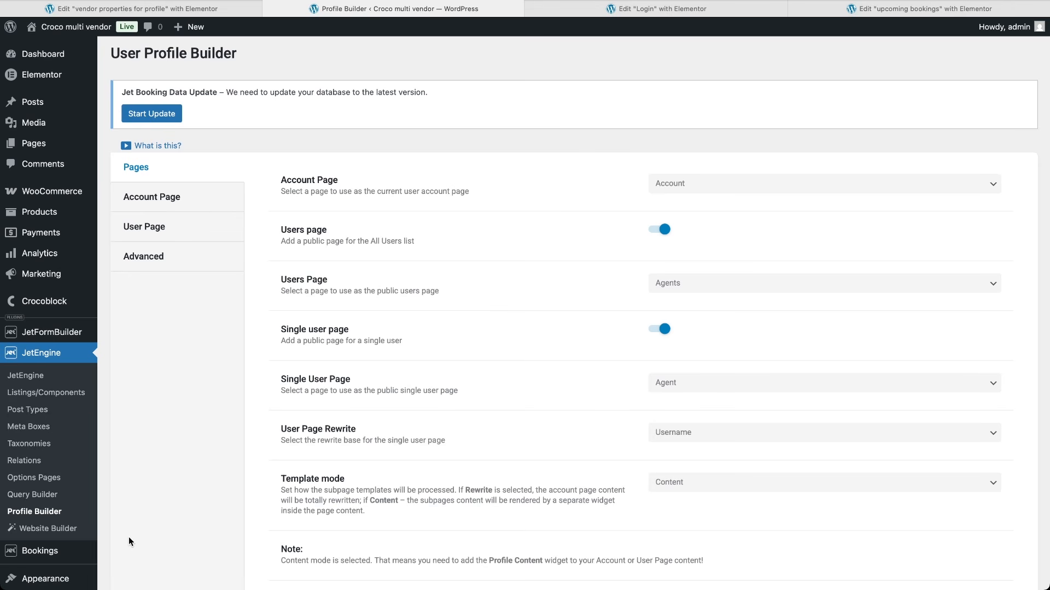
Step: On the Account Page tab, redirect unauthorized and restricted visitors to the login URL and save
left_click(173, 206)
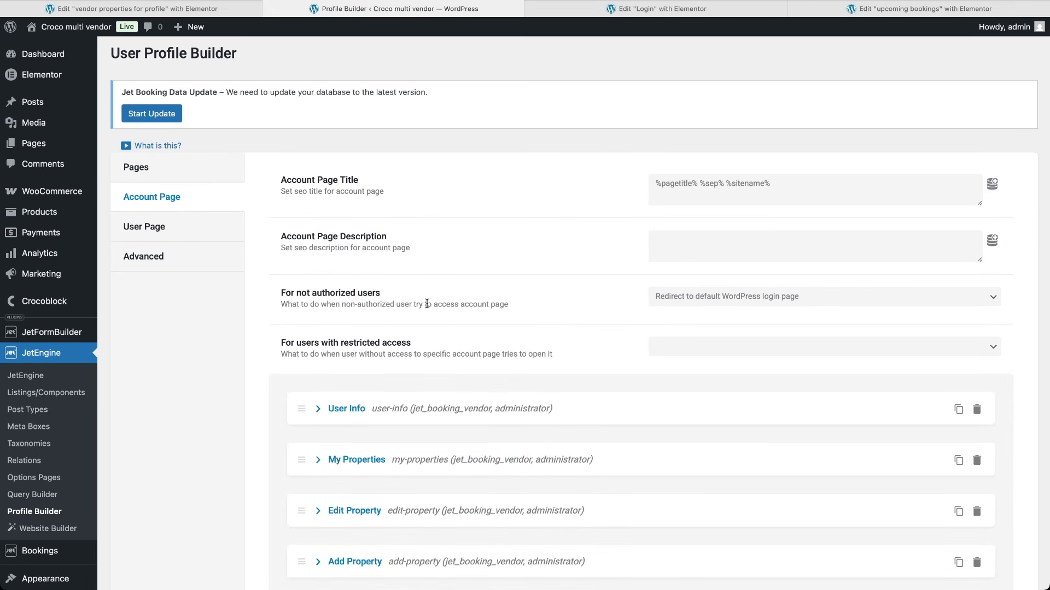
left_click(782, 295)
left_click(758, 306)
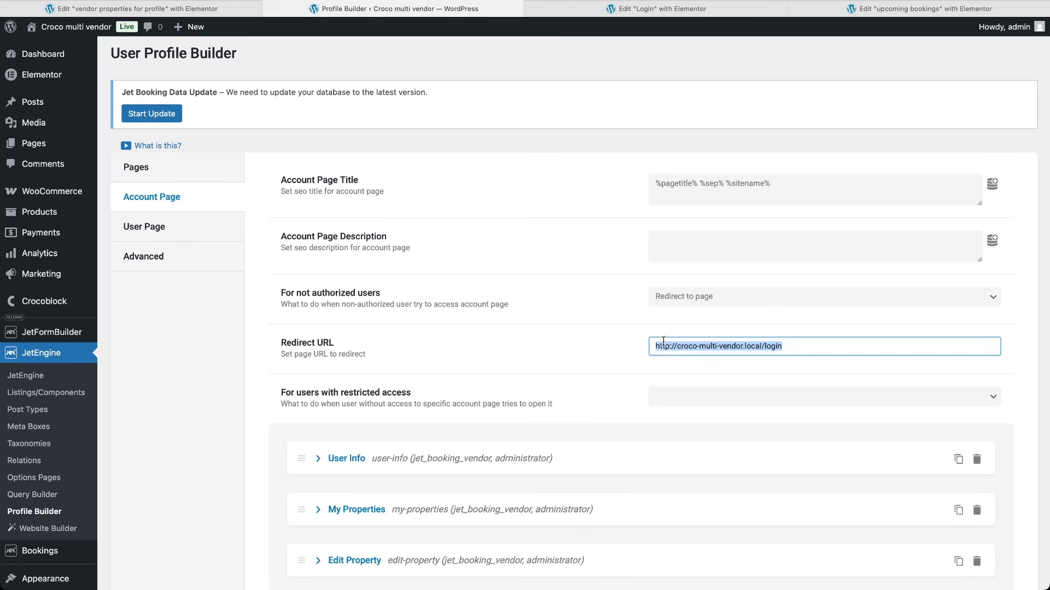
left_click(661, 396)
left_click(663, 405)
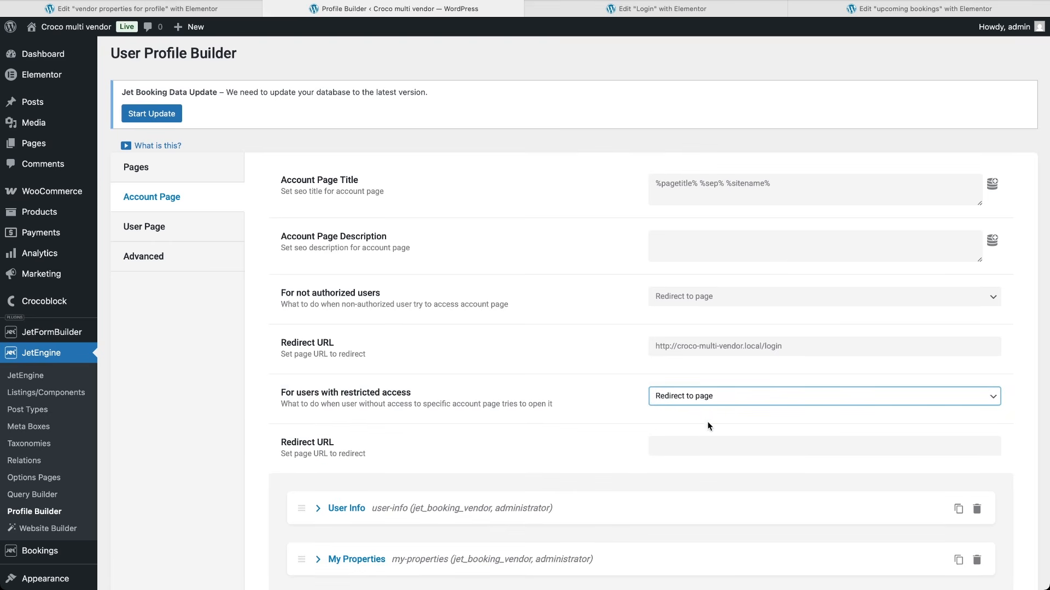
left_click(701, 440)
type("http://croco-multi-vendor.local/login")
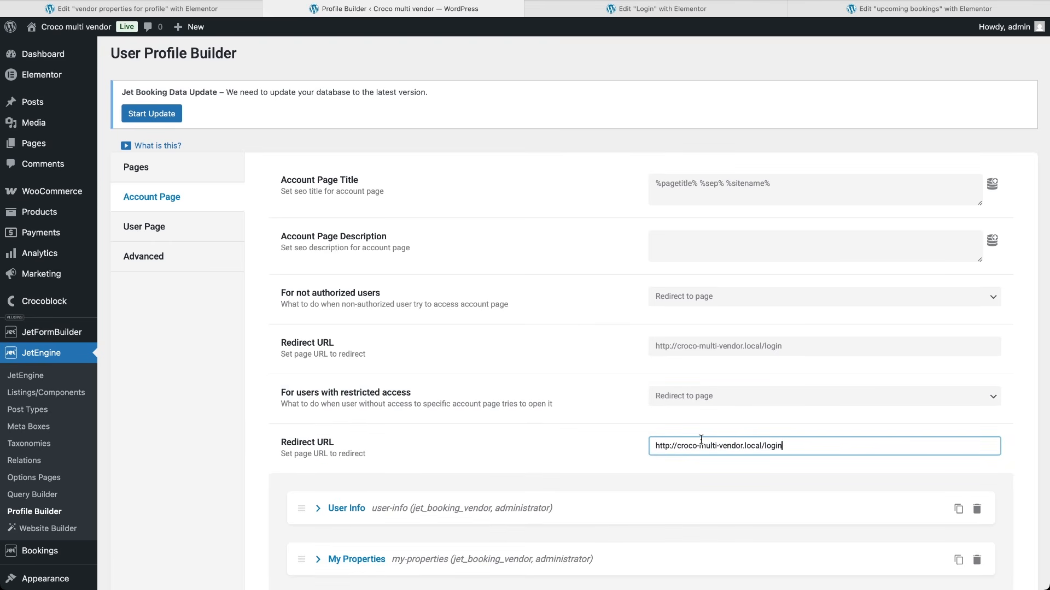
scroll(533, 507, "down", 10)
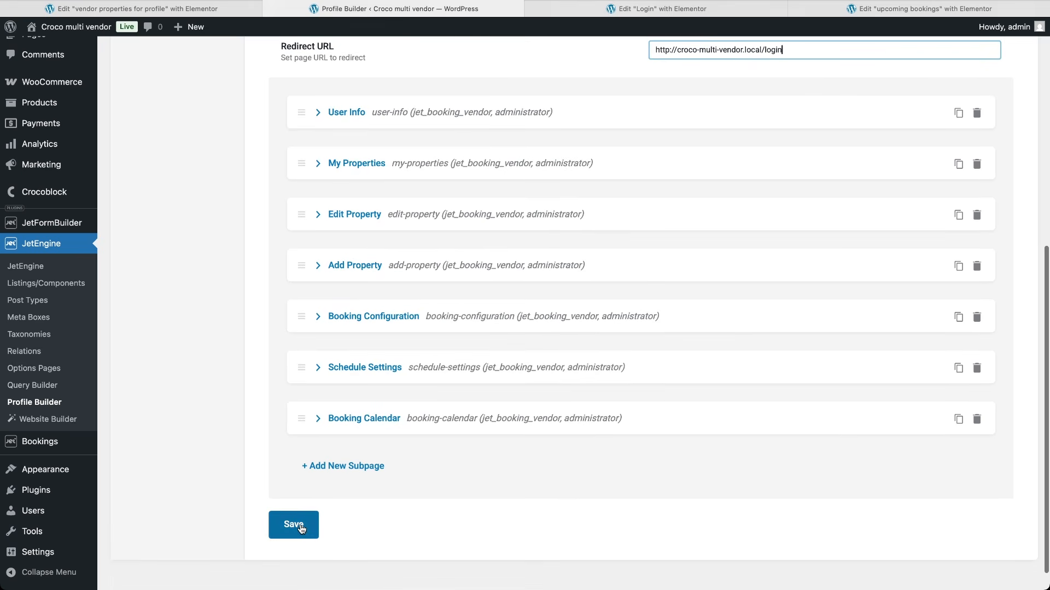
left_click(300, 526)
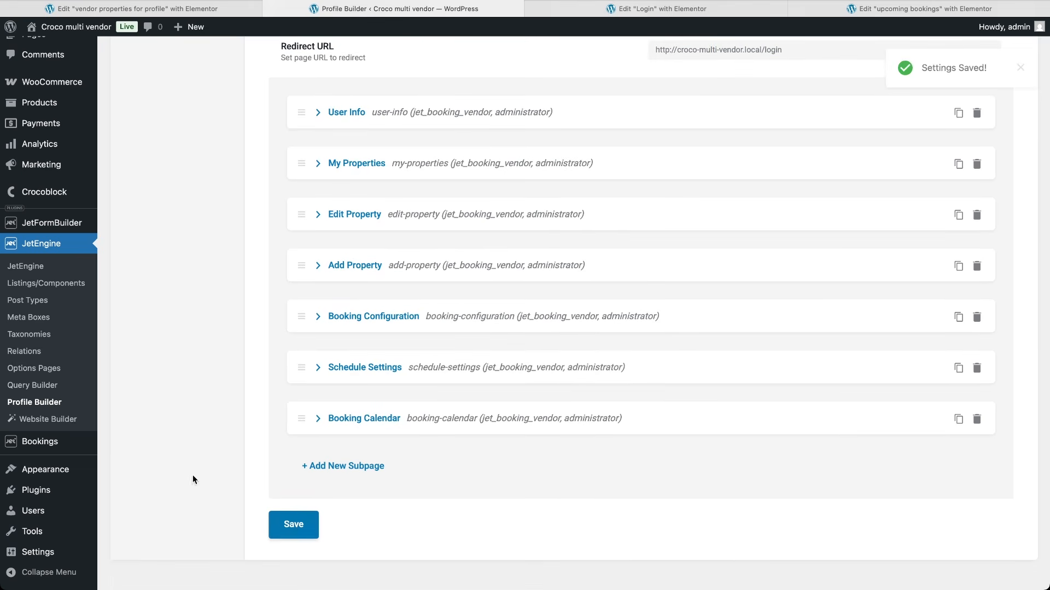
mouse_move(24, 468)
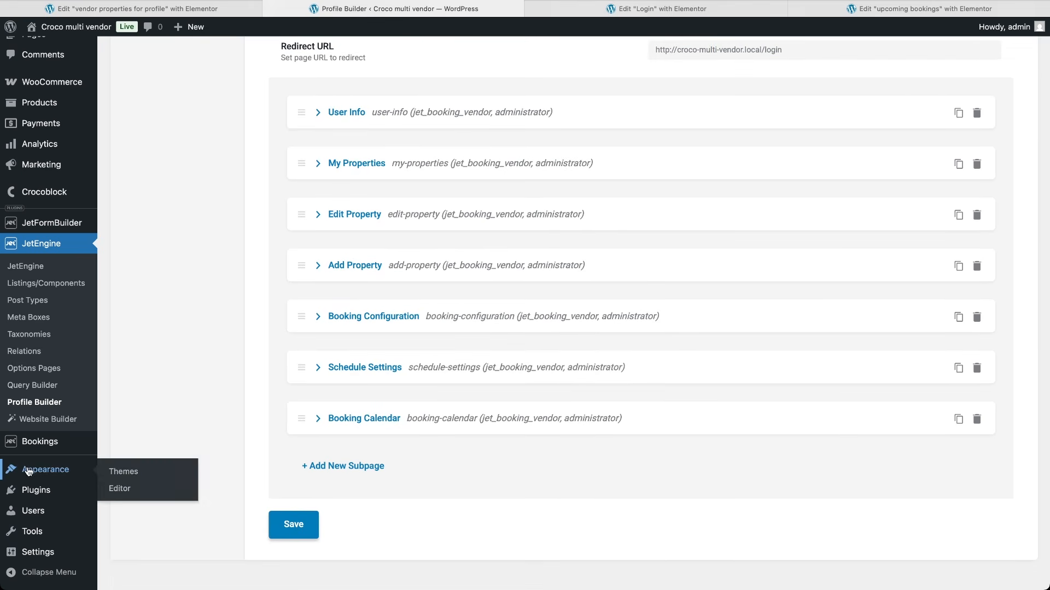
left_click(128, 472)
Step: Open the site's navigation menu for editing in the theme's site editor
left_click(294, 333)
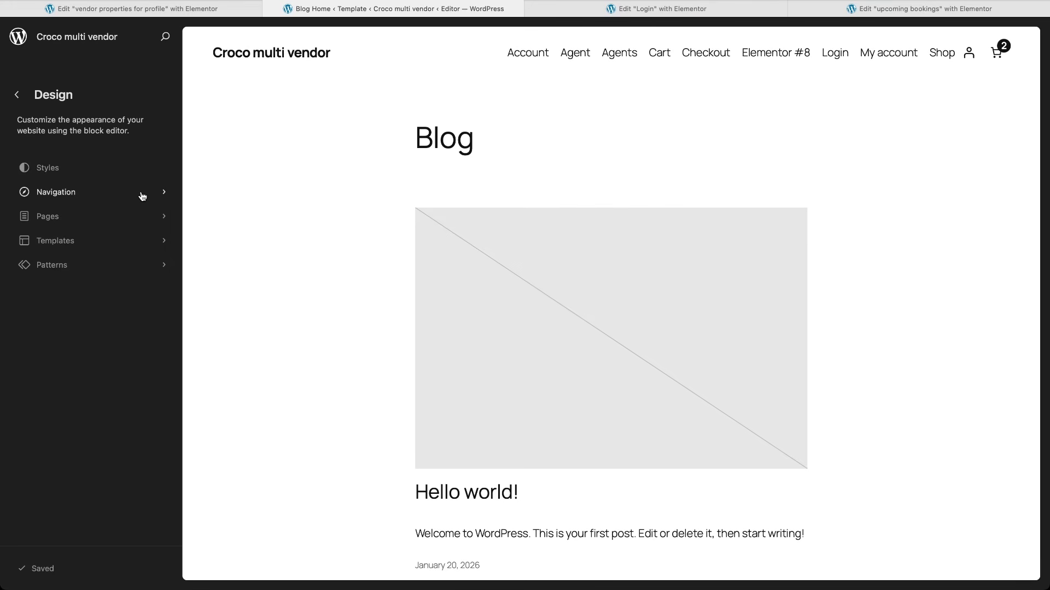
left_click(142, 196)
left_click(166, 97)
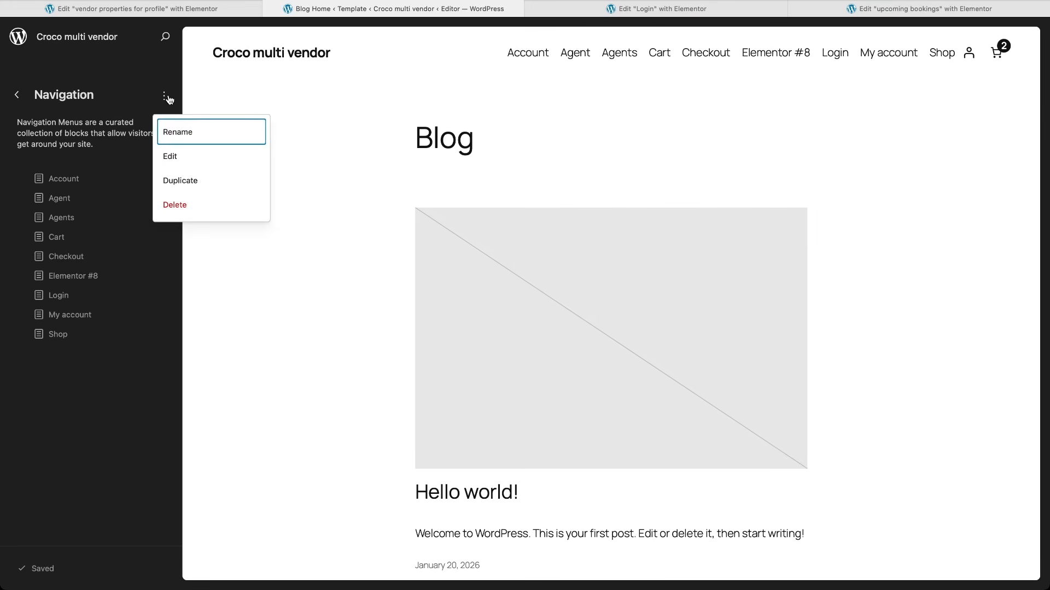
left_click(174, 166)
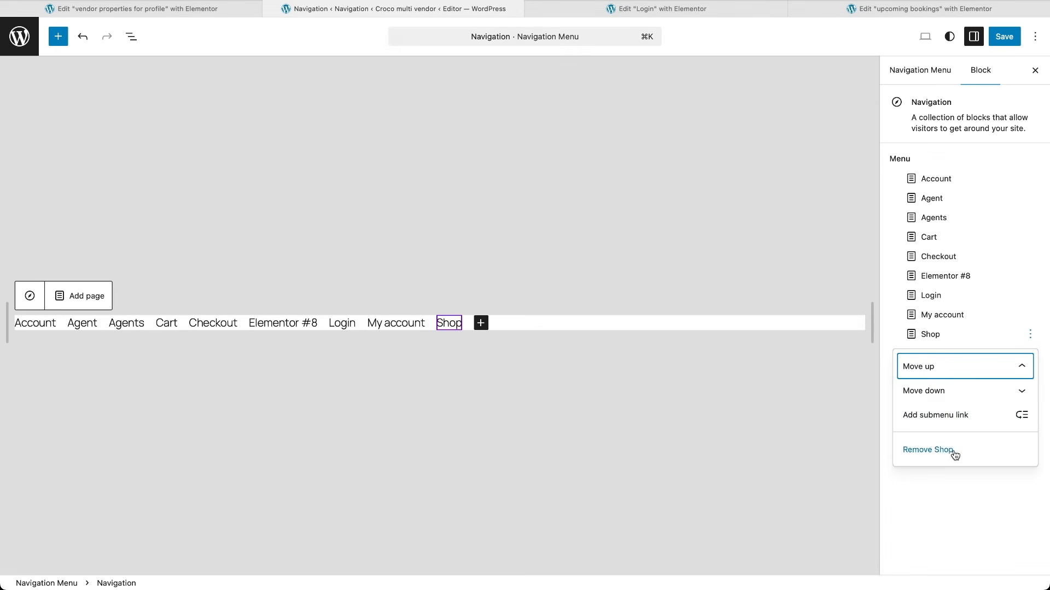
Step: Remove Shop, My account and Cart from the menu, and move Elementor #8 to the top
left_click(955, 452)
left_click(1031, 316)
left_click(936, 432)
left_click(961, 276)
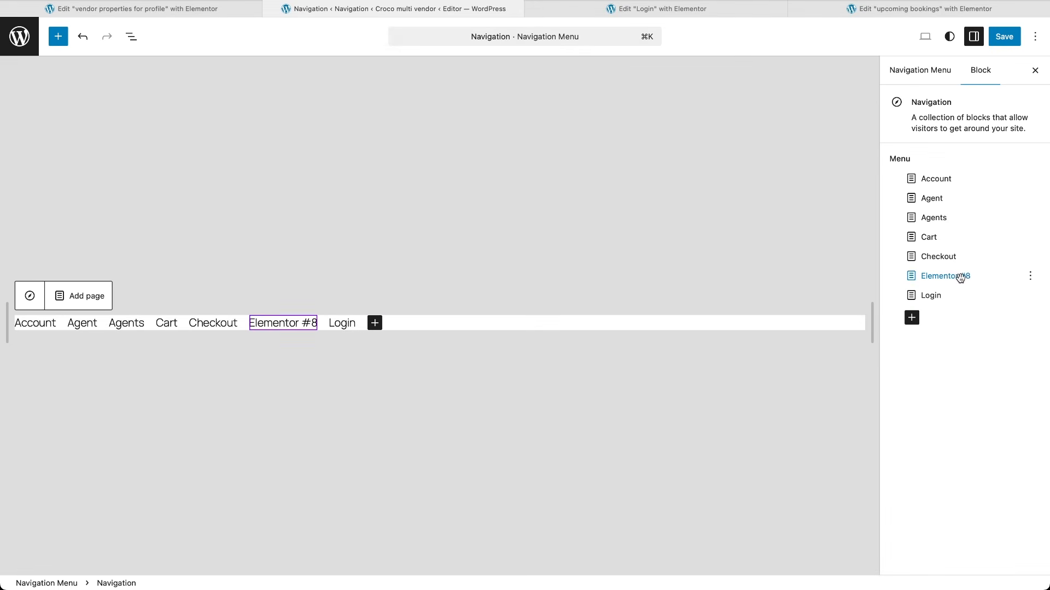
left_click(1031, 237)
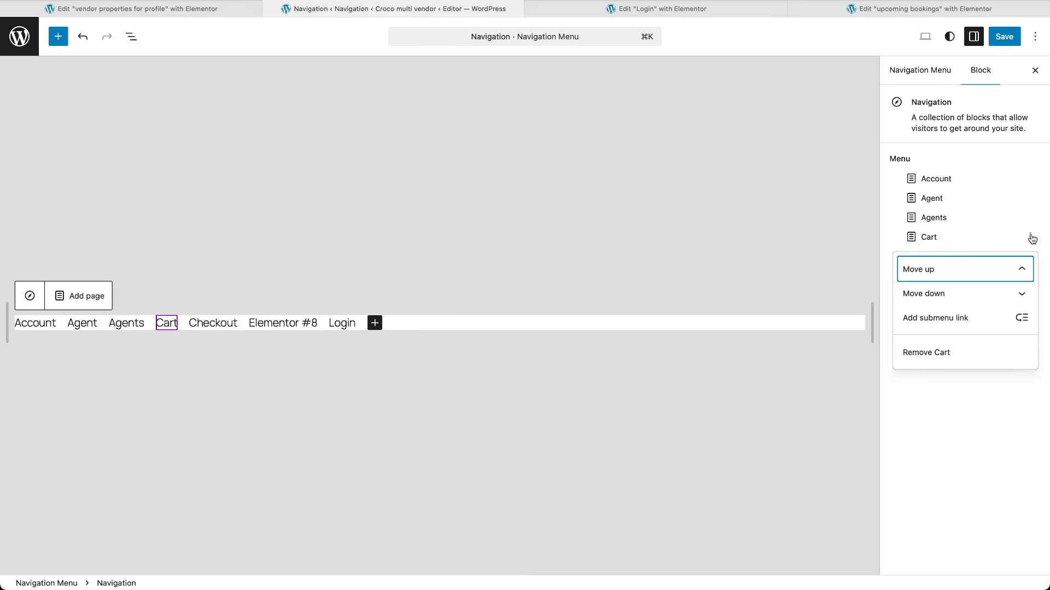
left_click(936, 353)
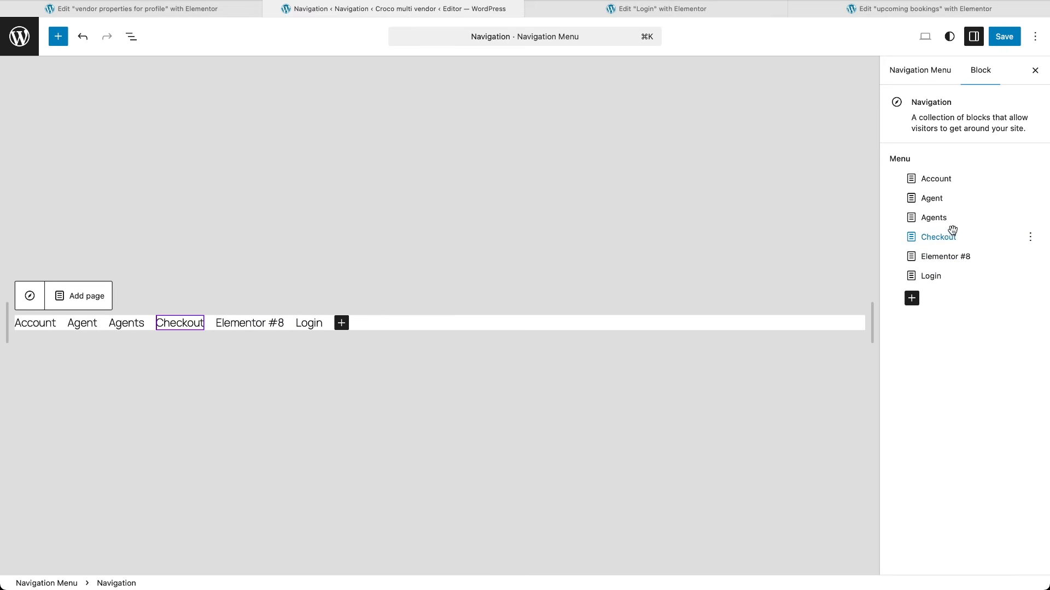
left_click(913, 256)
left_click_drag(913, 256, 910, 171)
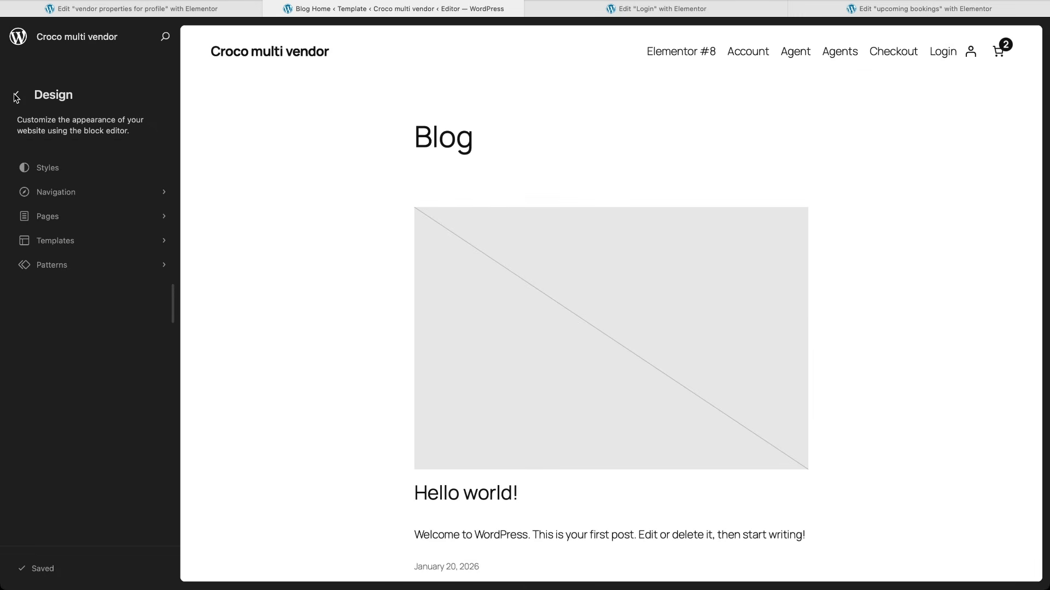
Step: From the site editor's Pages list, set Elementor #8 as the homepage and confirm
left_click(144, 219)
scroll(271, 346, "down", 1)
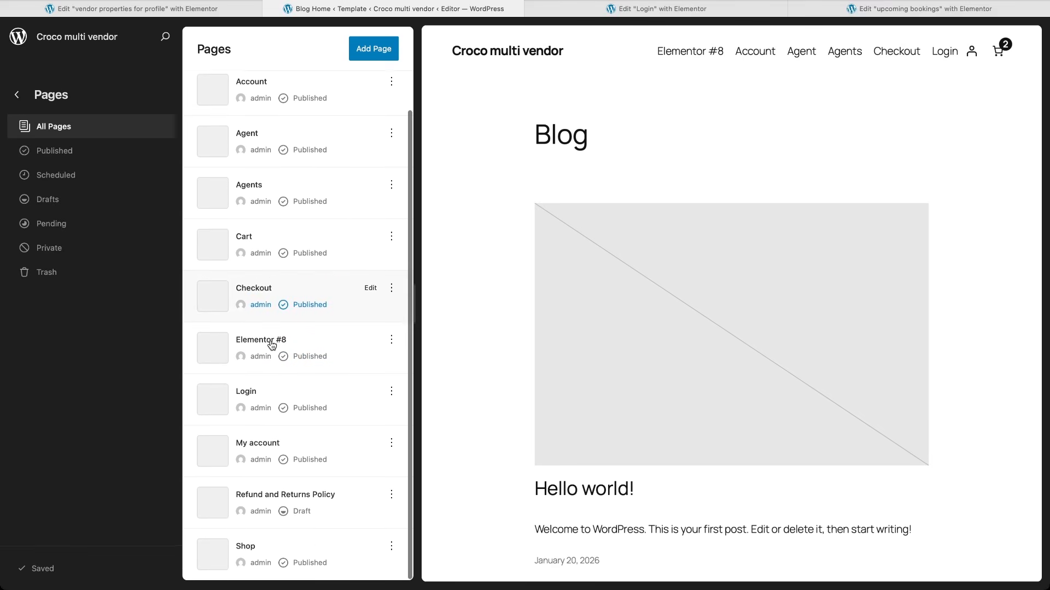
left_click(396, 342)
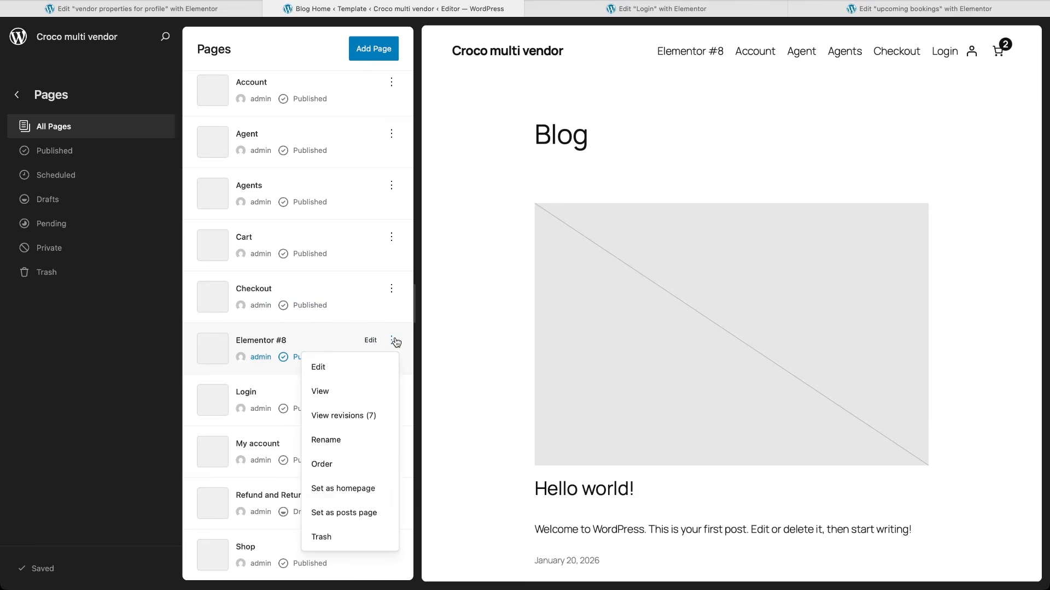
left_click(339, 490)
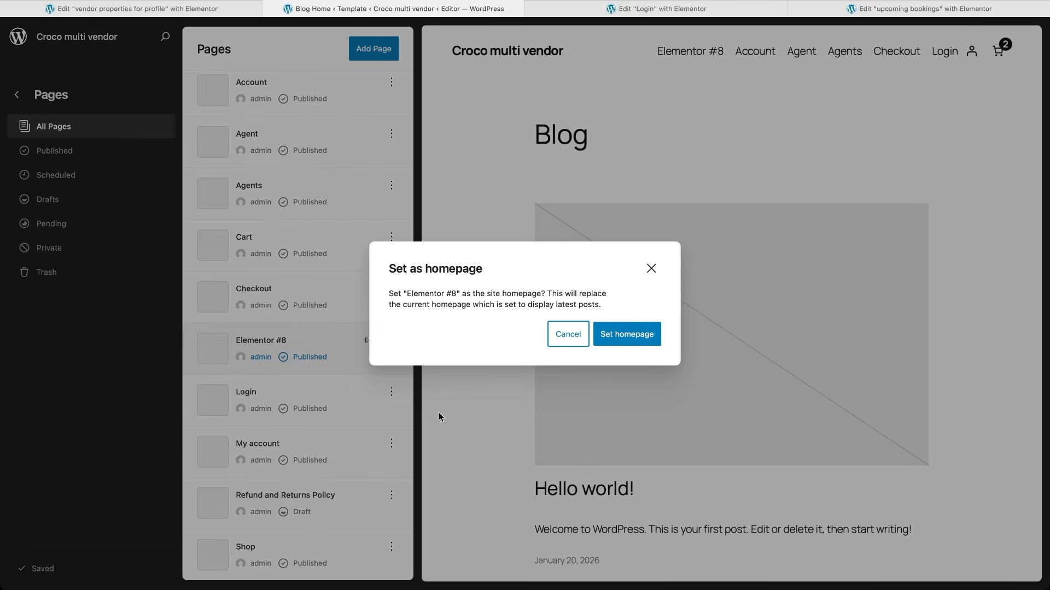
left_click(624, 335)
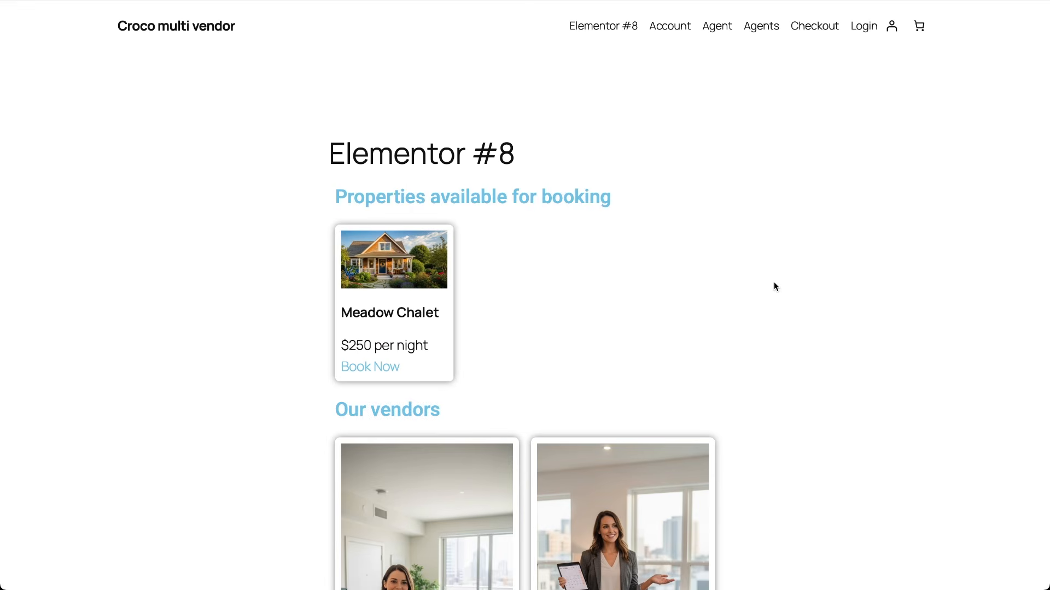
Step: Scroll the front page and view the Meadow Chalet booking page
scroll(774, 283, "down", 5)
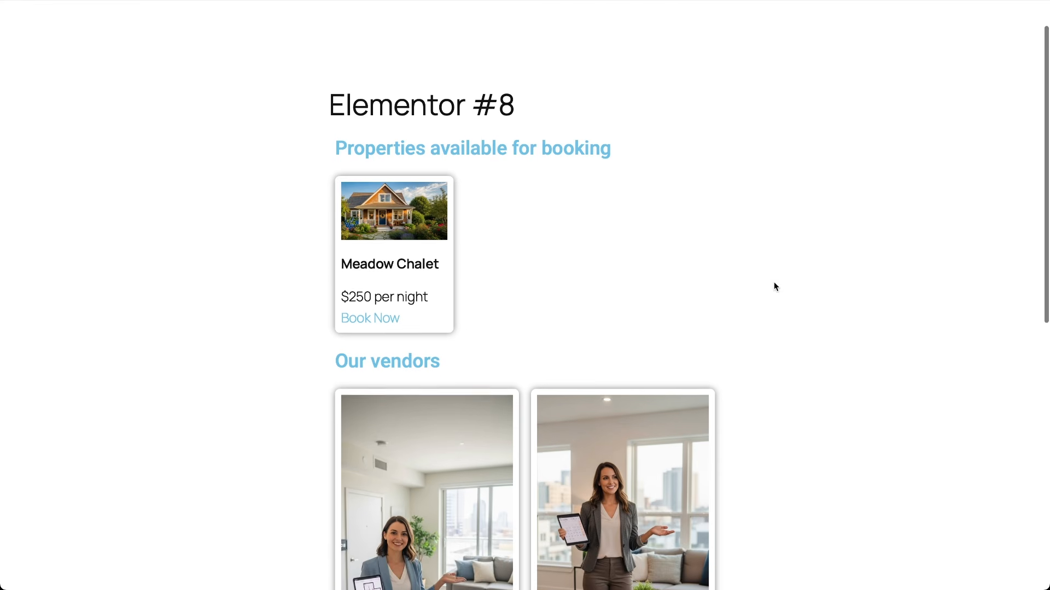
scroll(774, 283, "up", 1)
scroll(773, 286, "up", 2)
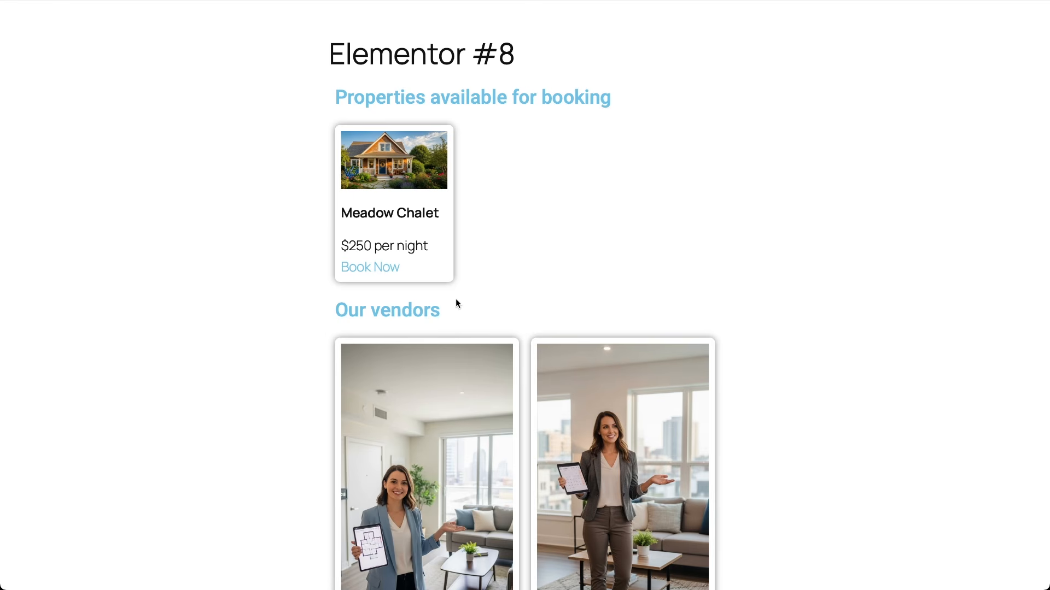
left_click(387, 266)
scroll(380, 386, "down", 5)
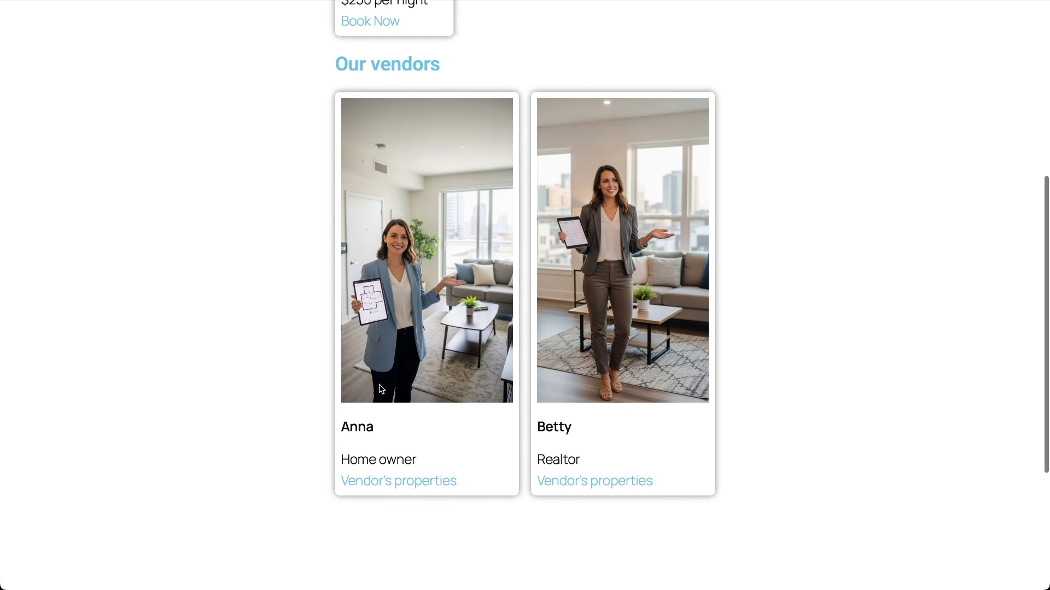
scroll(381, 389, "up", 1)
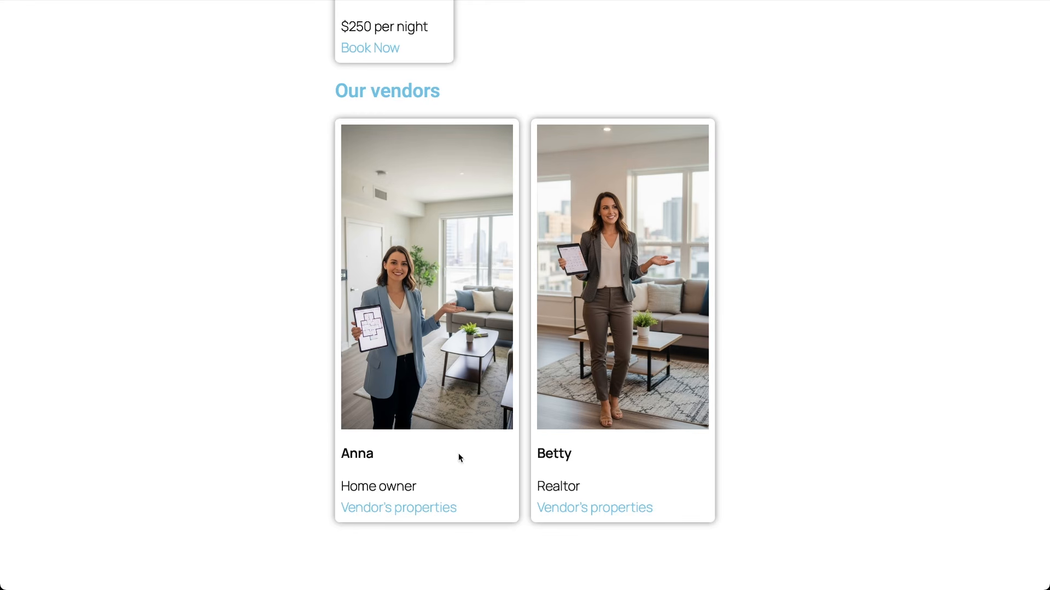
Step: View the first vendor's profile page, then return to the homepage and scroll to its top
left_click(427, 508)
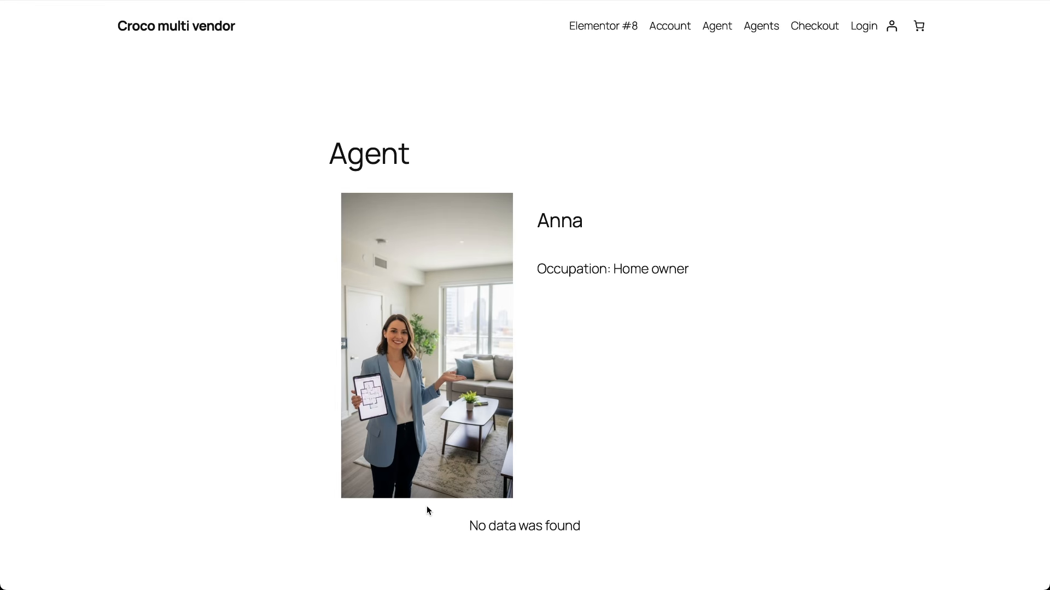
scroll(427, 507, "down", 2)
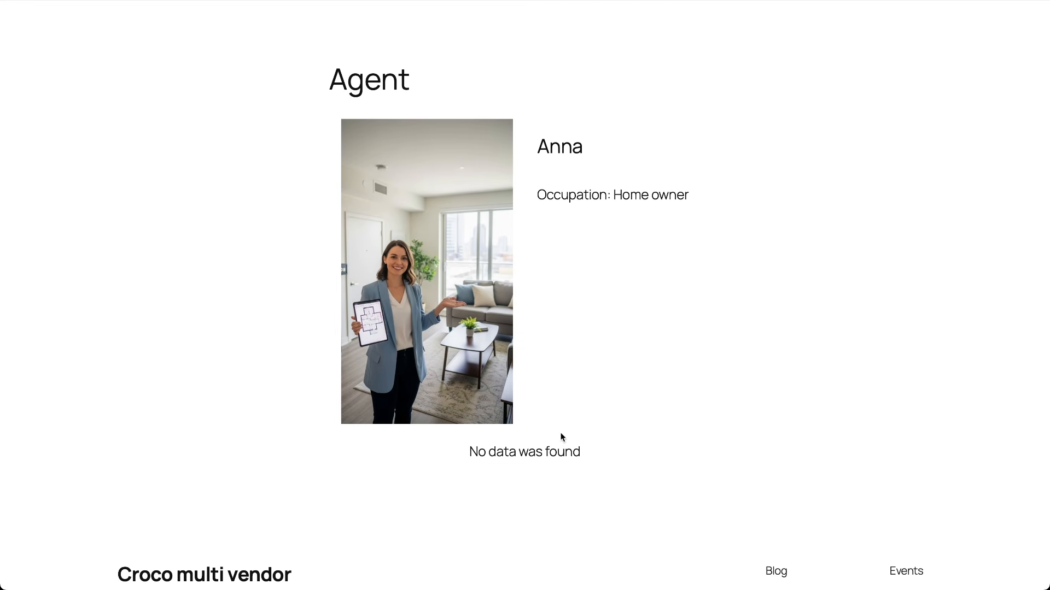
key("alt+Left")
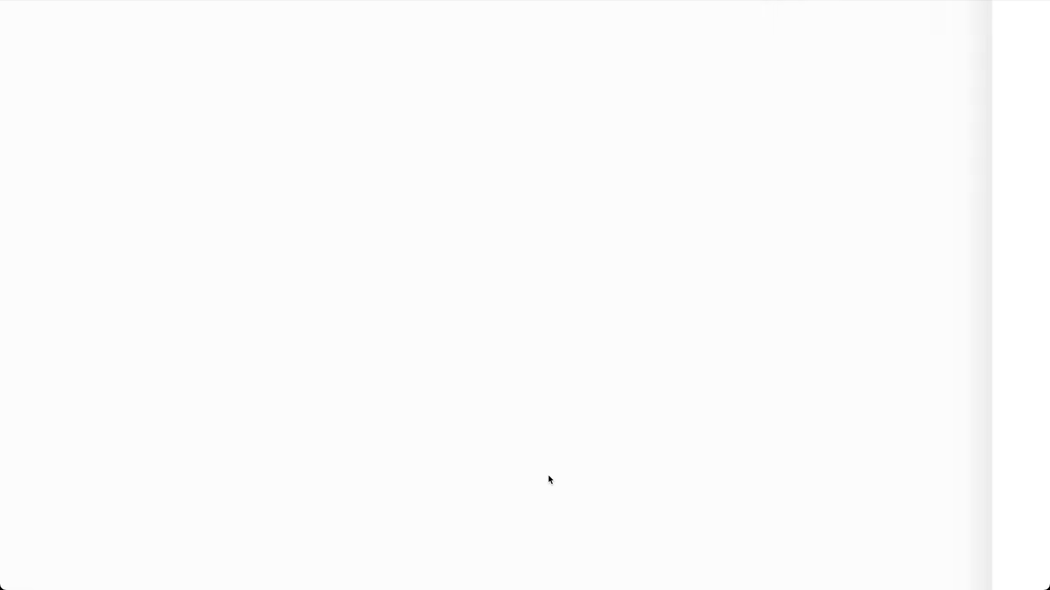
scroll(548, 480, "up", 6)
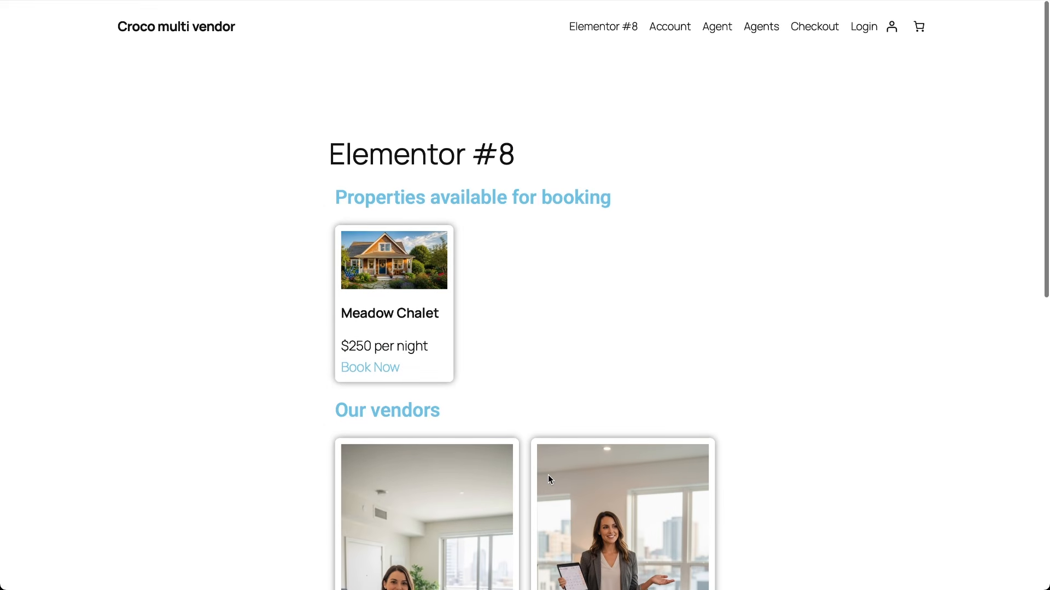
Step: Sign in on the front-end Account page with the vendor's login name and password
left_click(666, 29)
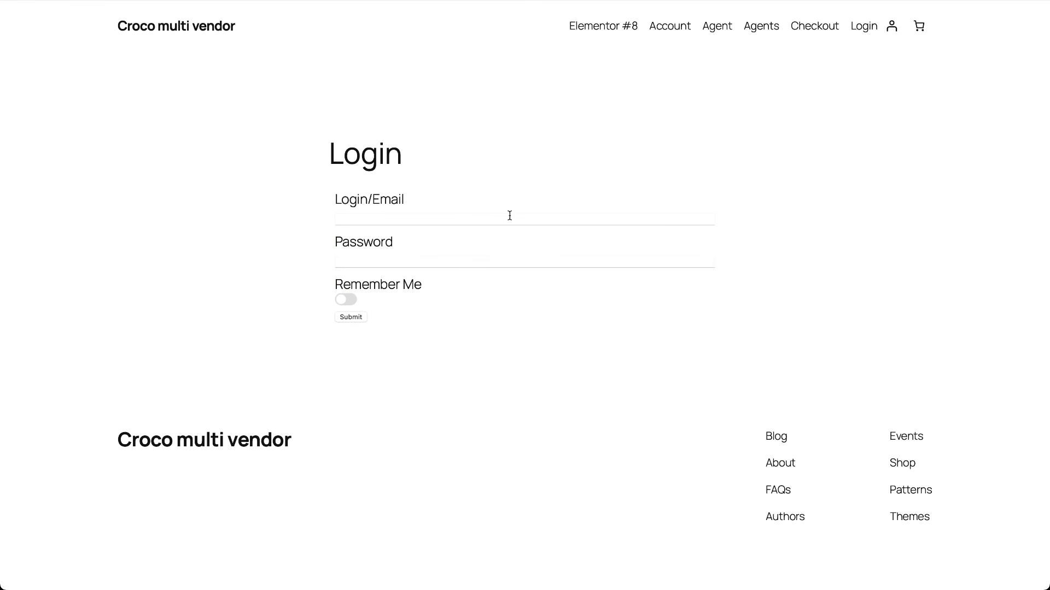
left_click(508, 218)
type("Anna")
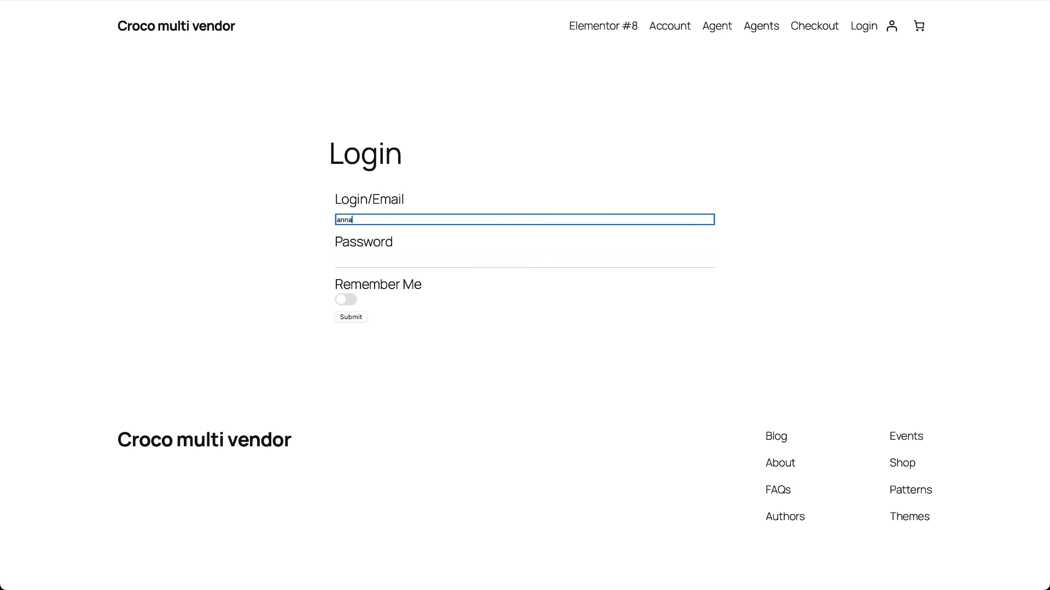
key("Tab")
type("1111")
left_click(357, 315)
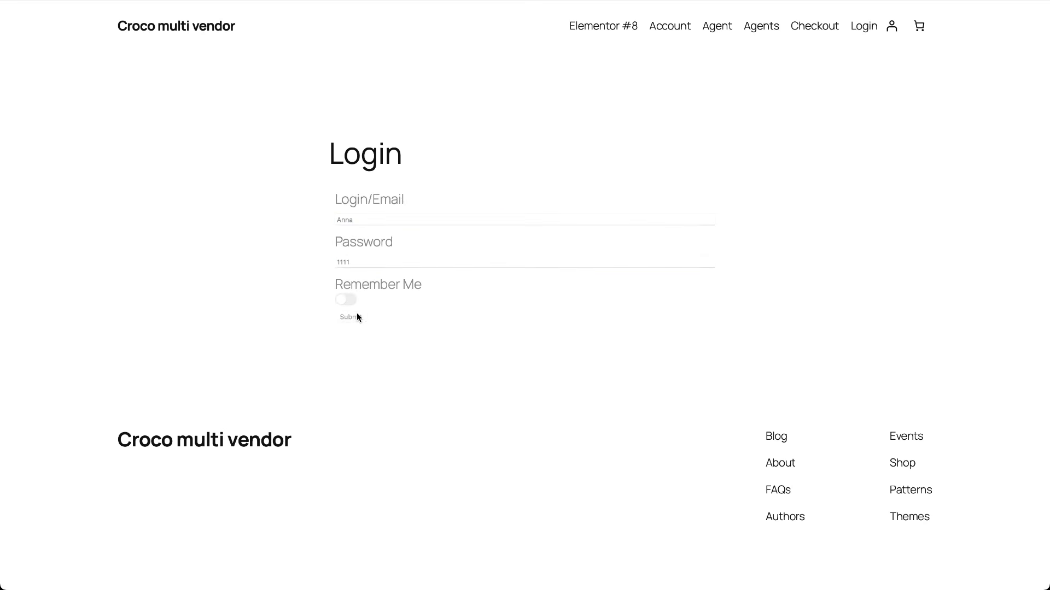
scroll(487, 307, "down", 2)
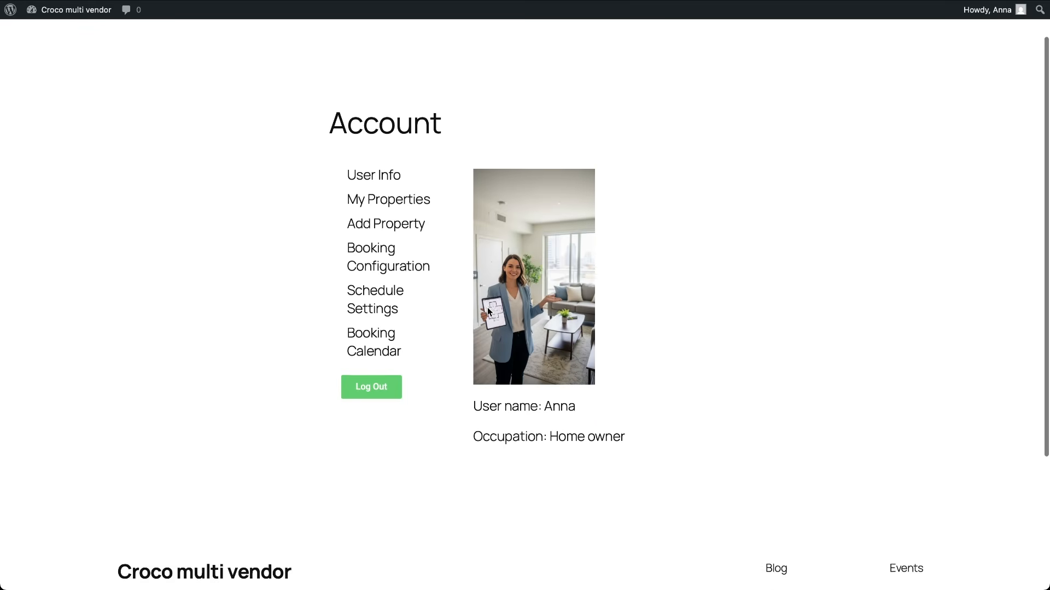
scroll(487, 307, "up", 2)
Step: Set Max days to 7 in the vendor's Booking Configuration and save the settings
left_click(395, 250)
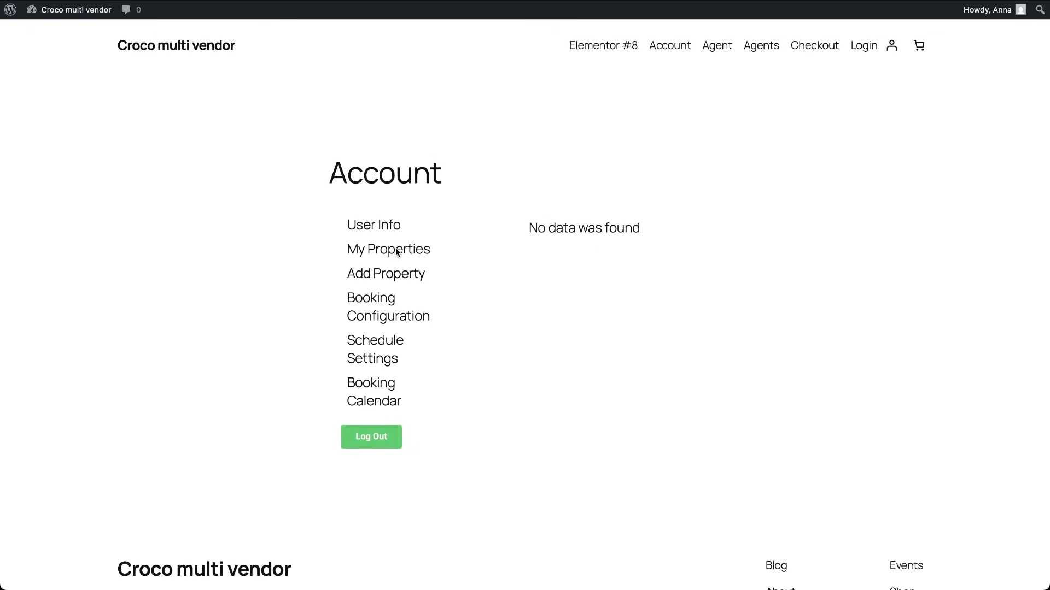
left_click(421, 317)
scroll(536, 397, "down", 2)
scroll(537, 397, "down", 4)
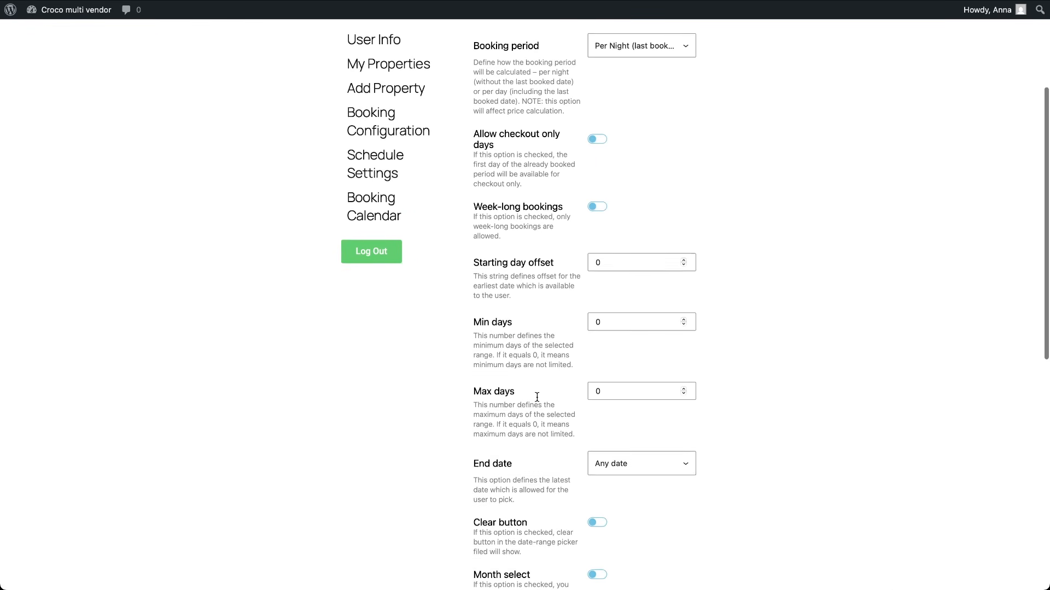
scroll(537, 397, "up", 1)
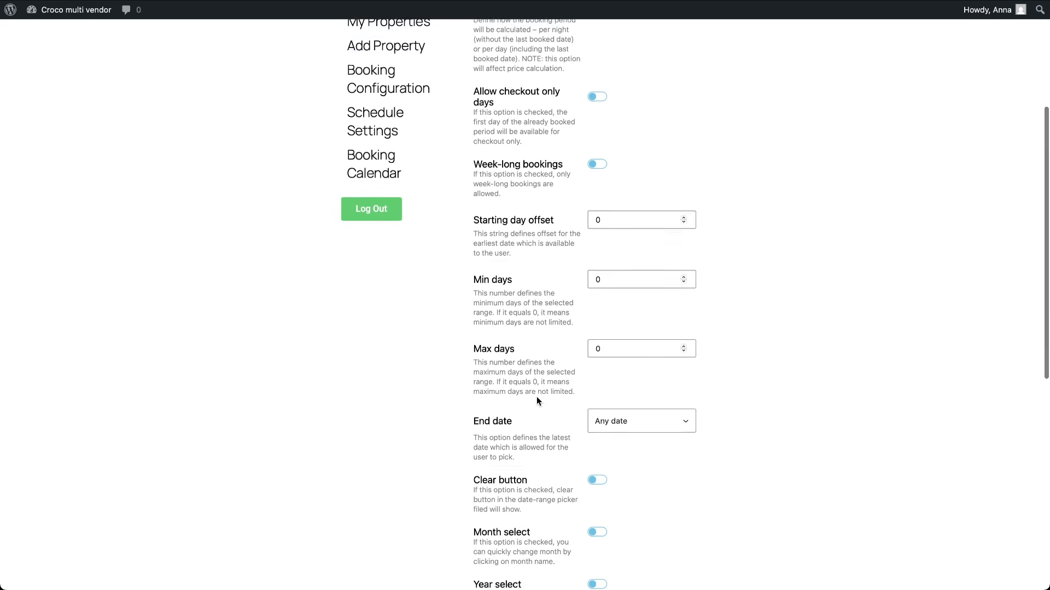
left_click(611, 351)
type("7")
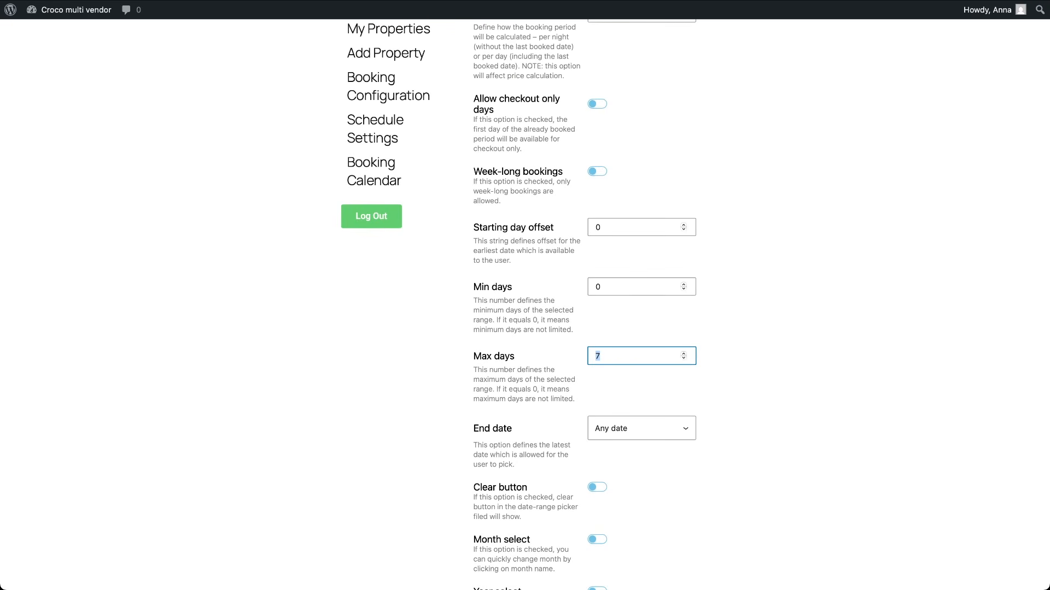
scroll(553, 438, "down", 4)
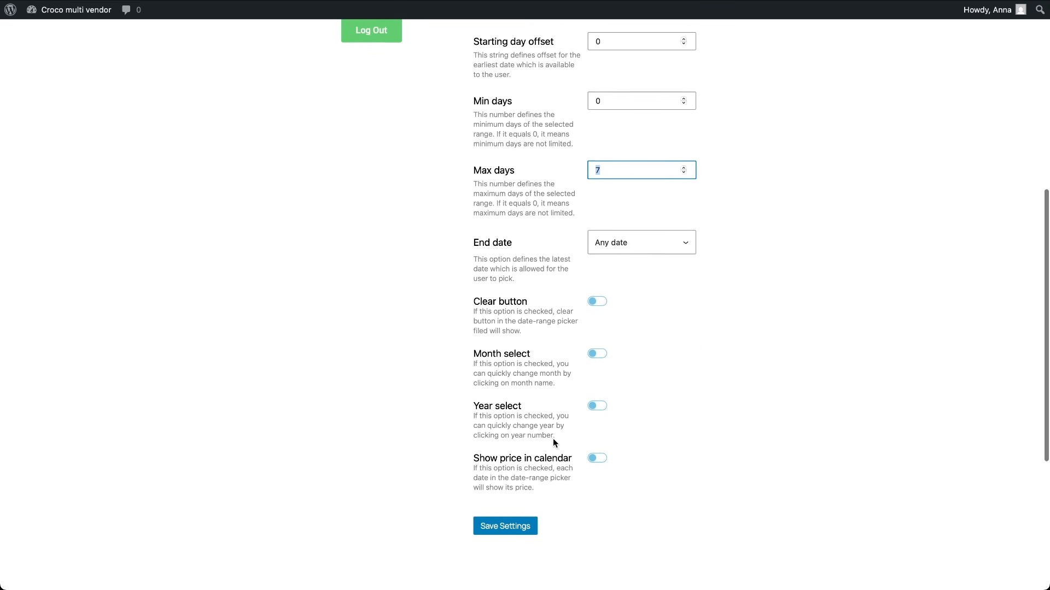
left_click(514, 521)
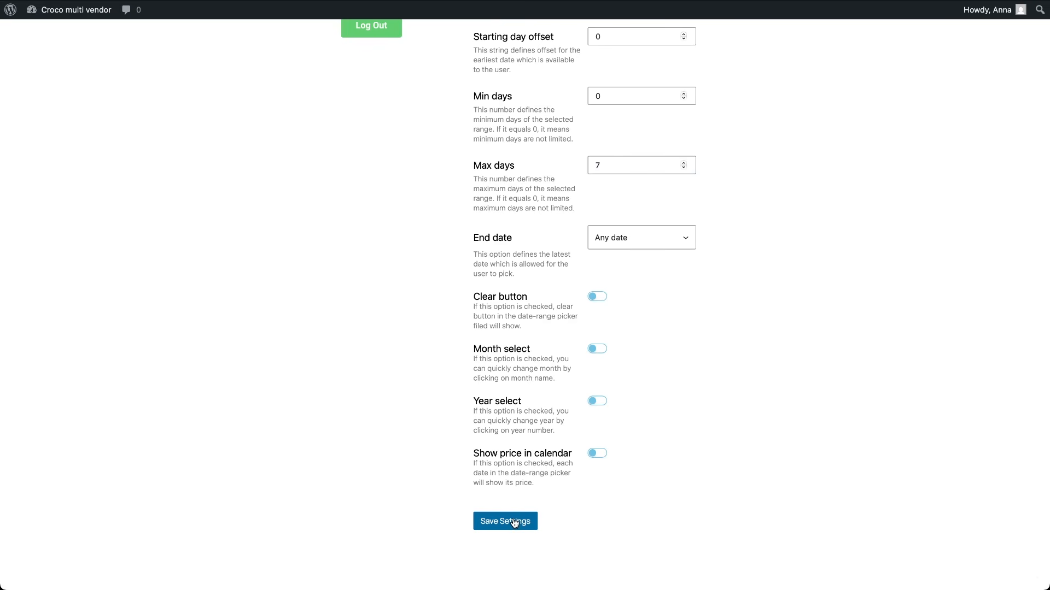
scroll(514, 522, "up", 8)
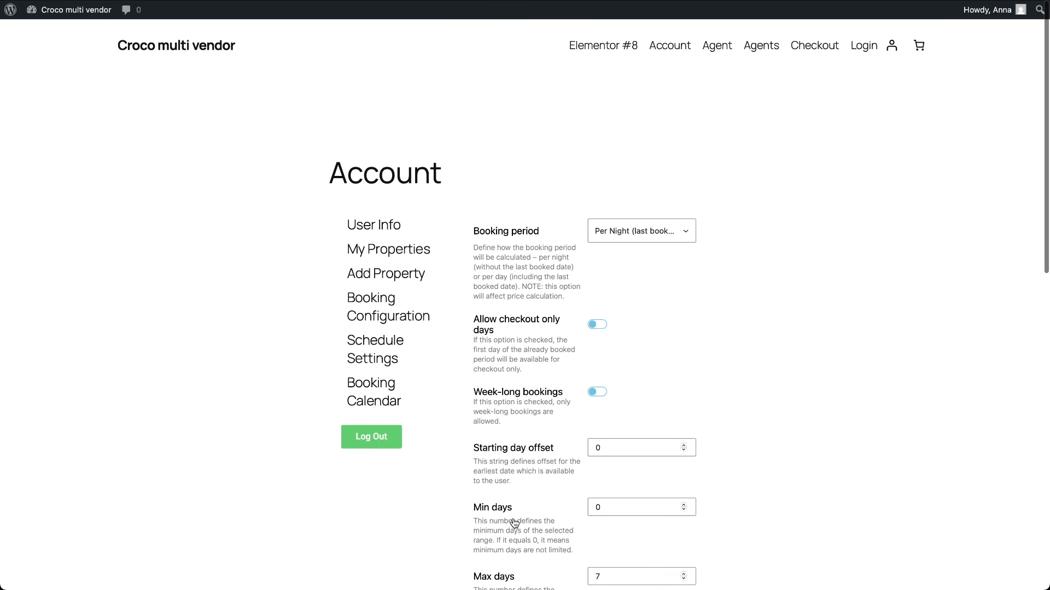
Step: Open the vendor's Booking Calendar, showing January 2026
left_click(375, 401)
scroll(566, 464, "down", 2)
scroll(566, 464, "up", 2)
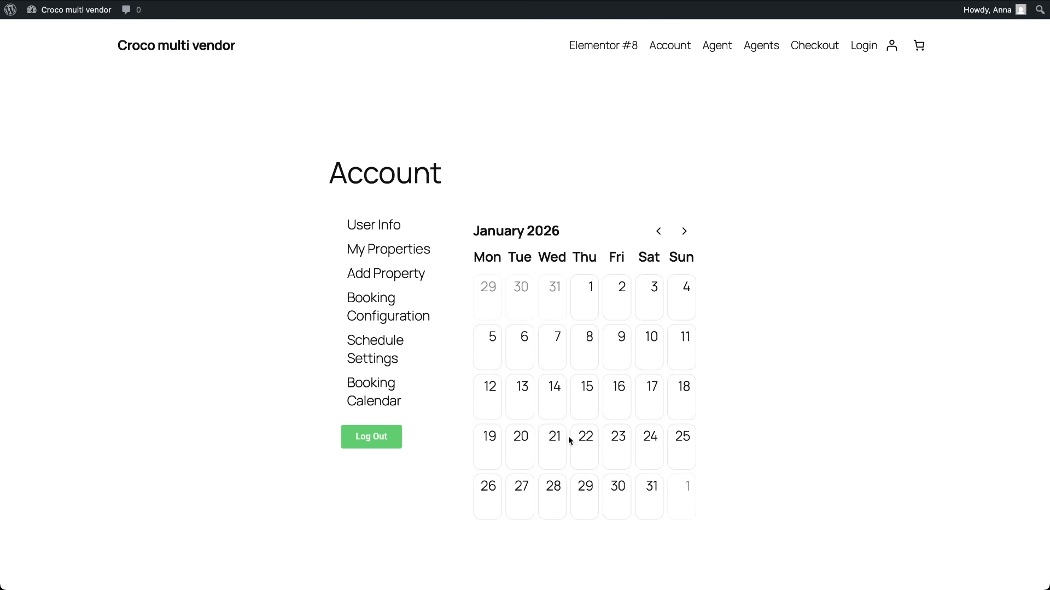
Step: Start a new property named Family retreat priced at 299 per night
left_click(411, 277)
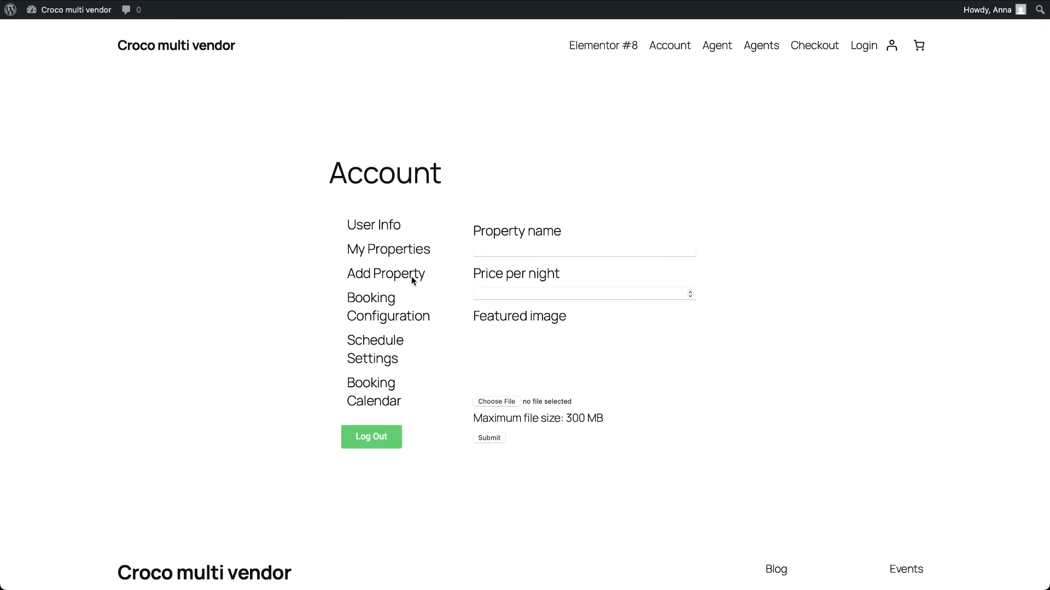
left_click(531, 251)
type("Family retreat")
left_click(545, 294)
type("299")
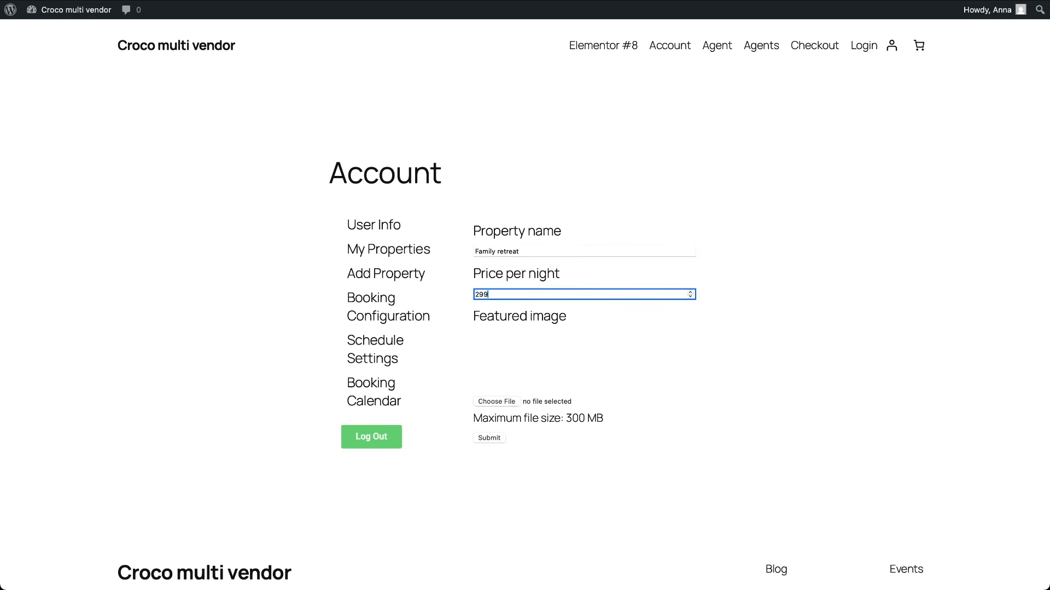
Step: Upload booking property3.jpeg as its image, submit the property, then check My Properties
left_click(493, 402)
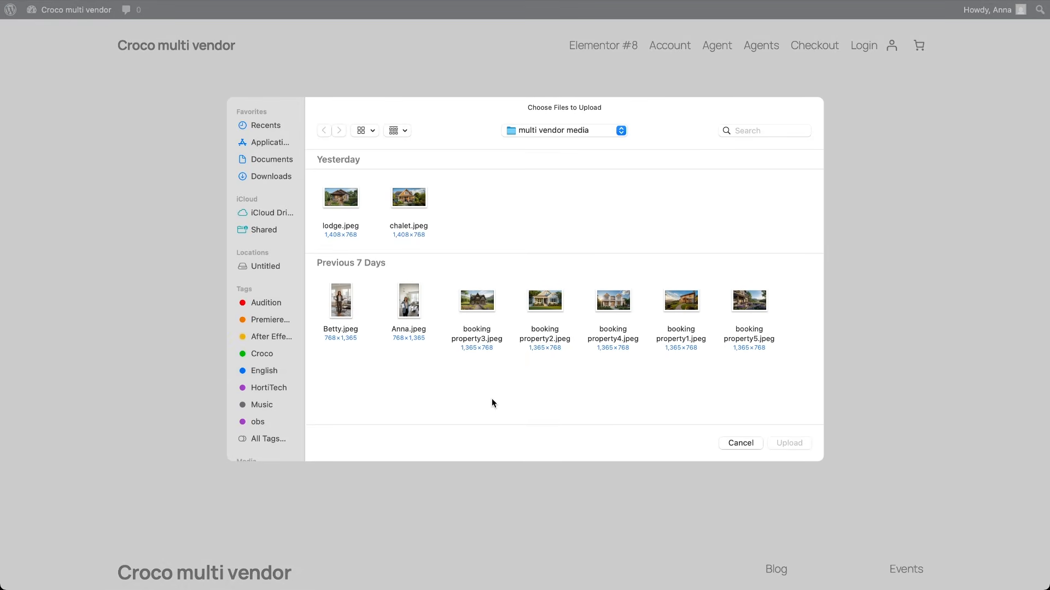
left_click(482, 299)
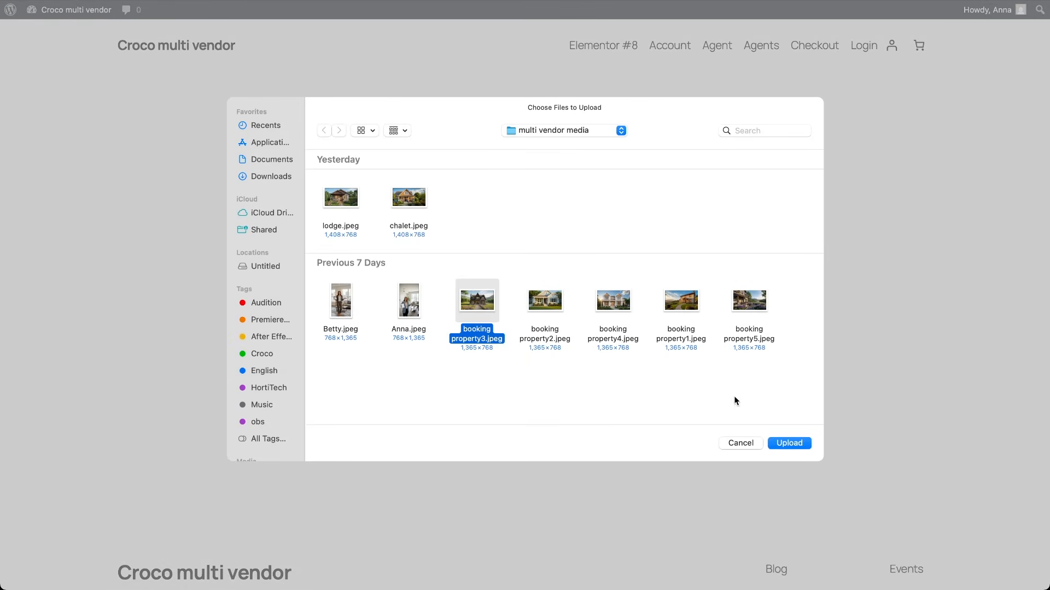
left_click(785, 441)
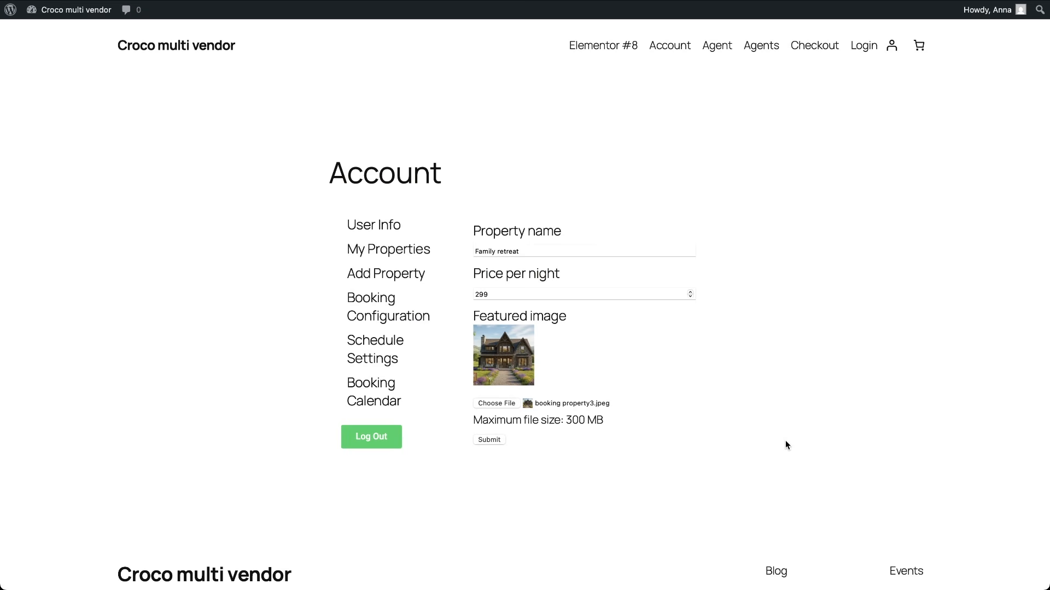
left_click(491, 440)
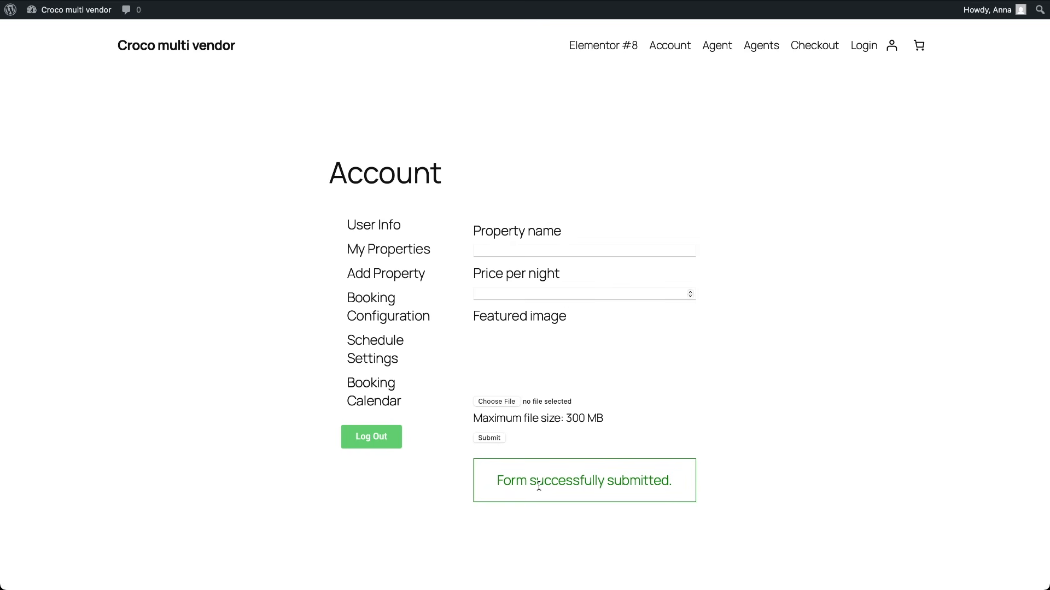
left_click(395, 253)
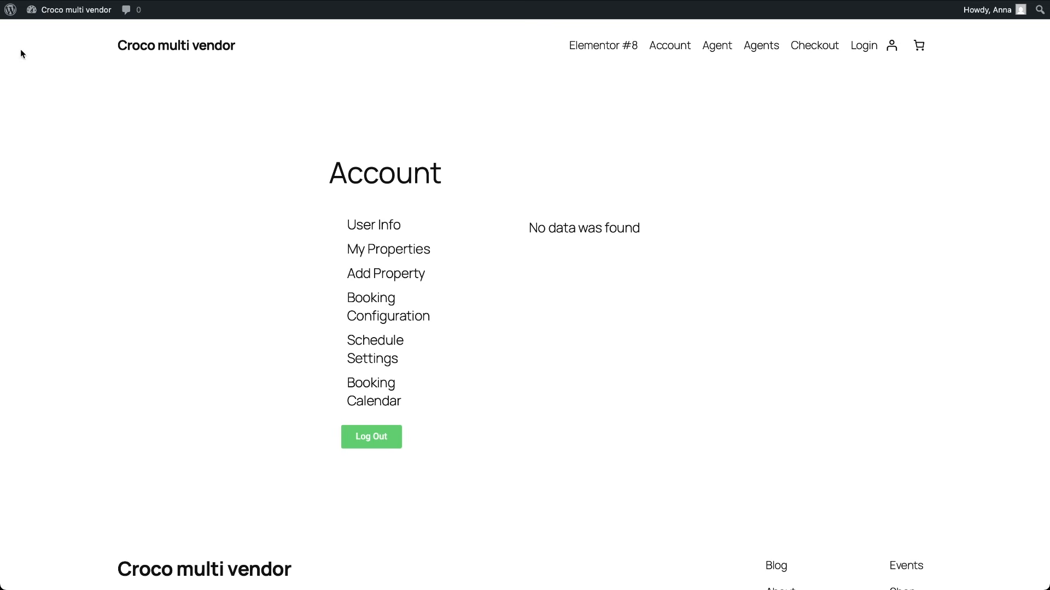
Step: In the admin dashboard, go through Media to Products and open Family retreat for editing
left_click(11, 12)
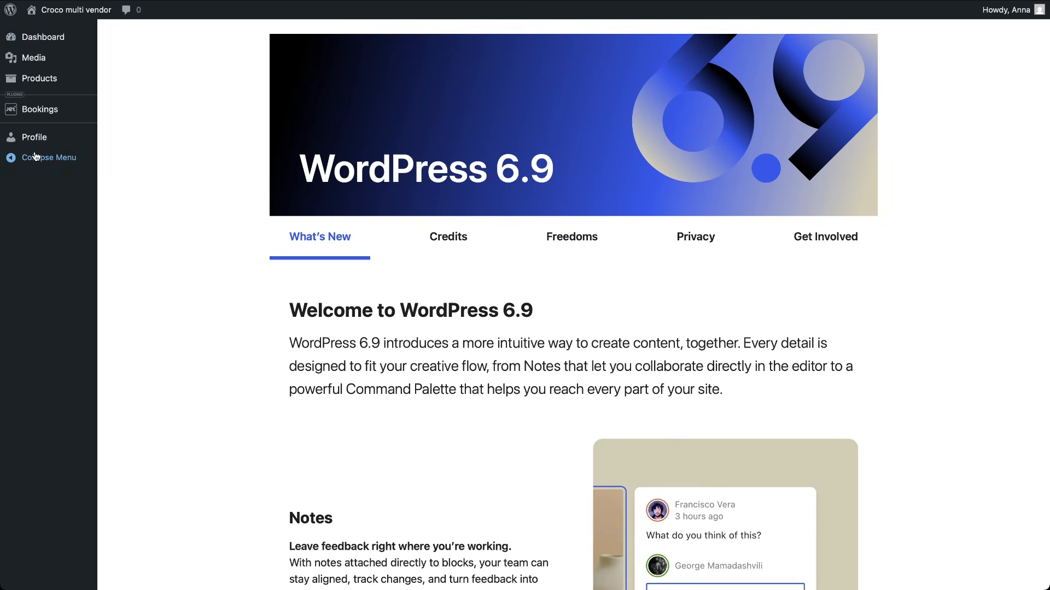
left_click(42, 58)
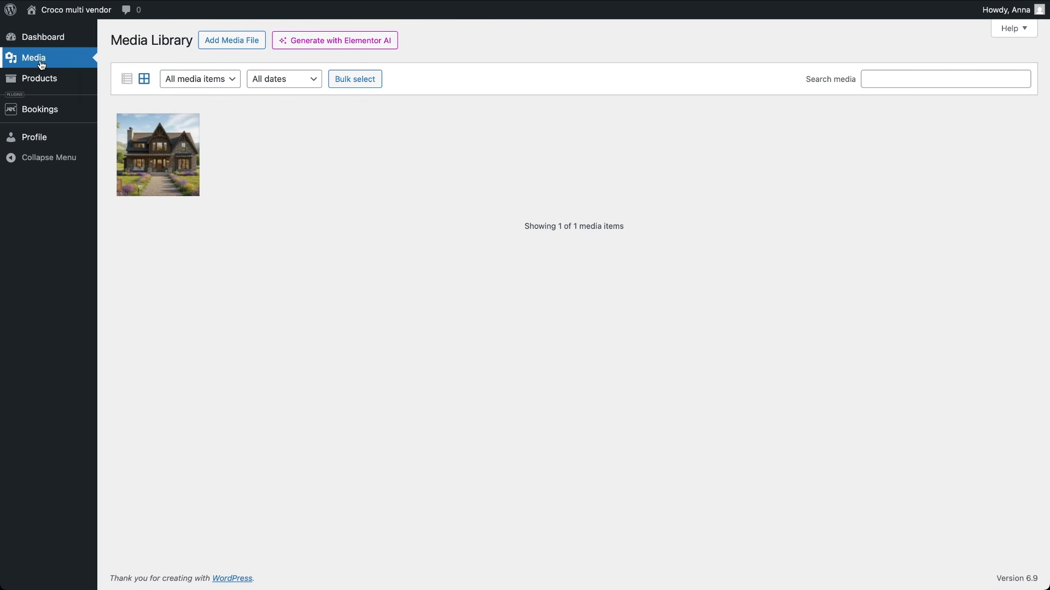
left_click(54, 78)
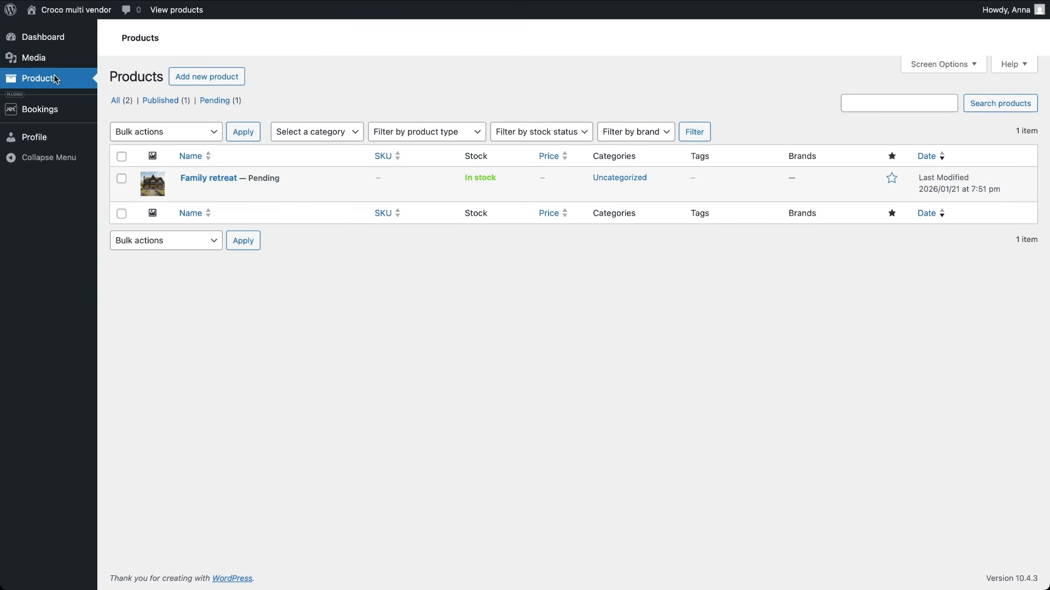
mouse_move(172, 173)
left_click(199, 176)
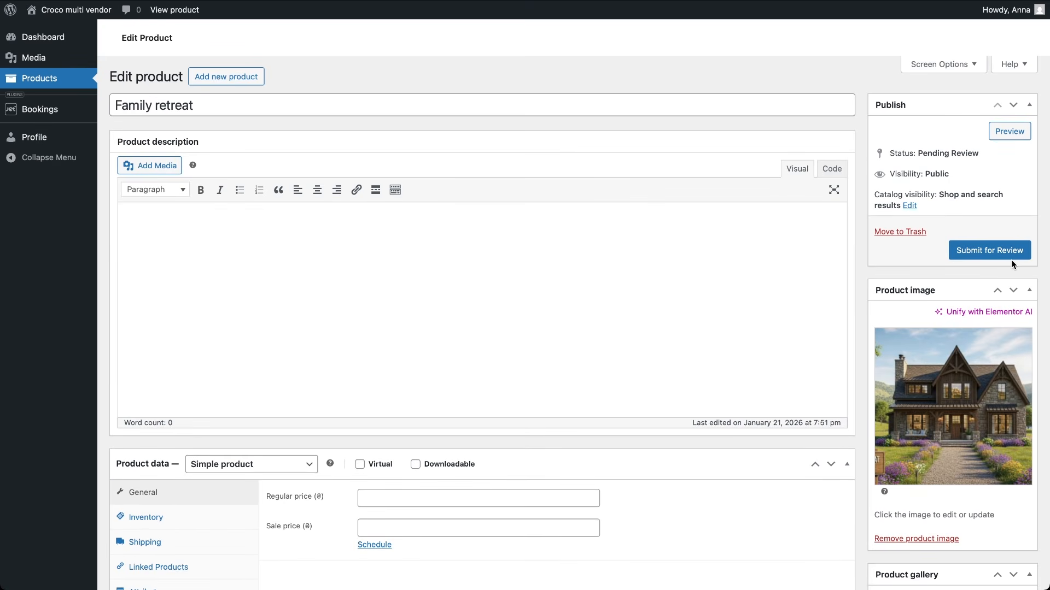
Step: Create a new product named Seaside mansion and make it a JetBooking product
left_click(234, 77)
type("Seaside mansion")
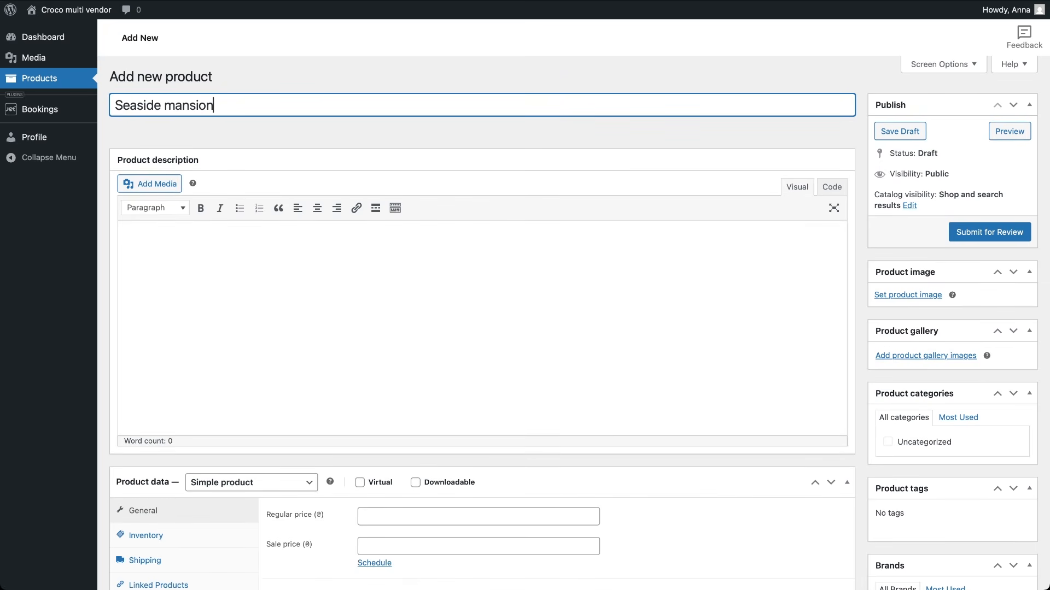
scroll(311, 281, "down", 3)
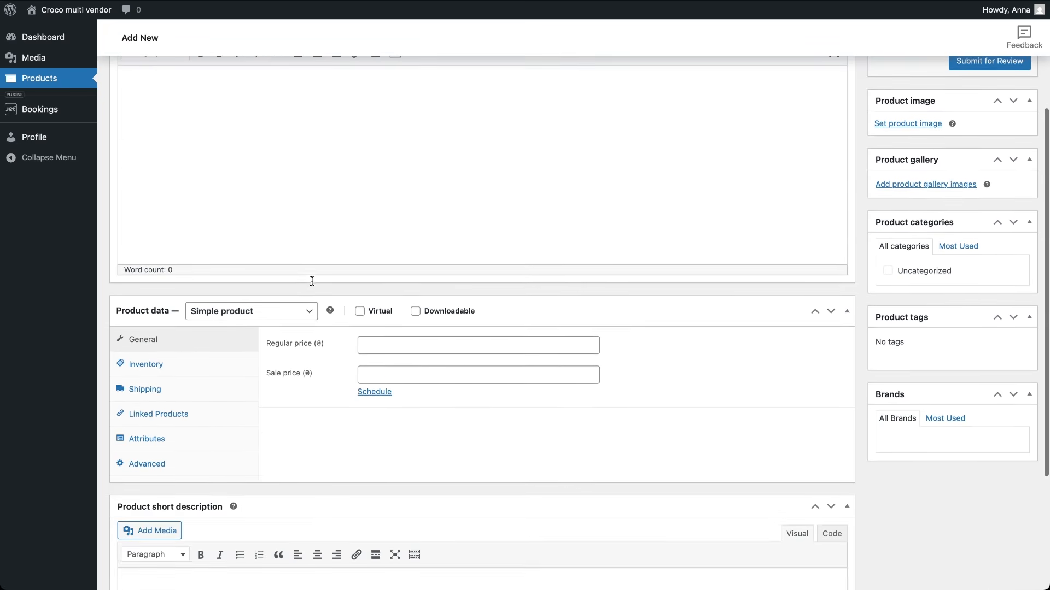
scroll(312, 281, "down", 1)
left_click(307, 277)
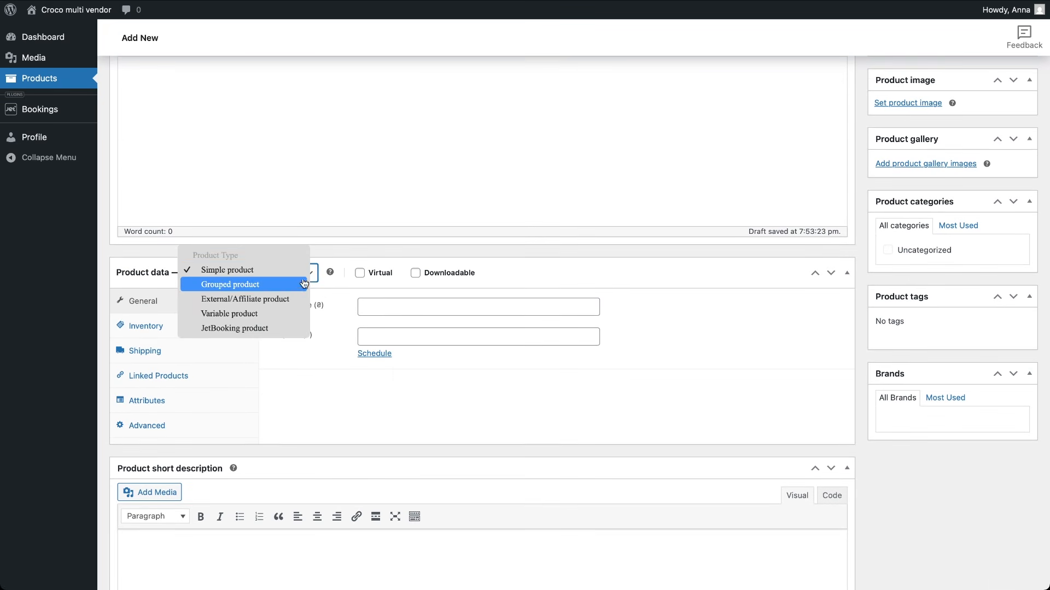
left_click(246, 328)
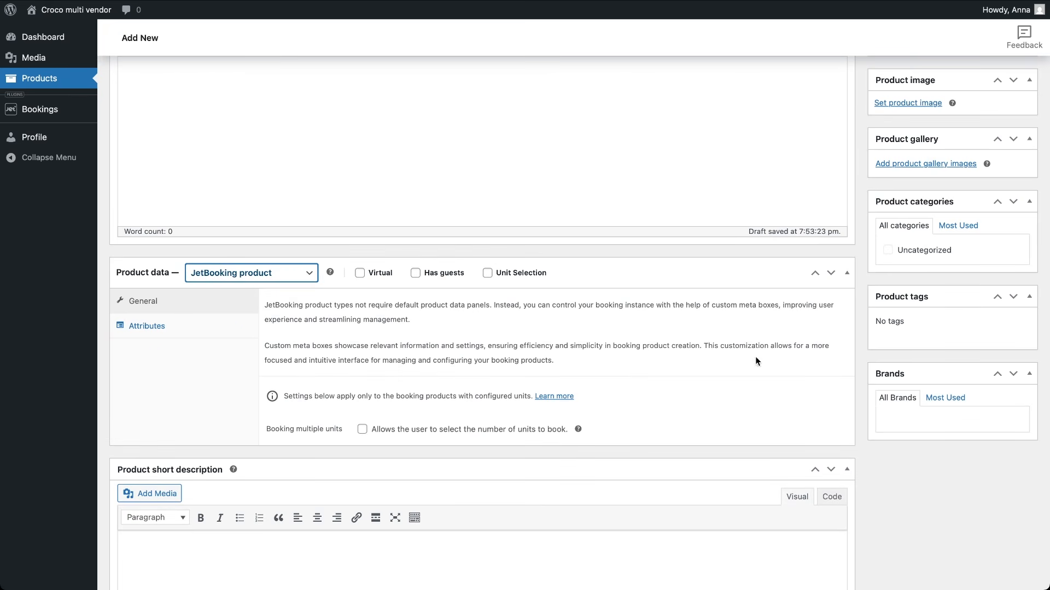
left_click(885, 245)
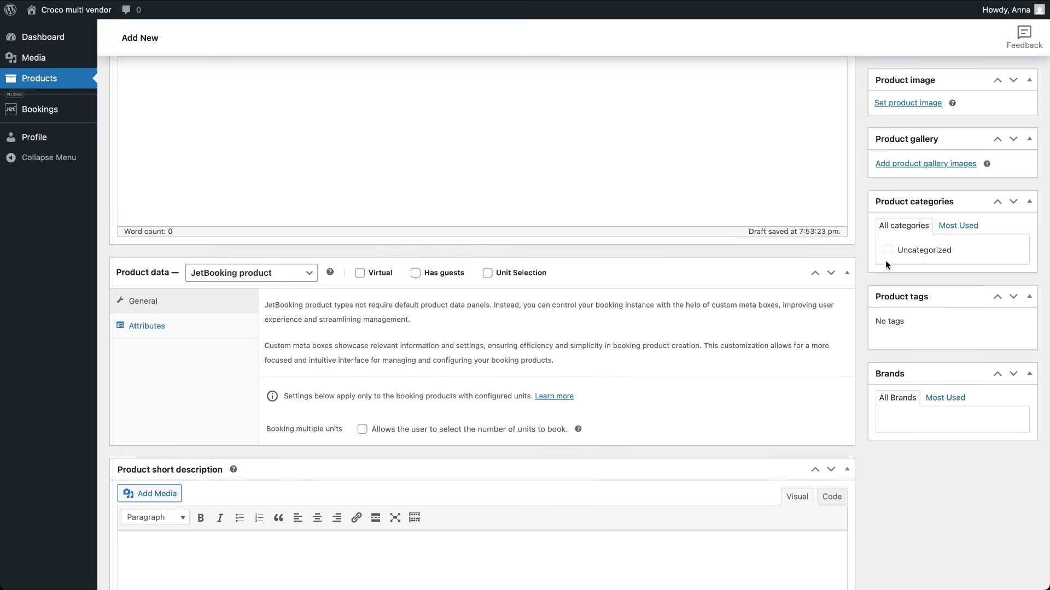
Step: Price it at 455 per night and enable a custom schedule with Friday and Saturday check-in
scroll(515, 417, "down", 6)
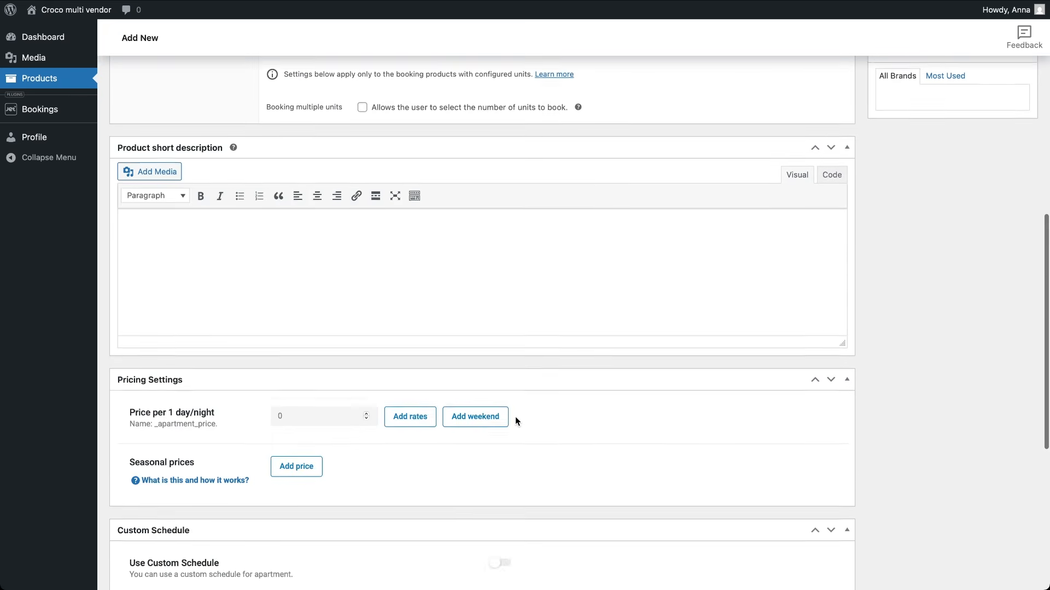
left_click_drag(282, 388, 263, 386)
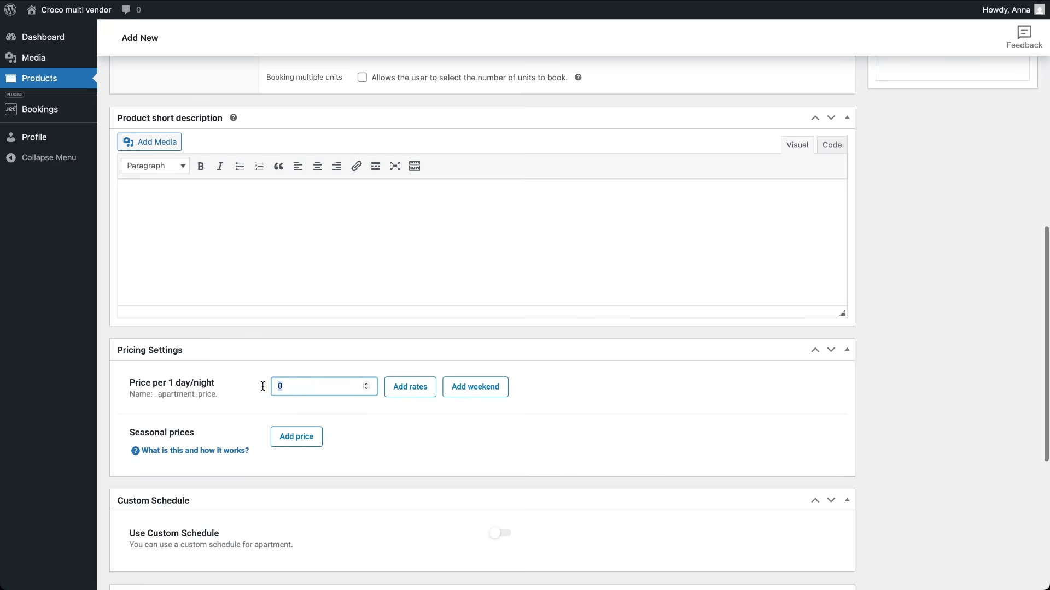
type("455")
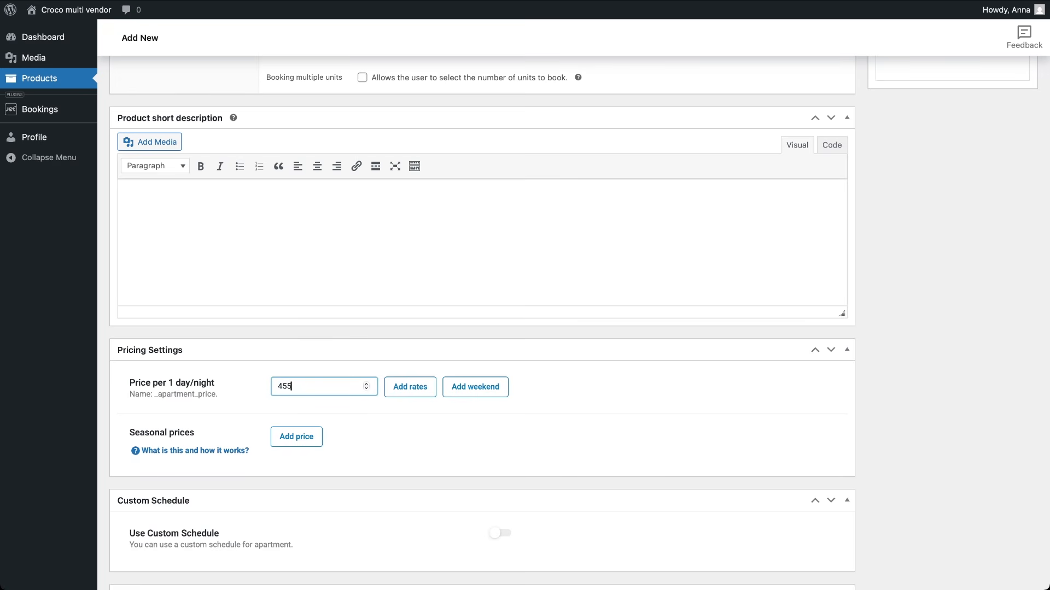
scroll(382, 461, "down", 3)
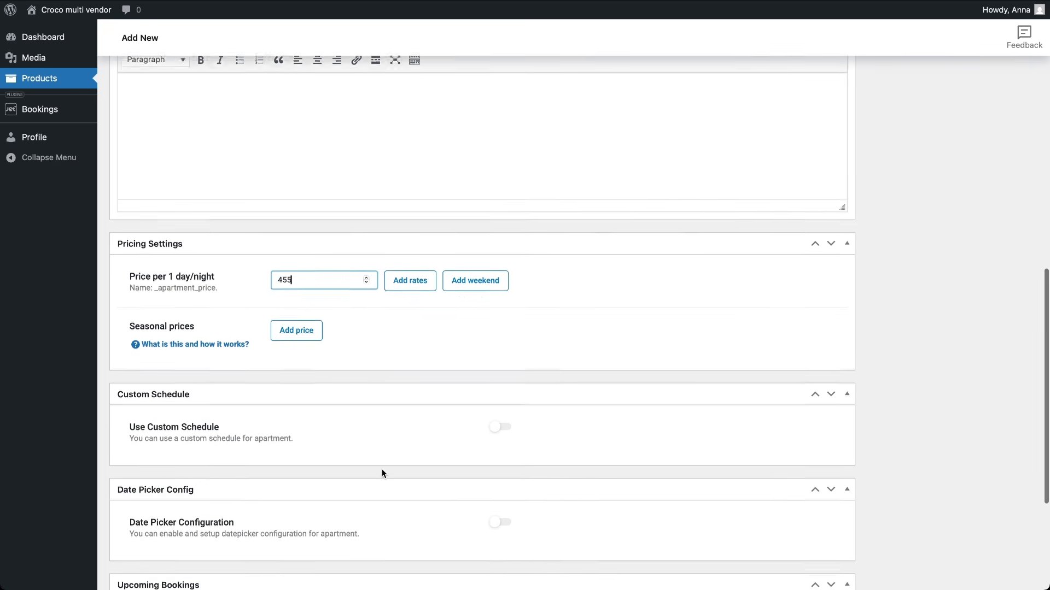
left_click(499, 360)
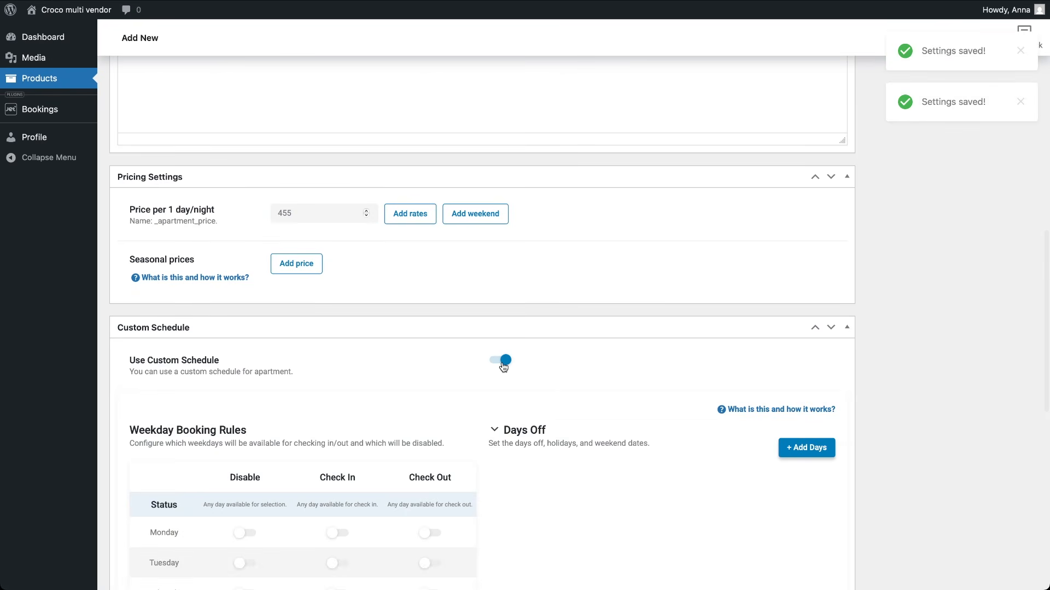
scroll(404, 419, "down", 5)
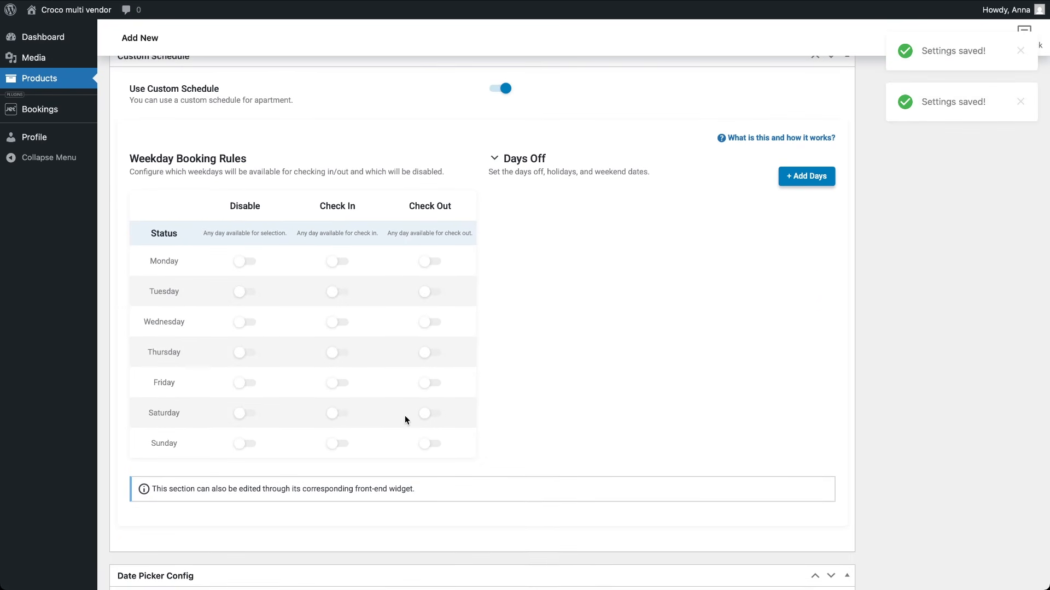
left_click(344, 385)
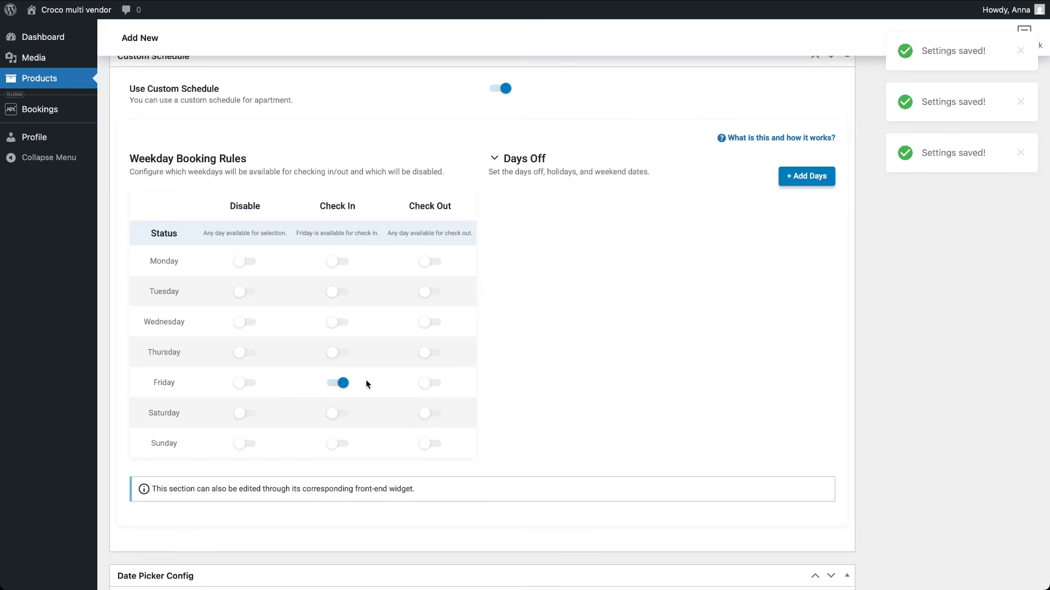
left_click(340, 416)
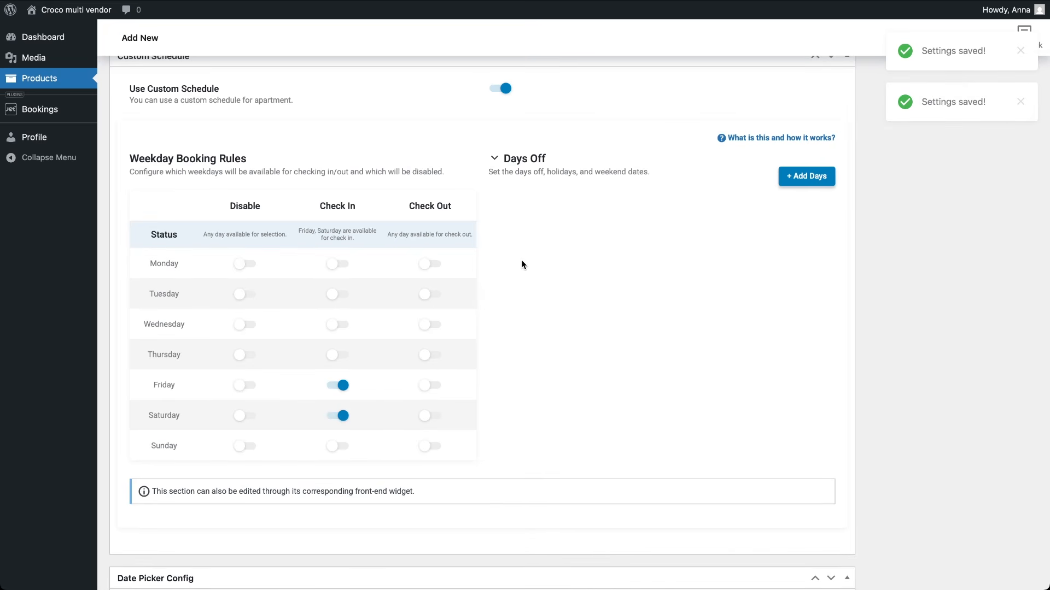
scroll(520, 260, "up", 10)
scroll(521, 261, "up", 5)
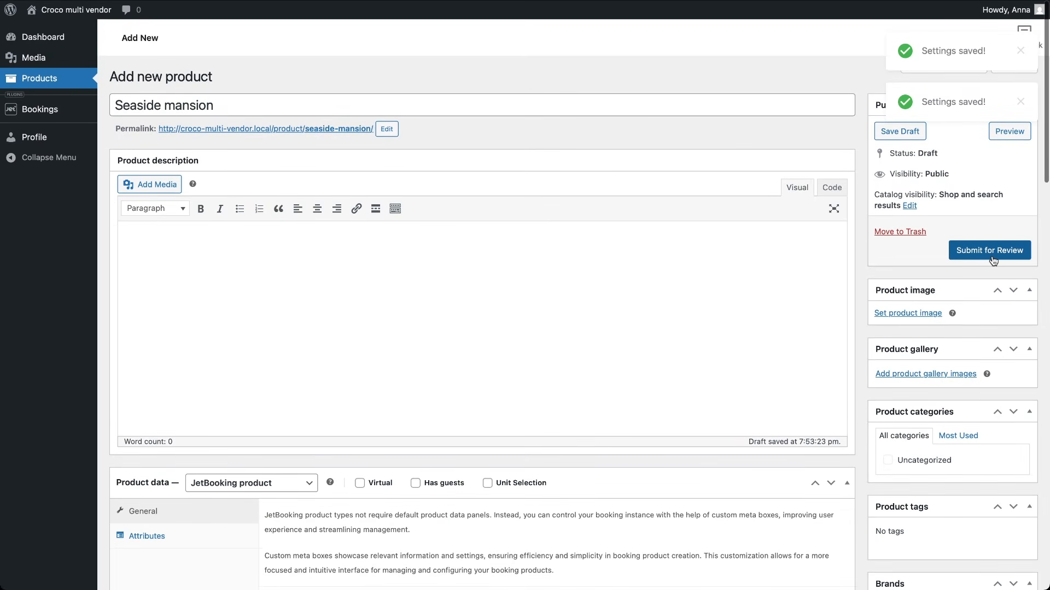
Step: Submit Seaside mansion for review and change its nightly price from 455 to 495
left_click(992, 255)
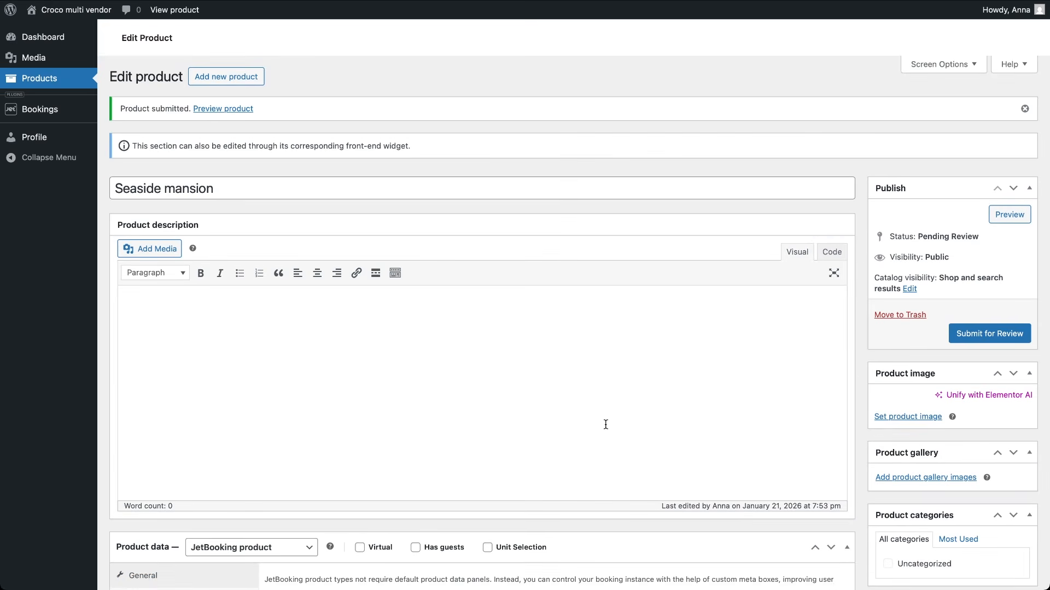
scroll(606, 425, "down", 8)
scroll(605, 425, "down", 2)
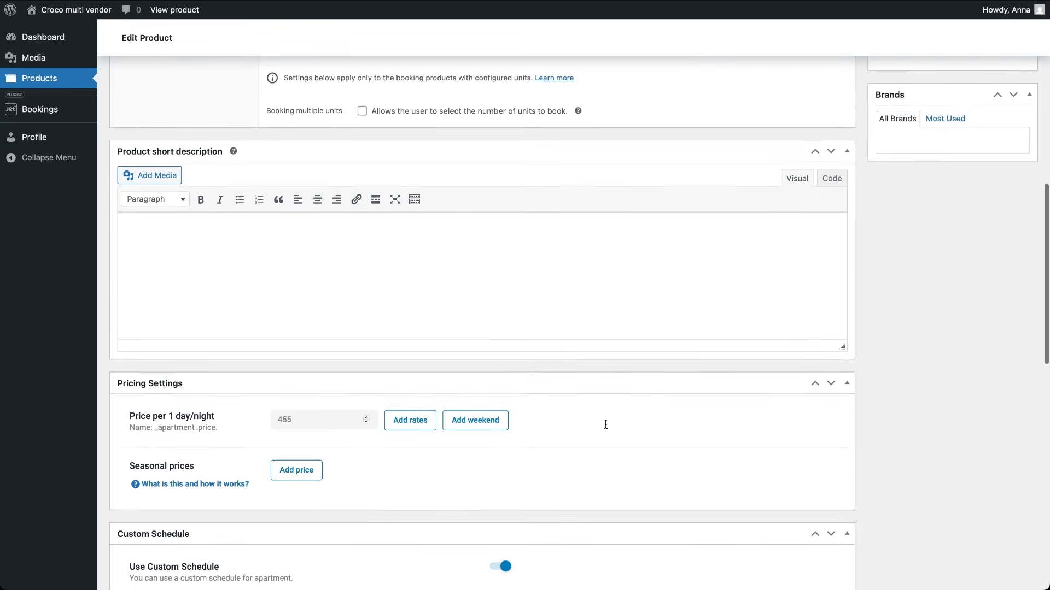
left_click(311, 422)
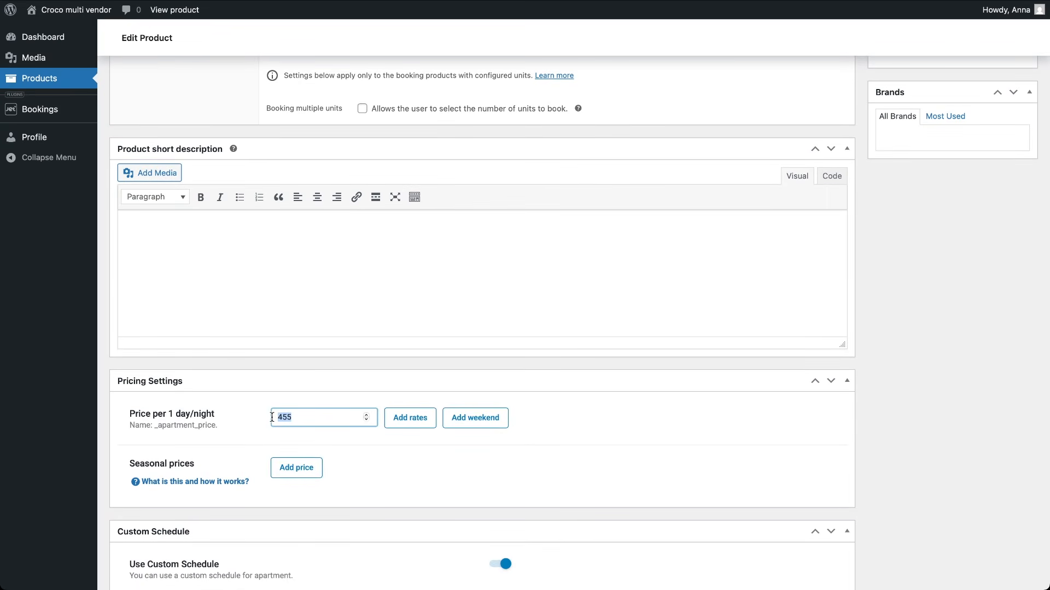
key("BackSpace")
key("BackSpace")
type("95")
left_click(668, 302)
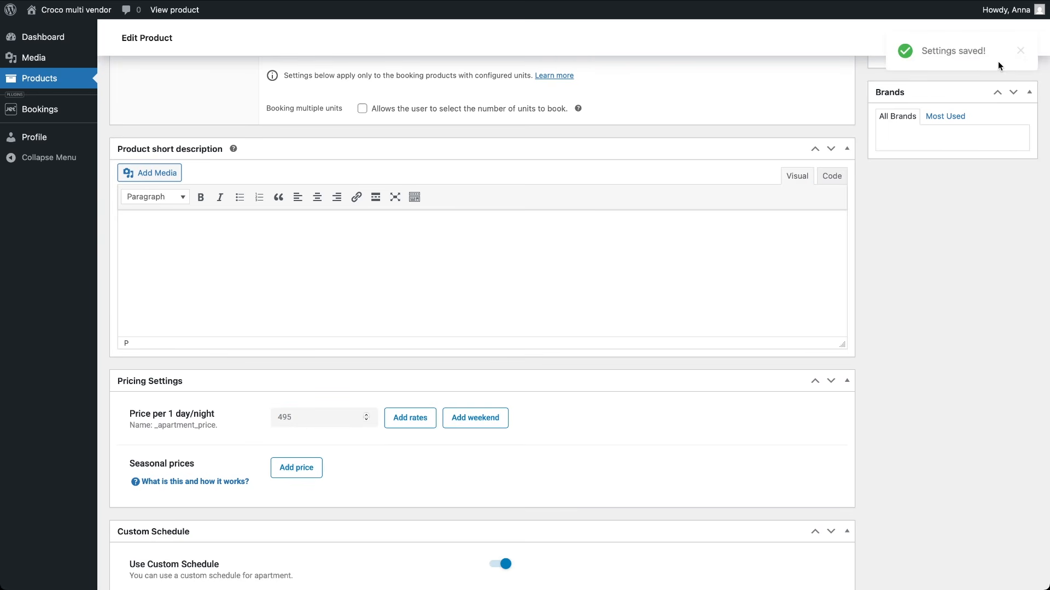
Step: Go to the admin Bookings list
scroll(736, 144, "up", 8)
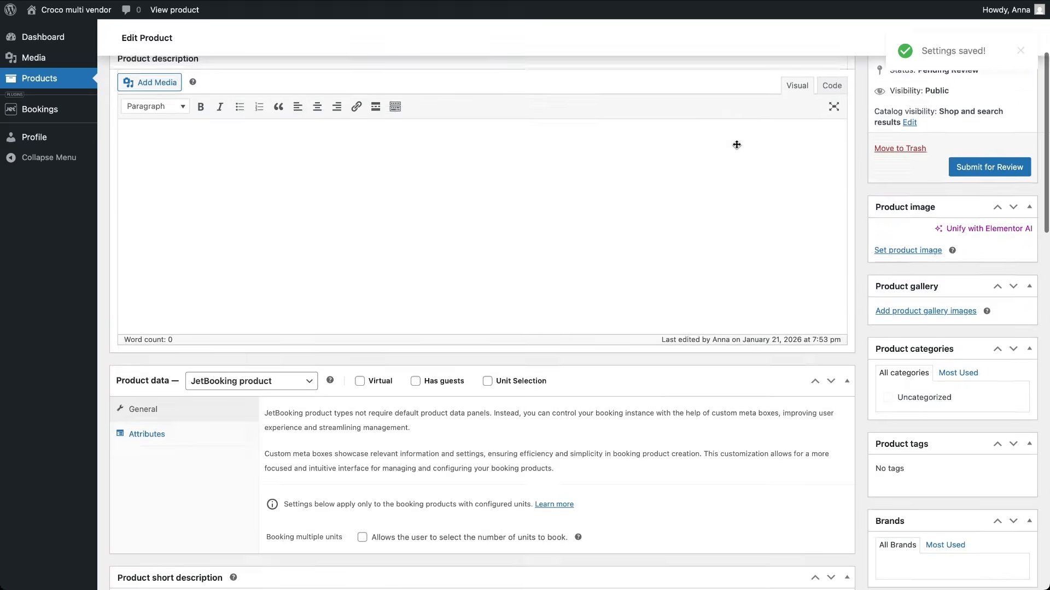
scroll(736, 145, "up", 3)
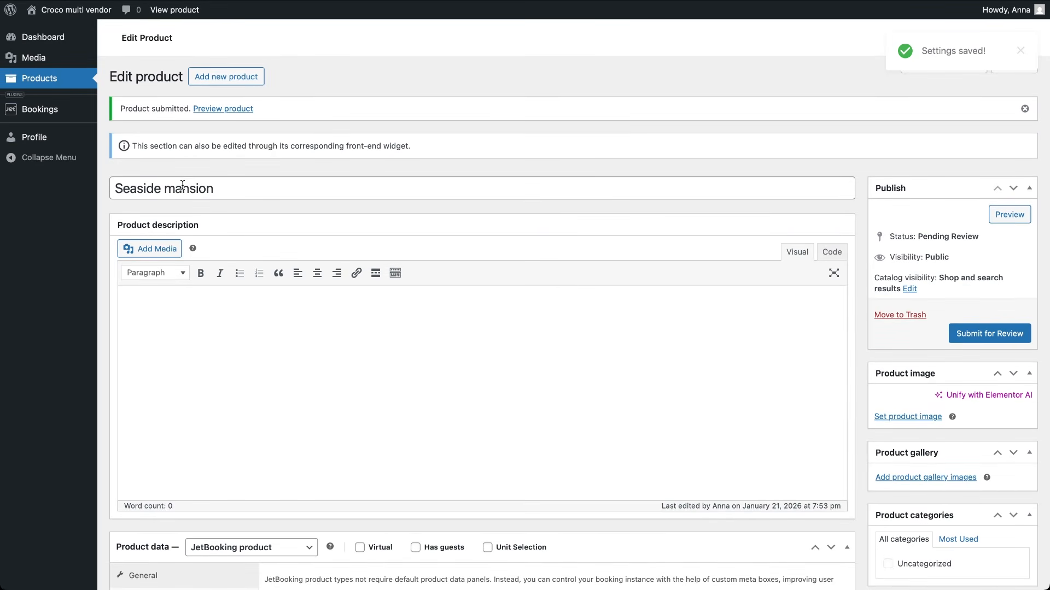
left_click(53, 107)
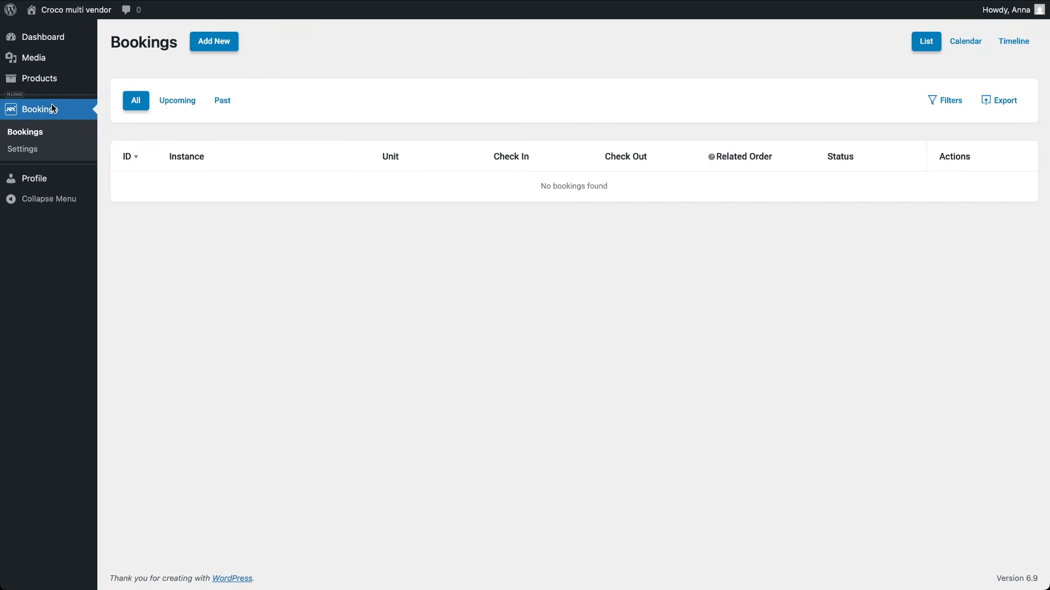
Step: Review the booking settings, then scroll through the account Profile page
left_click(29, 151)
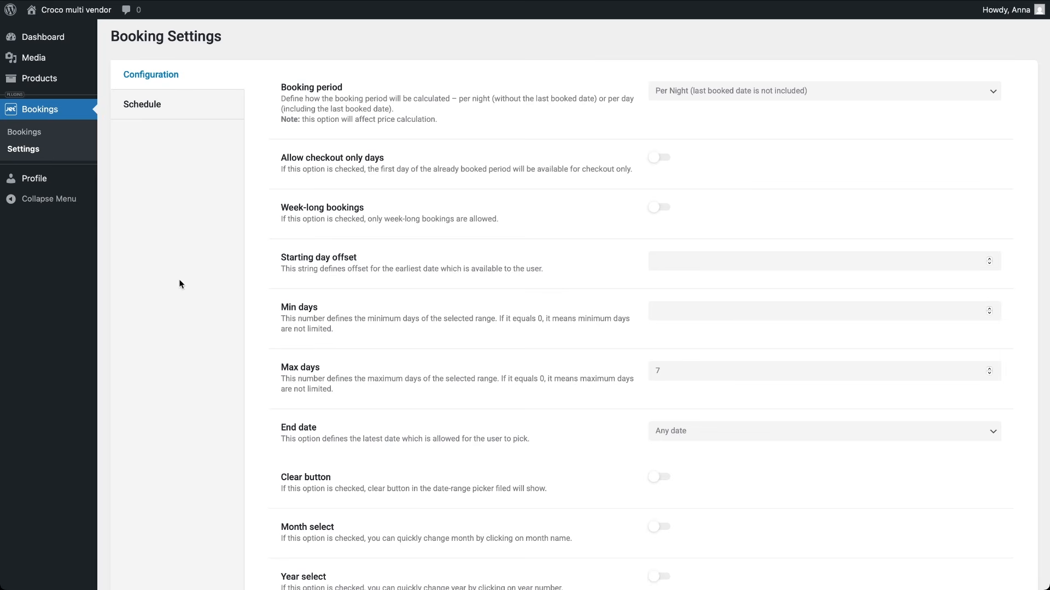
left_click(52, 178)
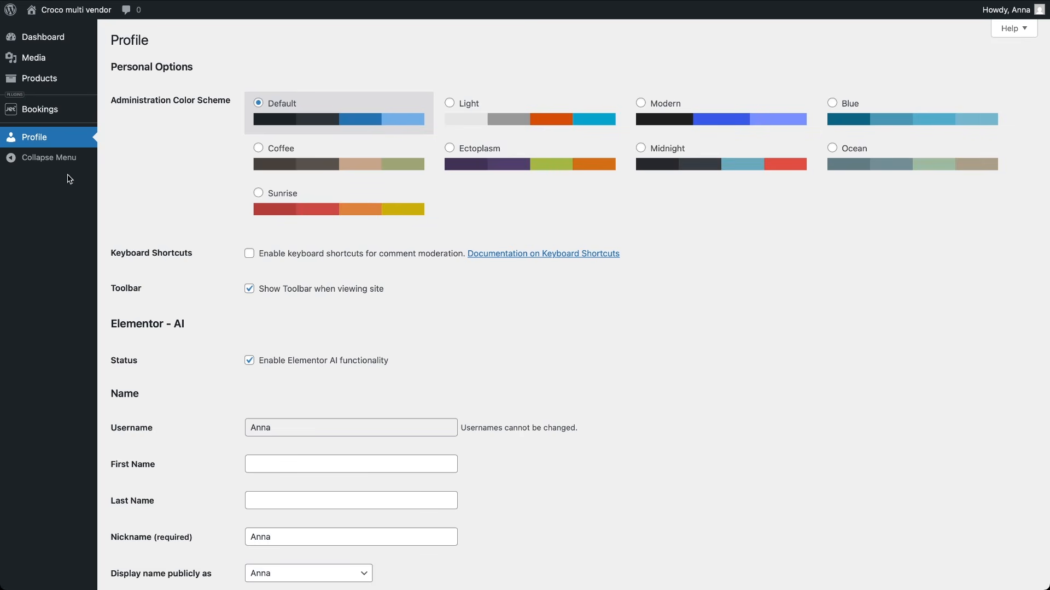
scroll(210, 336, "down", 10)
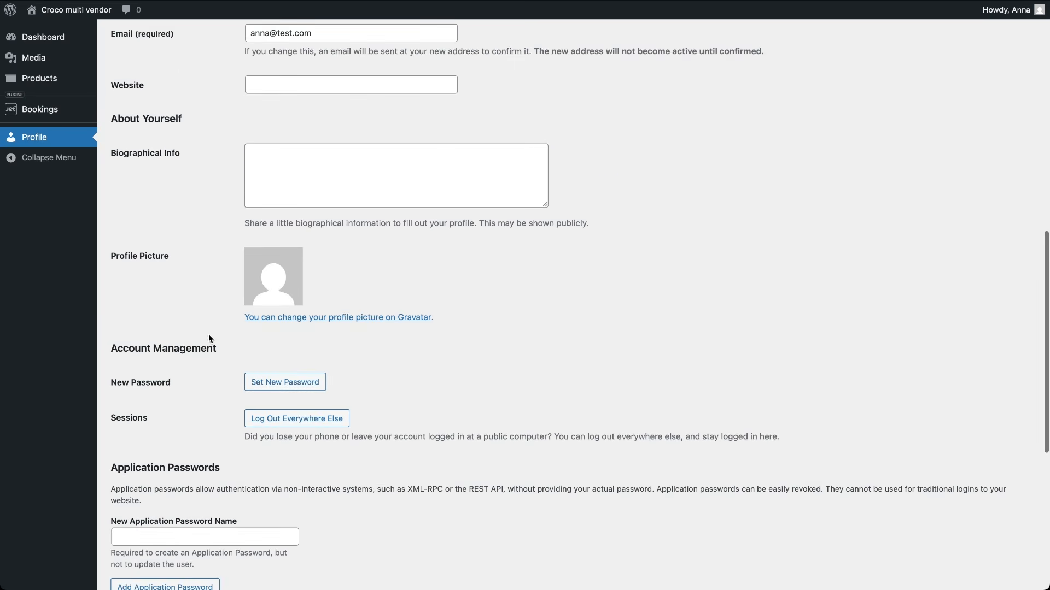
scroll(208, 338, "down", 6)
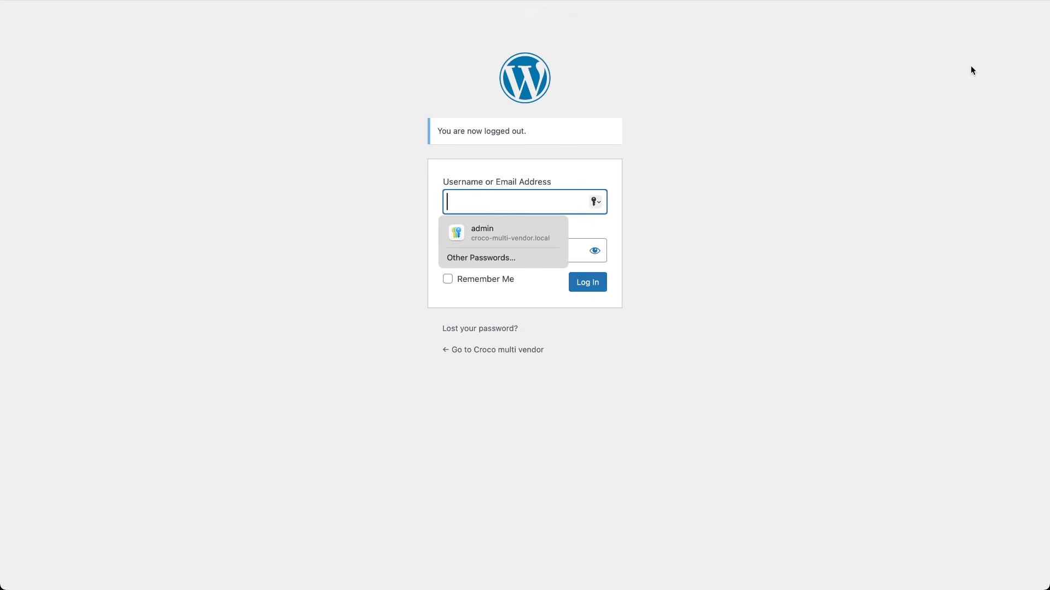
Step: Log in with the second vendor's username and password
type("betty")
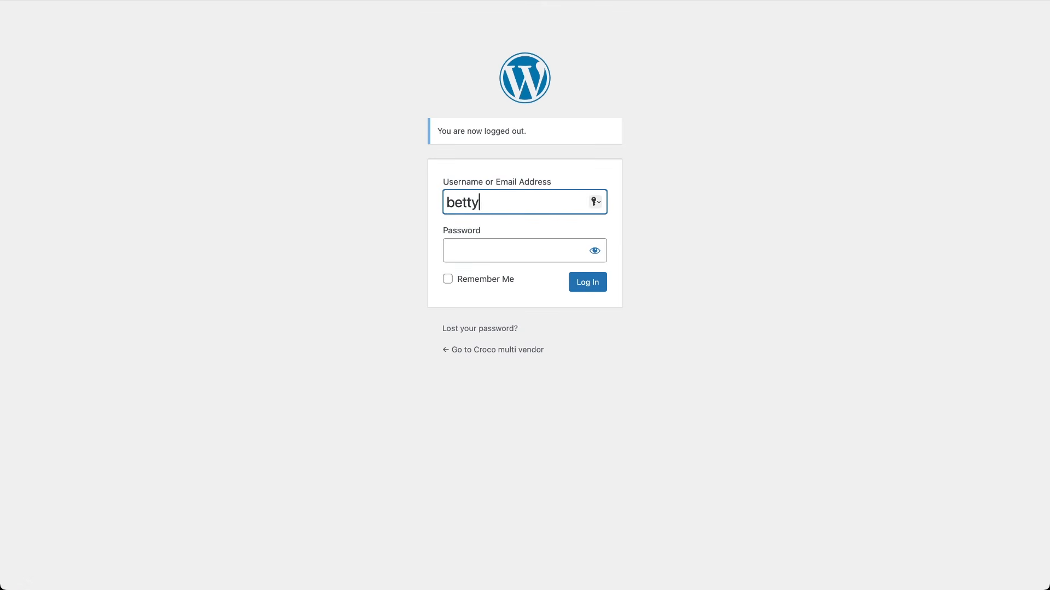
key("Tab")
type("••••")
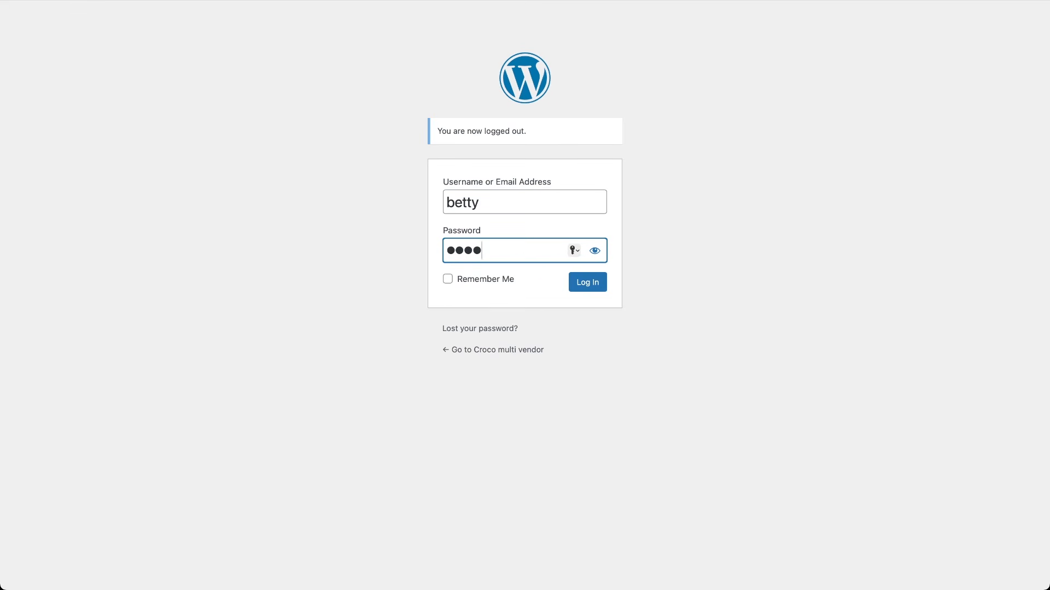
key("Return")
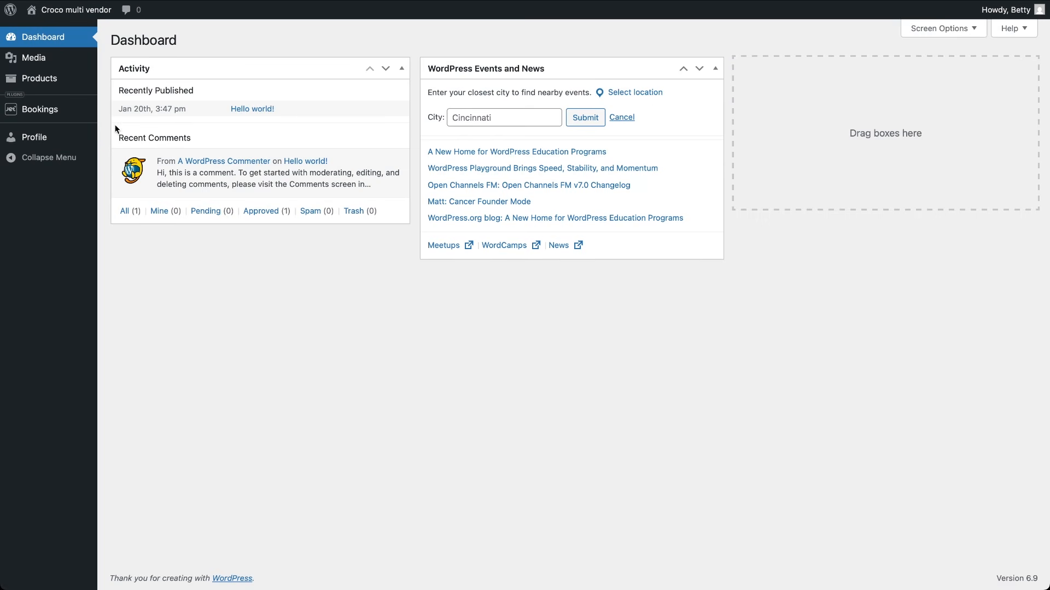
Step: Create a JetBooking product named Sunny paradise priced at 245 per night
left_click(44, 78)
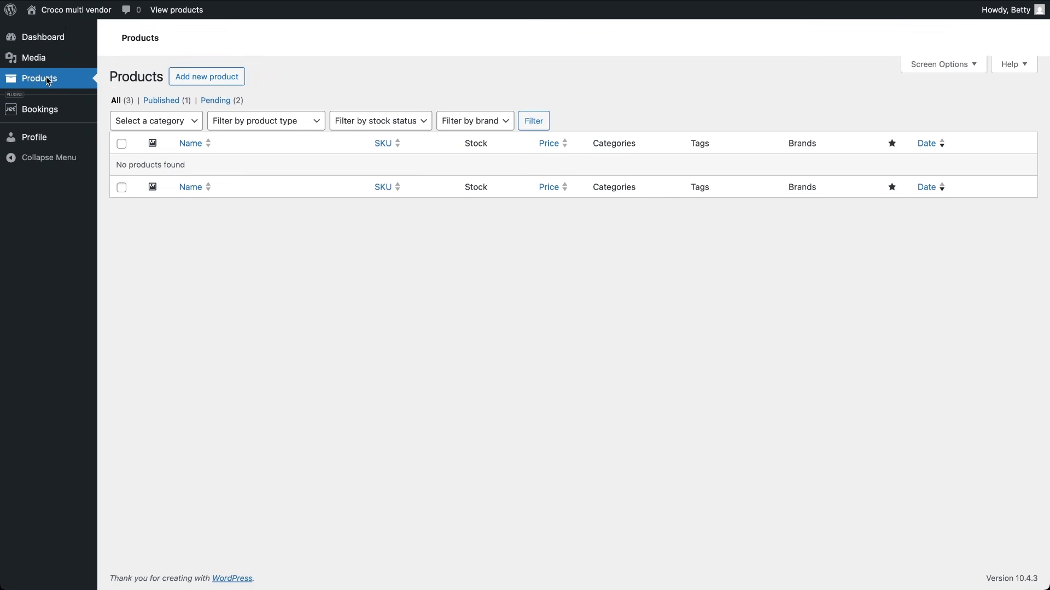
left_click(204, 77)
type("Sunny paradise")
scroll(337, 317, "down", 5)
left_click(311, 304)
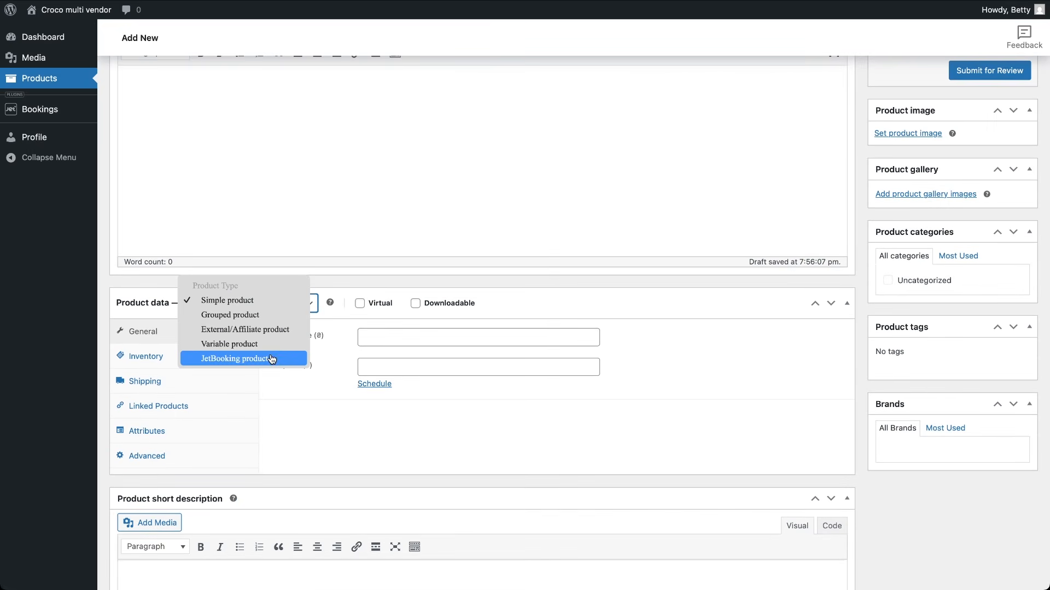
left_click(240, 359)
scroll(311, 429, "down", 5)
left_click(293, 393)
type("245")
scroll(436, 465, "down", 2)
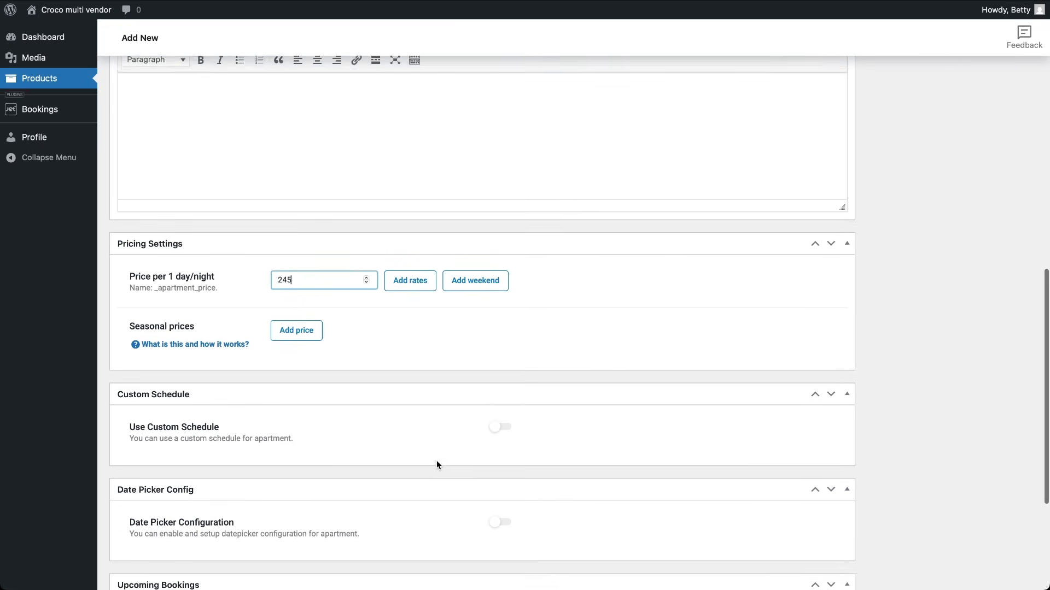
scroll(436, 466, "up", 10)
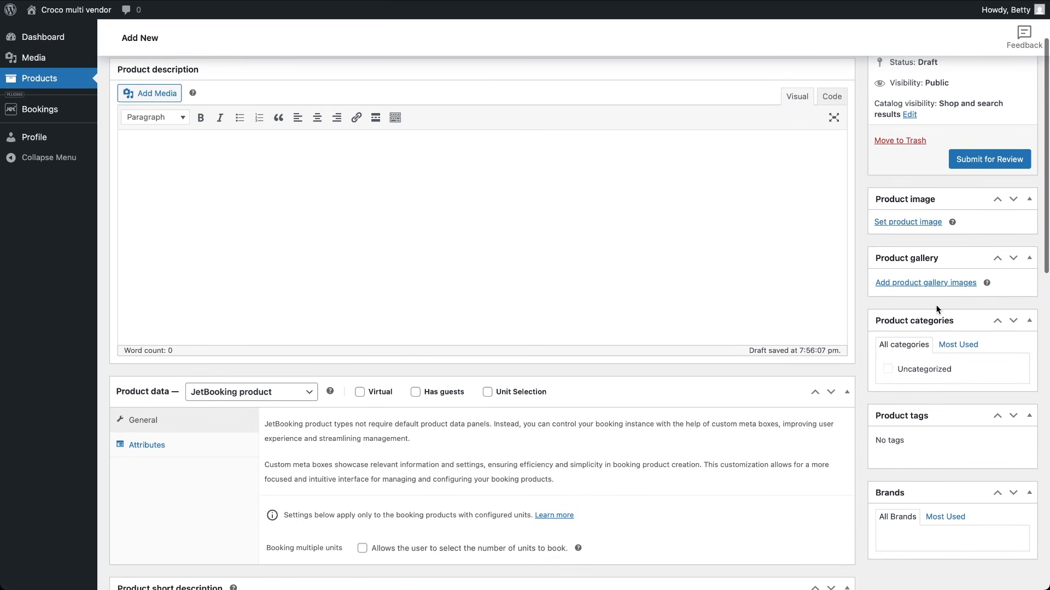
Step: Set an uploaded house photo as the product image and submit Sunny paradise for review
left_click(928, 222)
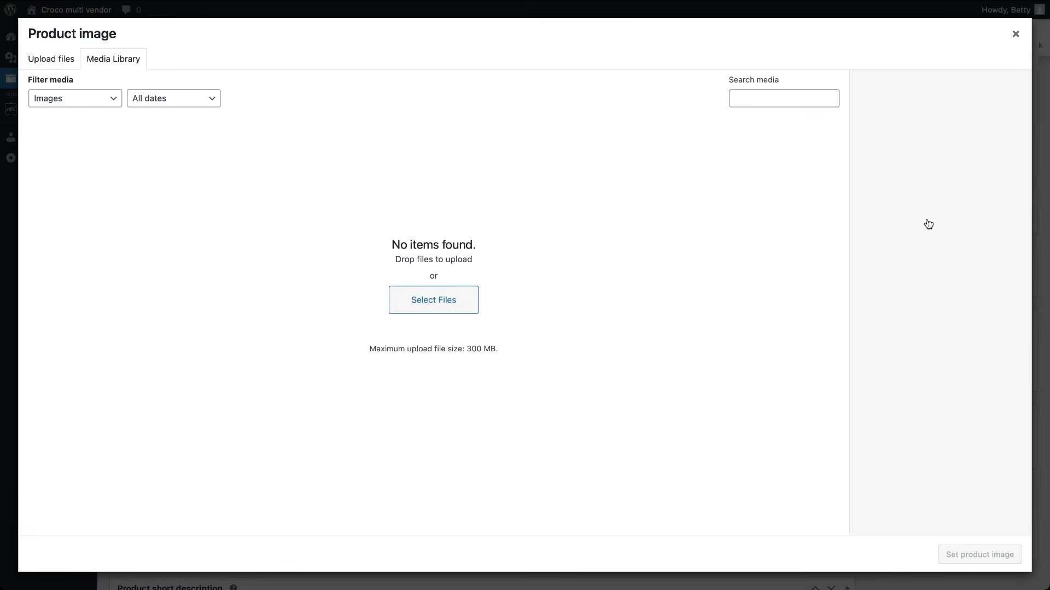
left_click(62, 58)
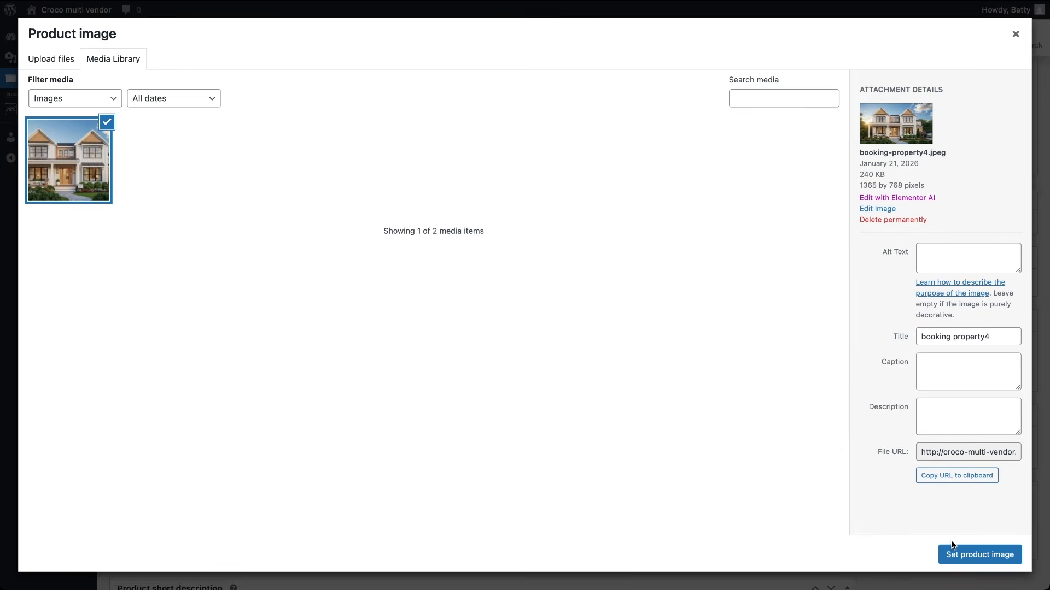
left_click(952, 550)
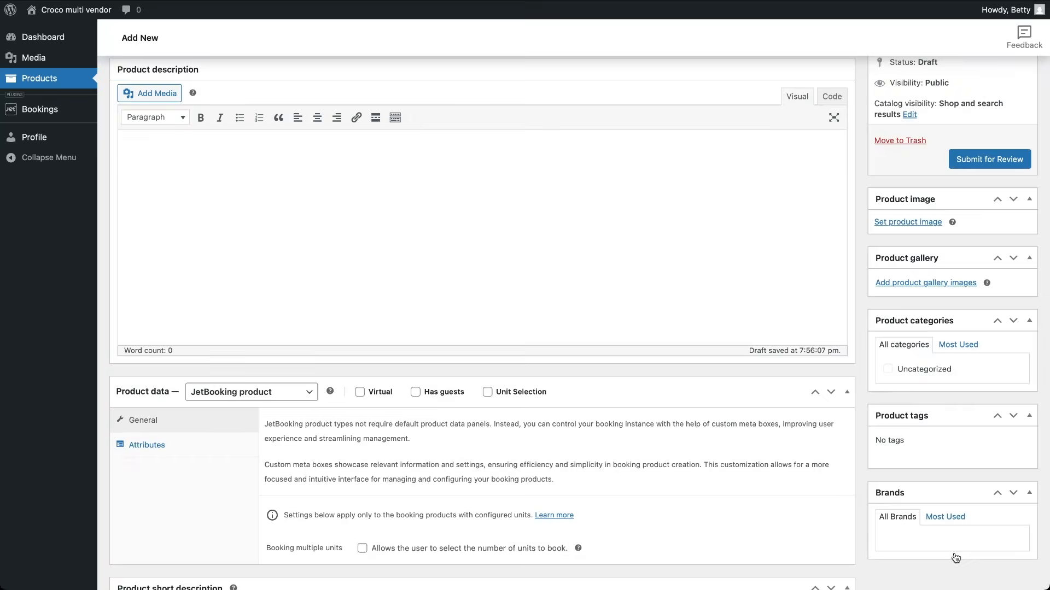
left_click(971, 158)
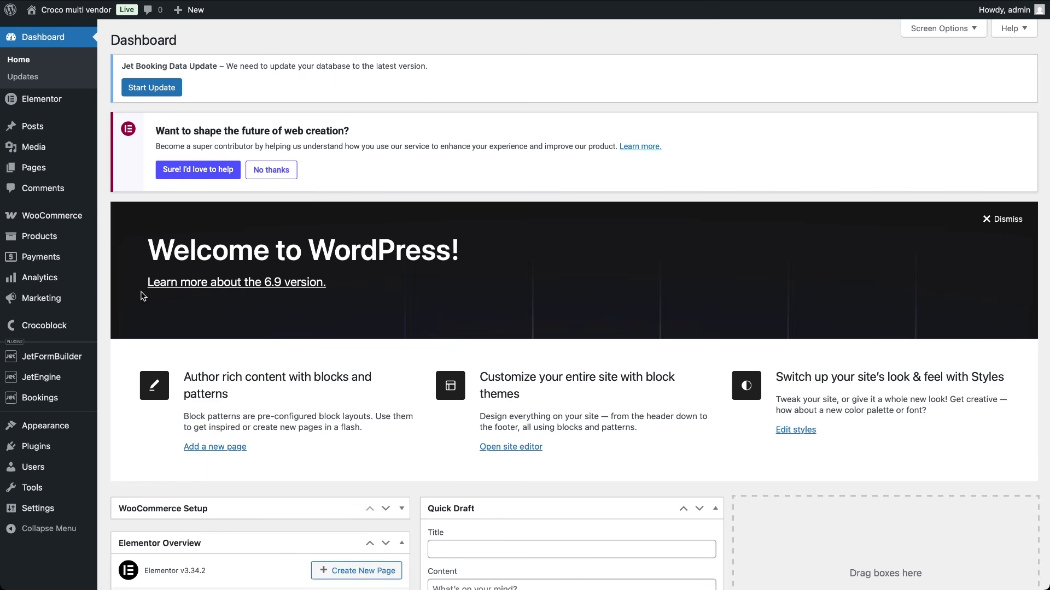
Step: Change the Family retreat product's type to JetBooking product and update it
left_click(41, 236)
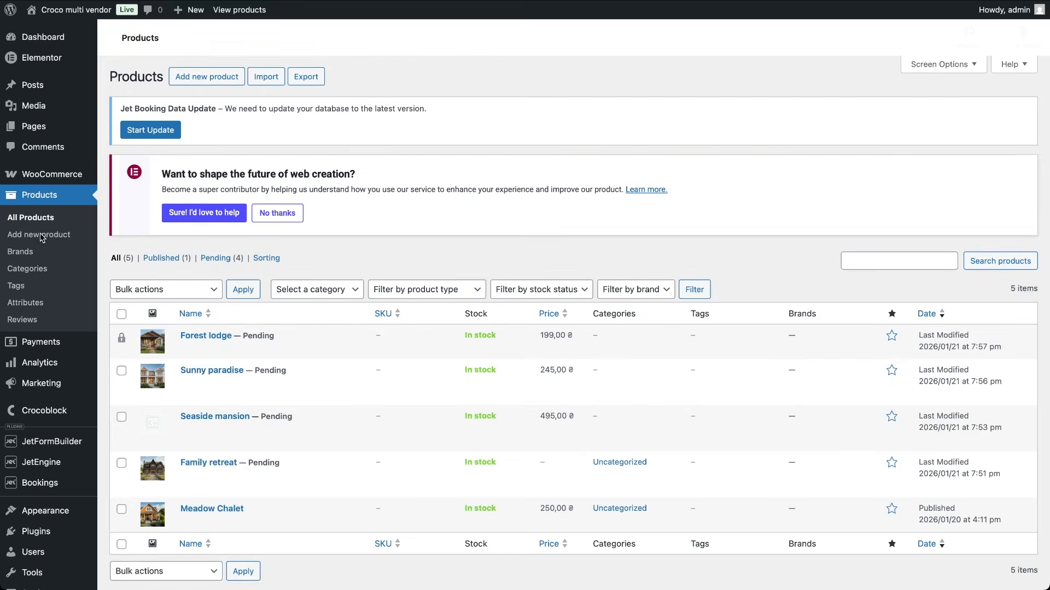
scroll(309, 416, "down", 2)
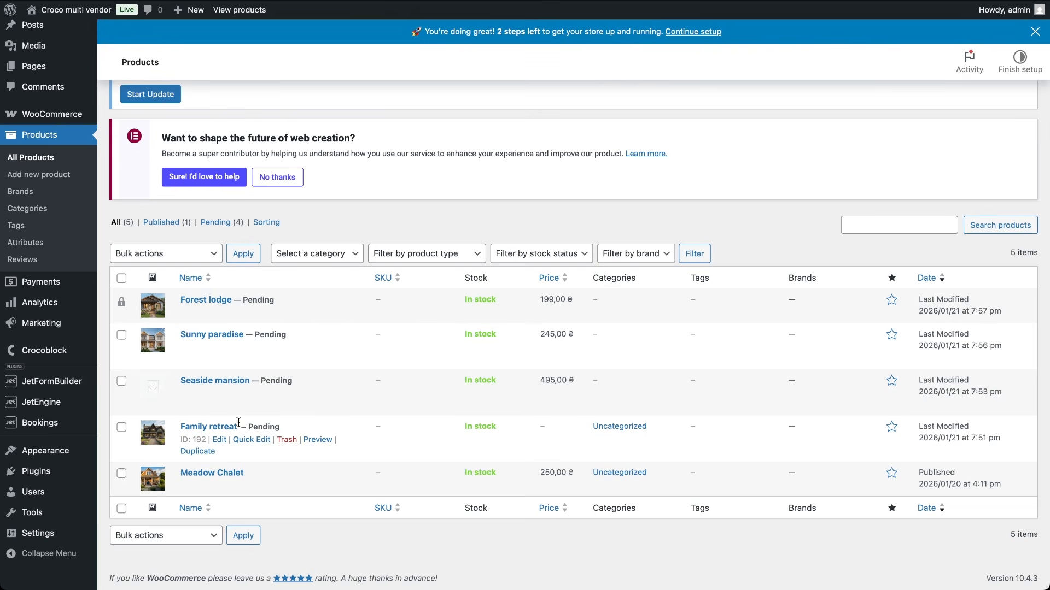
left_click(212, 429)
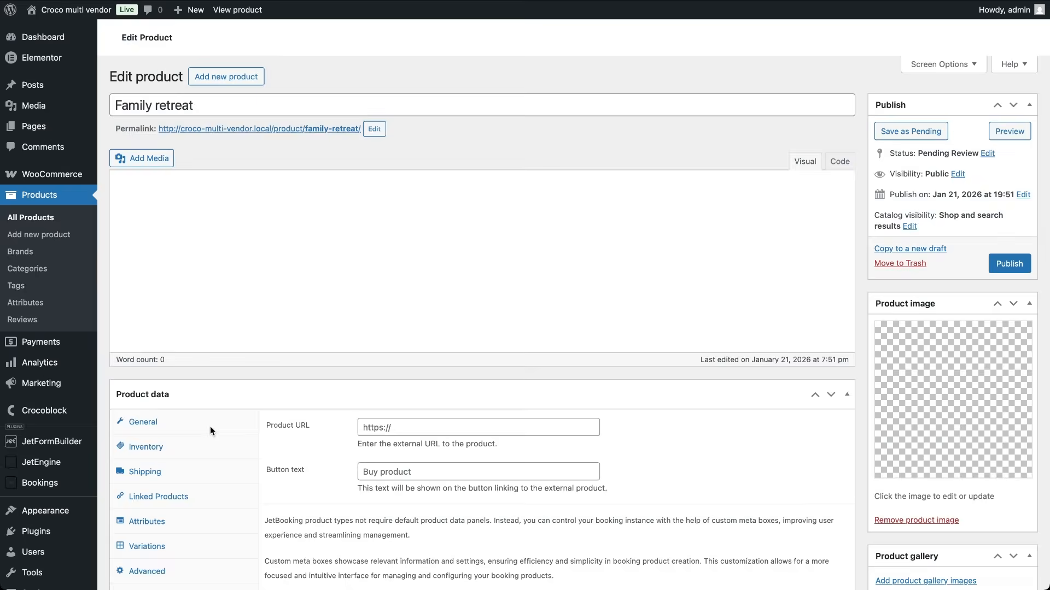
scroll(354, 478, "down", 4)
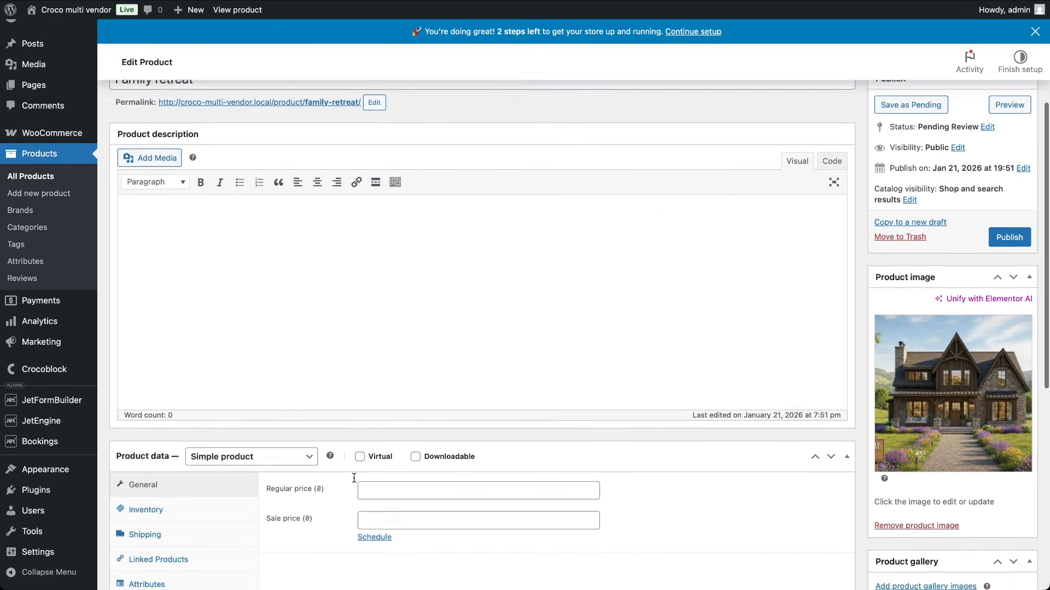
left_click(311, 444)
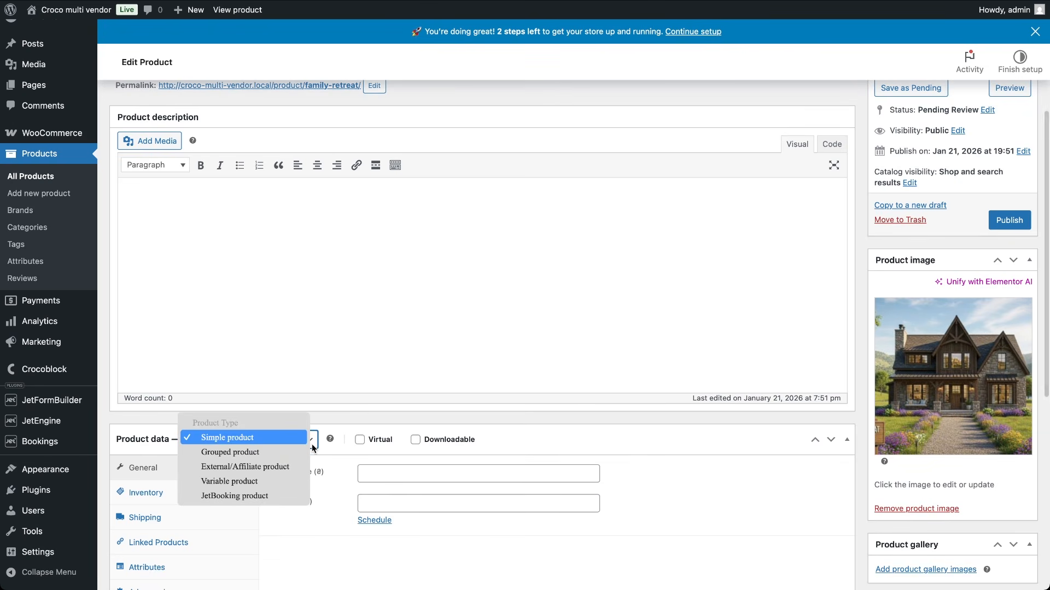
left_click(256, 497)
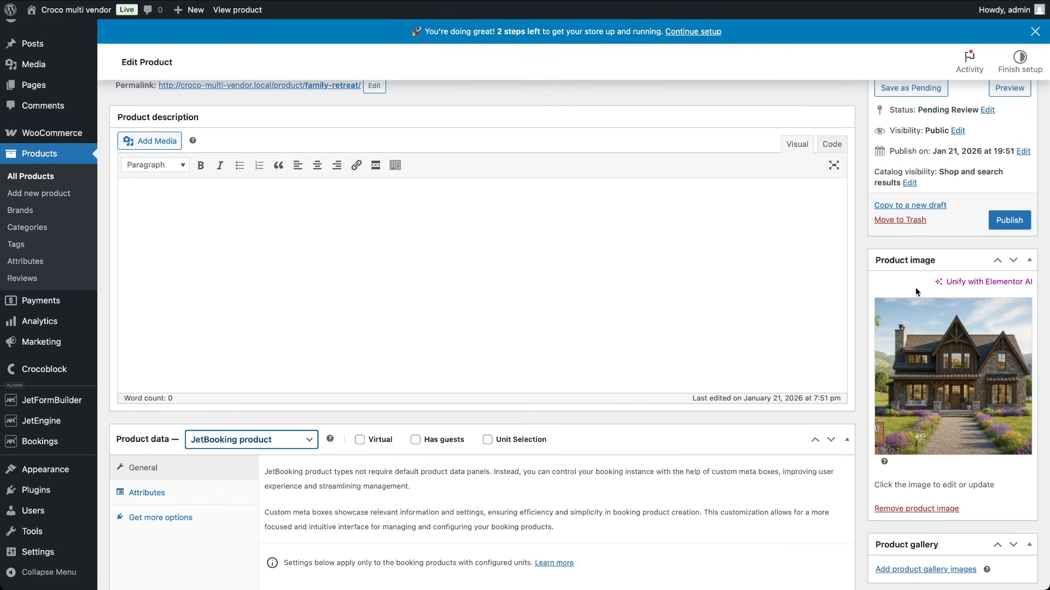
left_click(1009, 220)
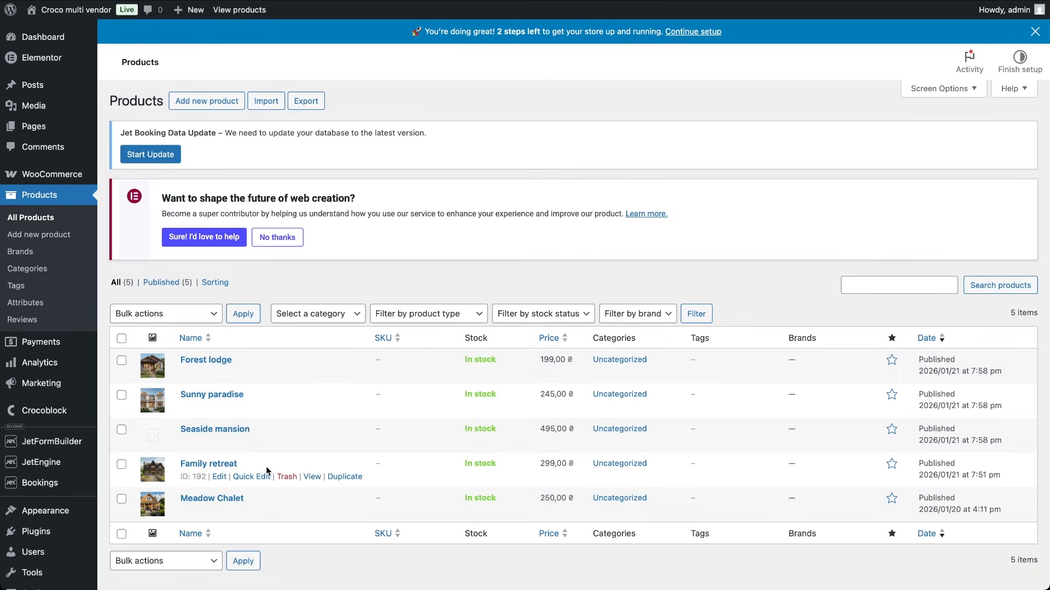
Step: In Bookings Settings > Configuration, set the End date to a Limited range of 2 Month(s)
mouse_move(46, 482)
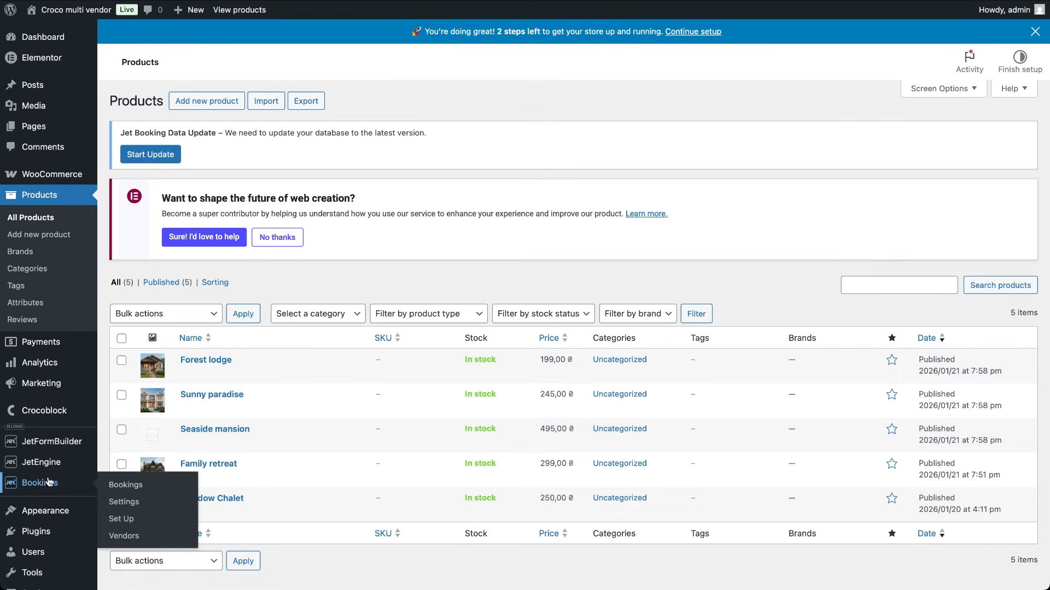
left_click(116, 505)
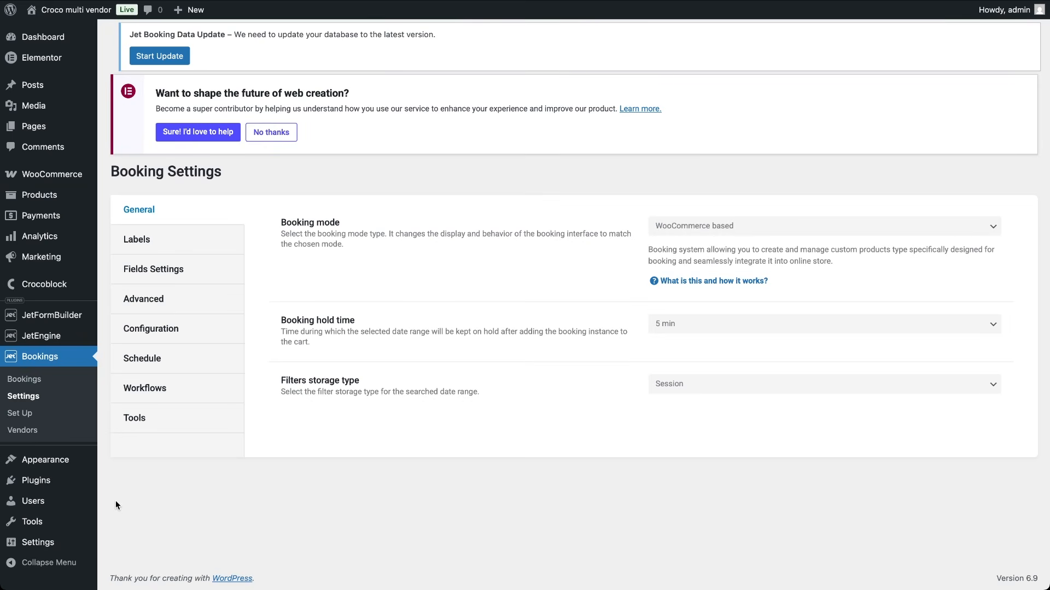
left_click(162, 330)
scroll(465, 424, "down", 5)
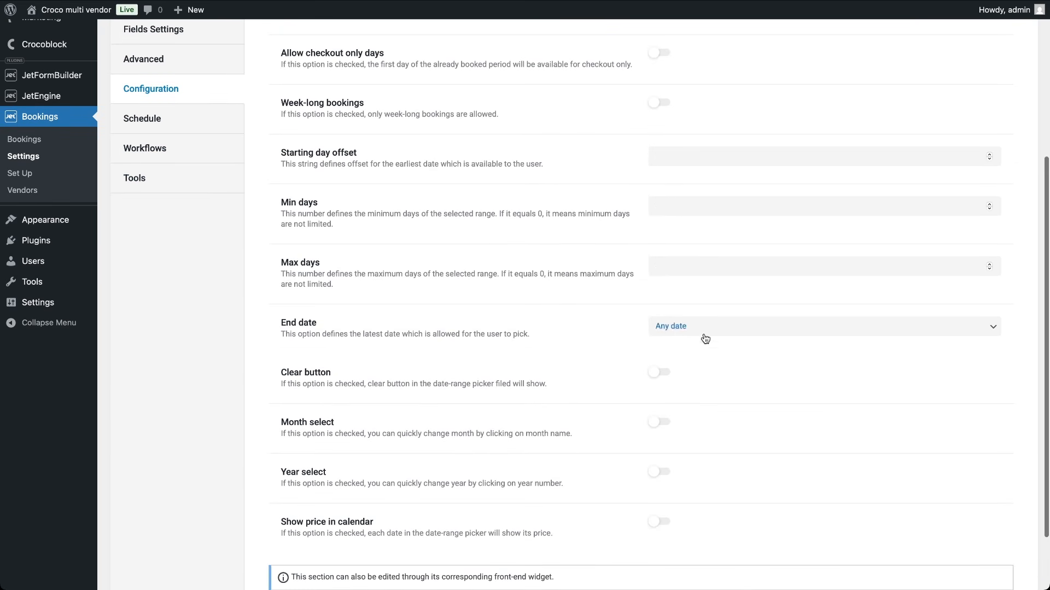
left_click(698, 327)
left_click(694, 337)
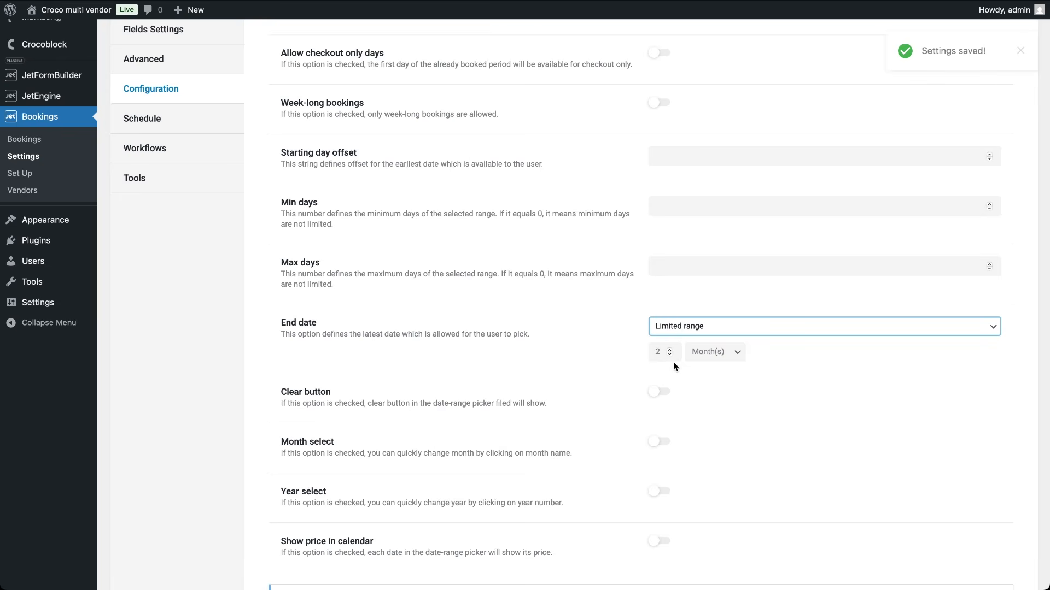
scroll(674, 362, "down", 2)
scroll(732, 350, "up", 4)
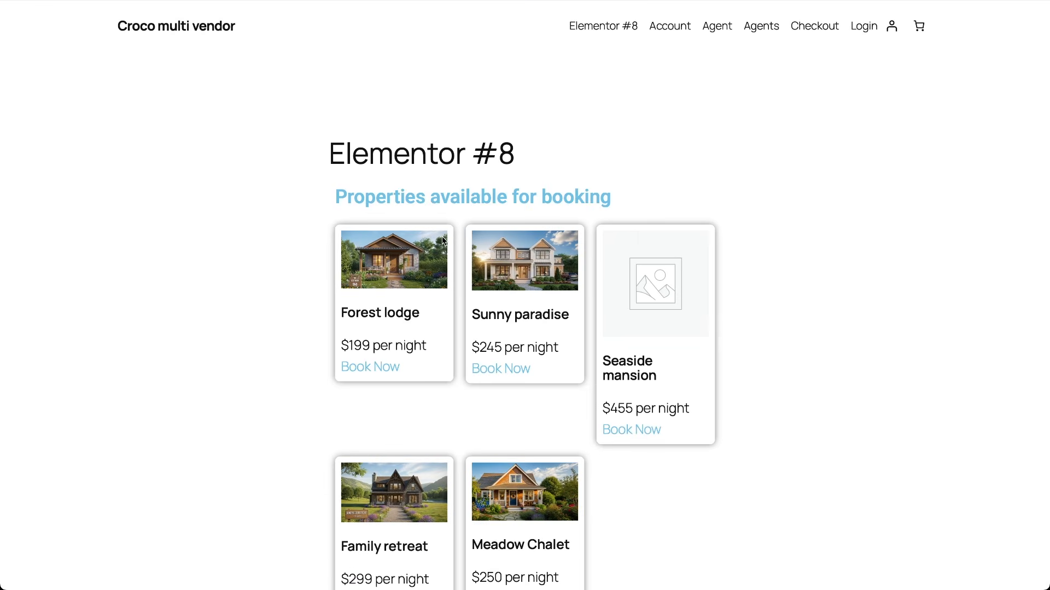
Step: From Anna's vendor listing, book Family retreat for January 23–28 with the guest's e-mail
scroll(440, 246, "down", 2)
scroll(437, 253, "down", 1)
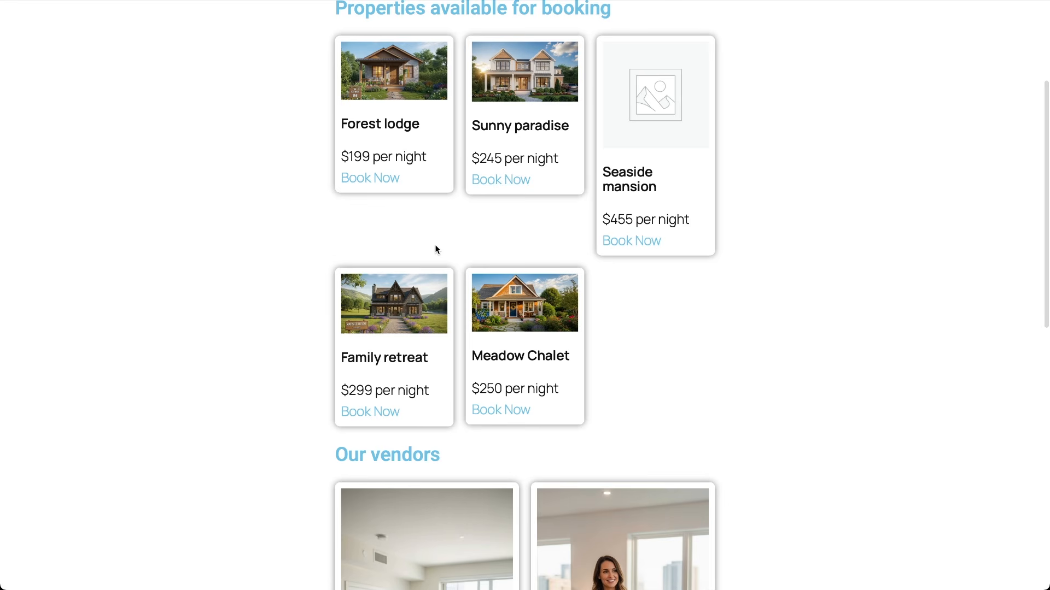
scroll(437, 248, "down", 5)
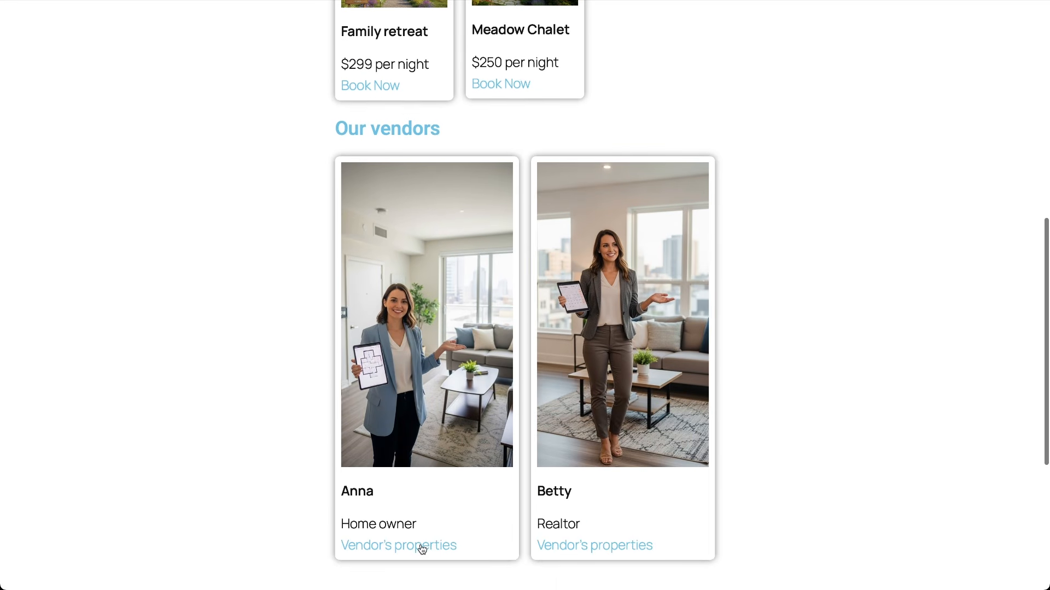
left_click(421, 543)
scroll(421, 544, "down", 3)
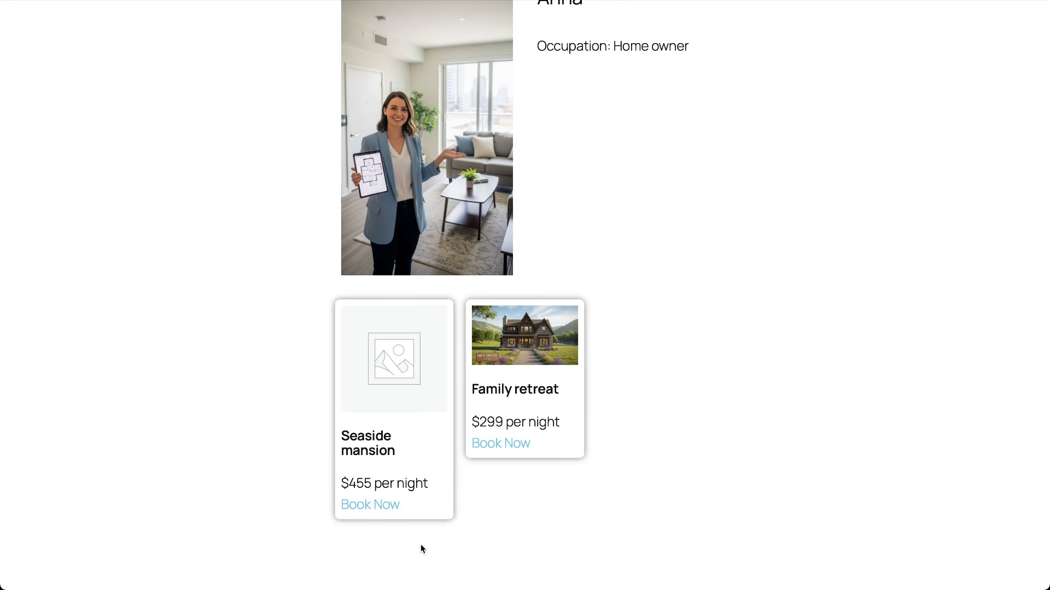
left_click(518, 444)
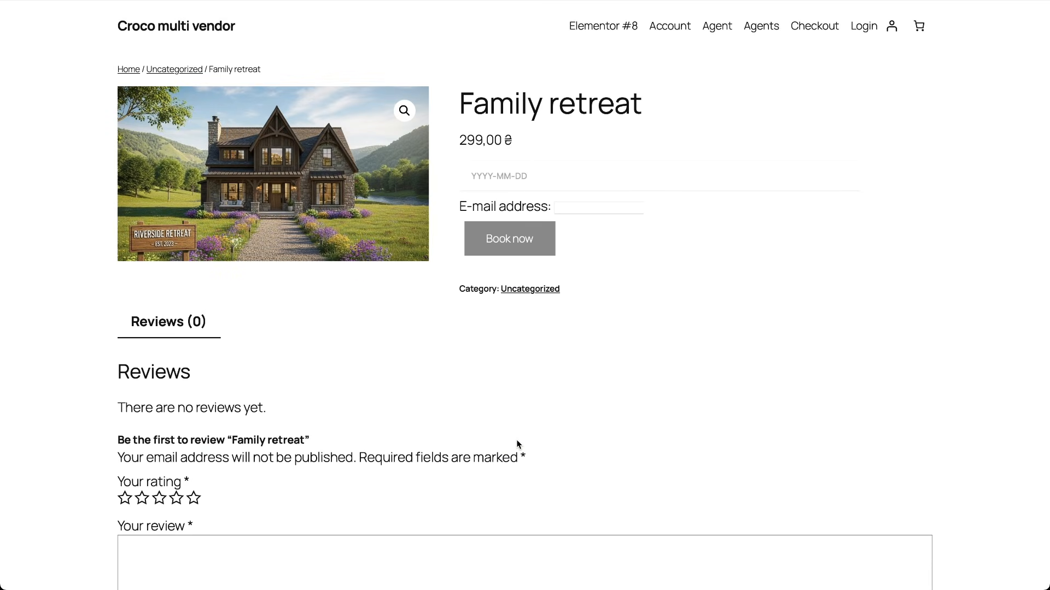
left_click(536, 176)
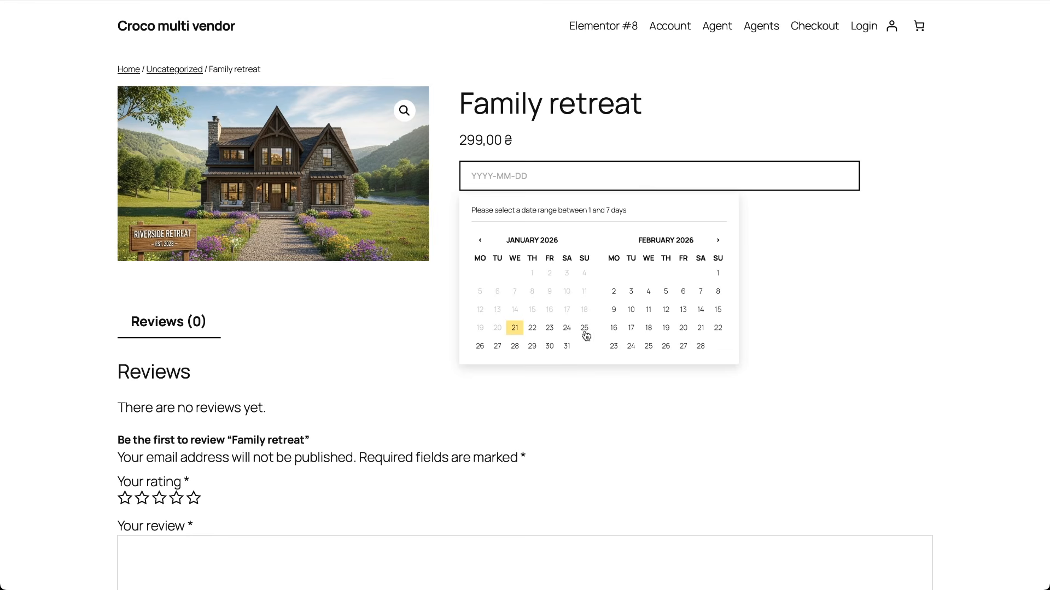
left_click(552, 328)
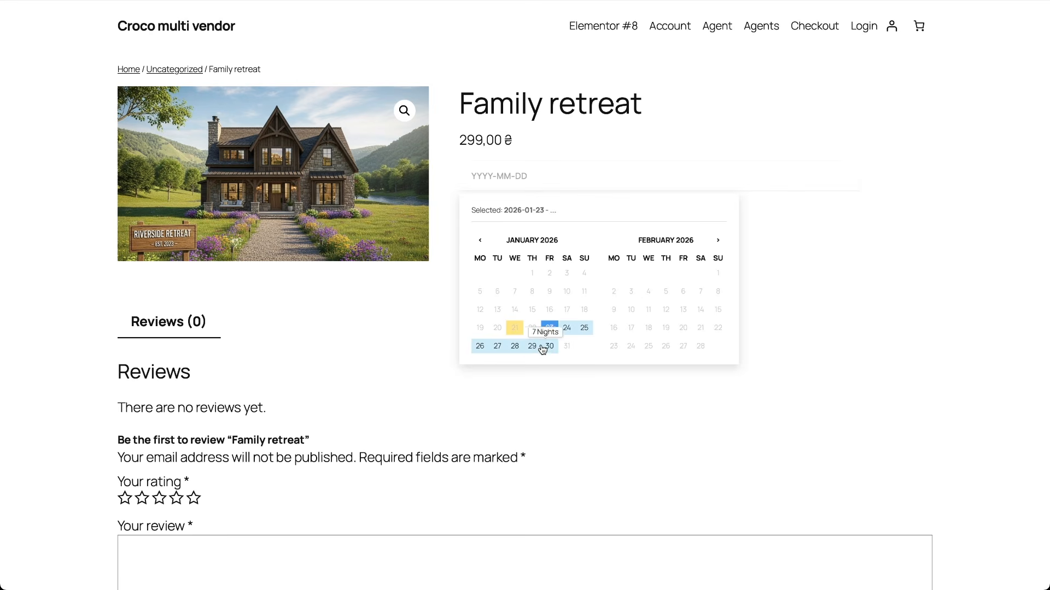
left_click(515, 350)
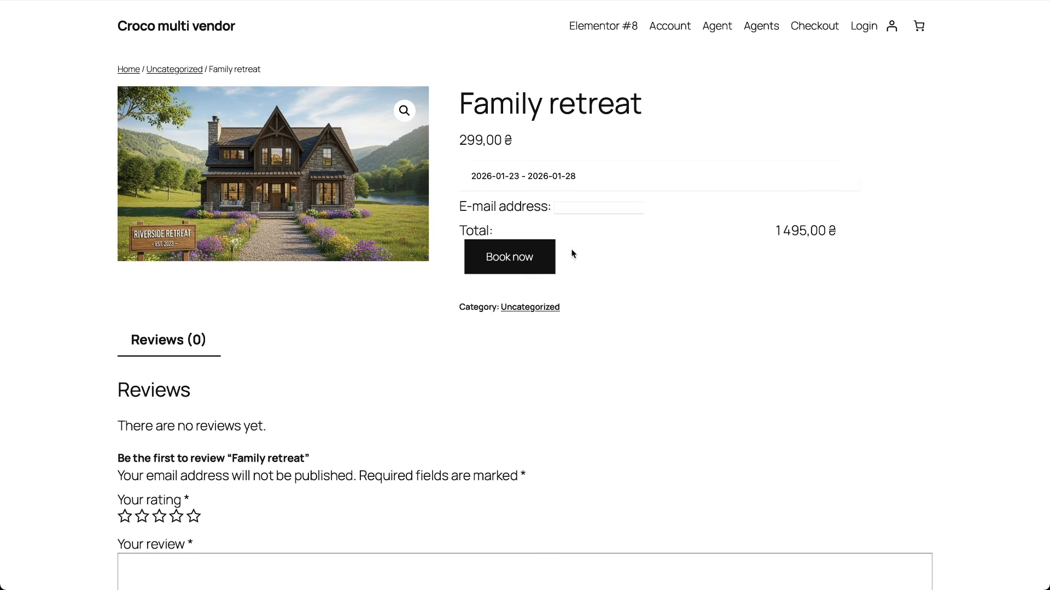
left_click(567, 208)
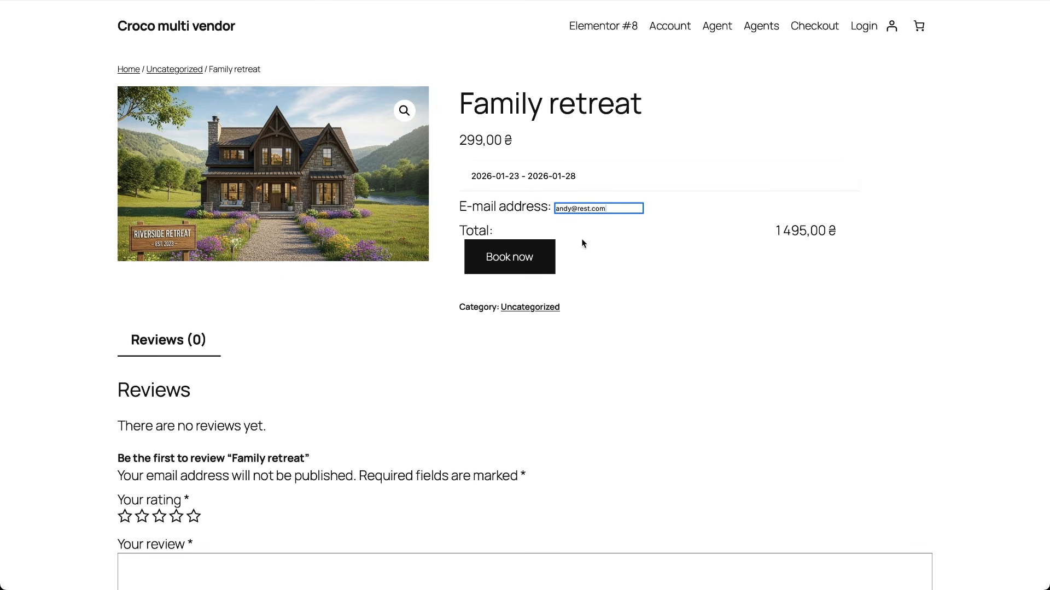
left_click(519, 264)
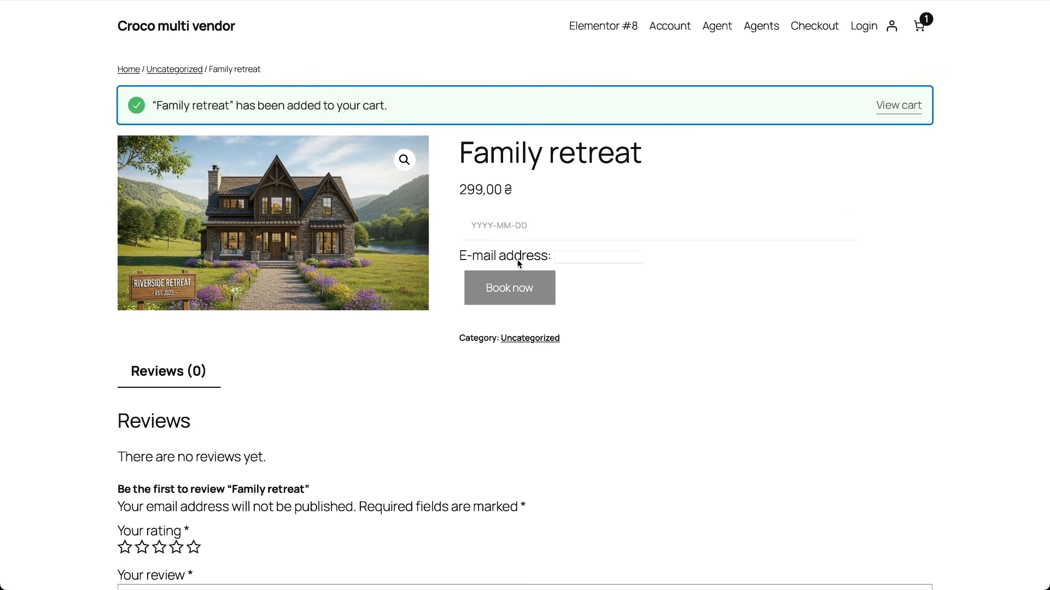
Step: Book Seaside mansion for February 13–17, pasting the guest's e-mail
scroll(517, 261, "left", 10)
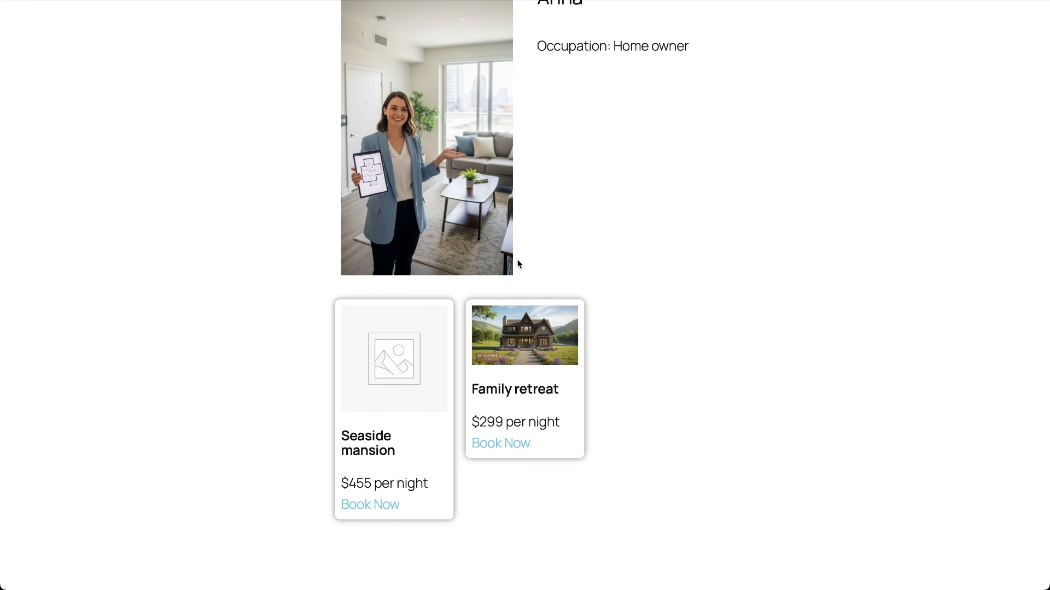
left_click(383, 505)
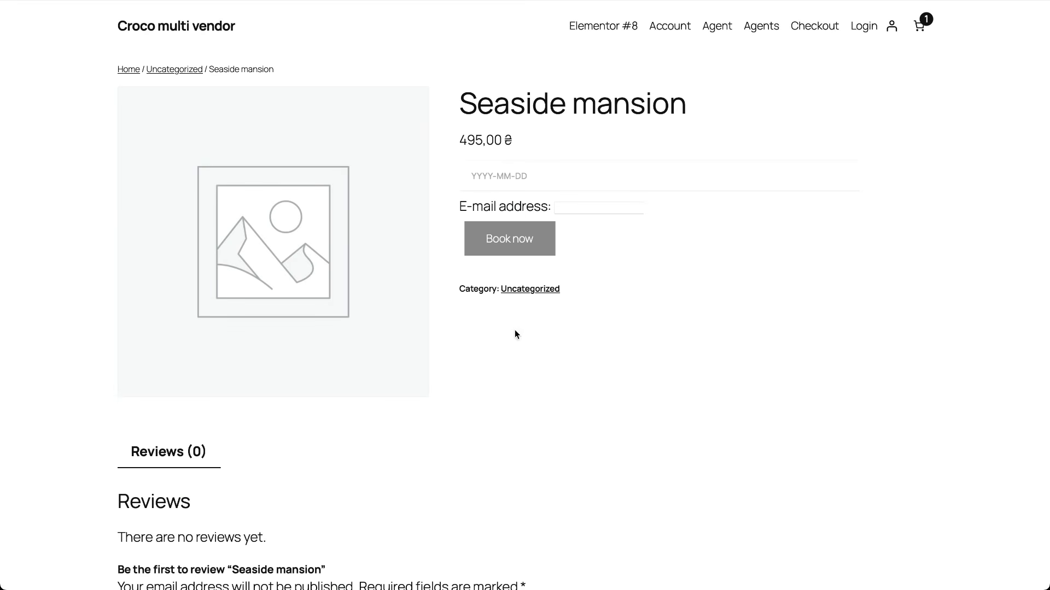
left_click(521, 174)
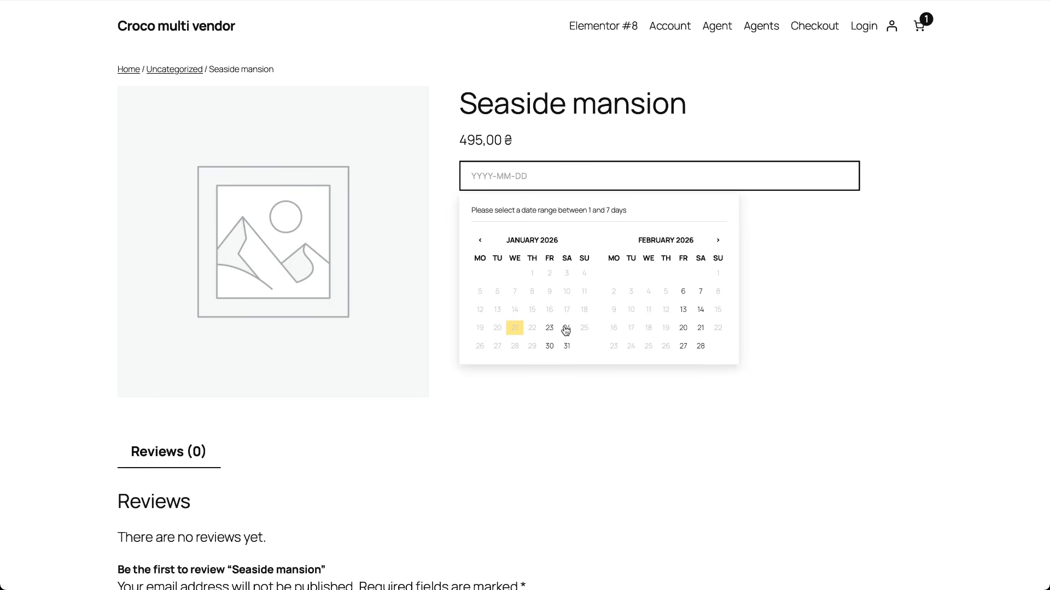
left_click(684, 310)
left_click(630, 327)
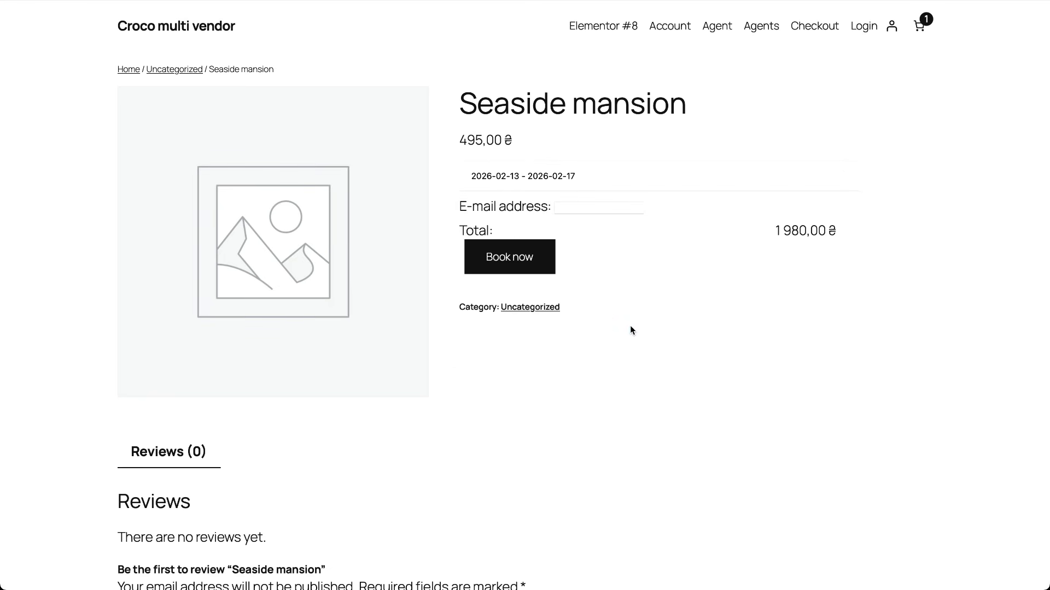
left_click(602, 209)
key("super+v")
left_click(520, 266)
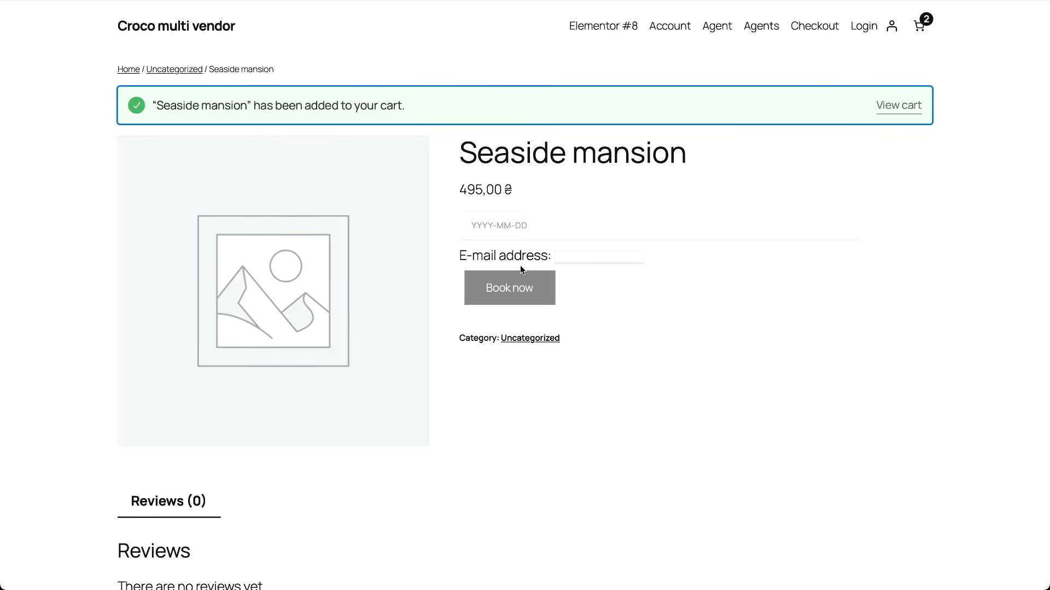
Step: From Betty's vendor listing, book Forest lodge for February 17–26, then review the cart
left_click(761, 29)
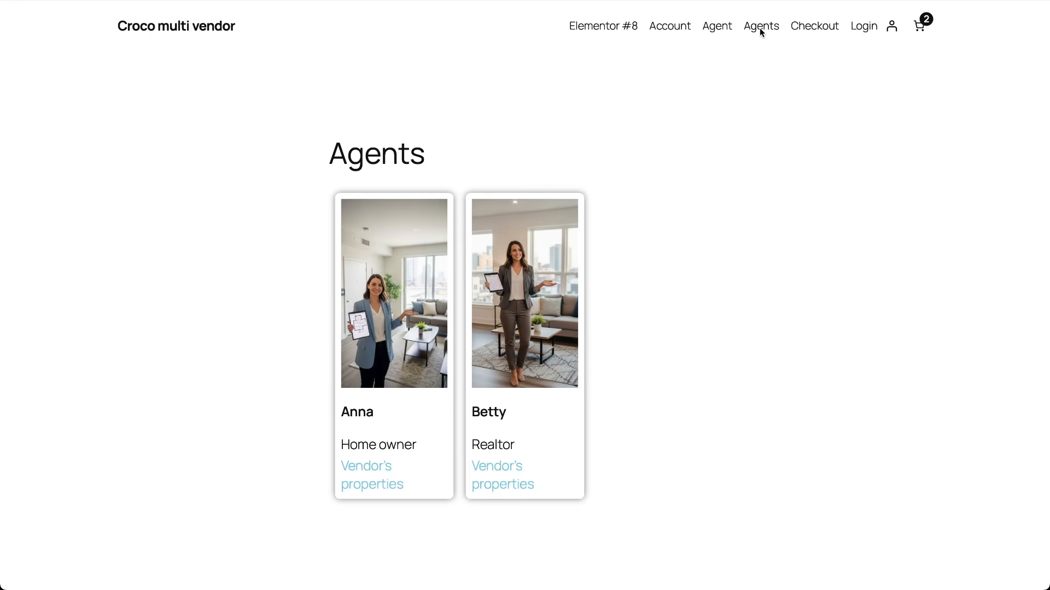
left_click(511, 466)
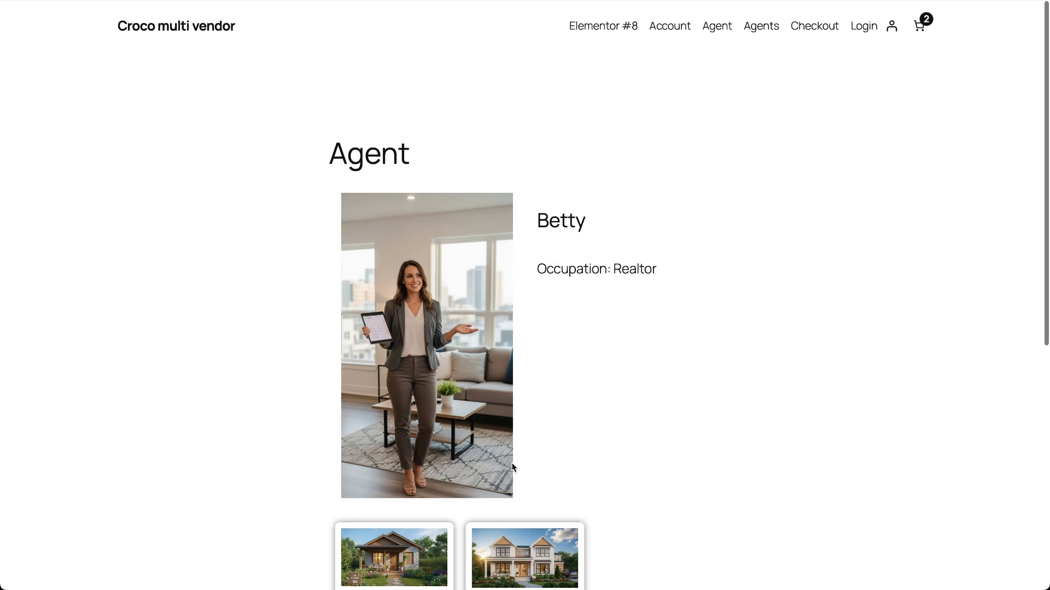
scroll(514, 468, "down", 4)
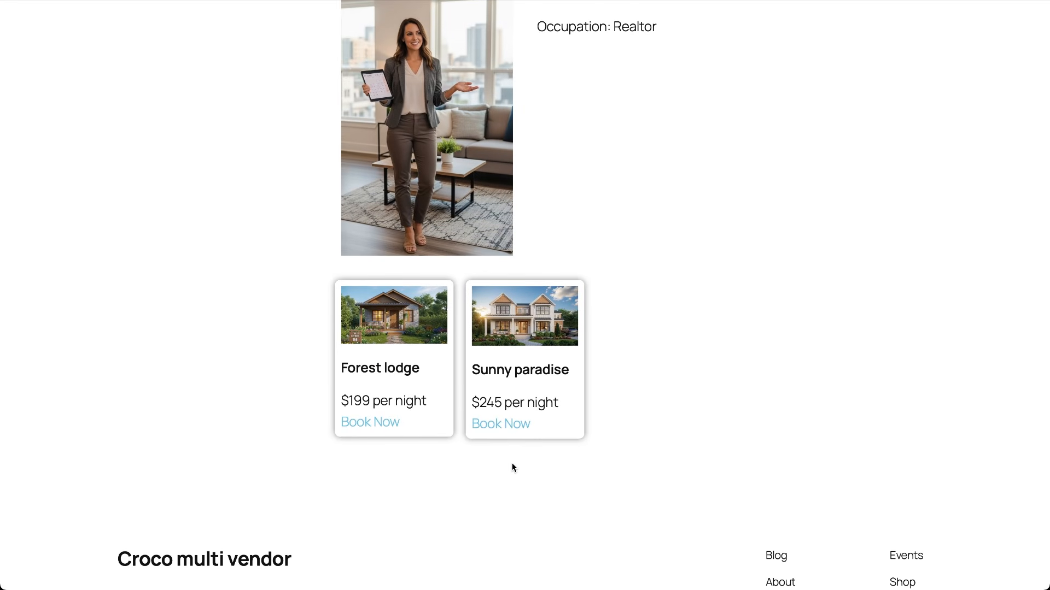
left_click(379, 423)
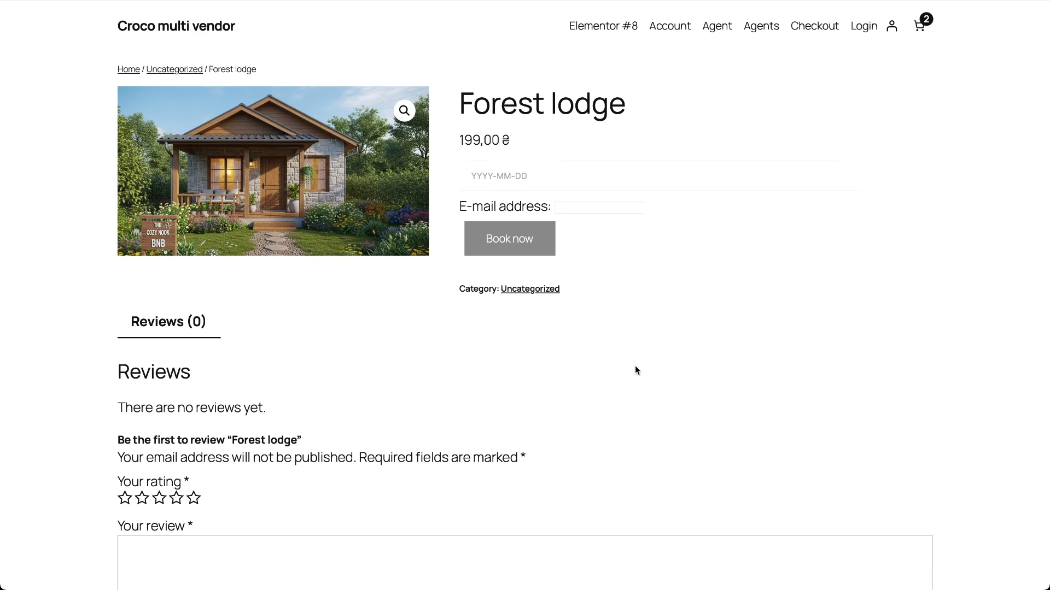
left_click(572, 187)
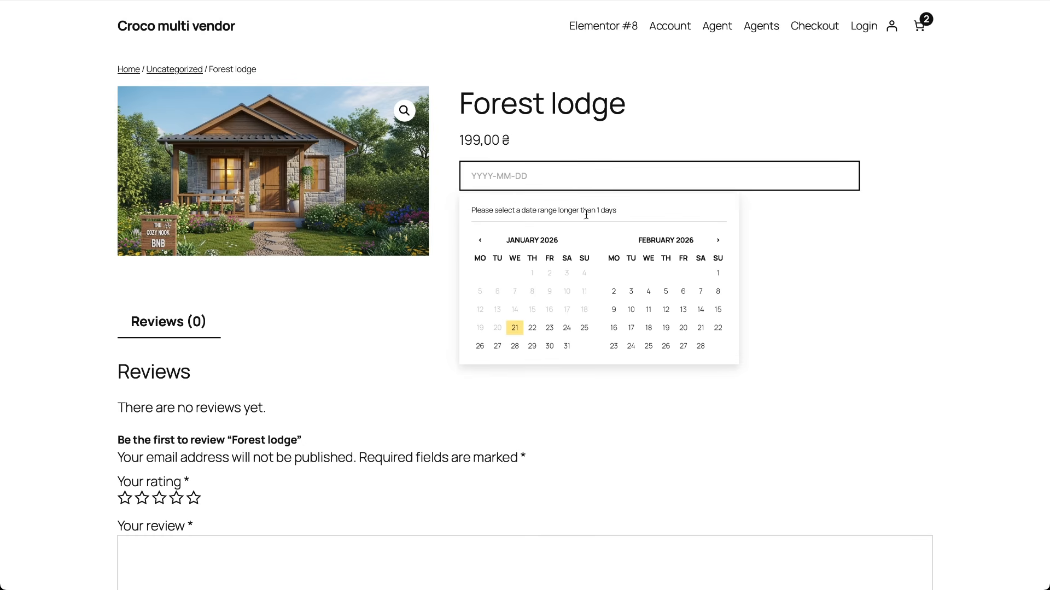
left_click(630, 329)
left_click(718, 241)
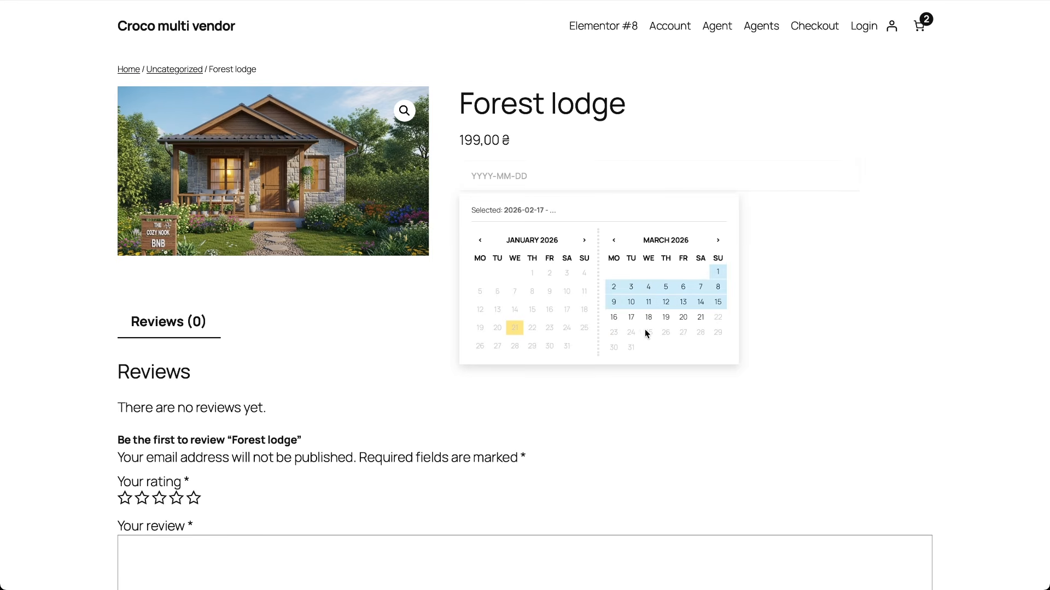
left_click(614, 240)
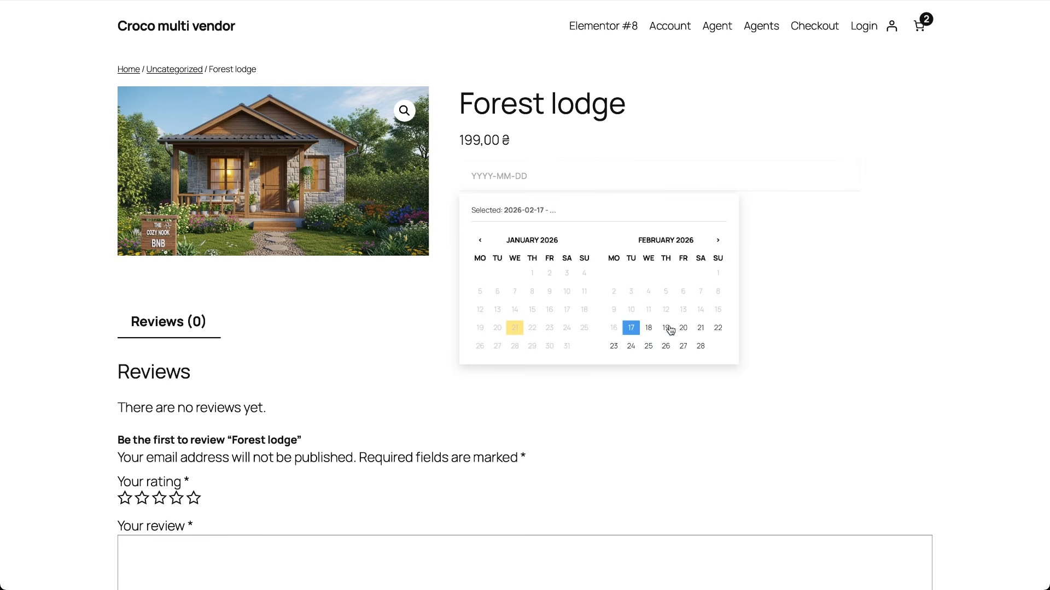
left_click(665, 346)
left_click(503, 261)
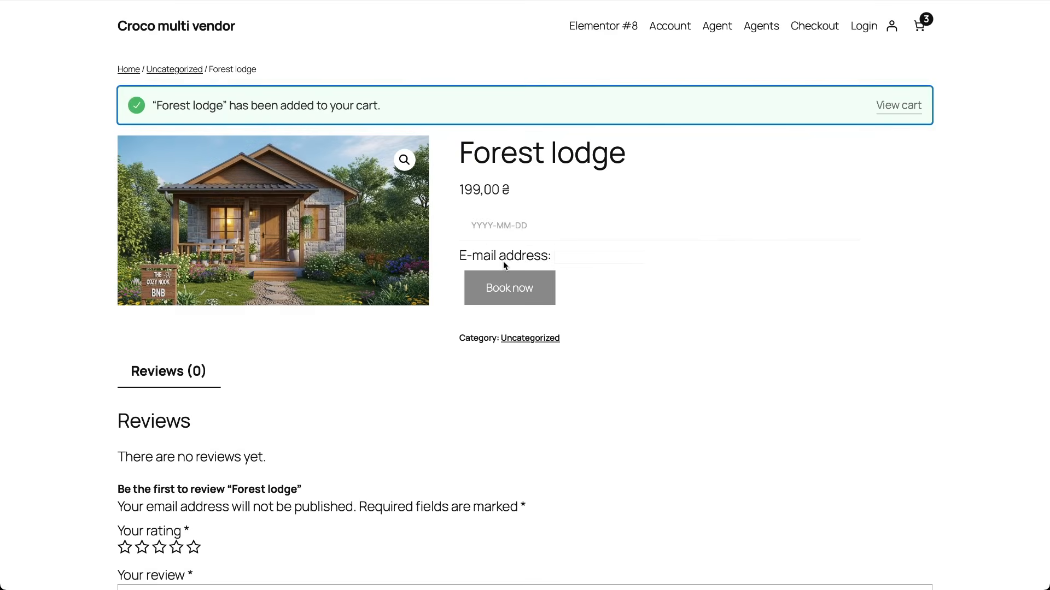
left_click(921, 24)
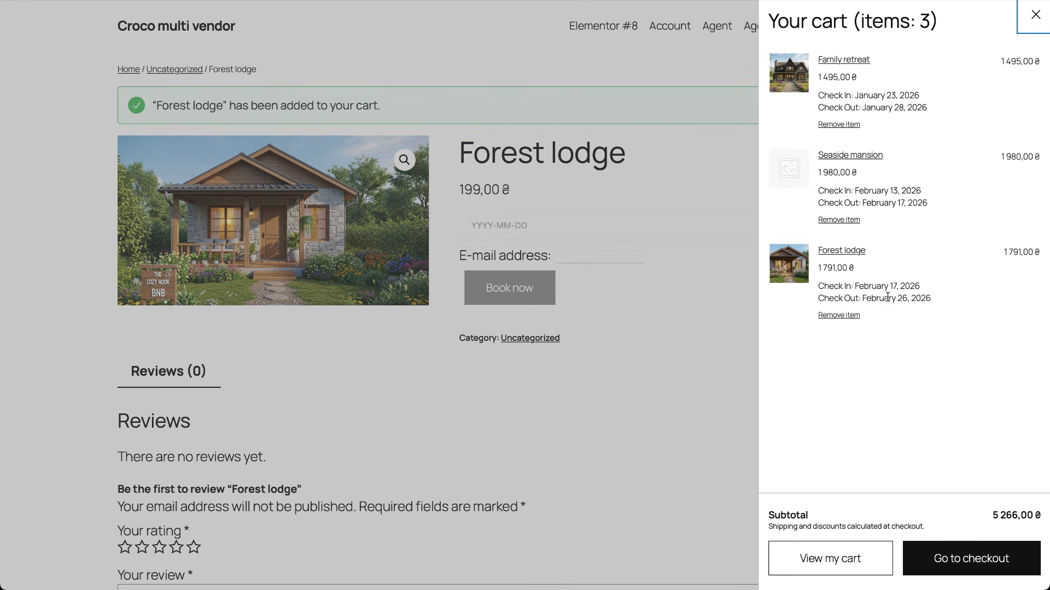
Step: Check out and place the order for the three stays, then review the Order received page
left_click(933, 558)
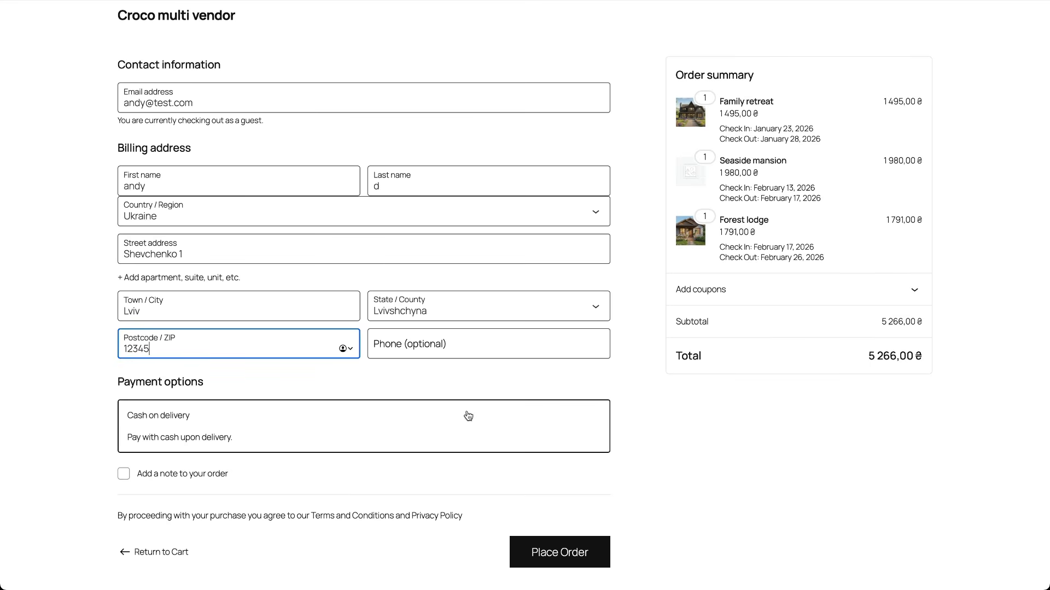
left_click(557, 550)
scroll(556, 548, "down", 1)
scroll(556, 547, "down", 5)
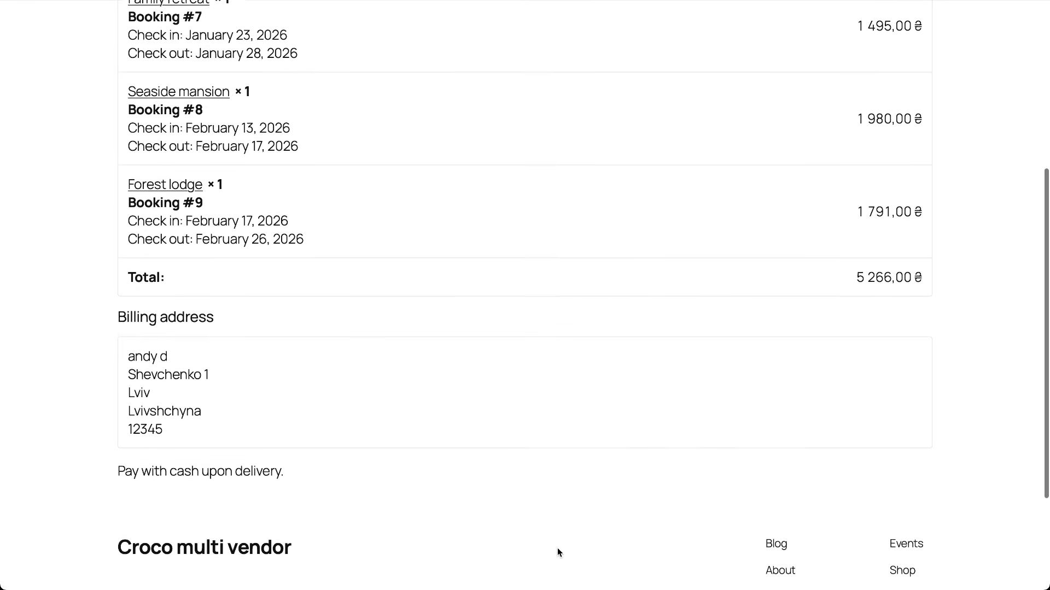
scroll(556, 548, "up", 5)
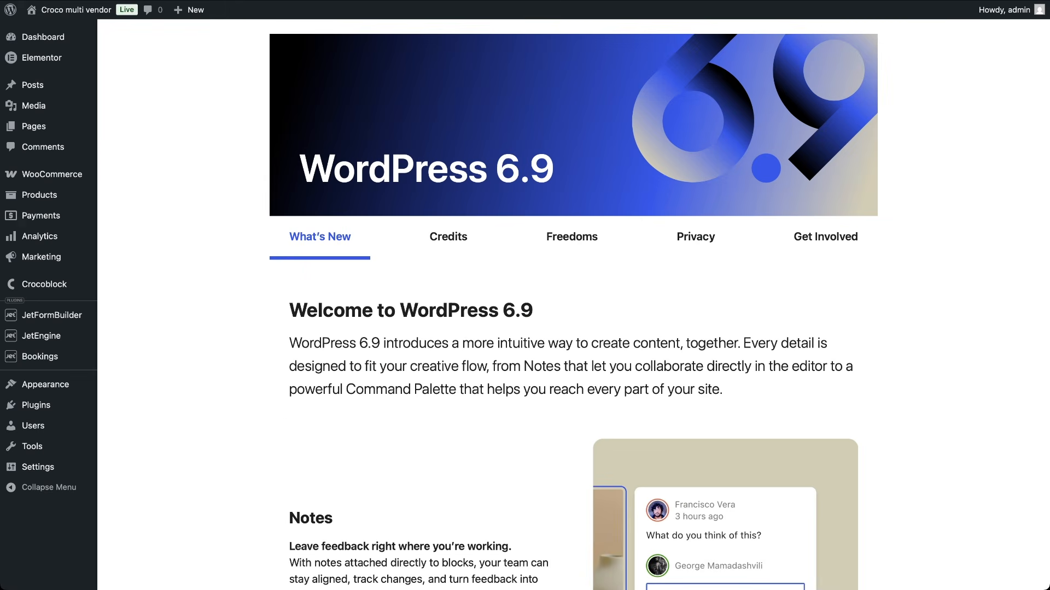
Step: Review WooCommerce Orders, the bookings list and vendors, then open the first vendor's dashboard in a new tab
mouse_move(34, 180)
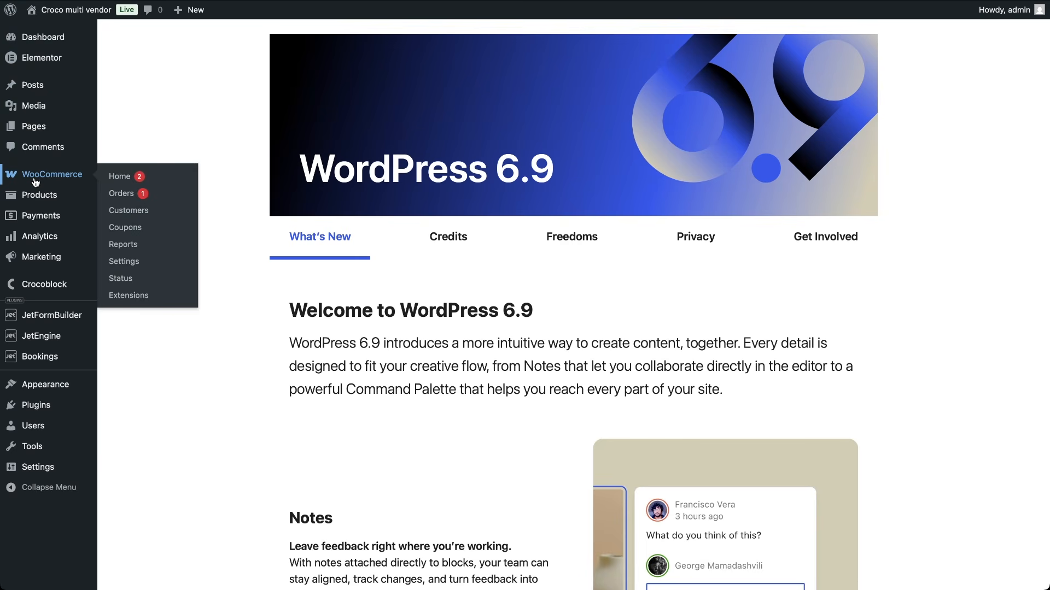
left_click(122, 194)
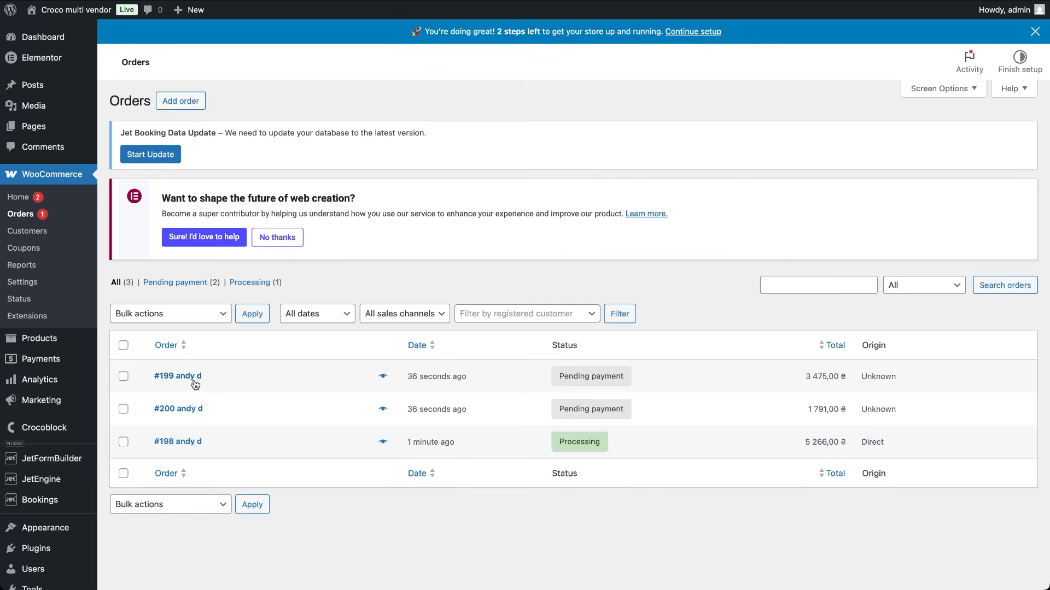
left_click(44, 501)
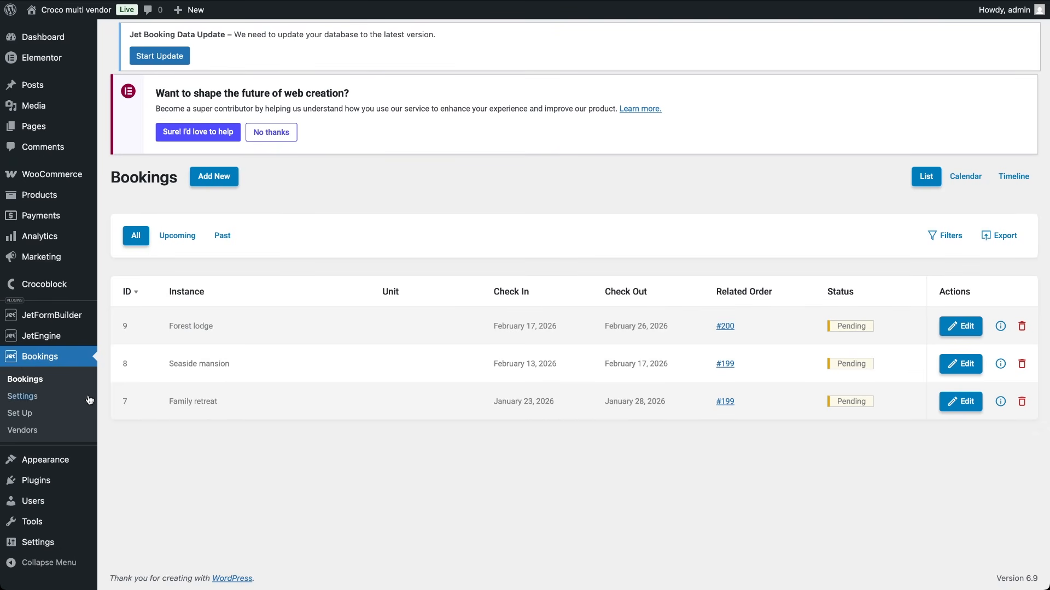
left_click(31, 430)
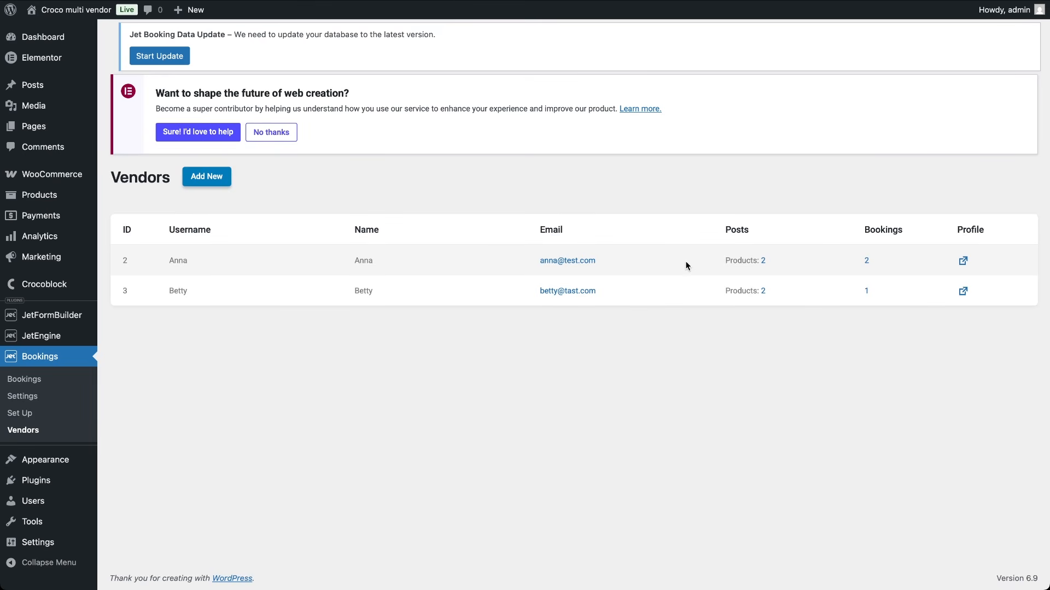
left_click(763, 261)
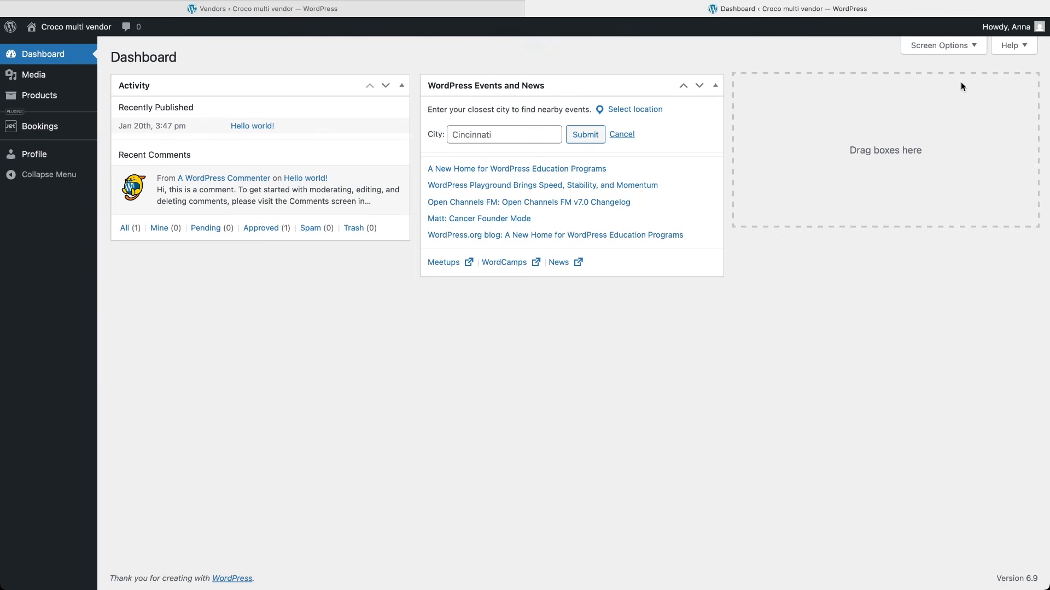
Step: List the vendor's bookings, view booking 8, and filter to Family retreat before clearing the filter
left_click(69, 129)
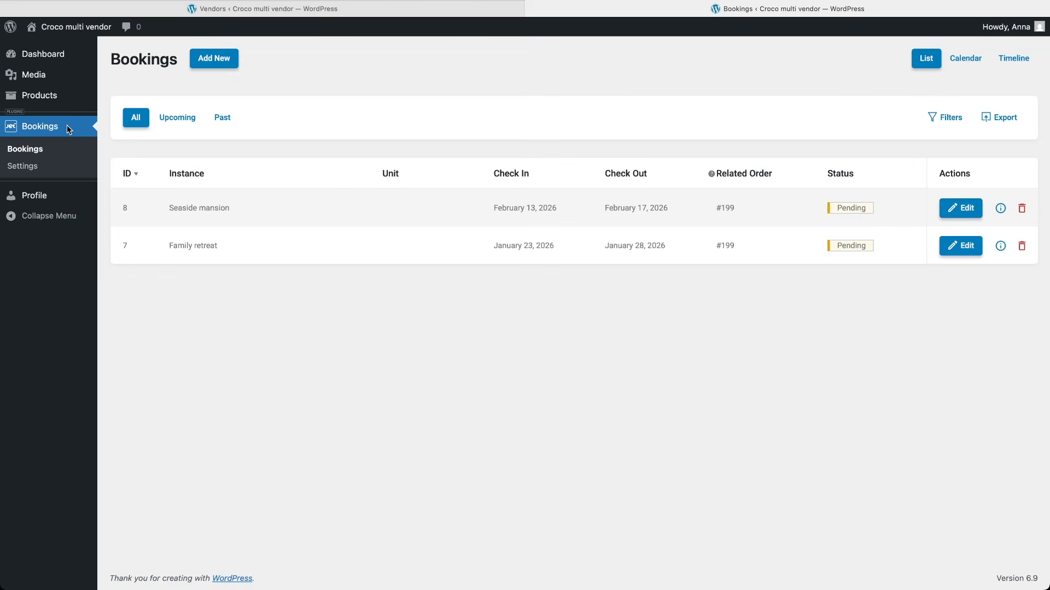
left_click(961, 208)
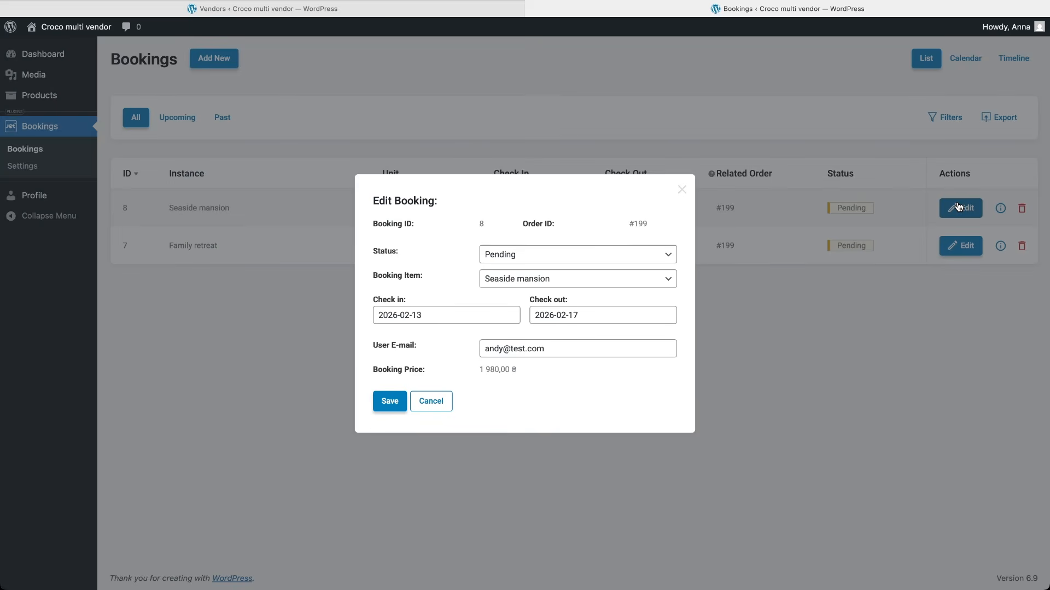
left_click(682, 190)
left_click(946, 126)
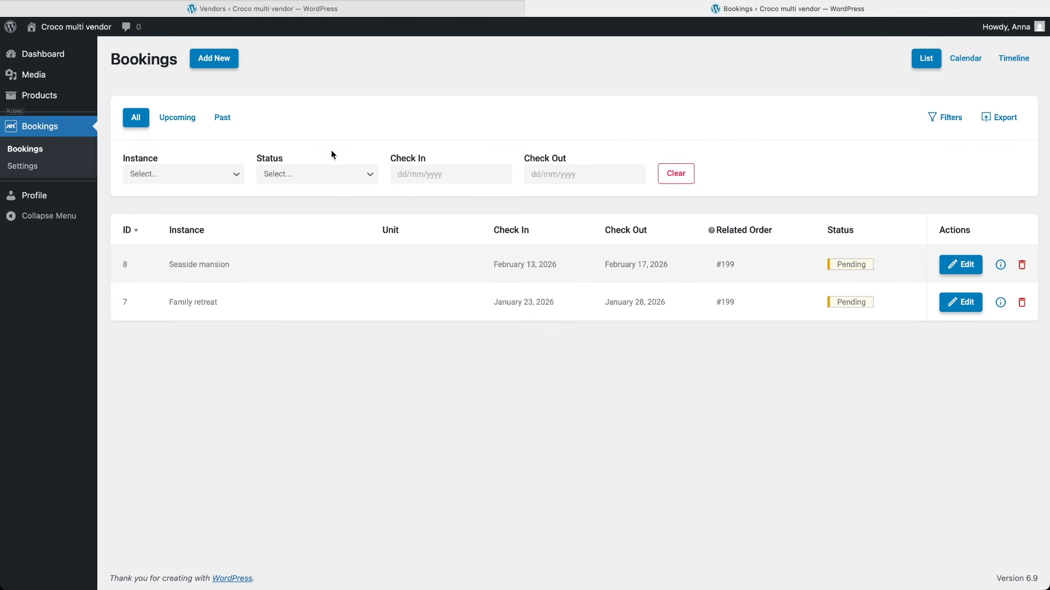
left_click(189, 175)
left_click(177, 188)
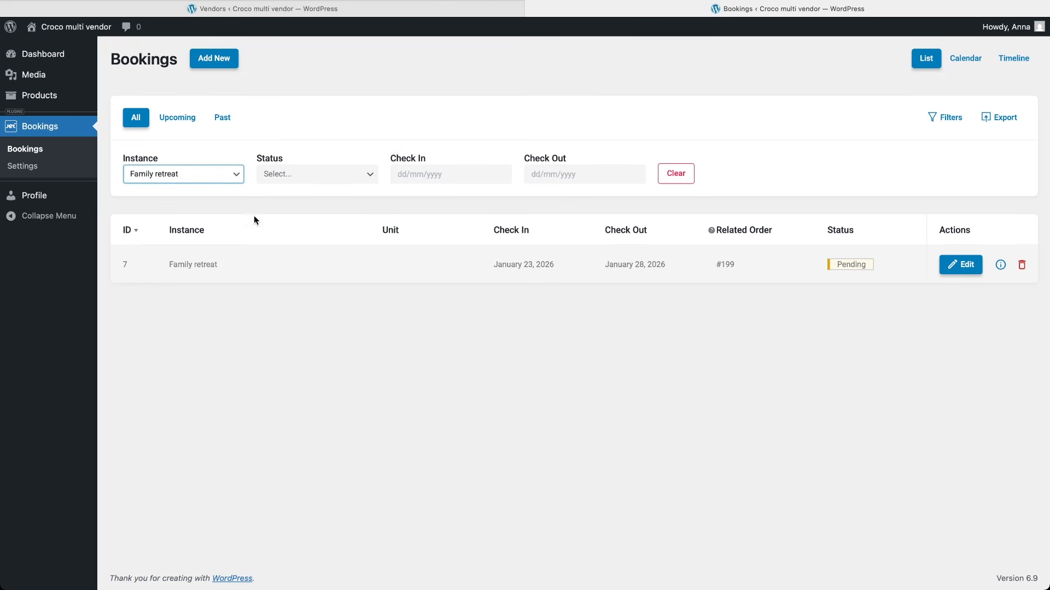
left_click(676, 173)
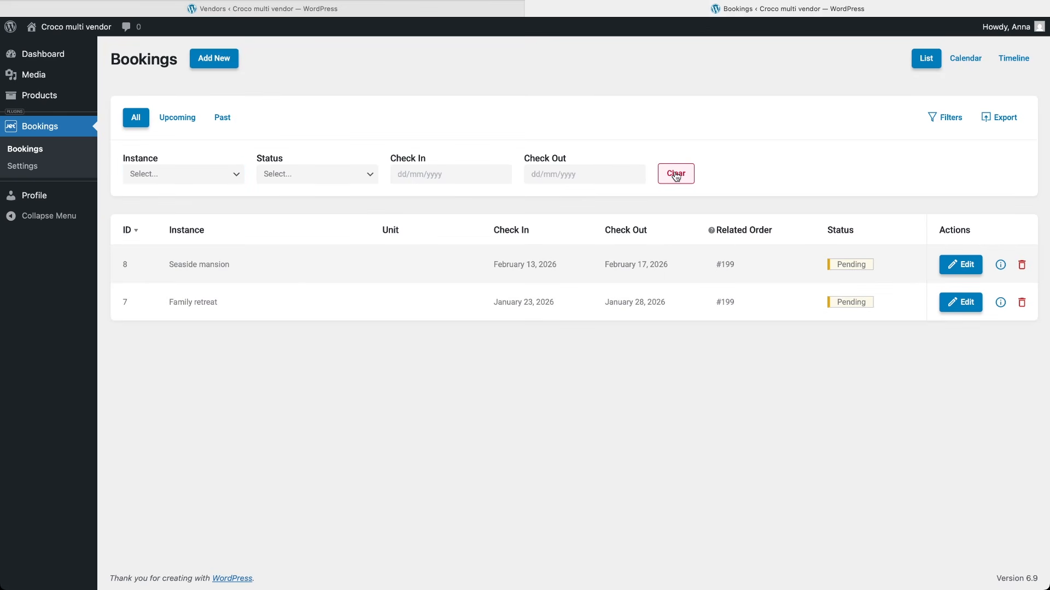
Step: View the bookings on the Calendar and Timeline, then visit the site's property listings
left_click(965, 59)
scroll(769, 361, "down", 5)
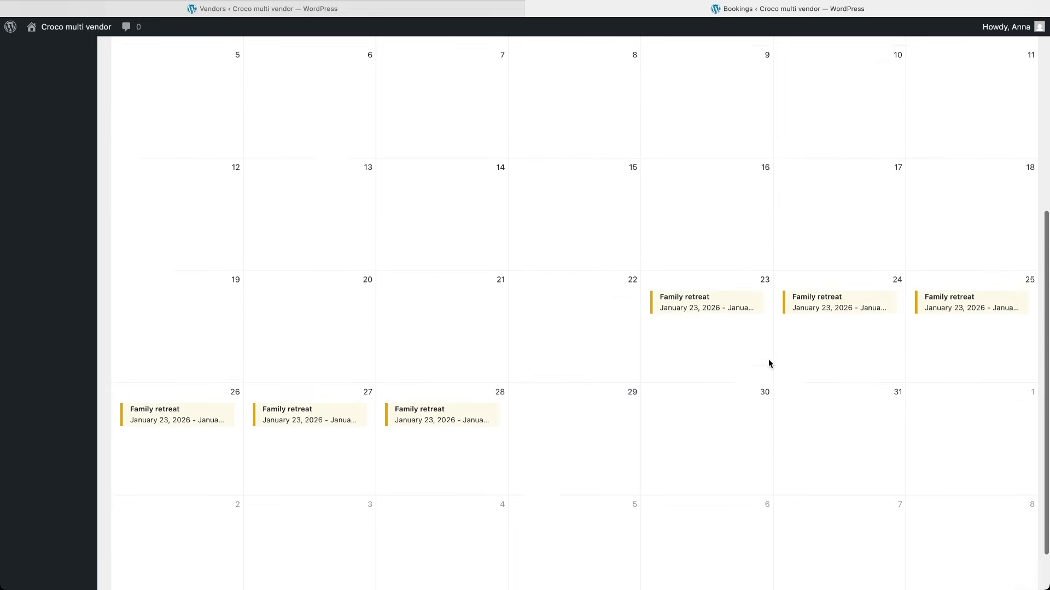
scroll(769, 358, "up", 5)
left_click(1012, 59)
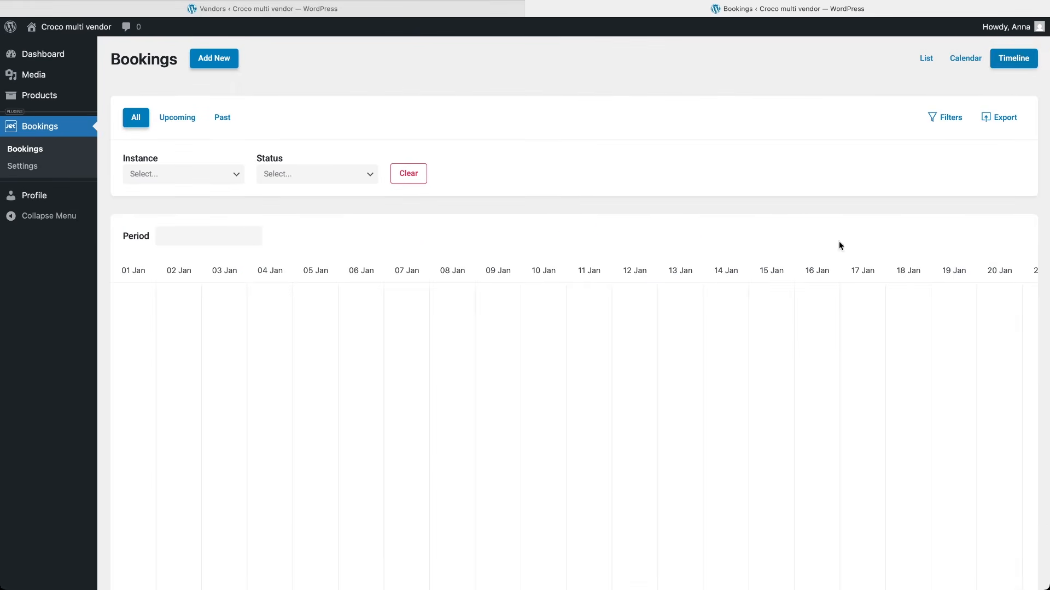
scroll(838, 243, "down", 2)
scroll(774, 348, "right", 10)
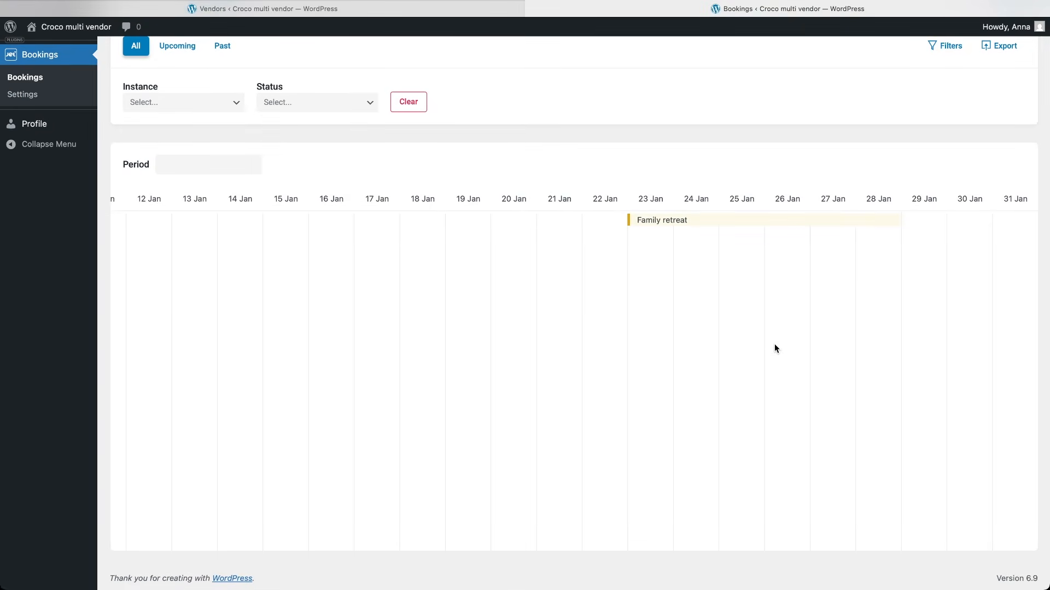
scroll(775, 348, "up", 2)
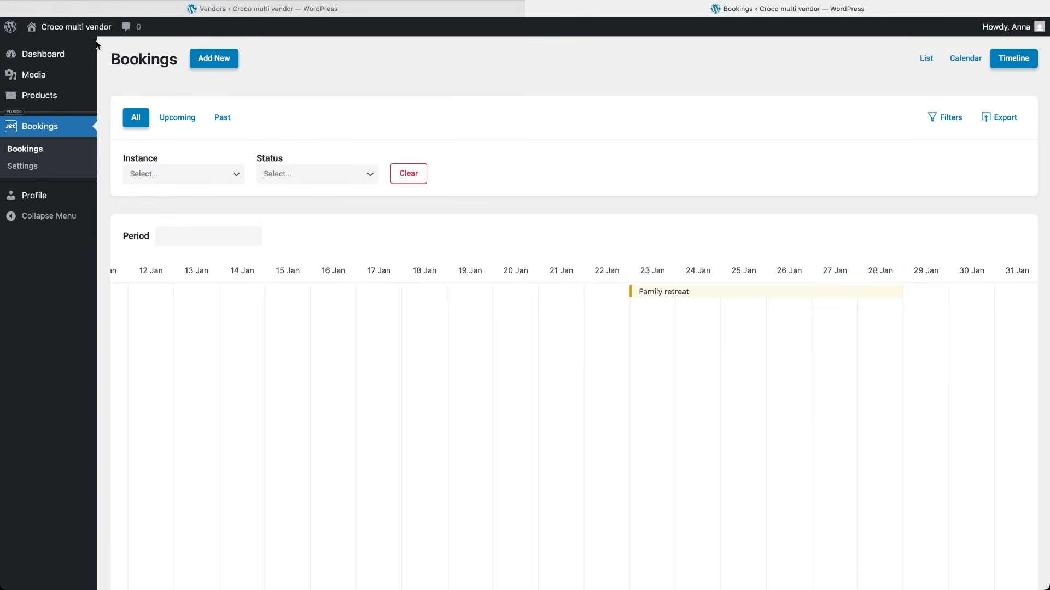
left_click(90, 25)
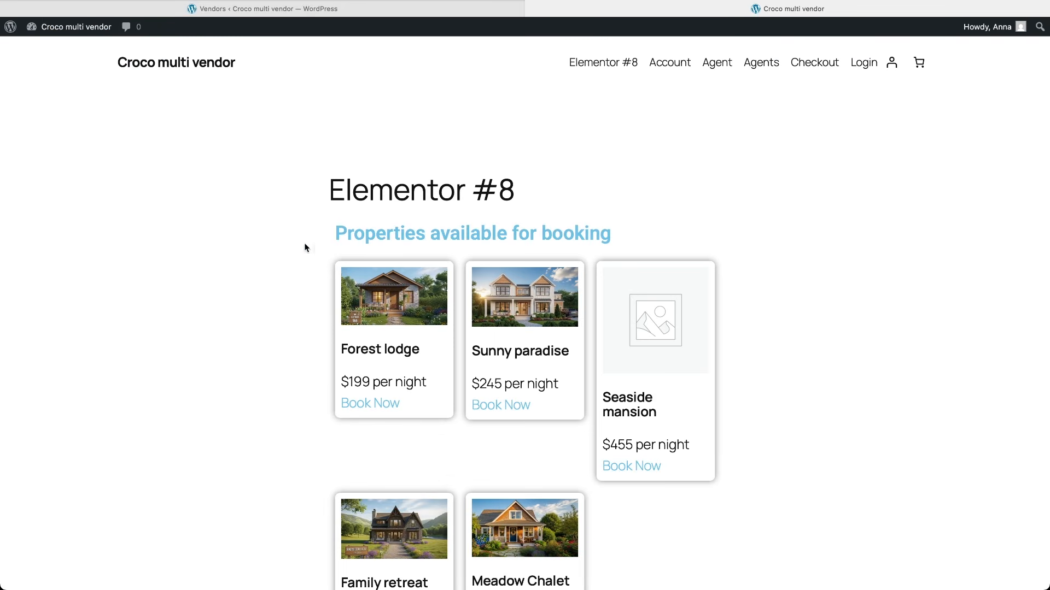
Step: Check the vendor's Booking Calendar on the Account page, advancing to February 2026
left_click(677, 64)
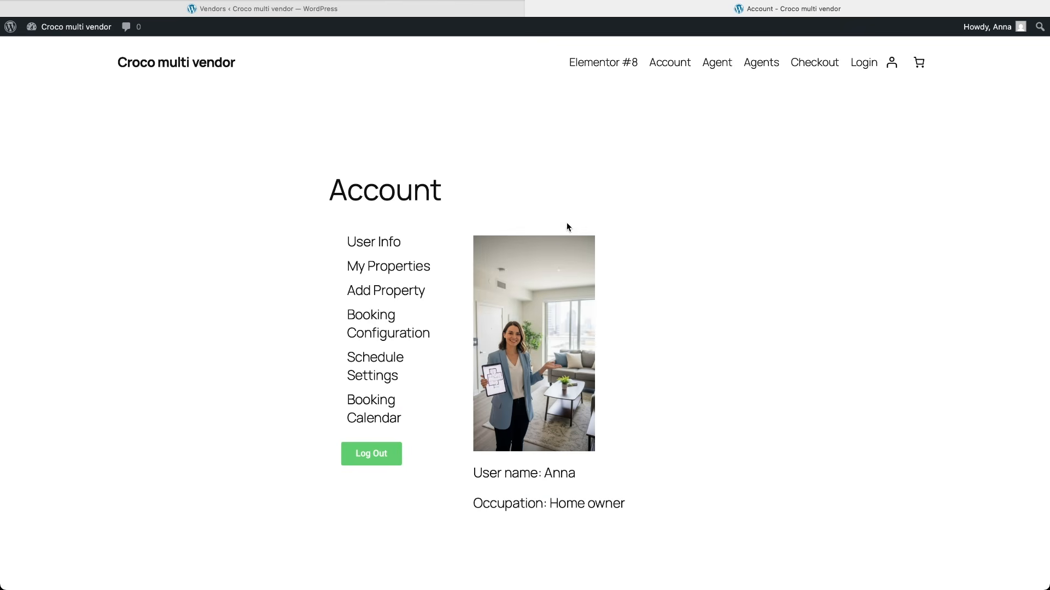
left_click(384, 420)
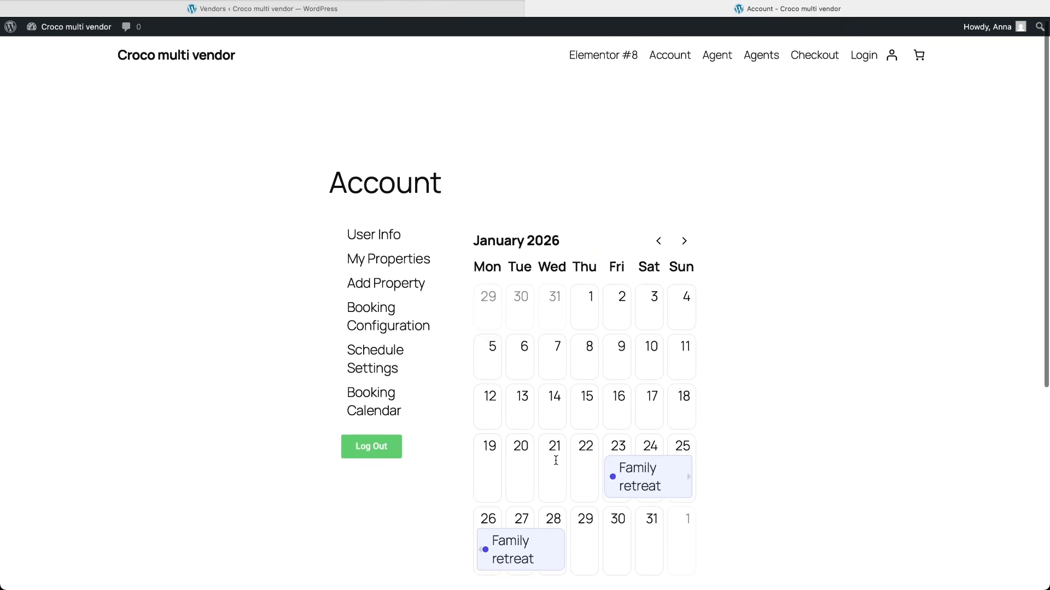
scroll(556, 465, "down", 2)
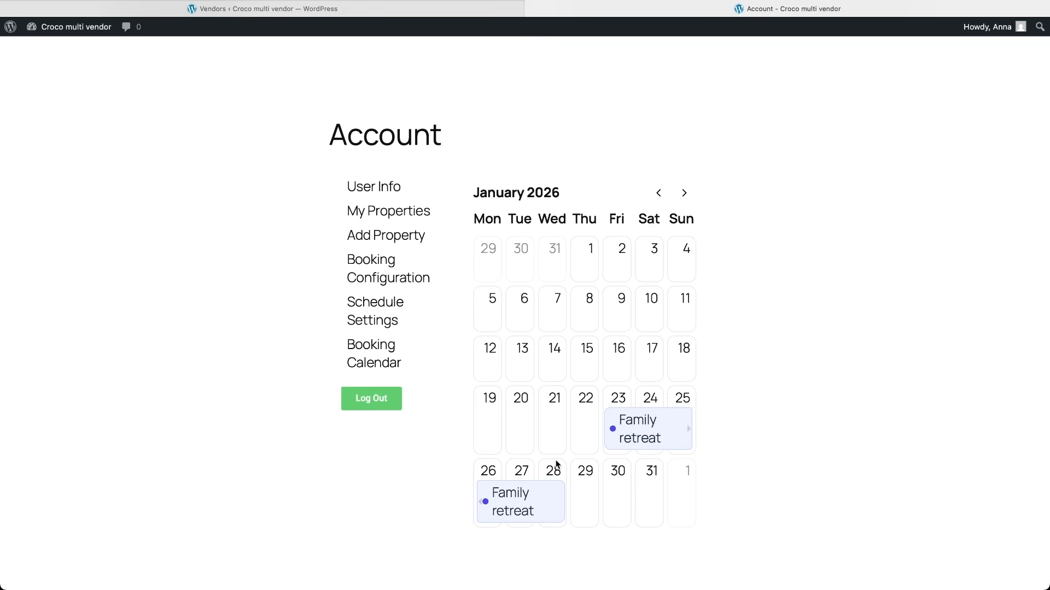
left_click(684, 194)
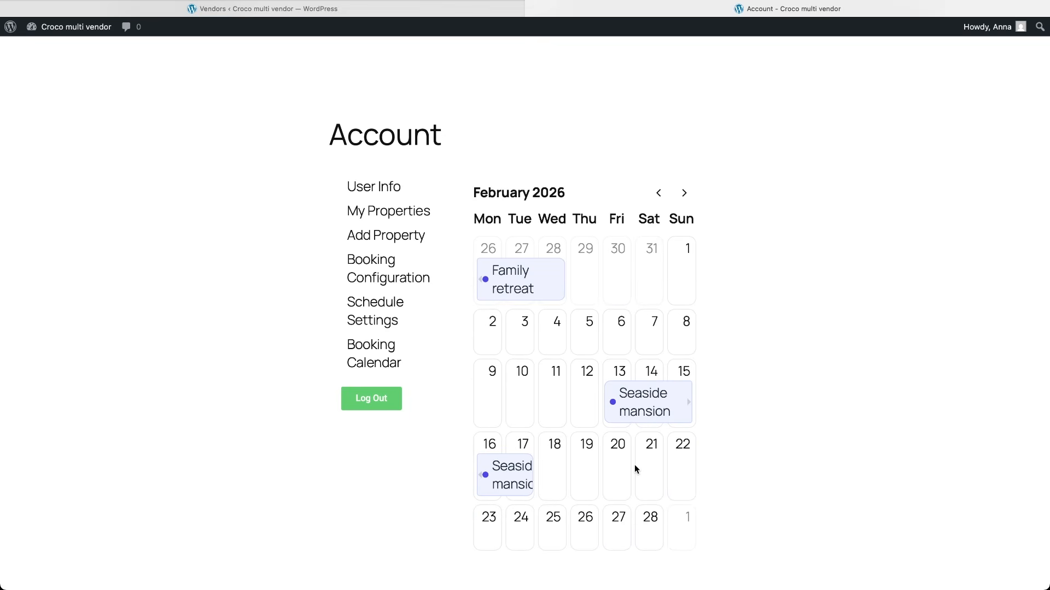
Step: Edit and submit the Seaside mansion listing at $699 per night with a featured image
left_click(395, 211)
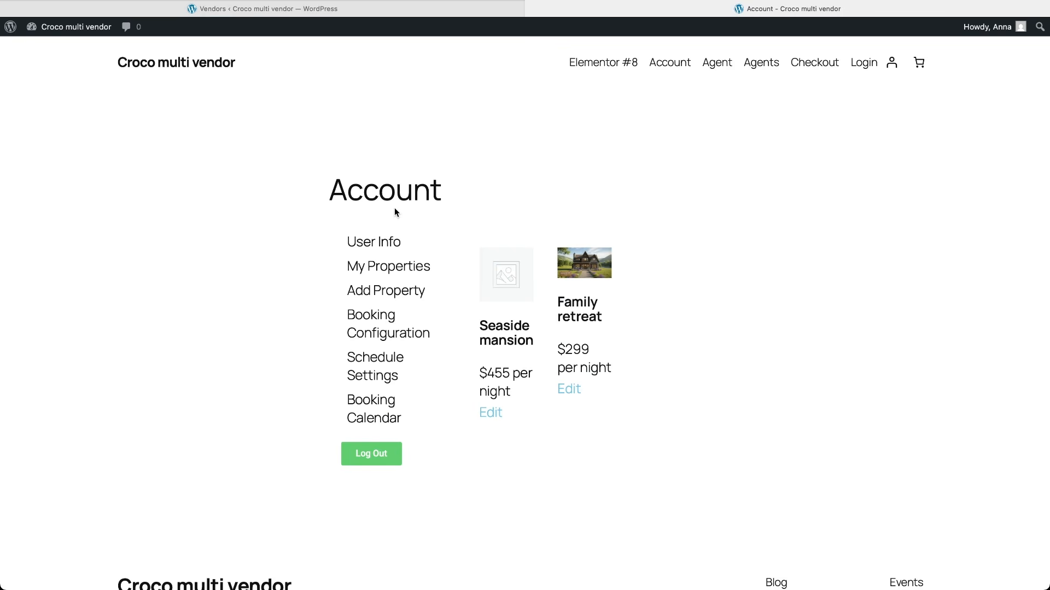
left_click(490, 414)
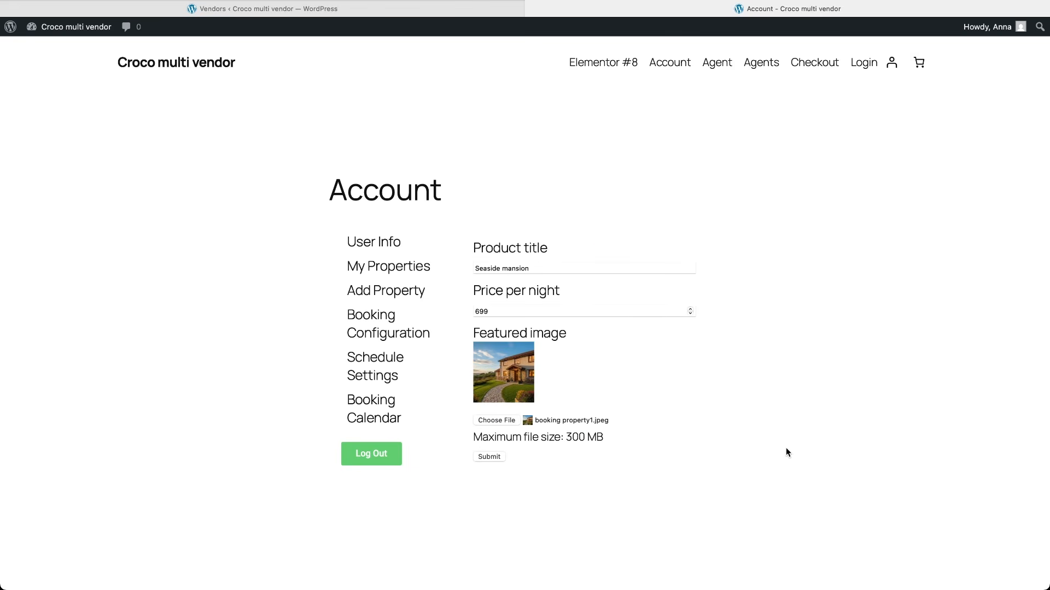
left_click(492, 456)
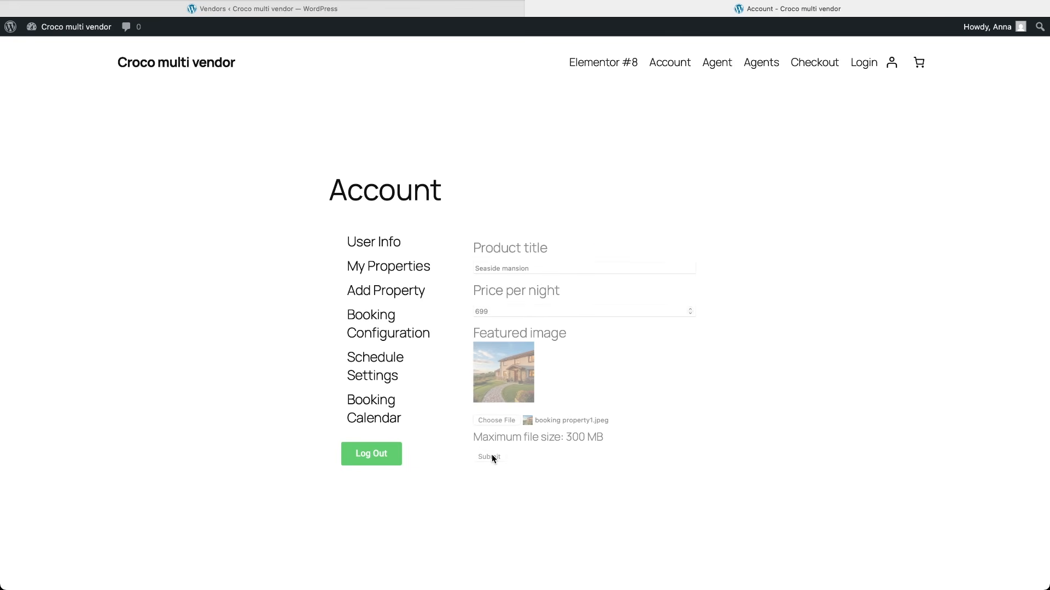
left_click(410, 268)
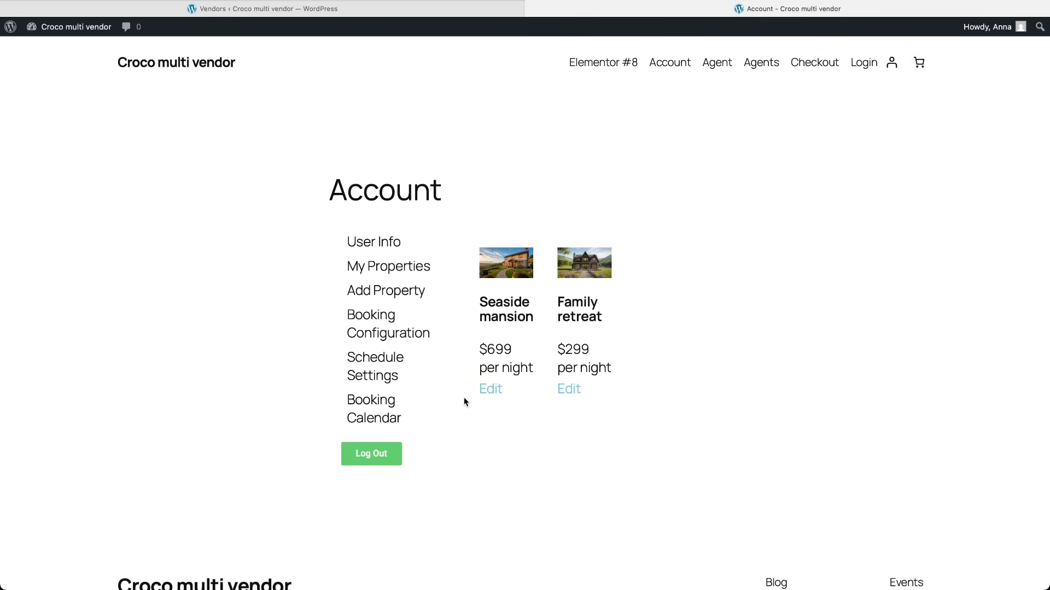
Step: Browse the Agent, Agents and Account pages, then scroll the Elementor #8 property listings
left_click(723, 63)
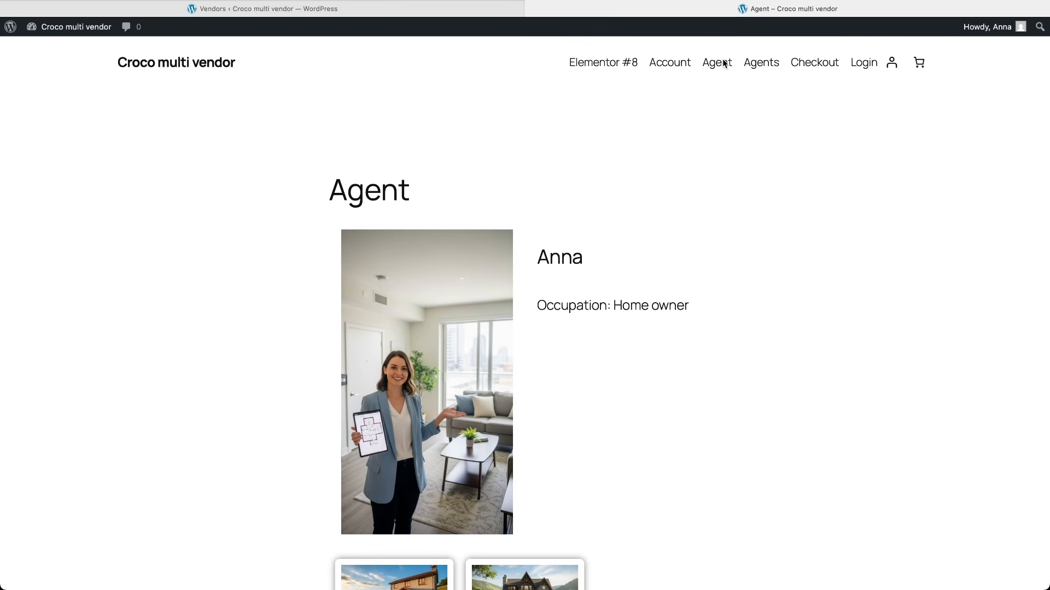
left_click(753, 68)
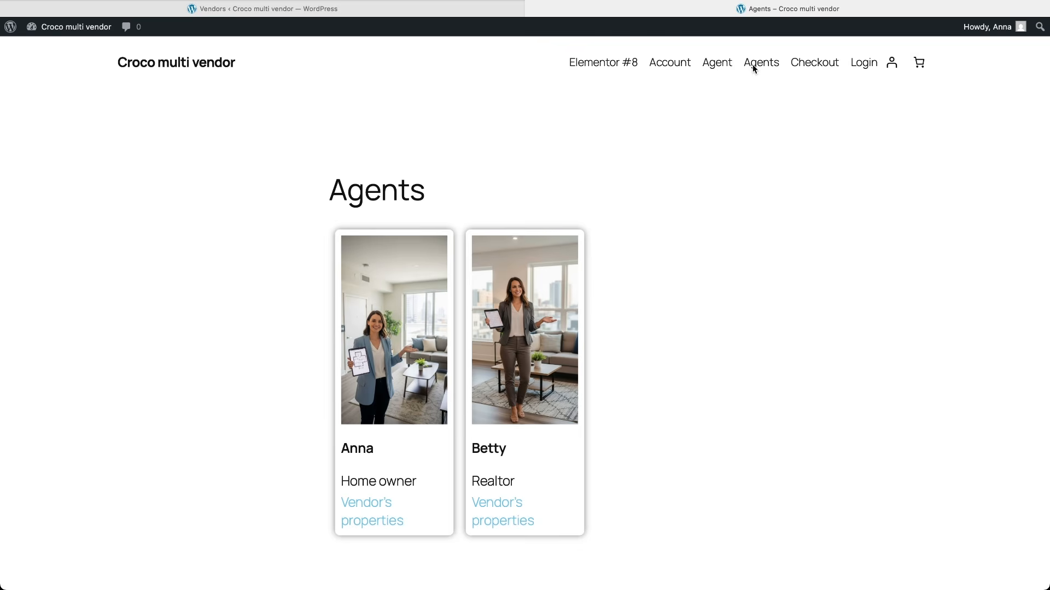
left_click(679, 64)
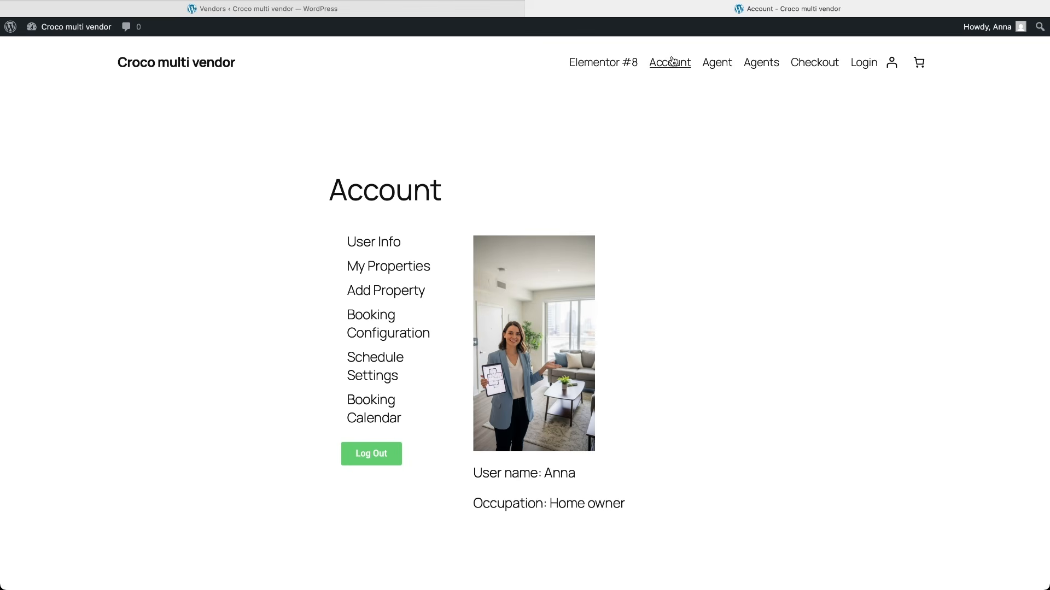
left_click(615, 64)
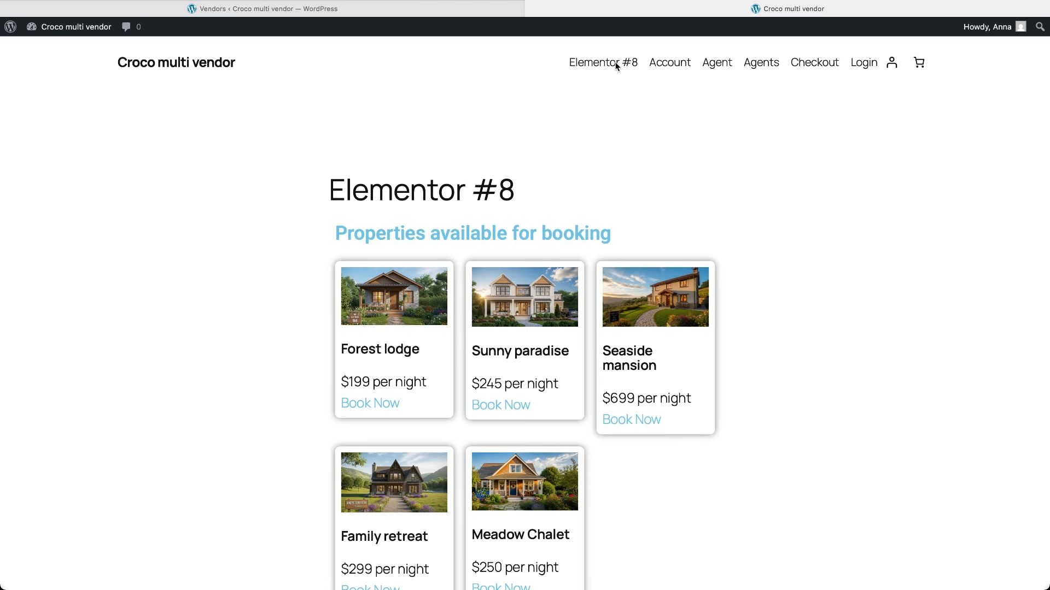
scroll(659, 207, "down", 8)
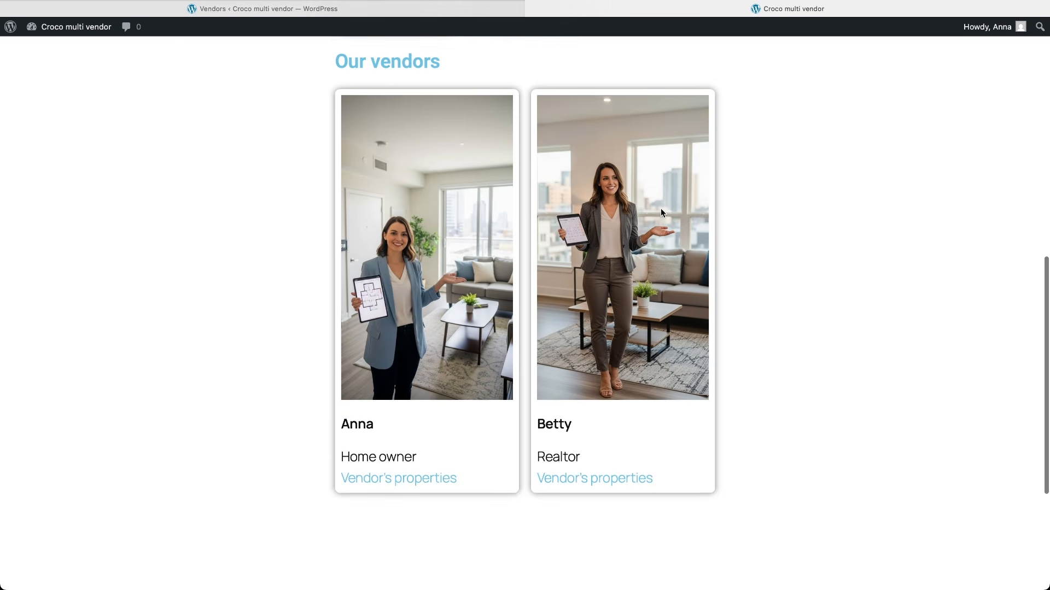
scroll(661, 208, "up", 7)
scroll(660, 213, "up", 3)
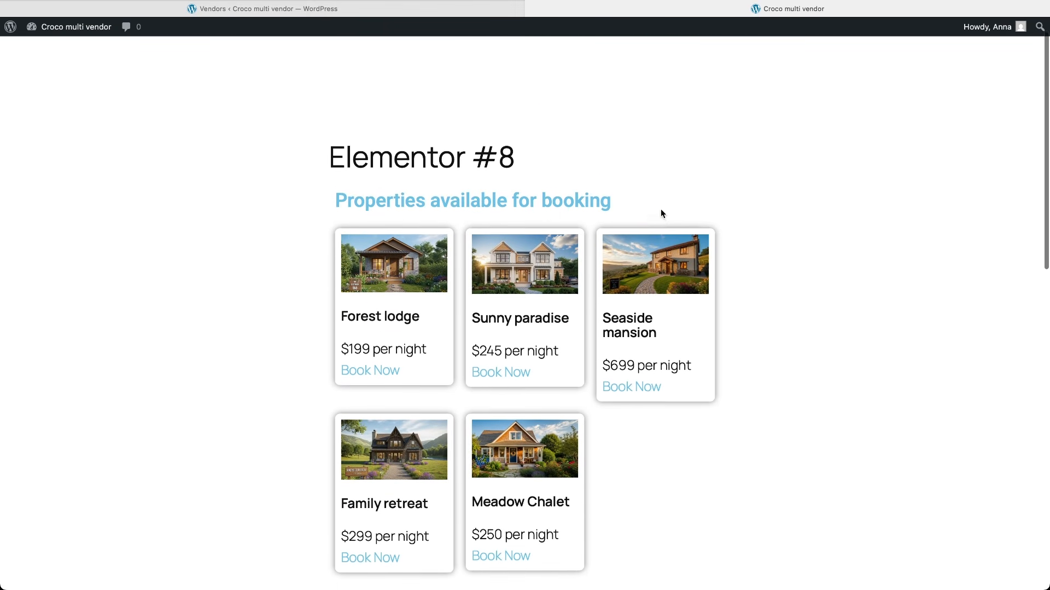